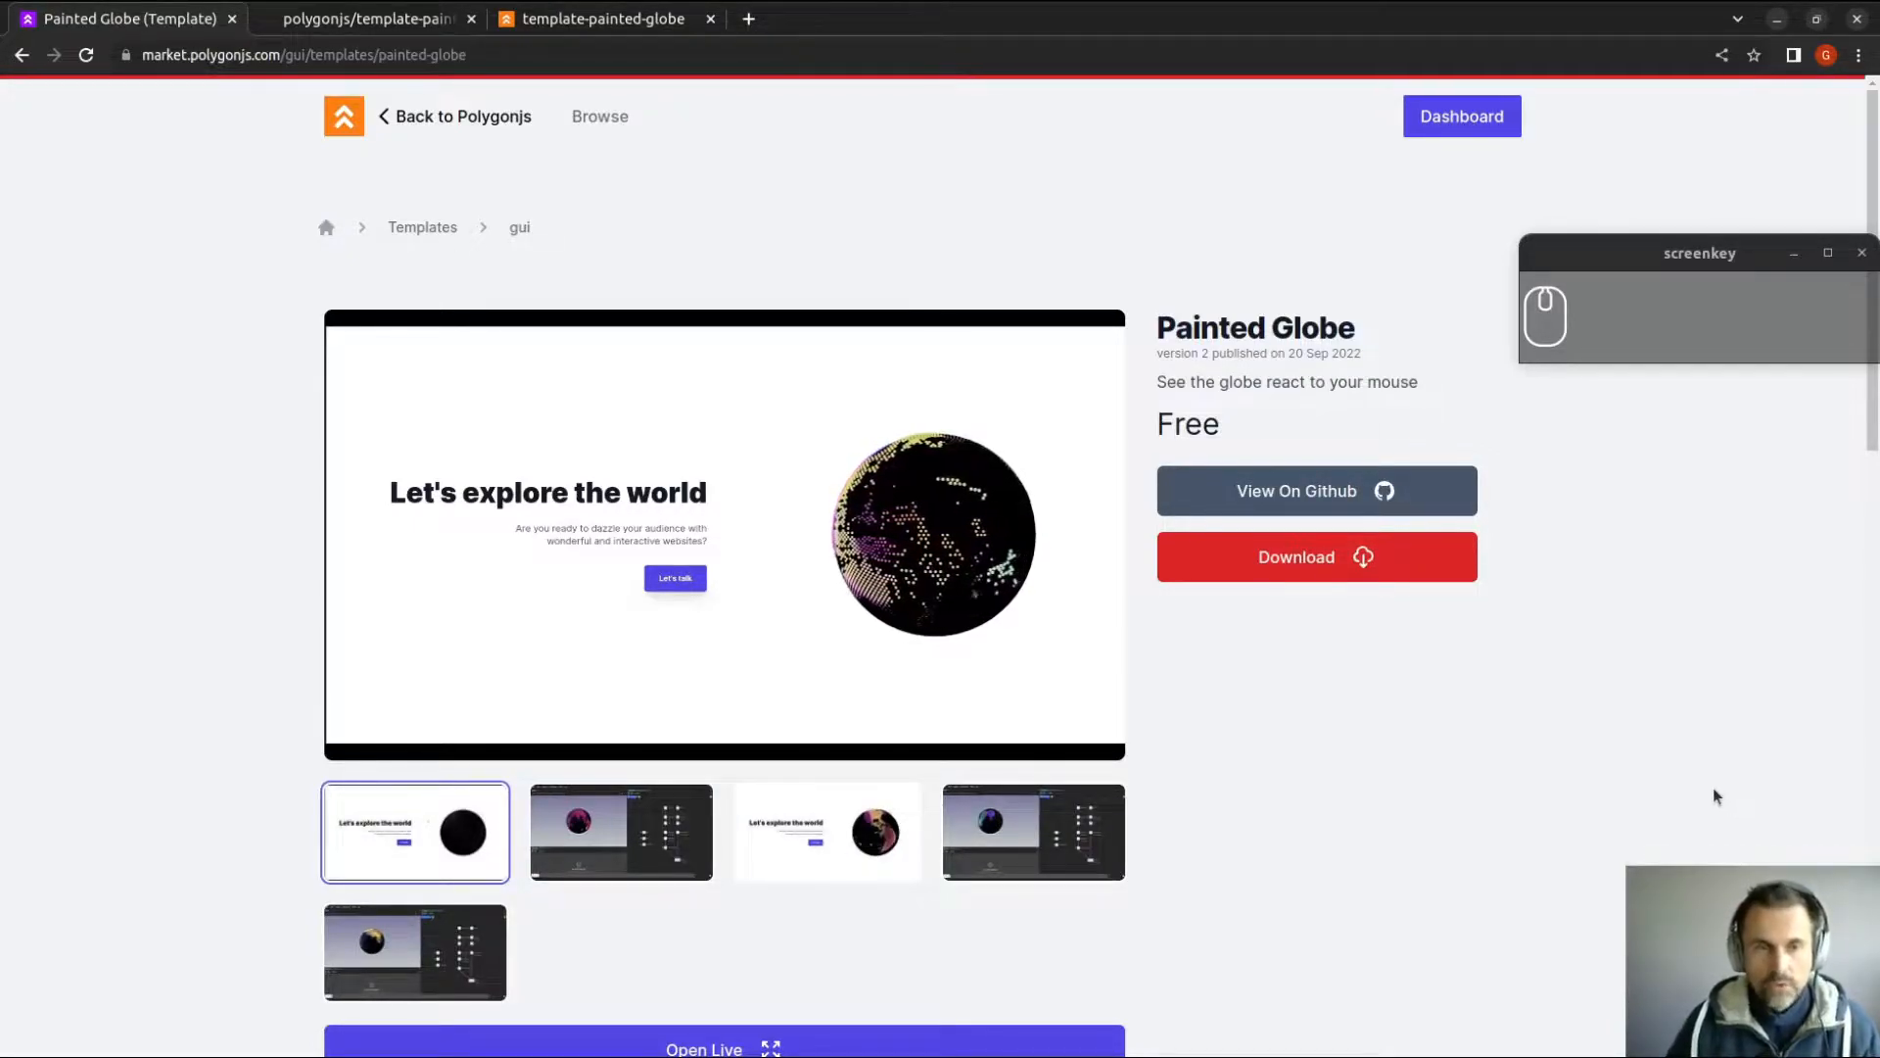
Open the Painted Globe template's GitHub repository and look over its file list and README.
{"action": "left_click", "coordinate": [1265, 503]}
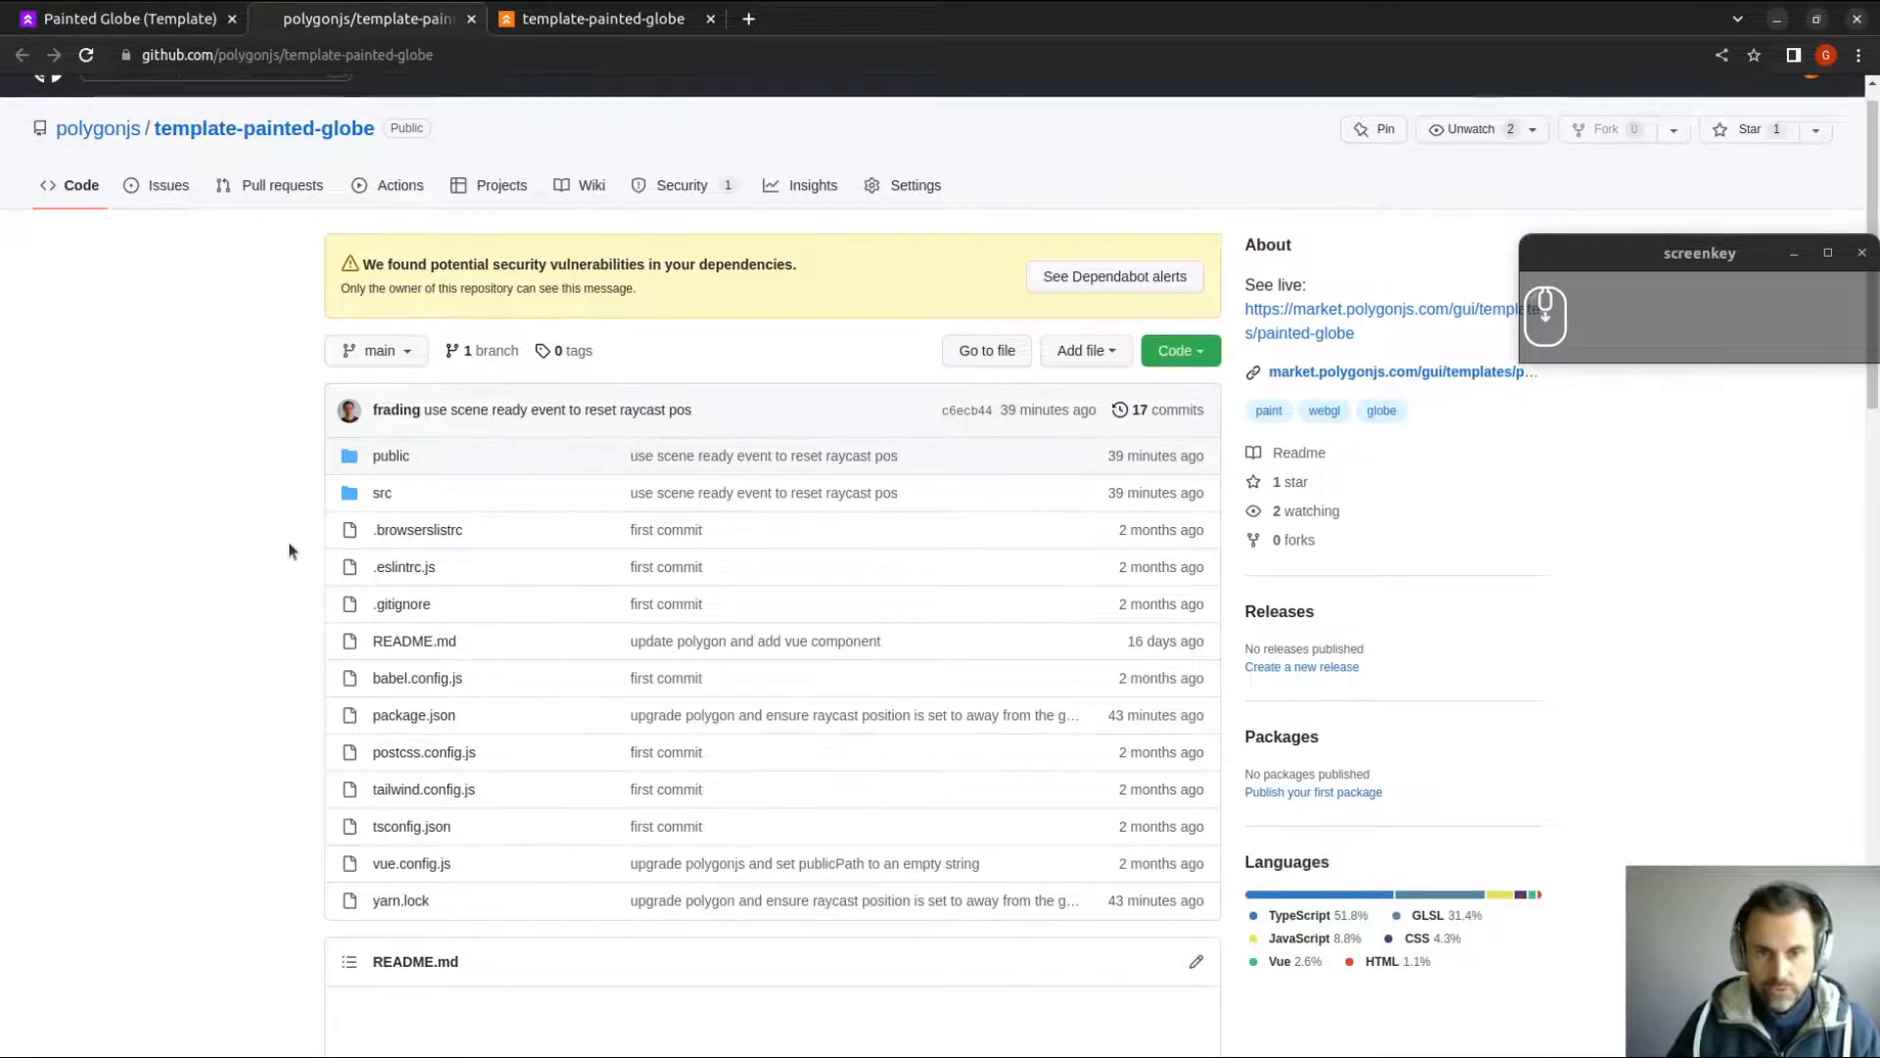
{"action": "scroll", "coordinate": [289, 551], "scroll_direction": "down", "scroll_amount": 3}
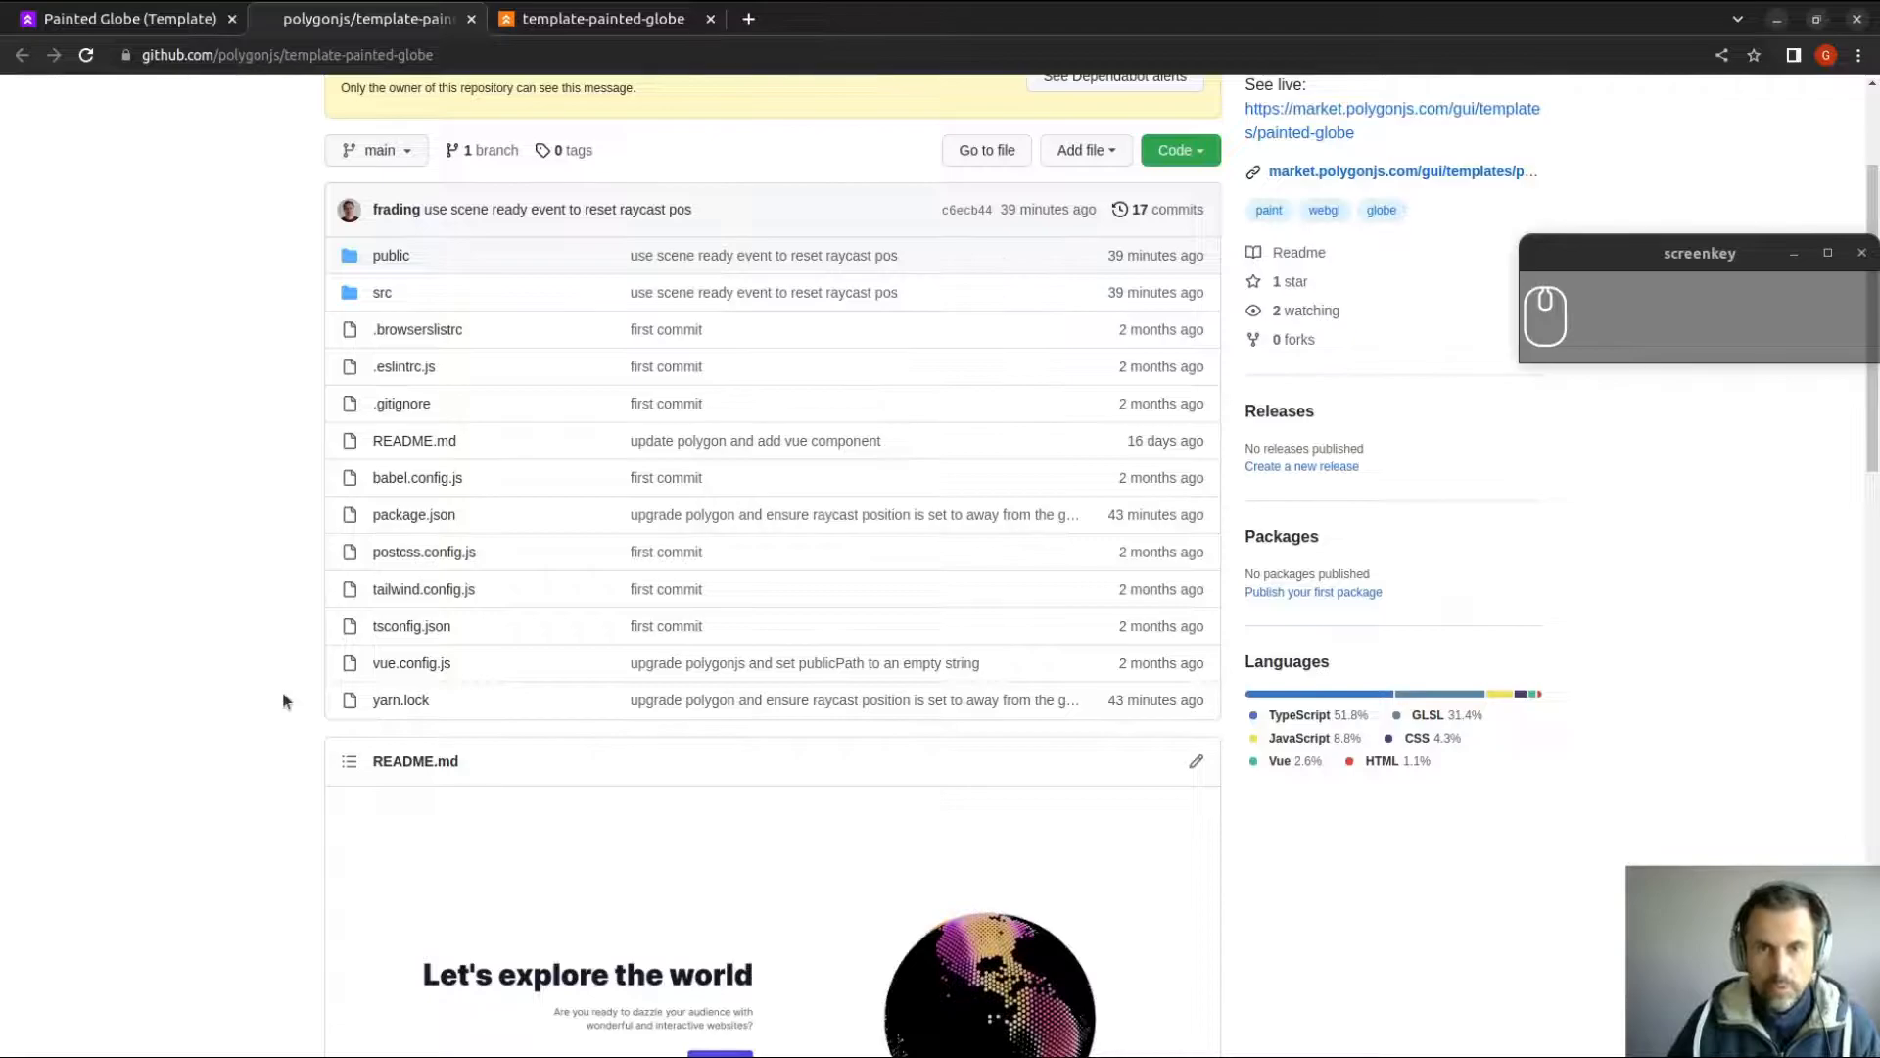
{"action": "scroll", "coordinate": [284, 700], "scroll_direction": "up", "scroll_amount": 3}
{"action": "key", "text": "alt+Tab"}
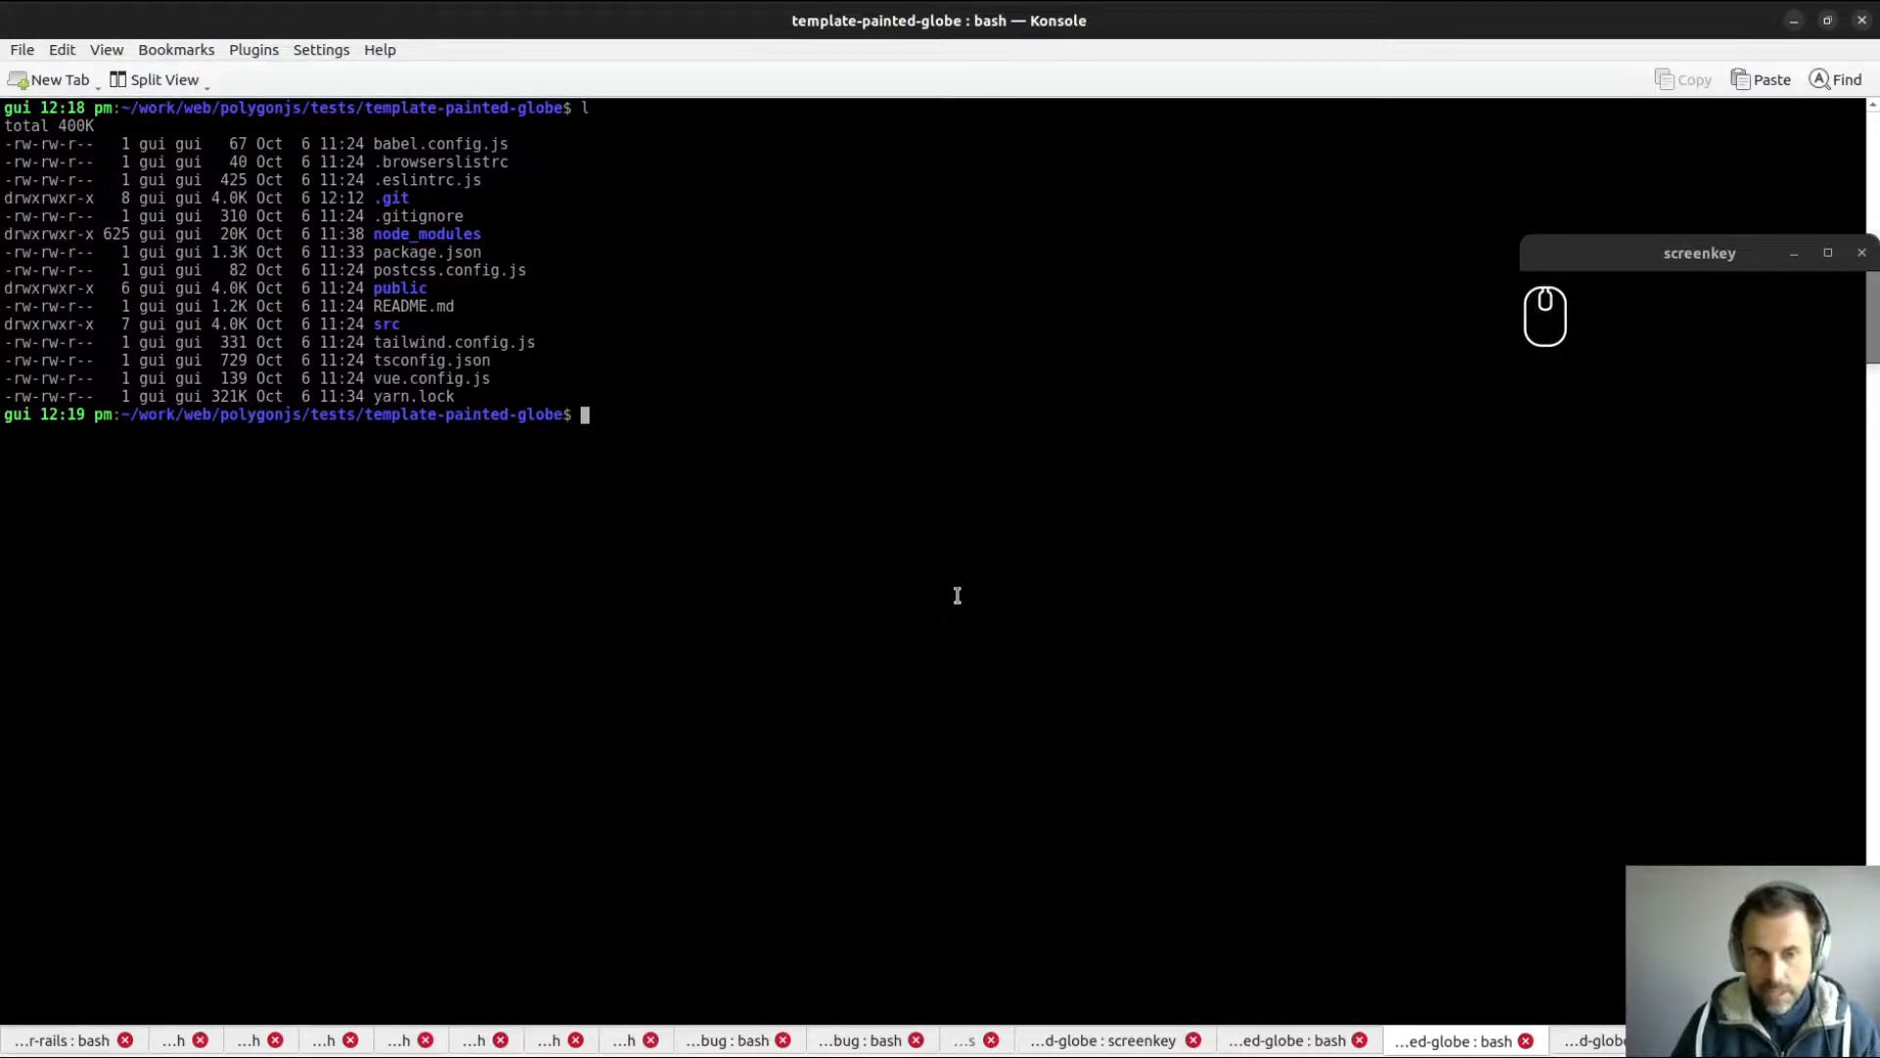
{"action": "type", "text": "yarn"}
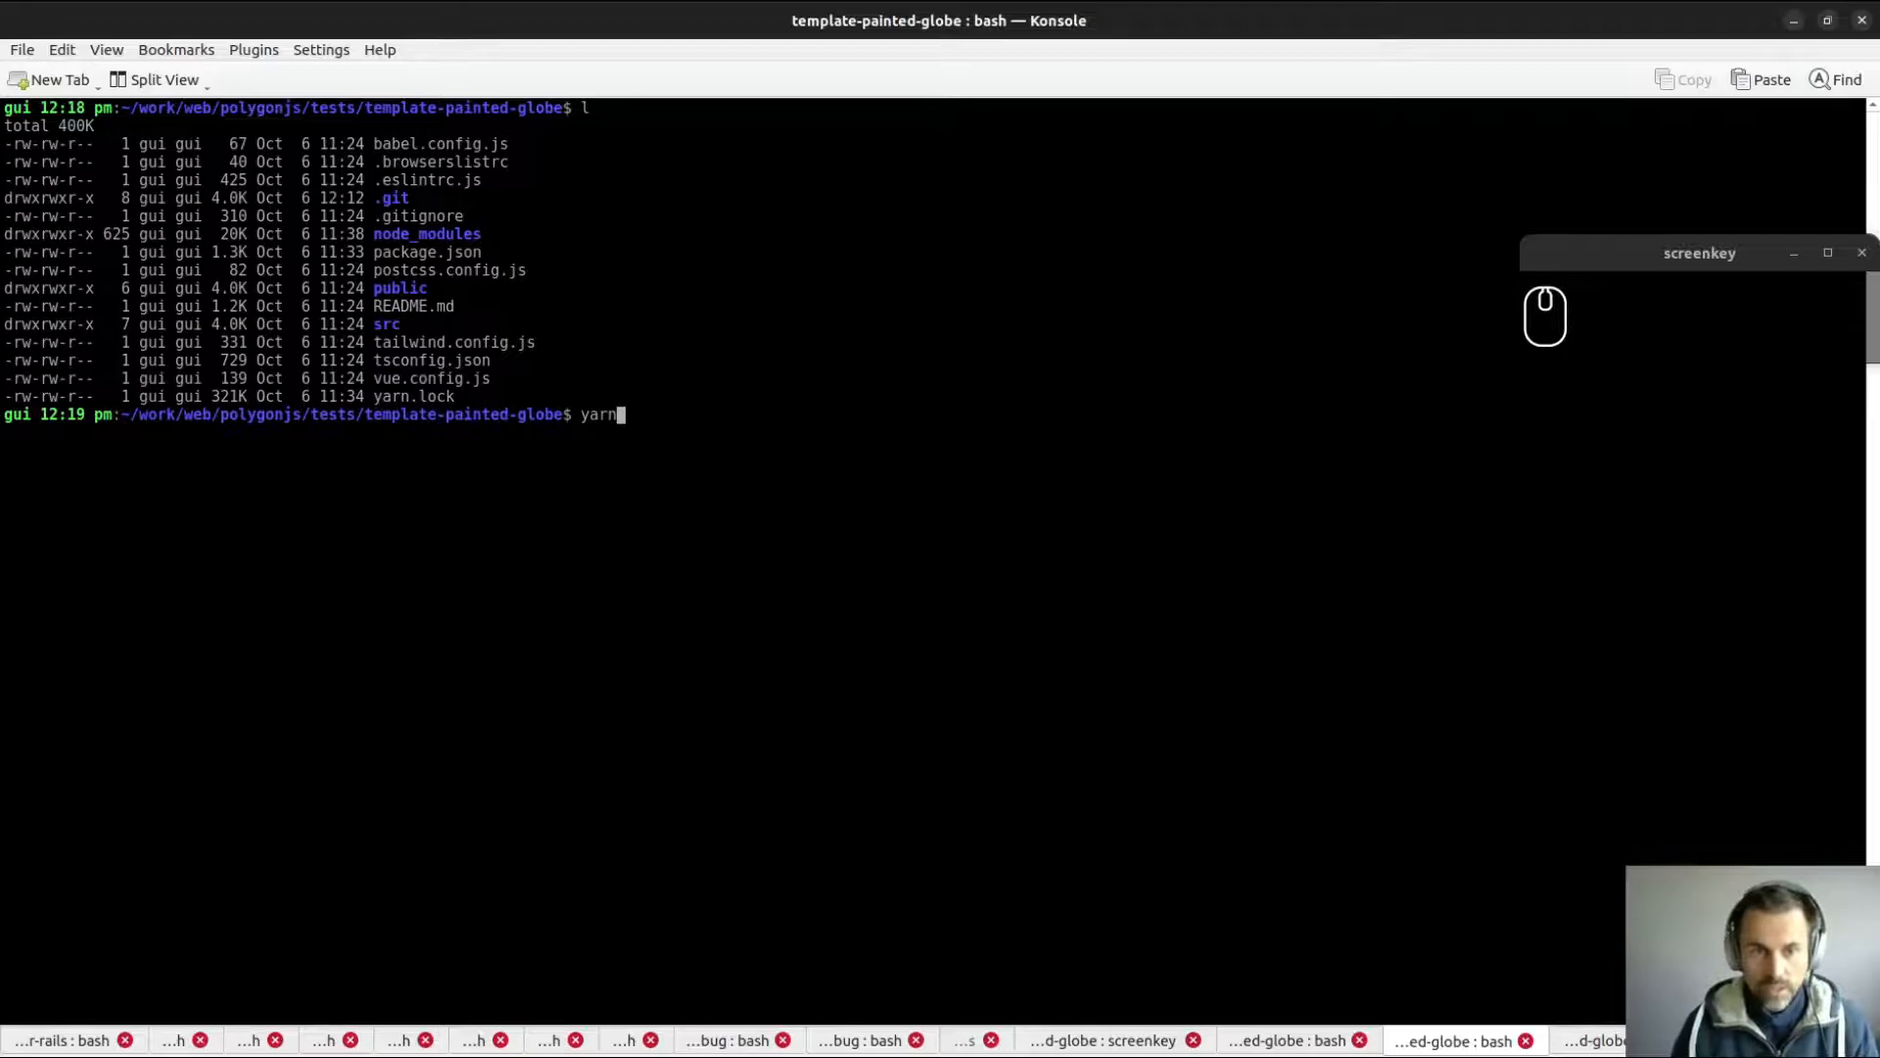
{"action": "key", "text": "BackSpace"}
{"action": "key", "text": "BackSpace"}
{"action": "key", "text": "BackSpace"}
{"action": "key", "text": "BackSpace"}
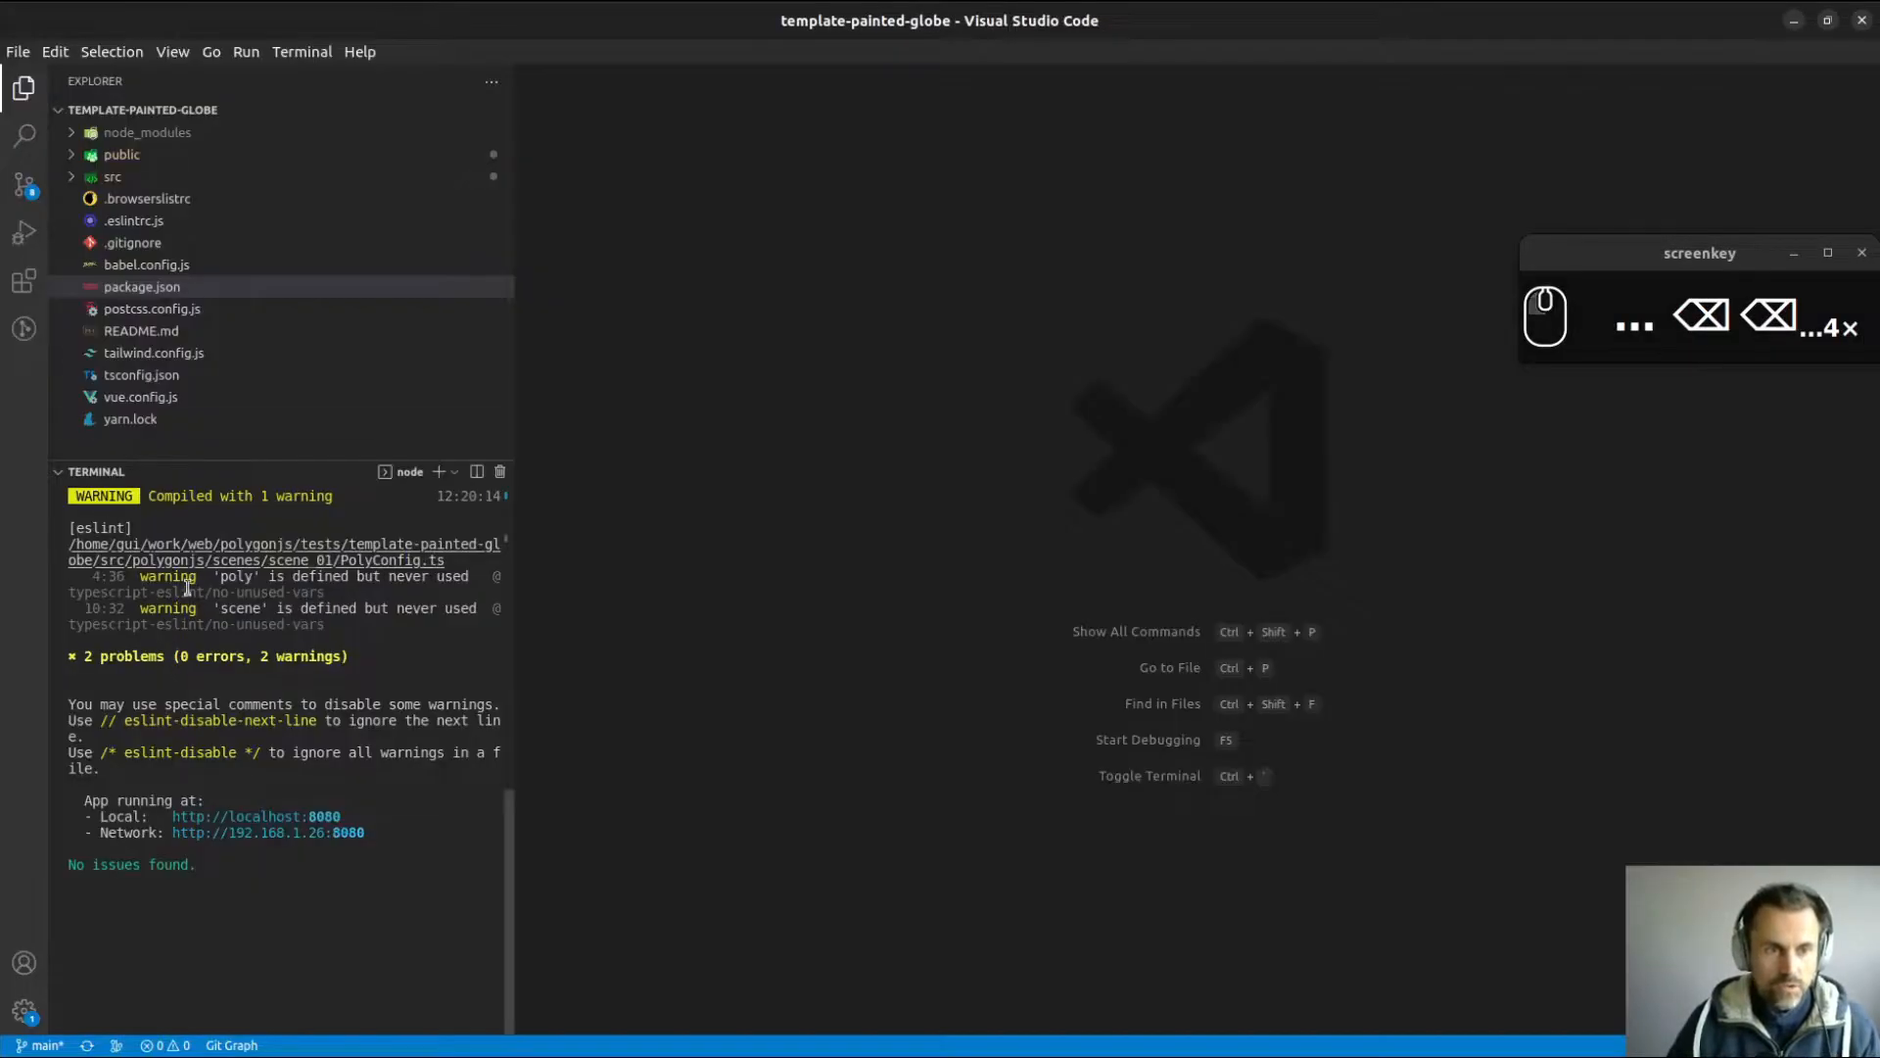
Review the yarn install and yarn serve output in the VS Code terminal, and view the running page at localhost:8080 in Chrome.
{"action": "scroll", "coordinate": [219, 628], "scroll_direction": "up", "scroll_amount": 5}
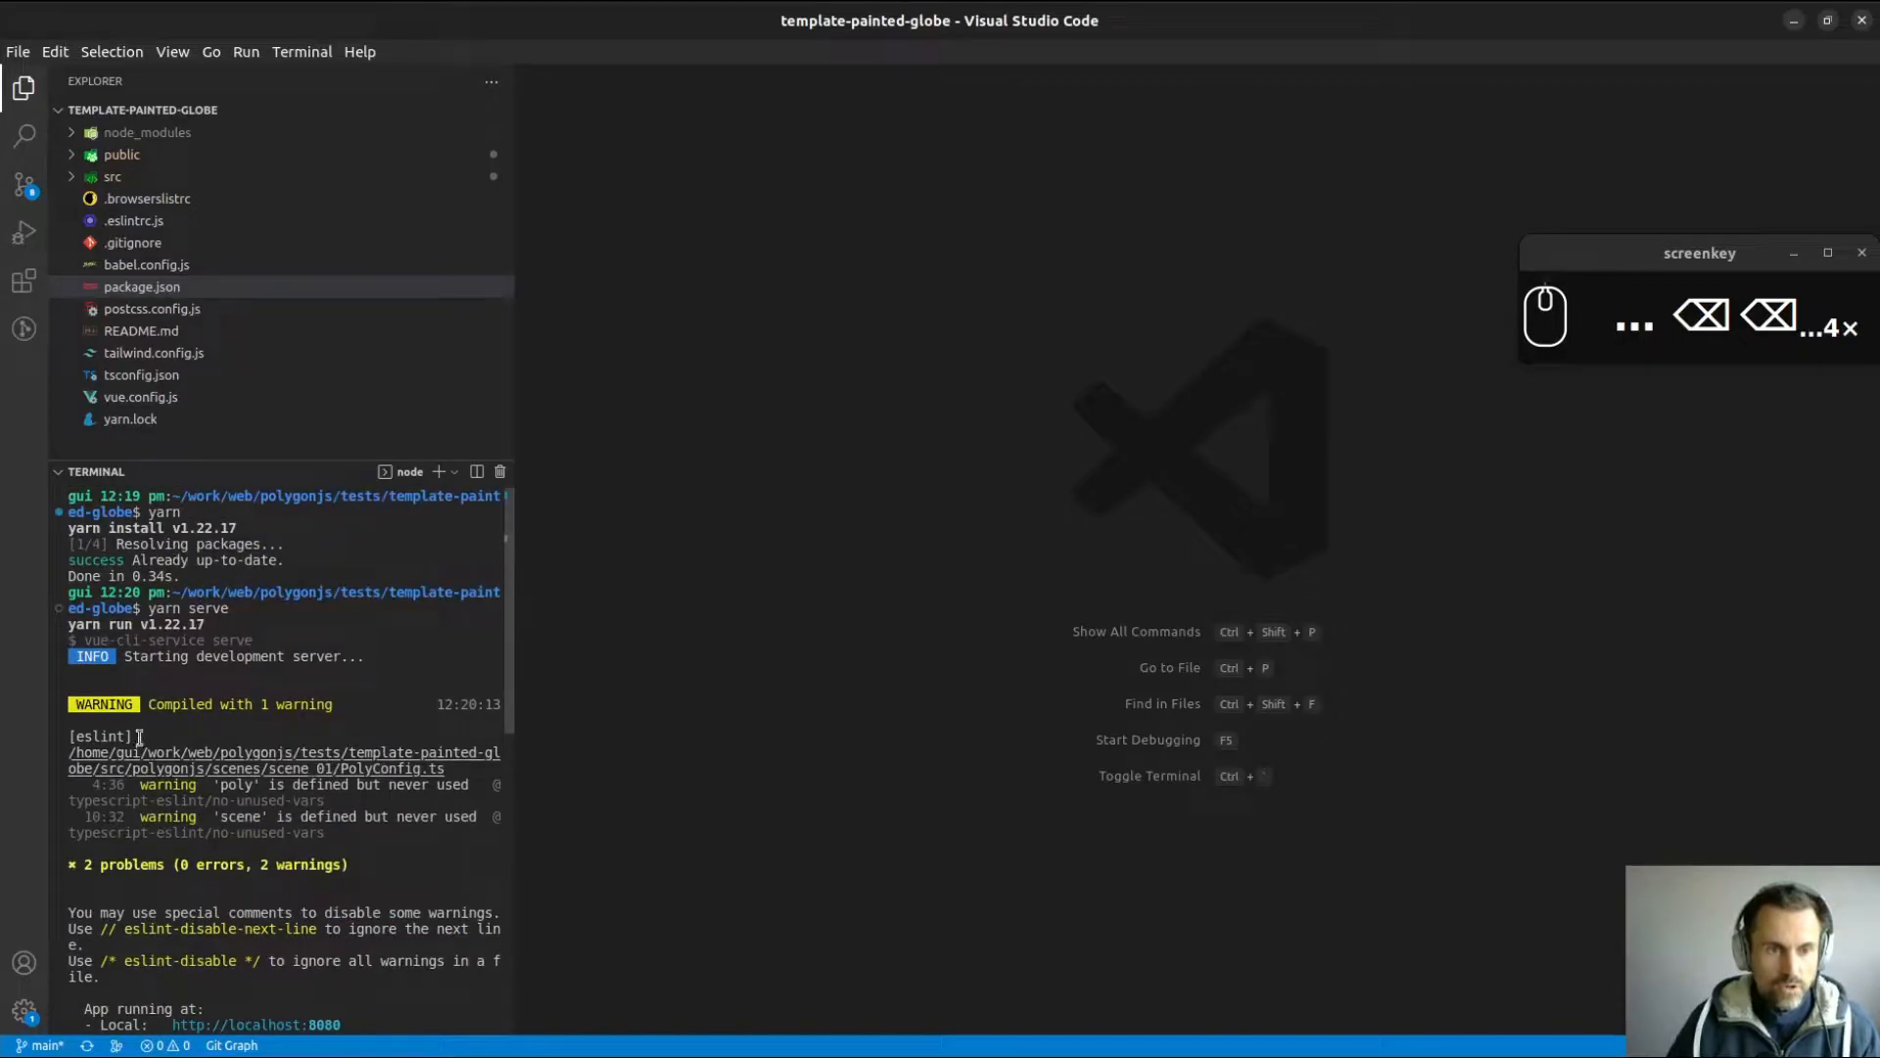
{"action": "left_click_drag", "start_coordinate": [144, 608], "coordinate": [228, 608]}
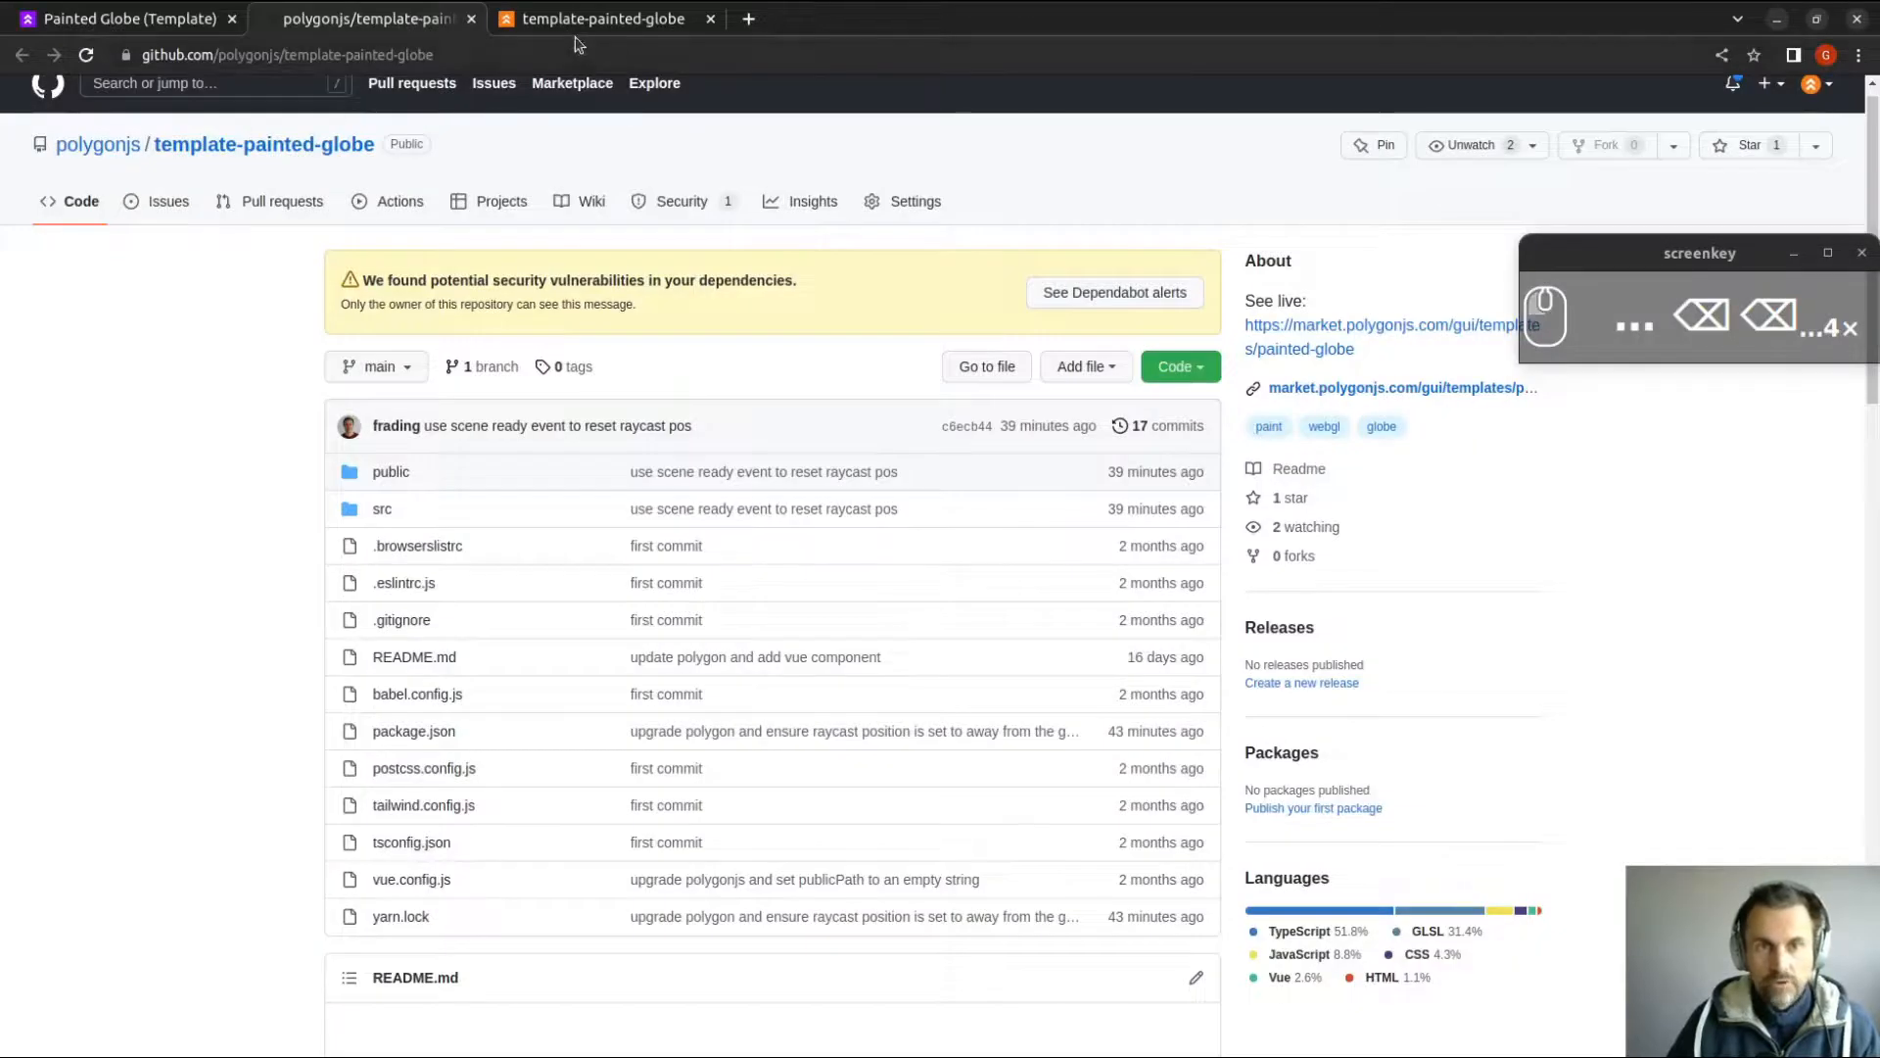
{"action": "left_click", "coordinate": [576, 29]}
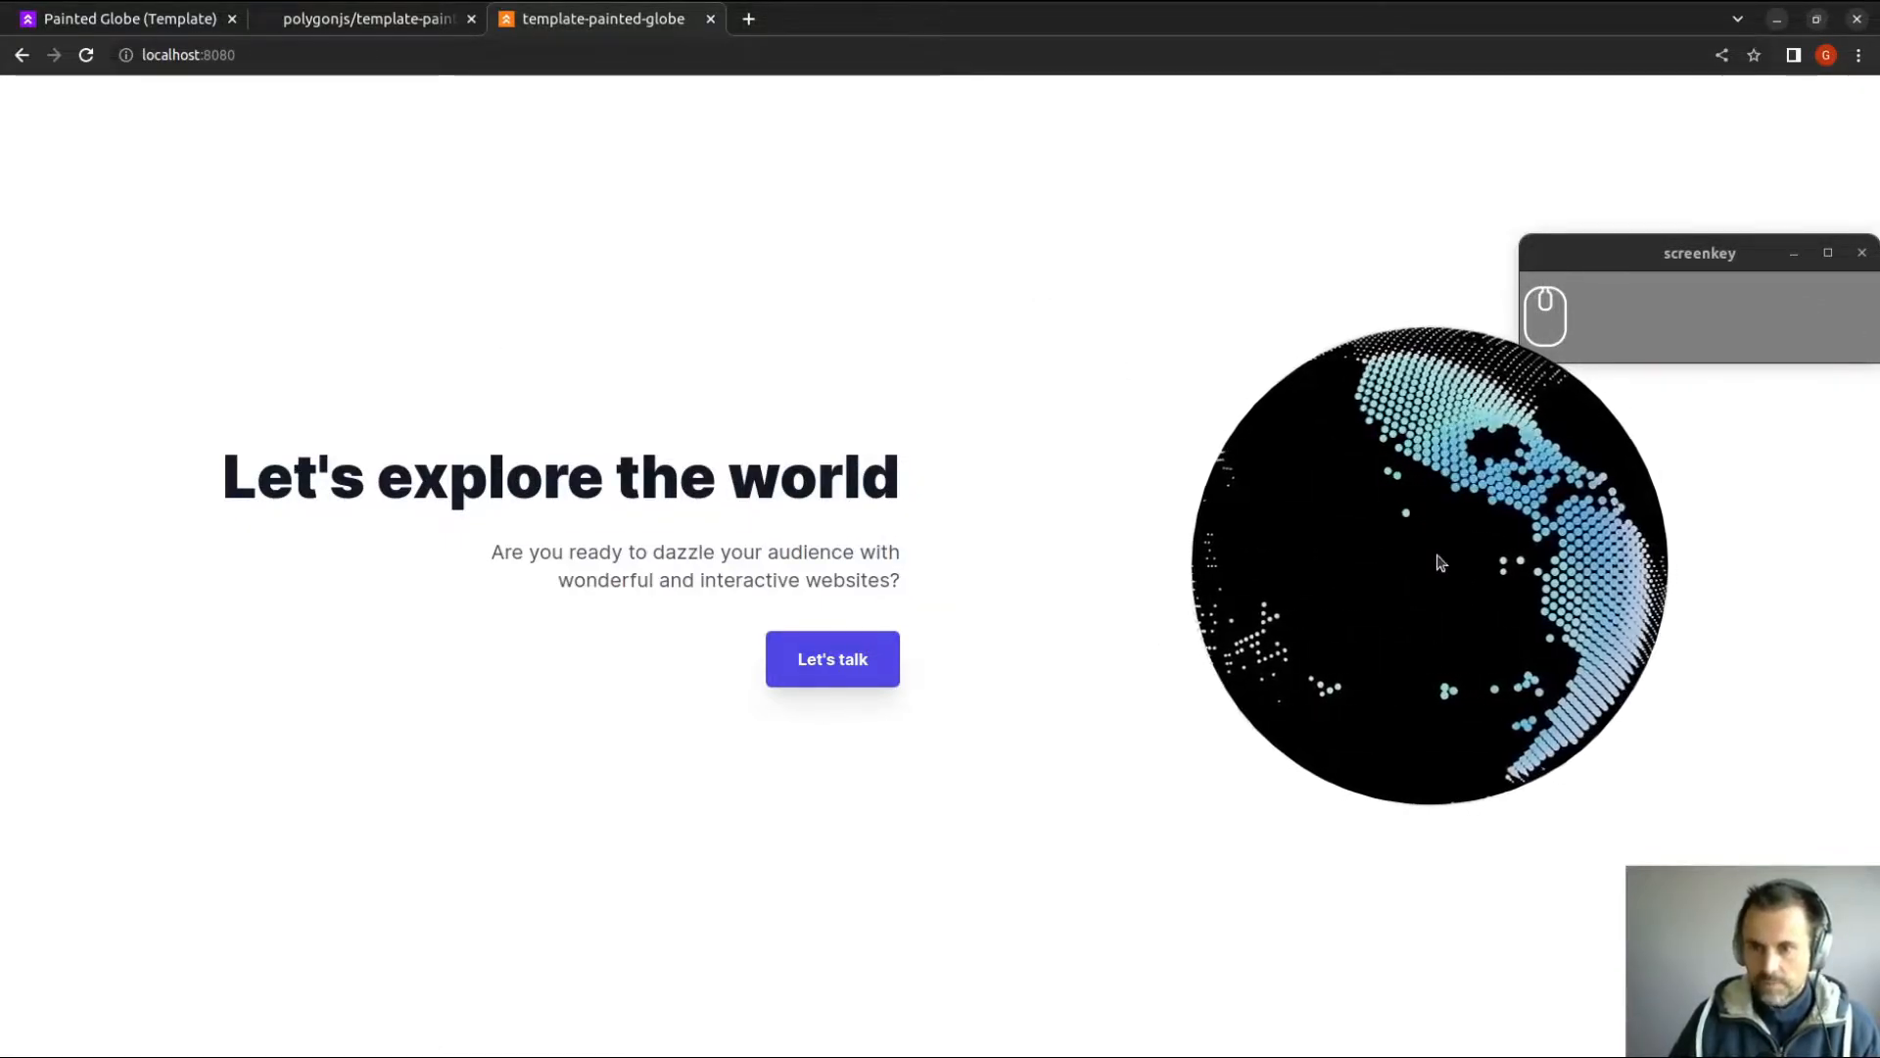
Switch to Konsole and run "yarn polygon" in the template-painted-globe folder.
{"action": "left_click", "coordinate": [2, 65]}
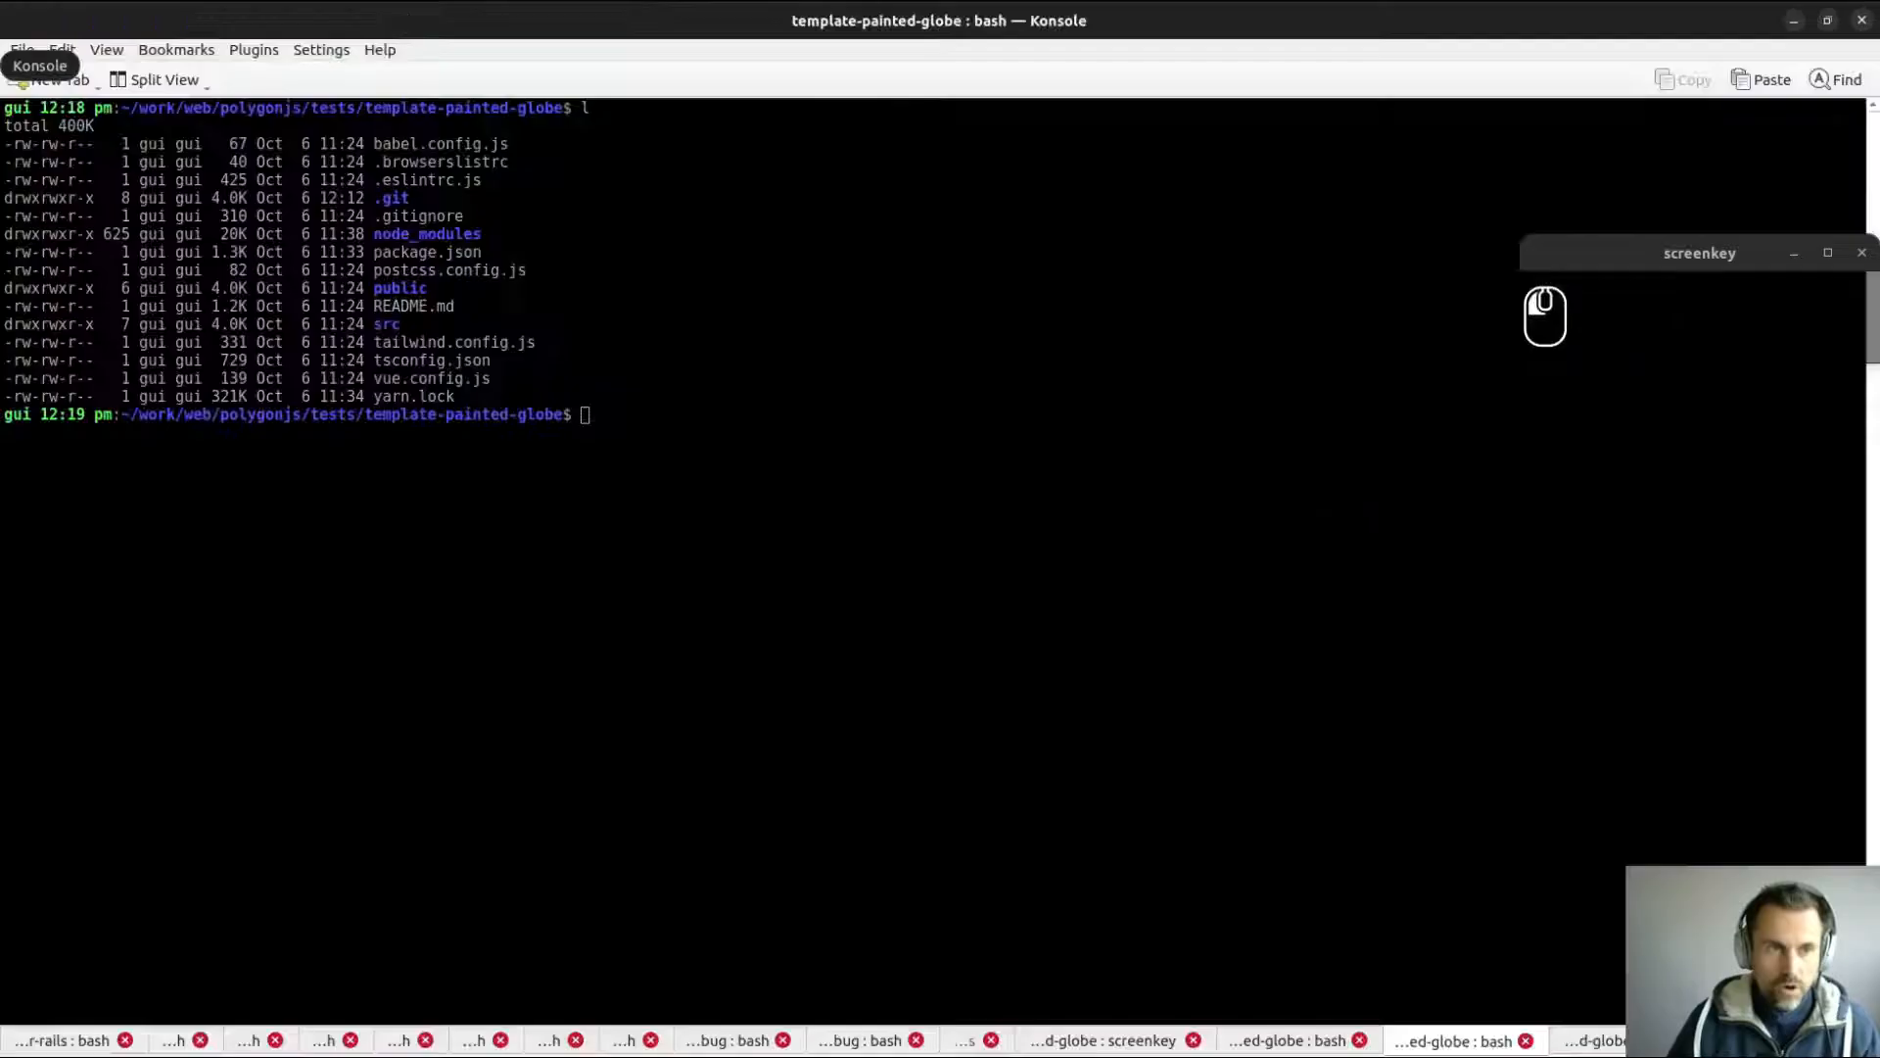
{"action": "type", "text": "ya"}
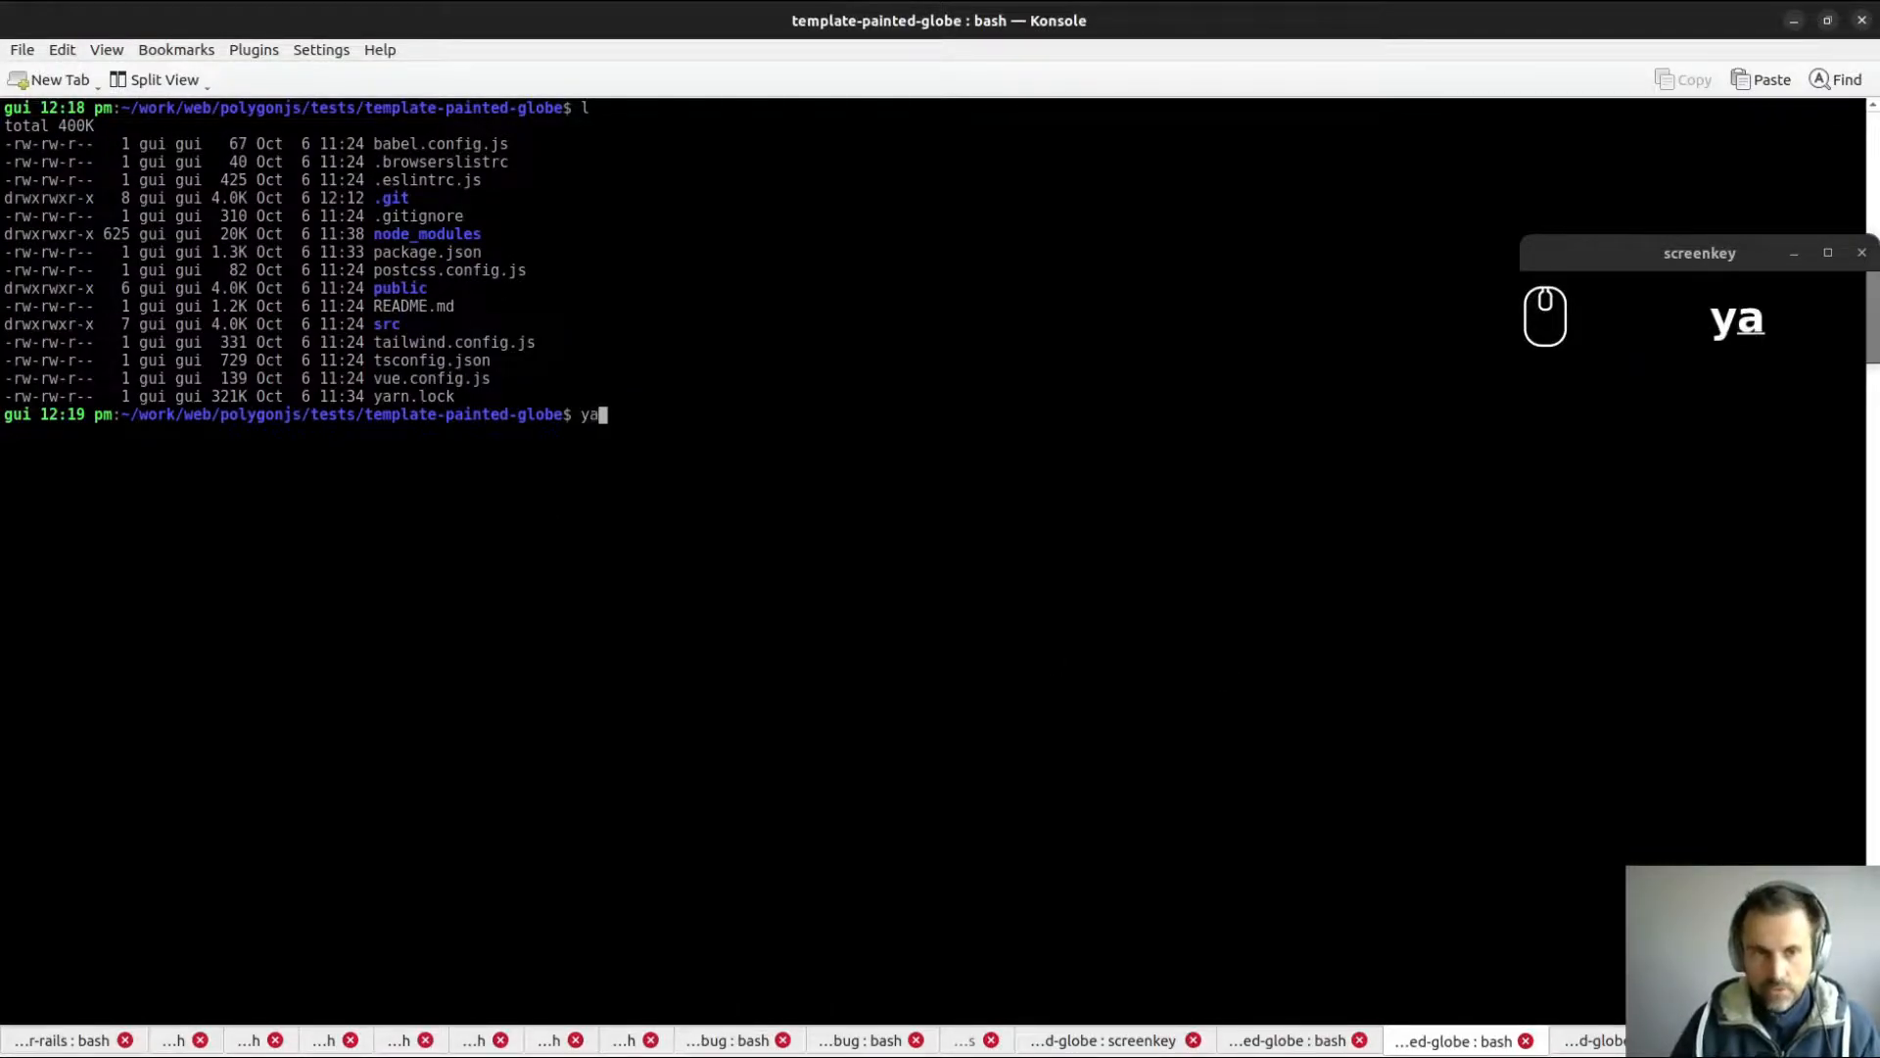
{"action": "type", "text": "rn polygon"}
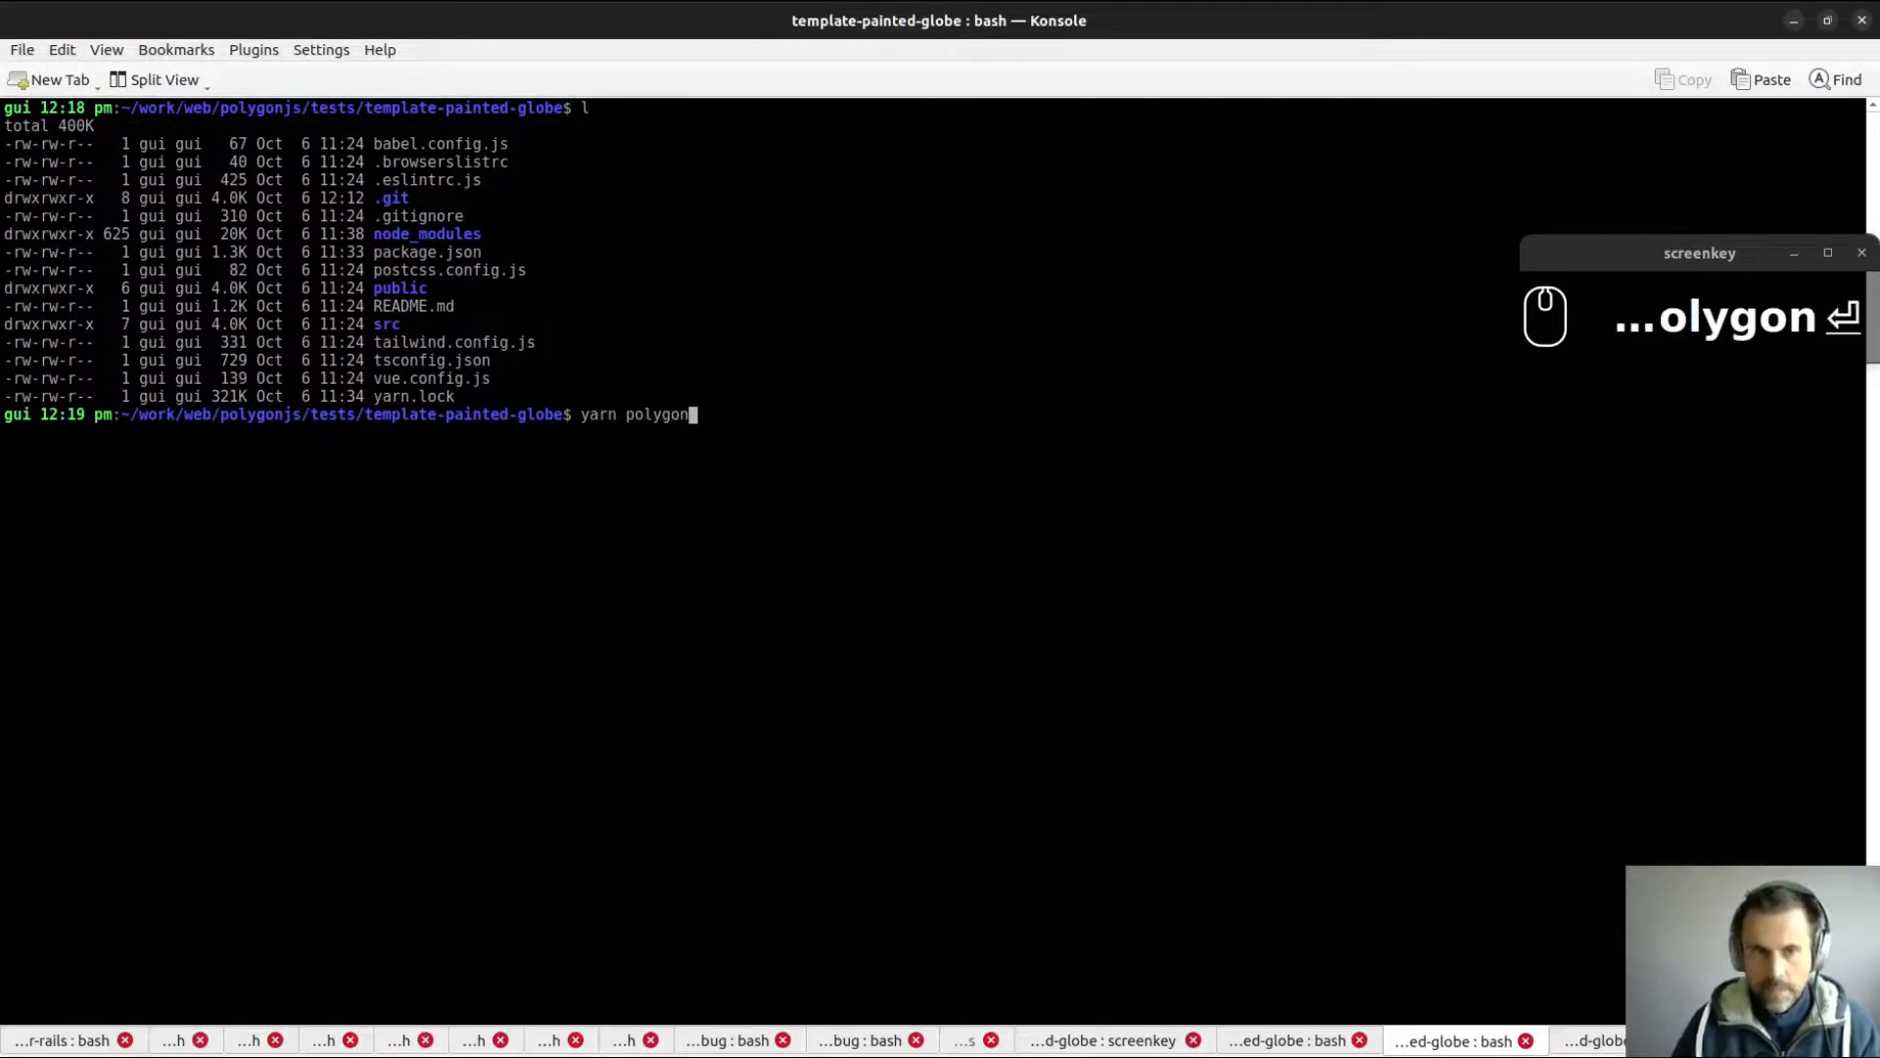
{"action": "key", "text": "Return"}
Copy the local editor address from the terminal output and open localhost:8091 in a new Chrome tab.
{"action": "left_click_drag", "start_coordinate": [589, 504], "coordinate": [766, 504]}
{"action": "right_click", "coordinate": [752, 503]}
{"action": "left_click", "coordinate": [771, 542]}
{"action": "left_click", "coordinate": [3, 145]}
{"action": "left_click", "coordinate": [748, 19]}
{"action": "key", "text": "ctrl+v"}
{"action": "key", "text": "Return"}
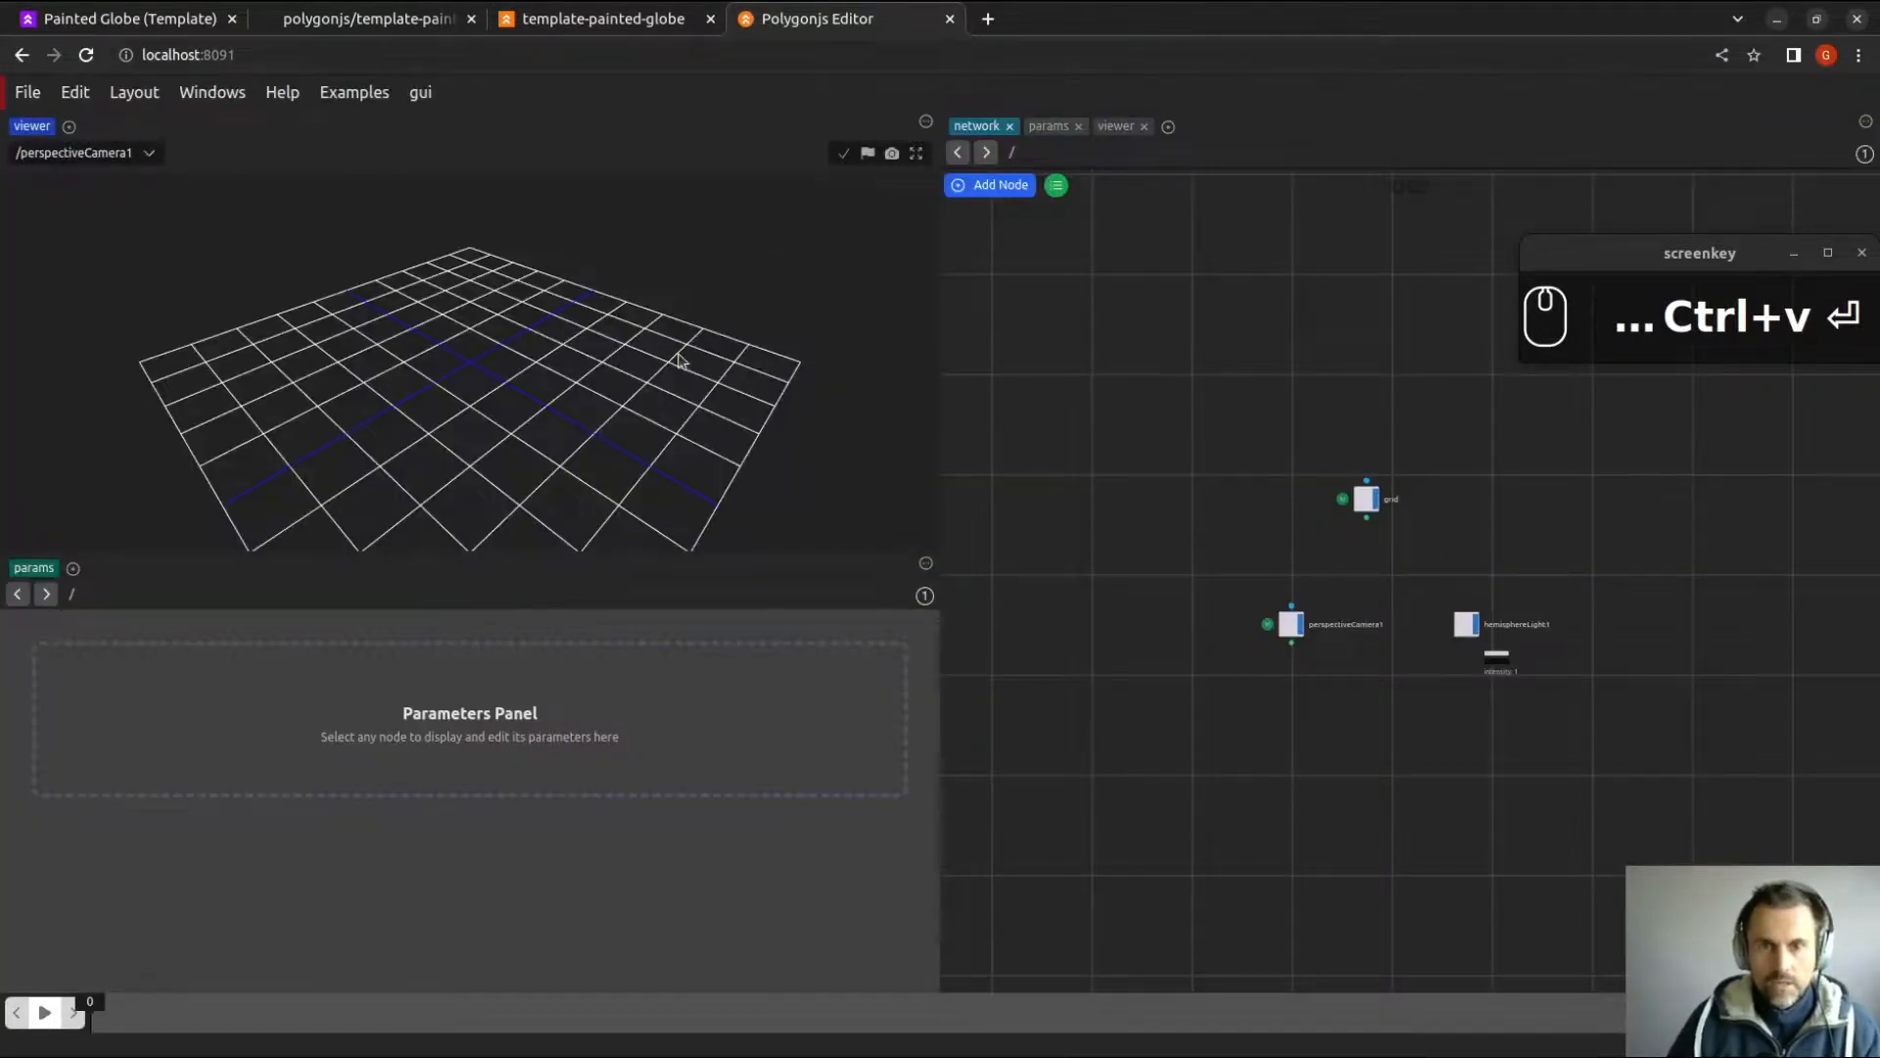
Load scene_01 into the editor and close the blank editor's browser tab.
{"action": "left_click", "coordinate": [32, 92]}
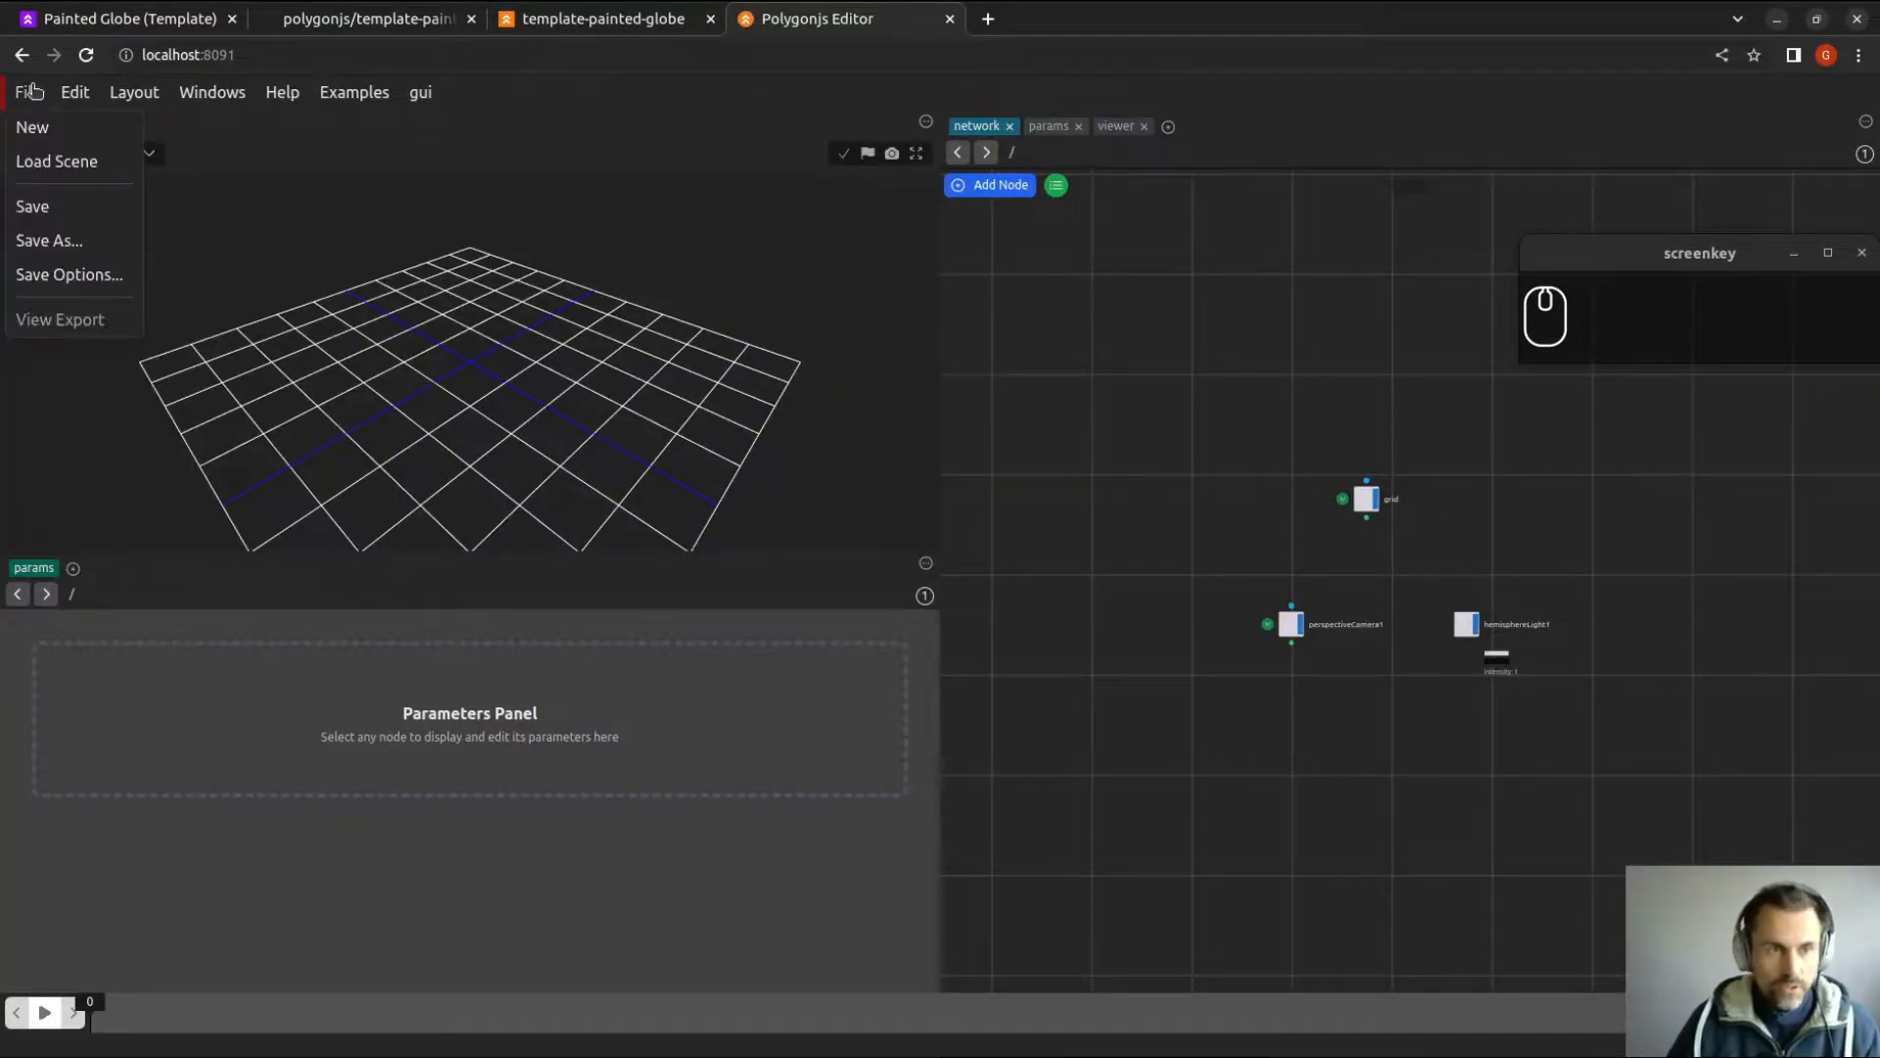
{"action": "left_click", "coordinate": [51, 163]}
{"action": "left_click", "coordinate": [799, 402]}
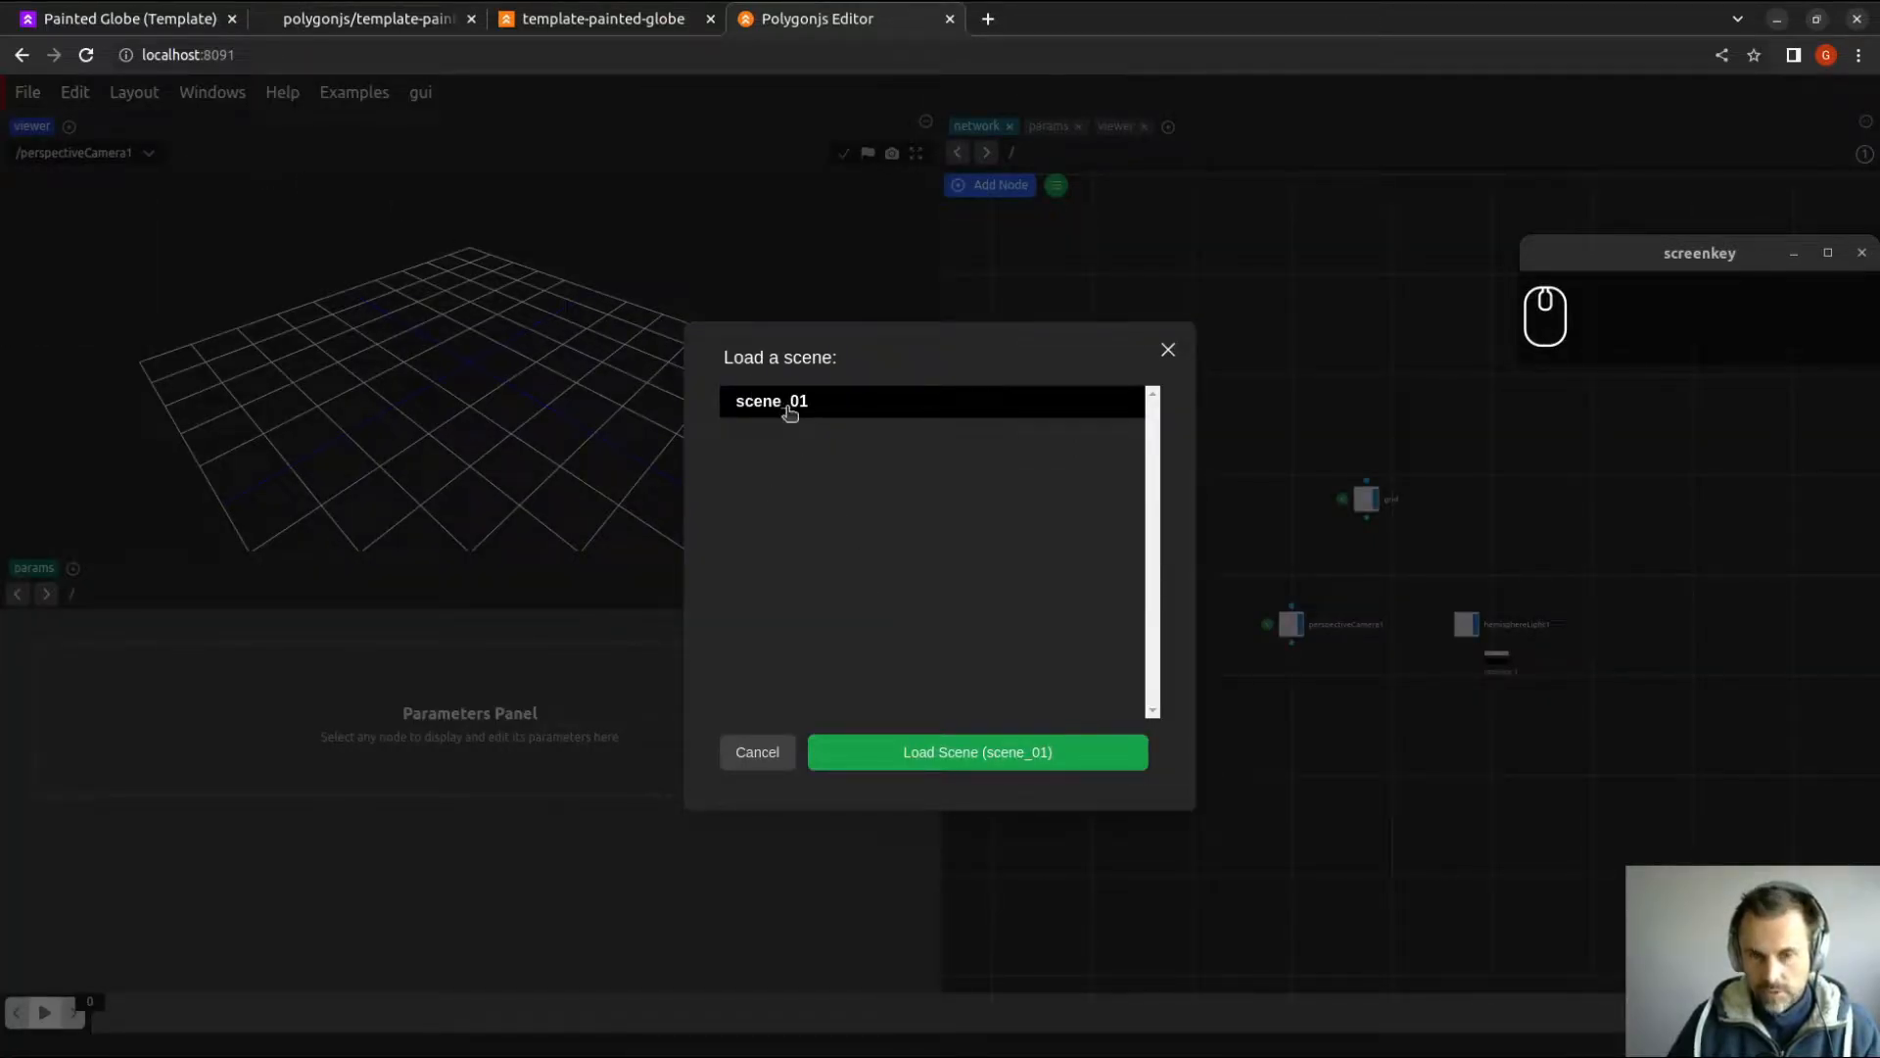
{"action": "left_click", "coordinate": [887, 763]}
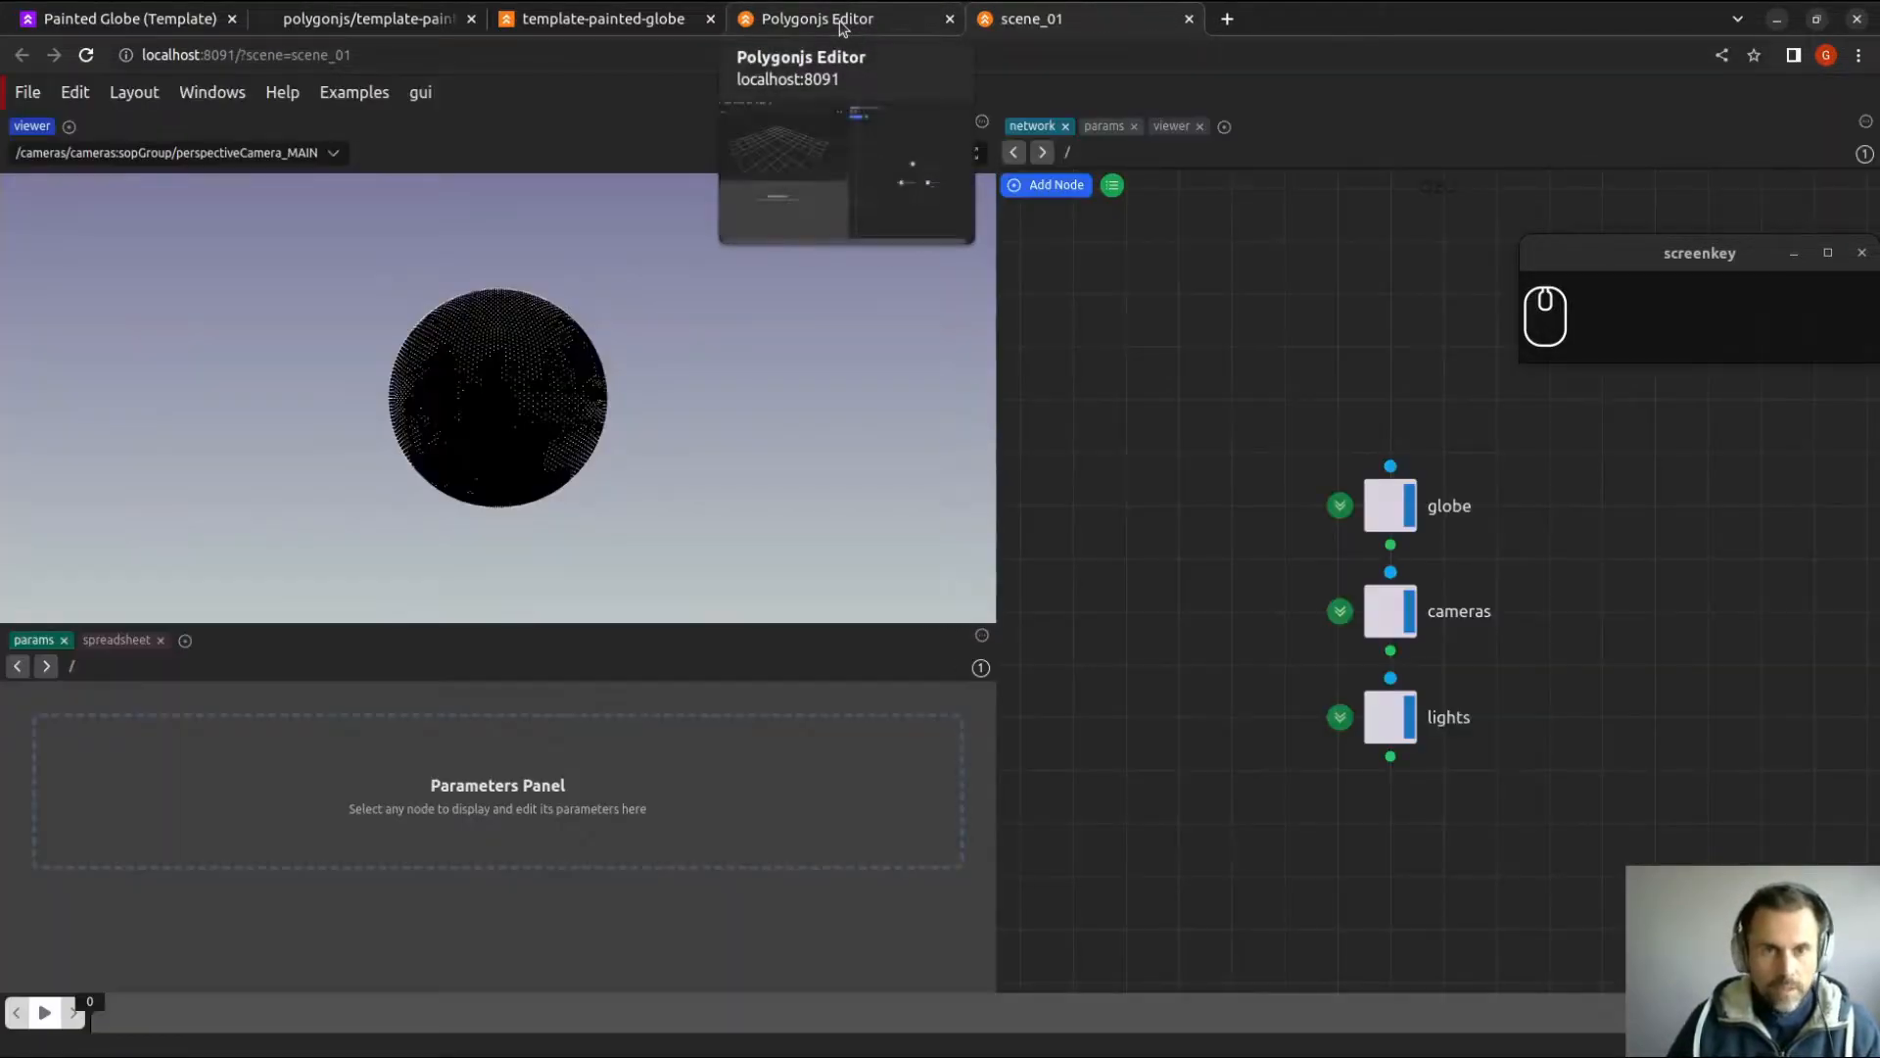
{"action": "middle_click", "coordinate": [841, 23]}
Start the scene's playback and inspect the globe and cameras nodes at the root level.
{"action": "left_click", "coordinate": [44, 1011]}
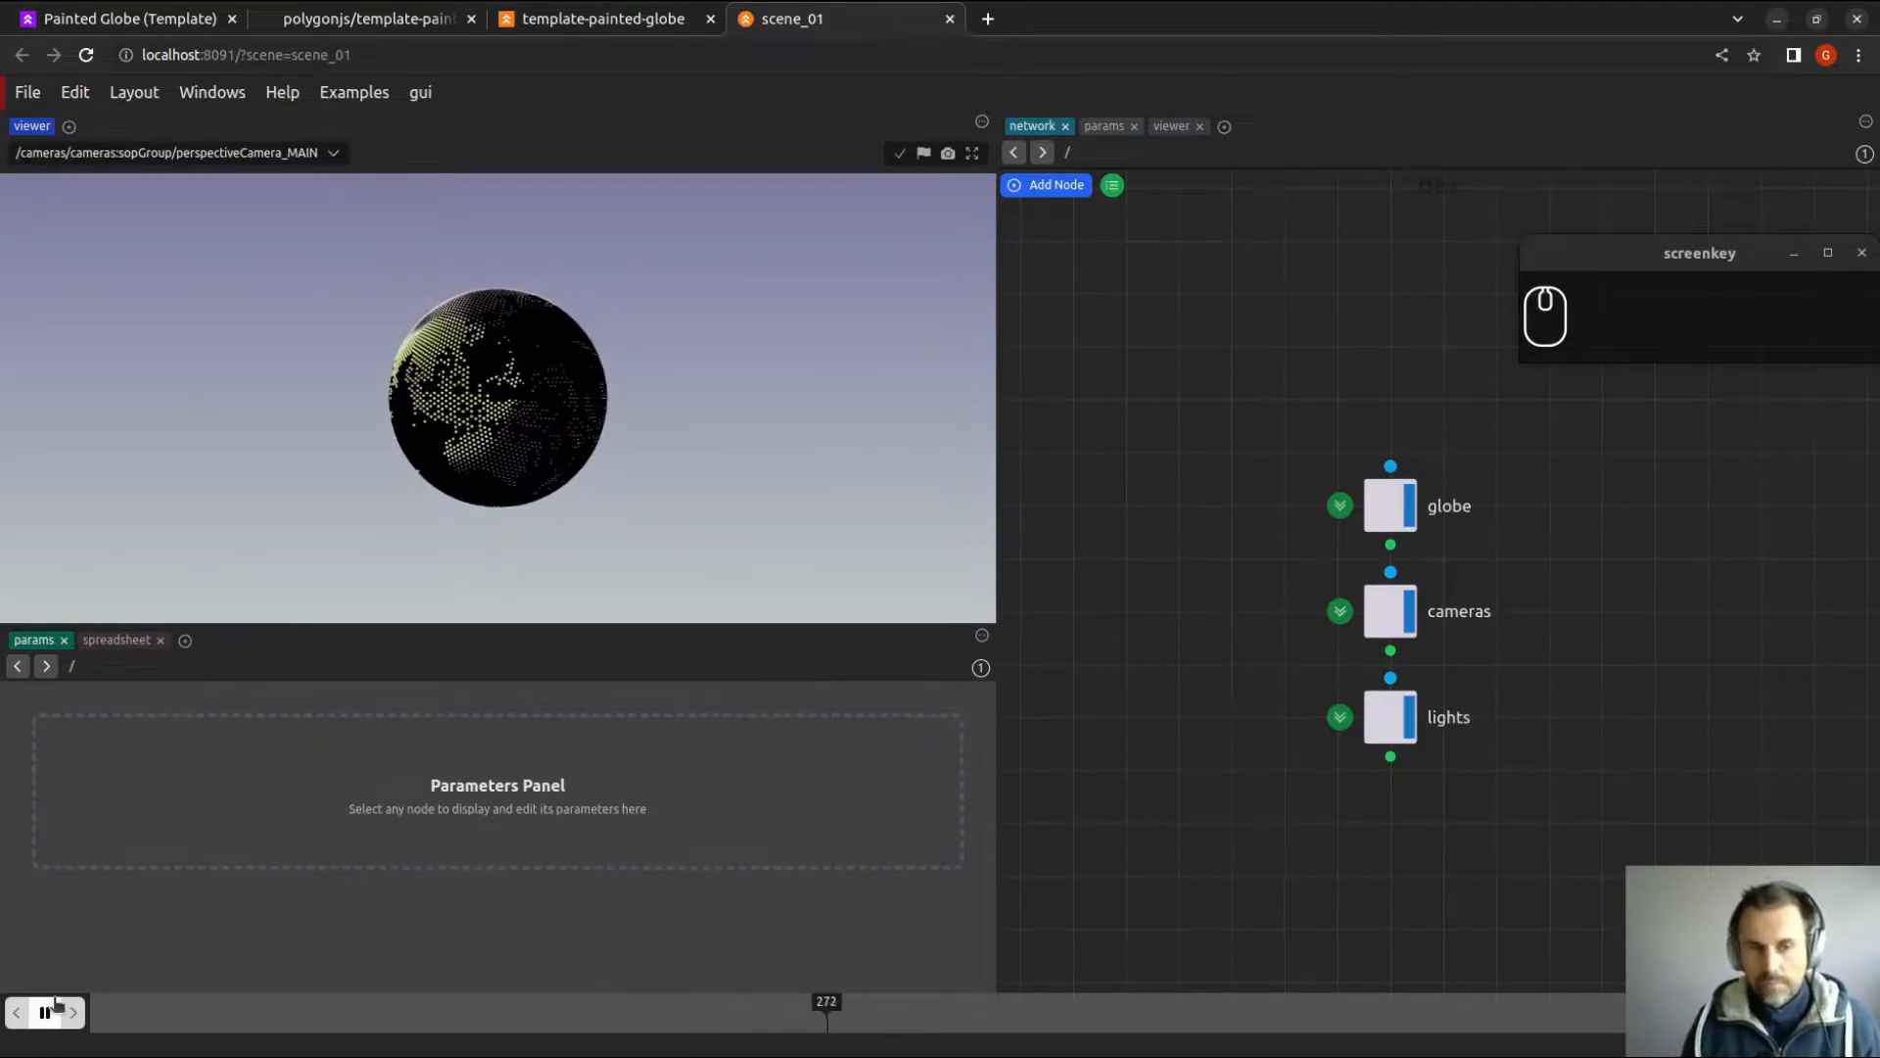
{"action": "left_click_drag", "start_coordinate": [1243, 419], "coordinate": [1469, 564]}
{"action": "left_click_drag", "start_coordinate": [1469, 568], "coordinate": [1285, 663]}
{"action": "mouse_move", "coordinate": [1265, 668]}
{"action": "middle_mouse_down"}
{"action": "mouse_move", "coordinate": [1225, 680]}
{"action": "mouse_move", "coordinate": [1242, 661]}
{"action": "middle_mouse_up"}
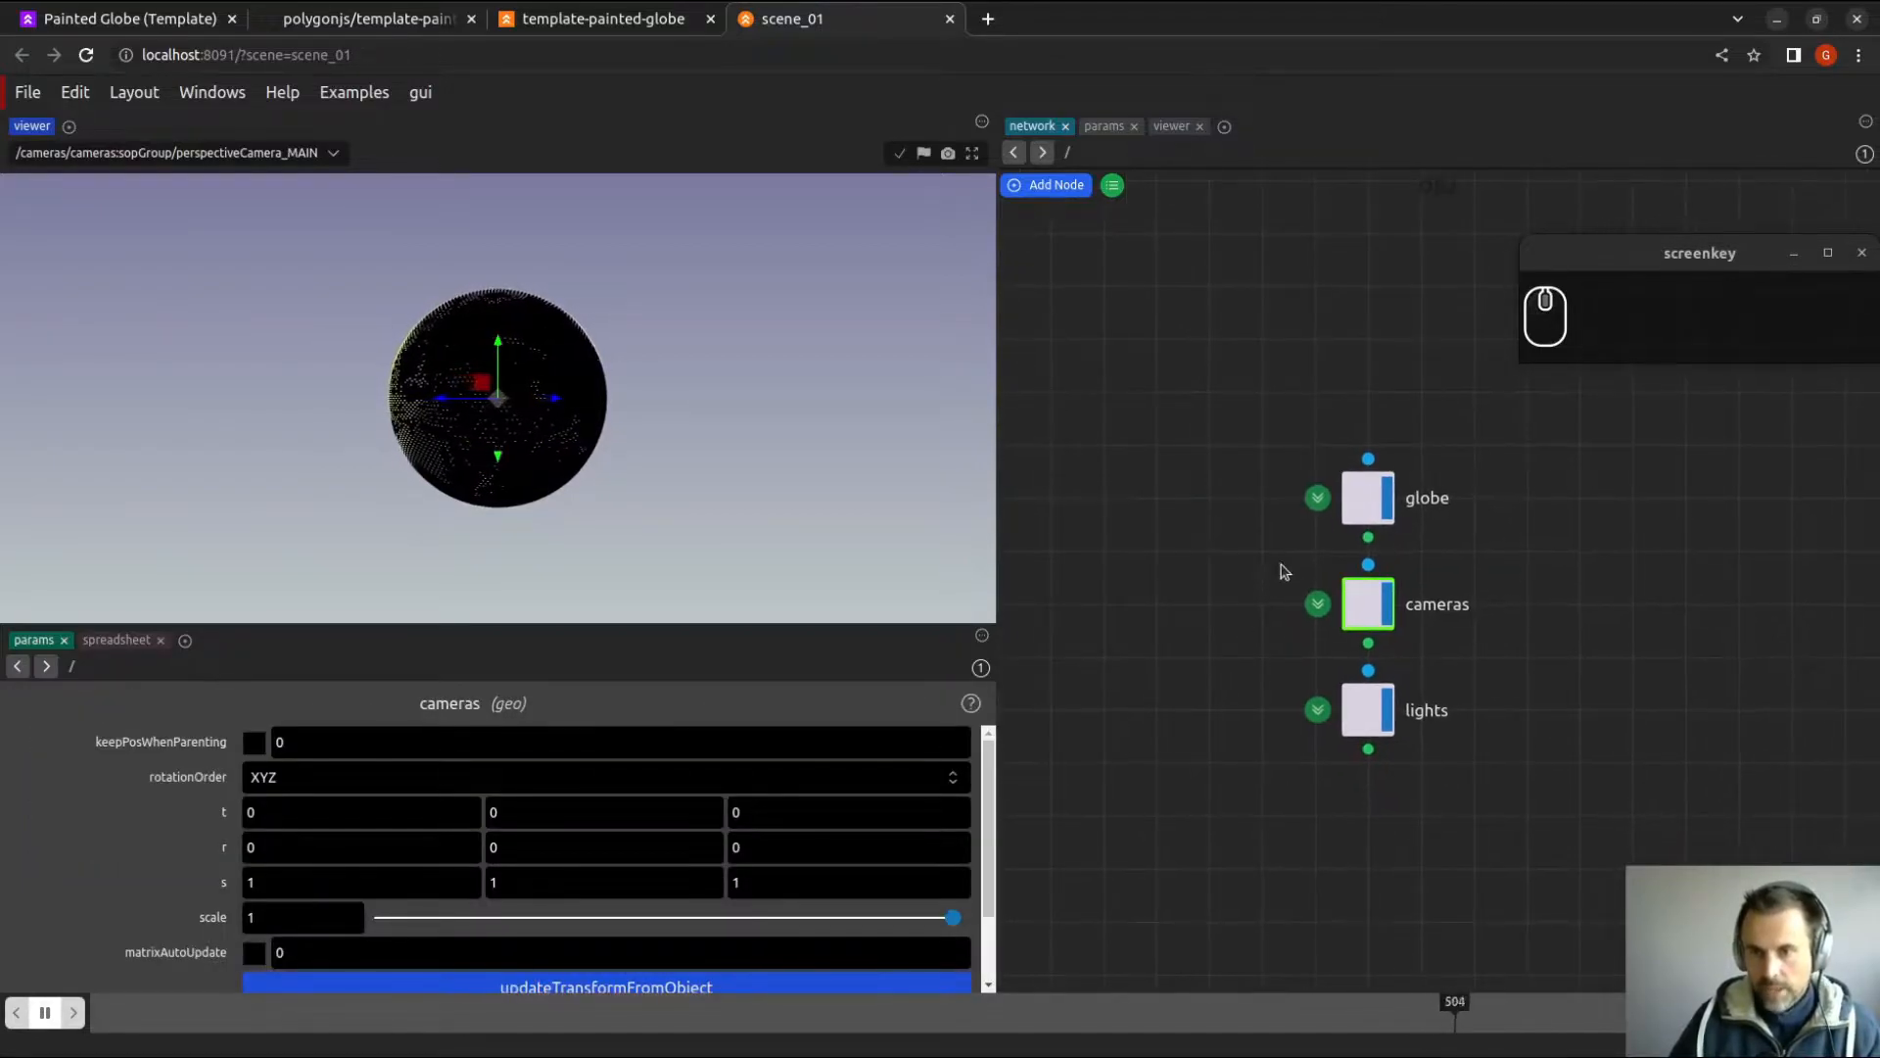
{"action": "left_click_drag", "start_coordinate": [1263, 538], "coordinate": [1468, 502]}
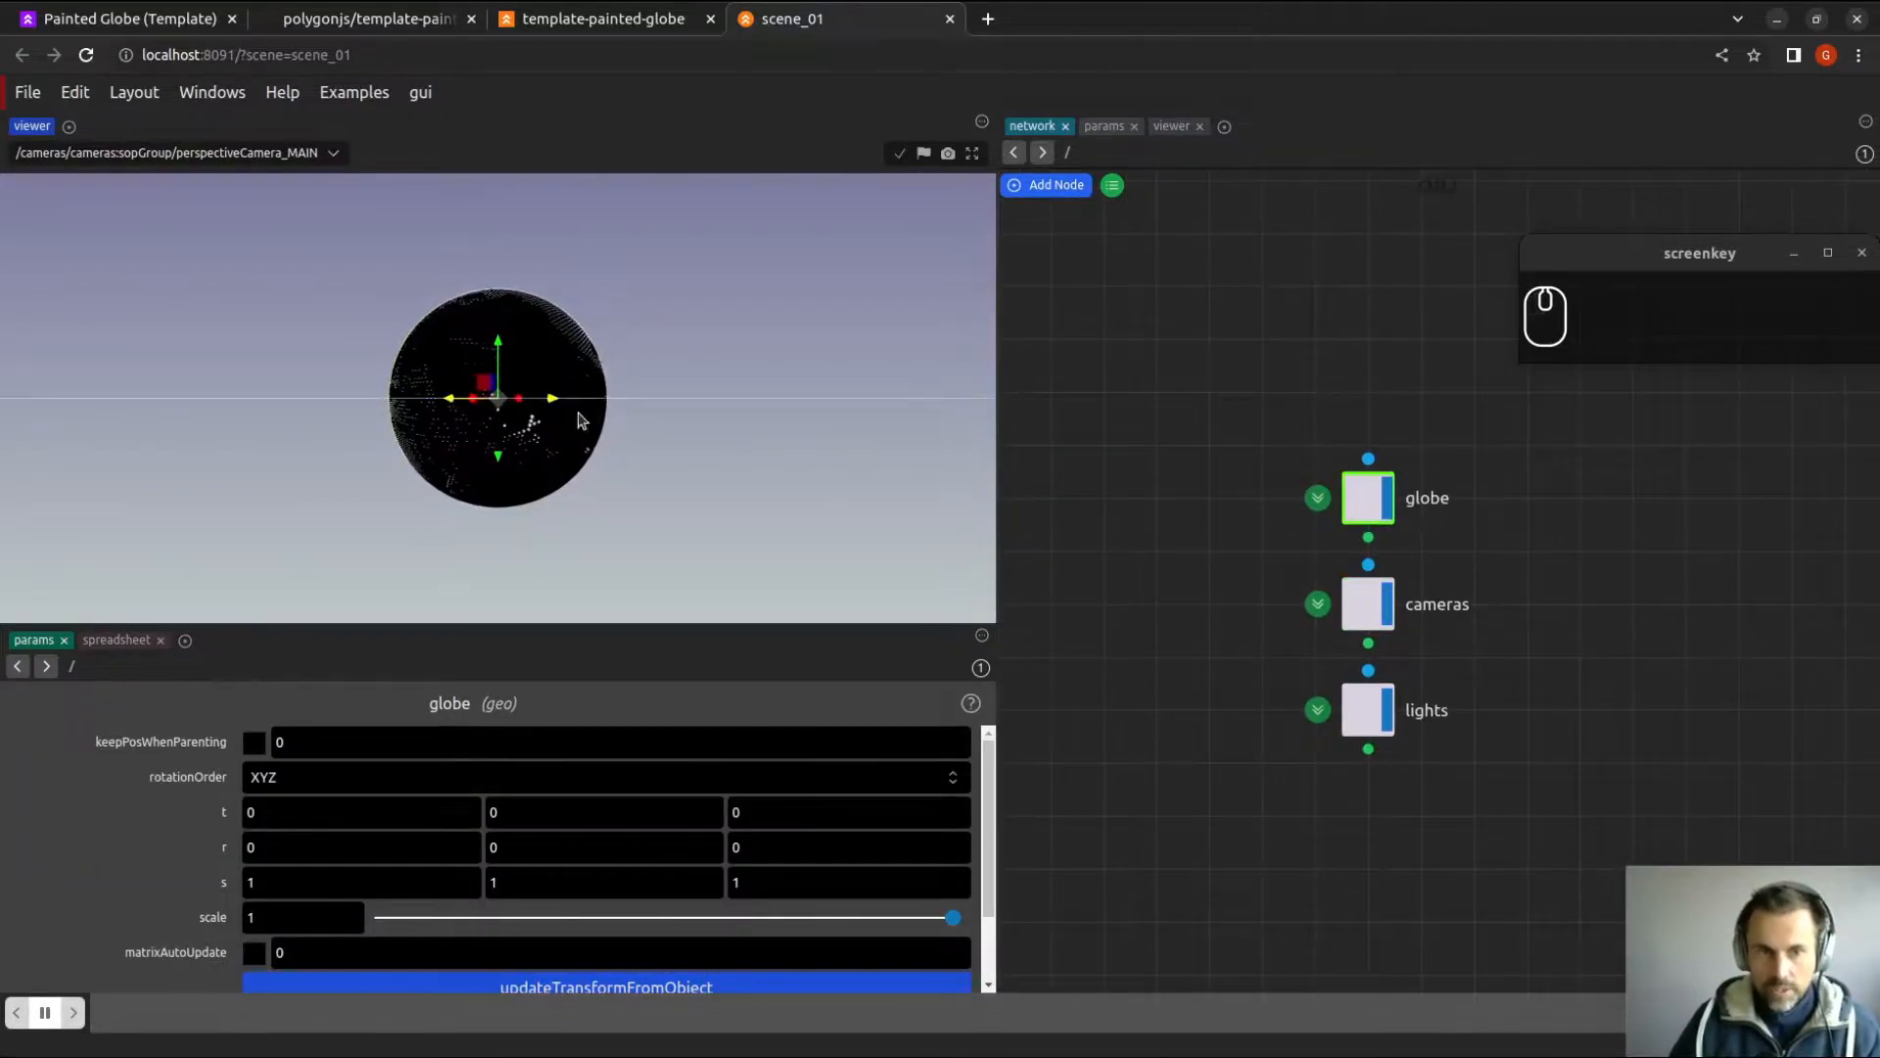
{"action": "left_click_drag", "start_coordinate": [1243, 582], "coordinate": [1544, 621]}
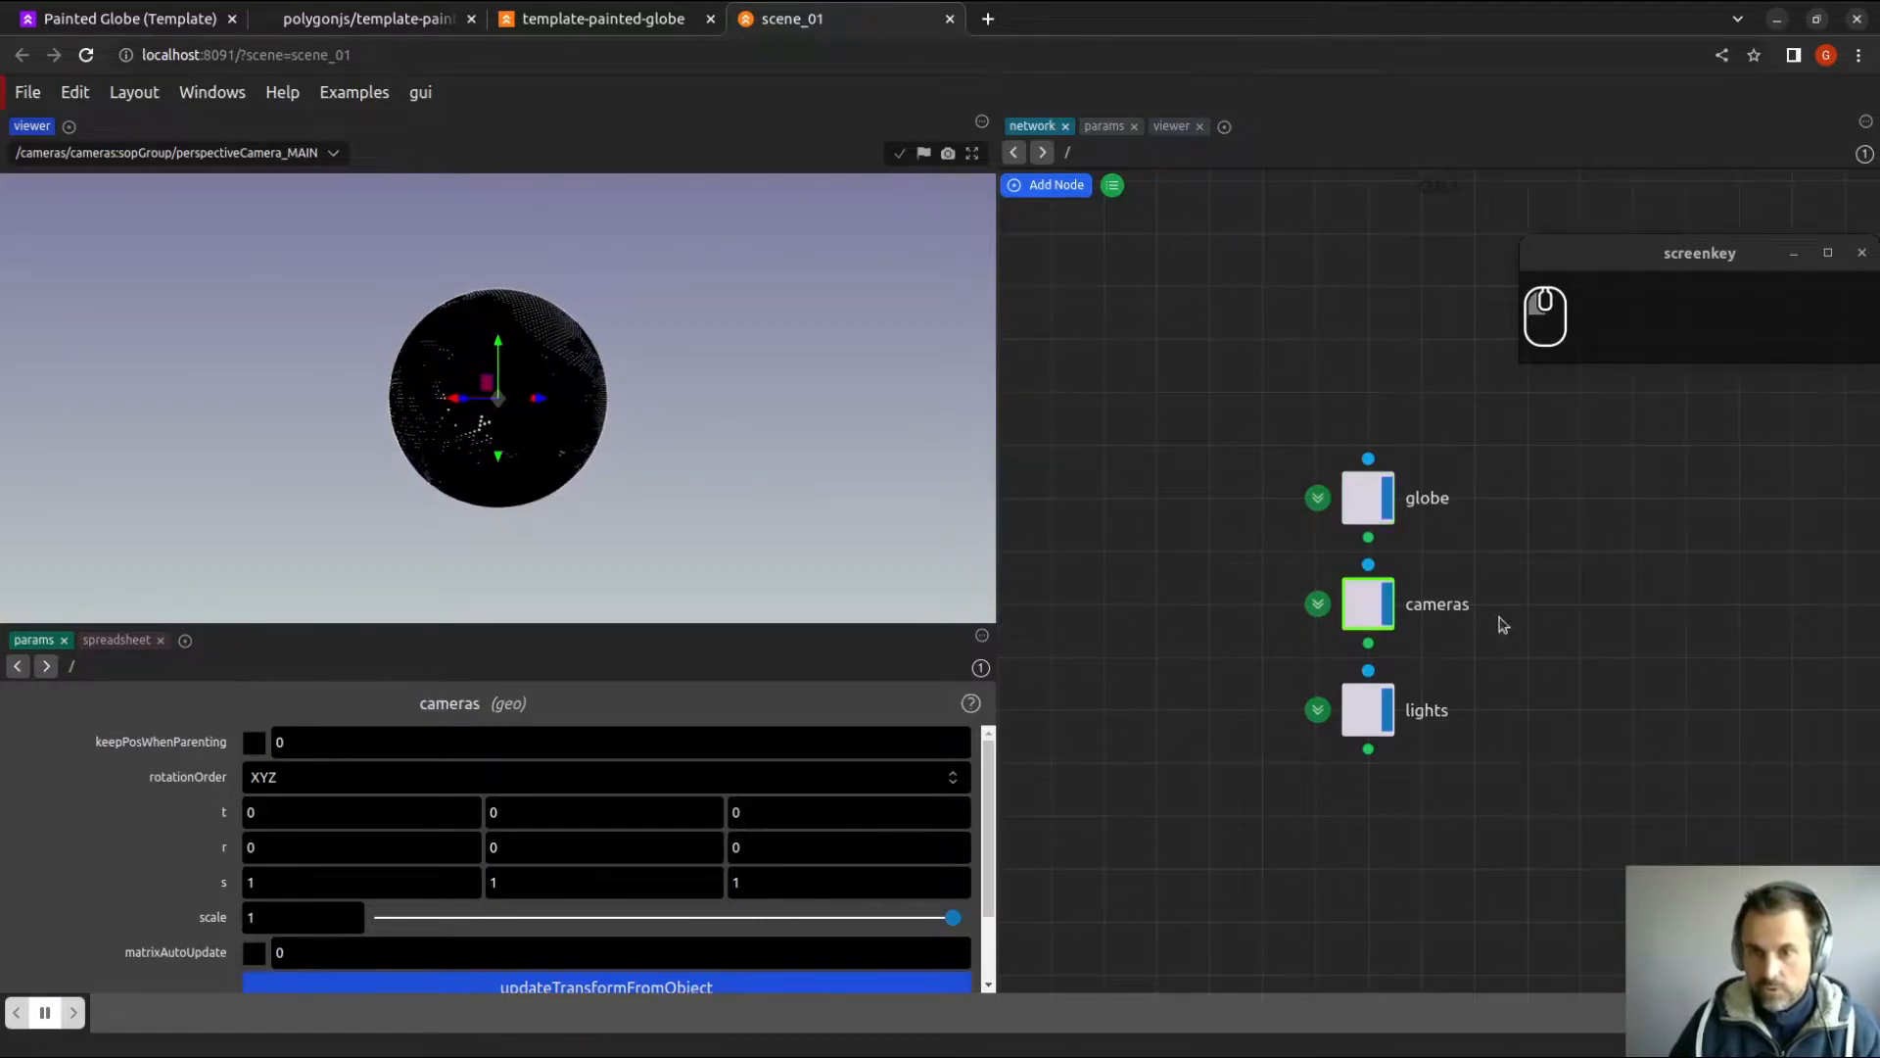
Check the cameras available in the viewer, choosing perspectiveCamera_MAIN.
{"action": "left_click", "coordinate": [276, 154]}
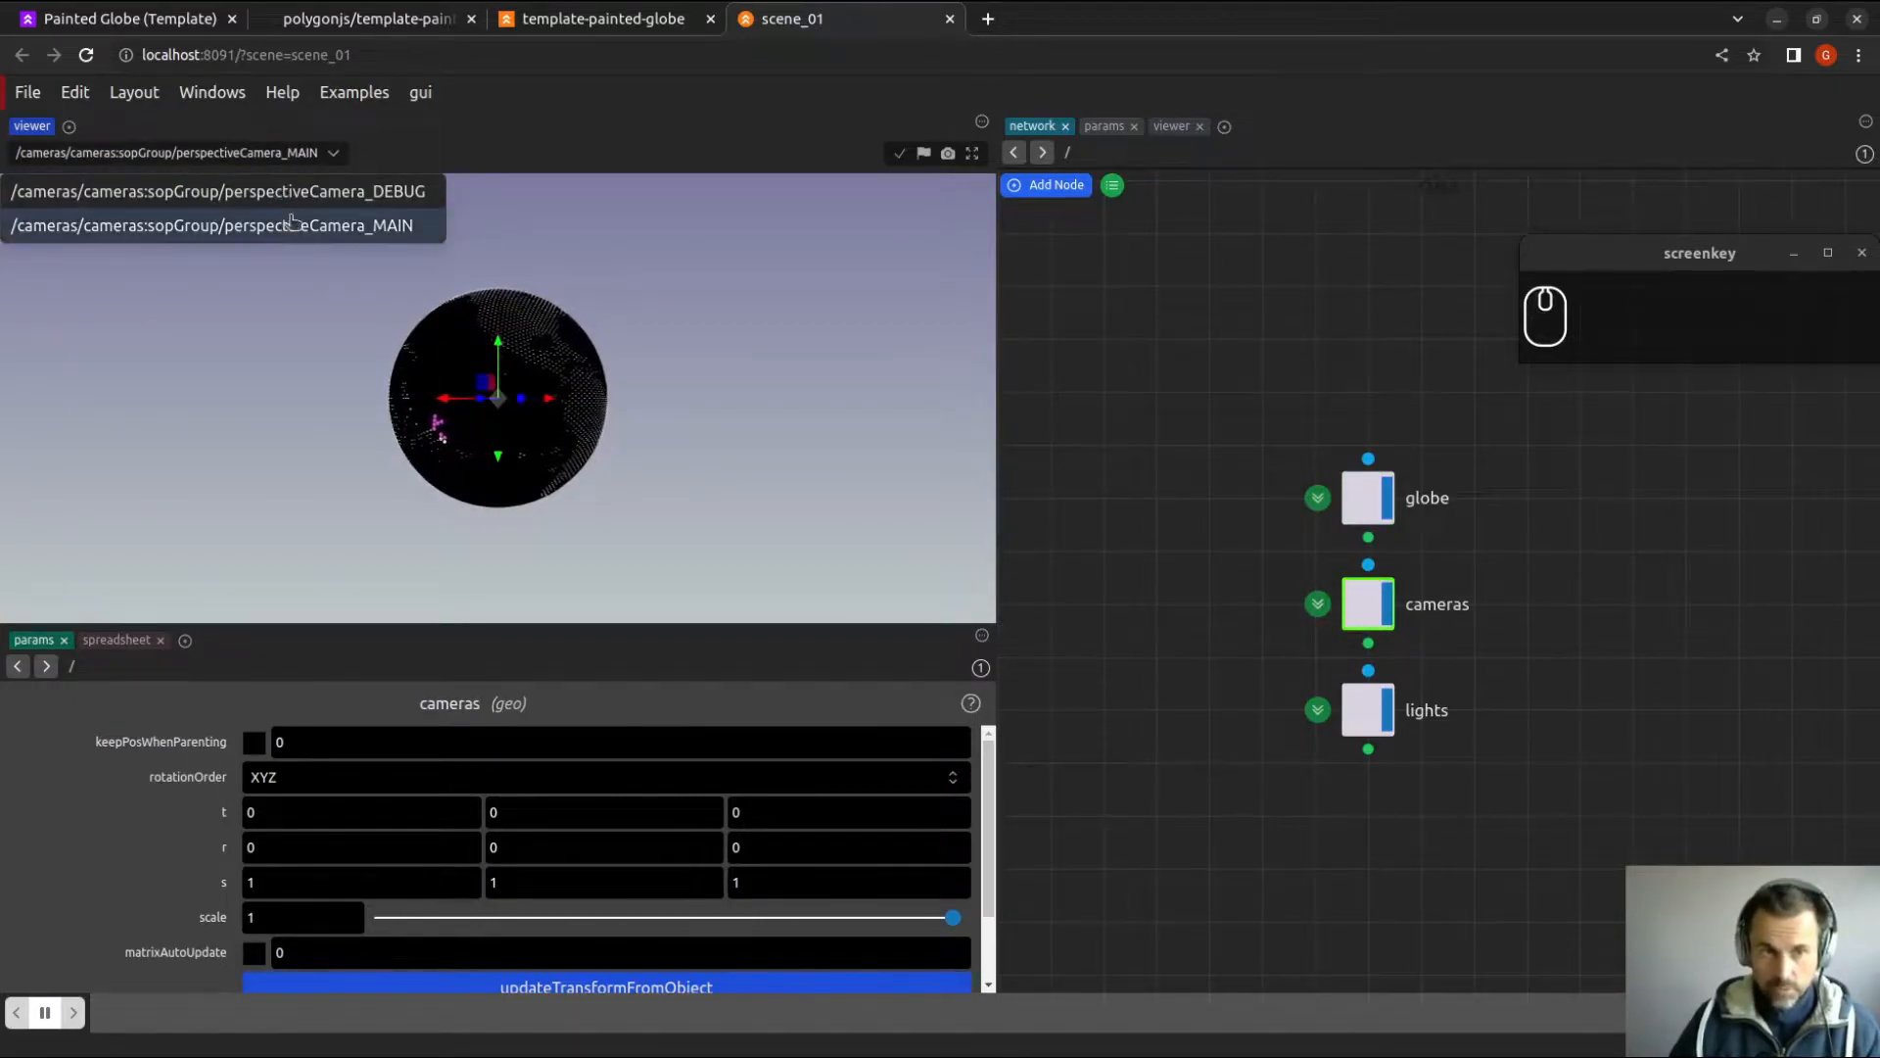
{"action": "left_click", "coordinate": [296, 216]}
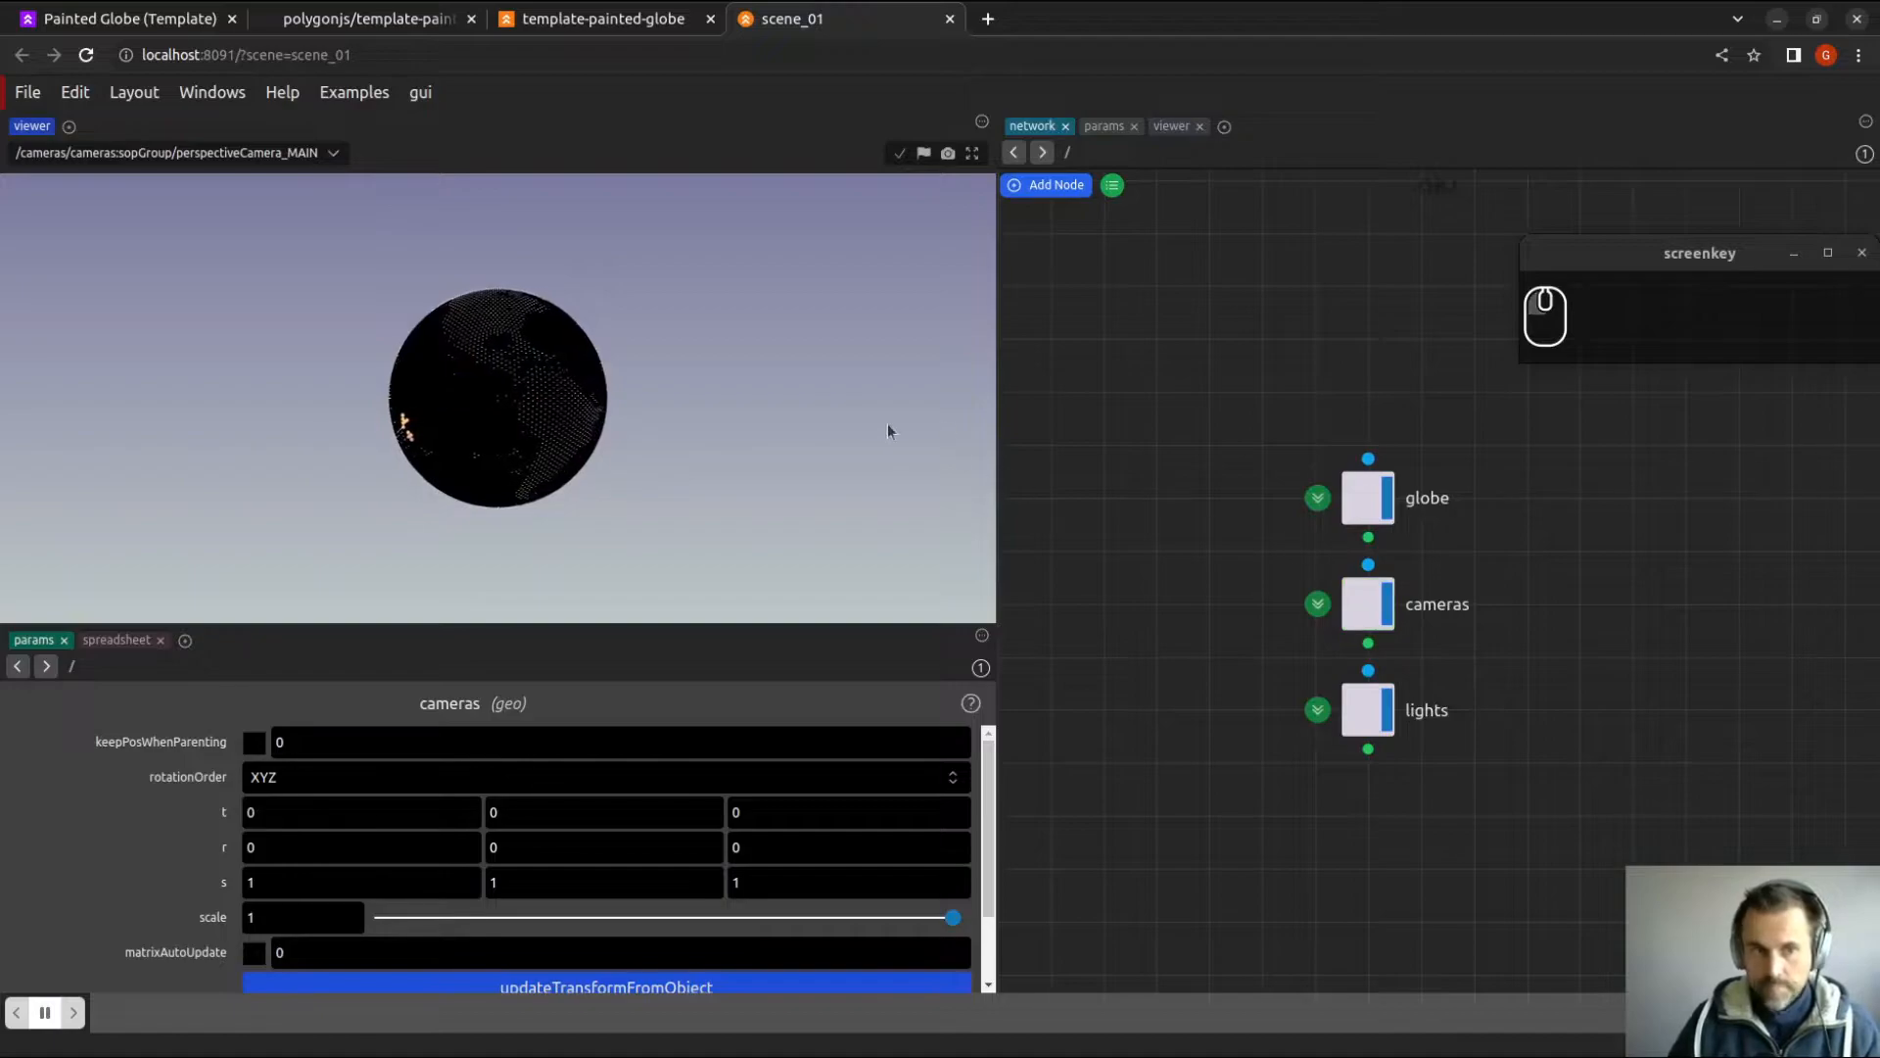
{"action": "left_click", "coordinate": [292, 152]}
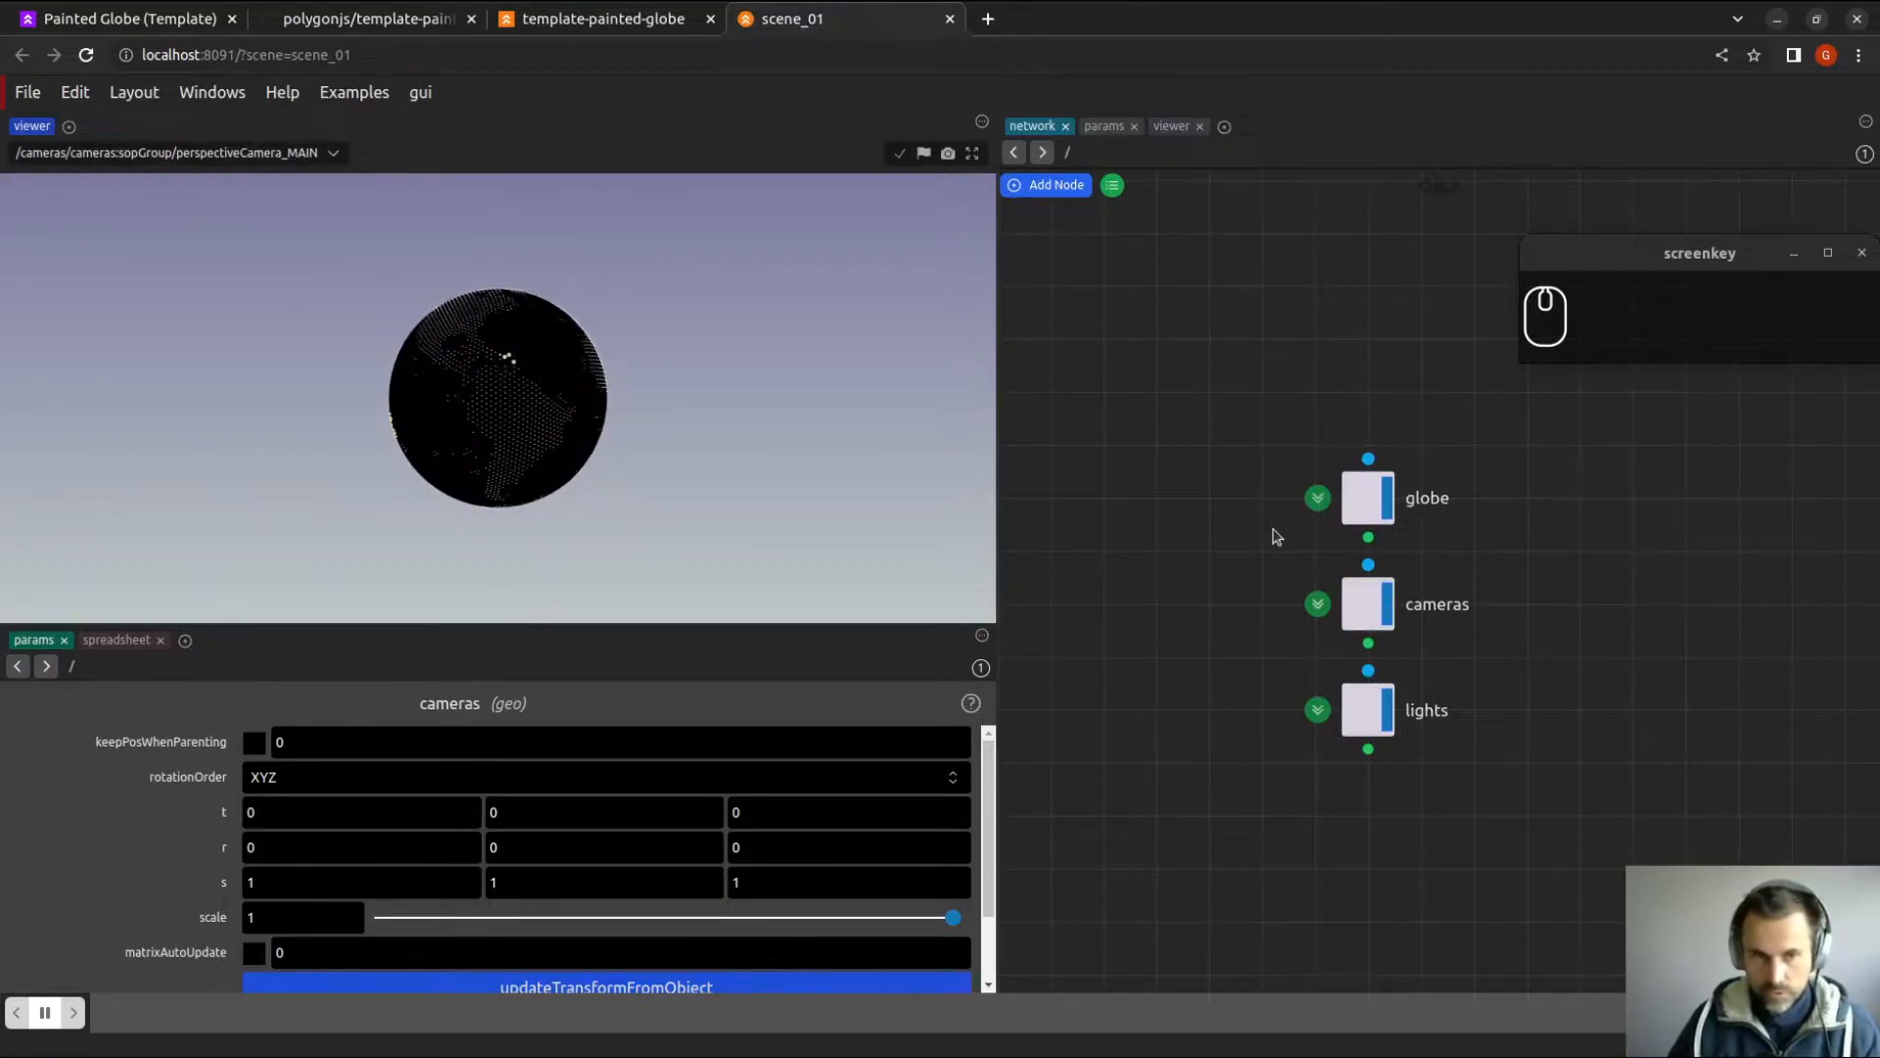
Inspect the root lights and globe nodes, and go inside globe to look over its node network down to merge1.
{"action": "left_click", "coordinate": [1368, 711]}
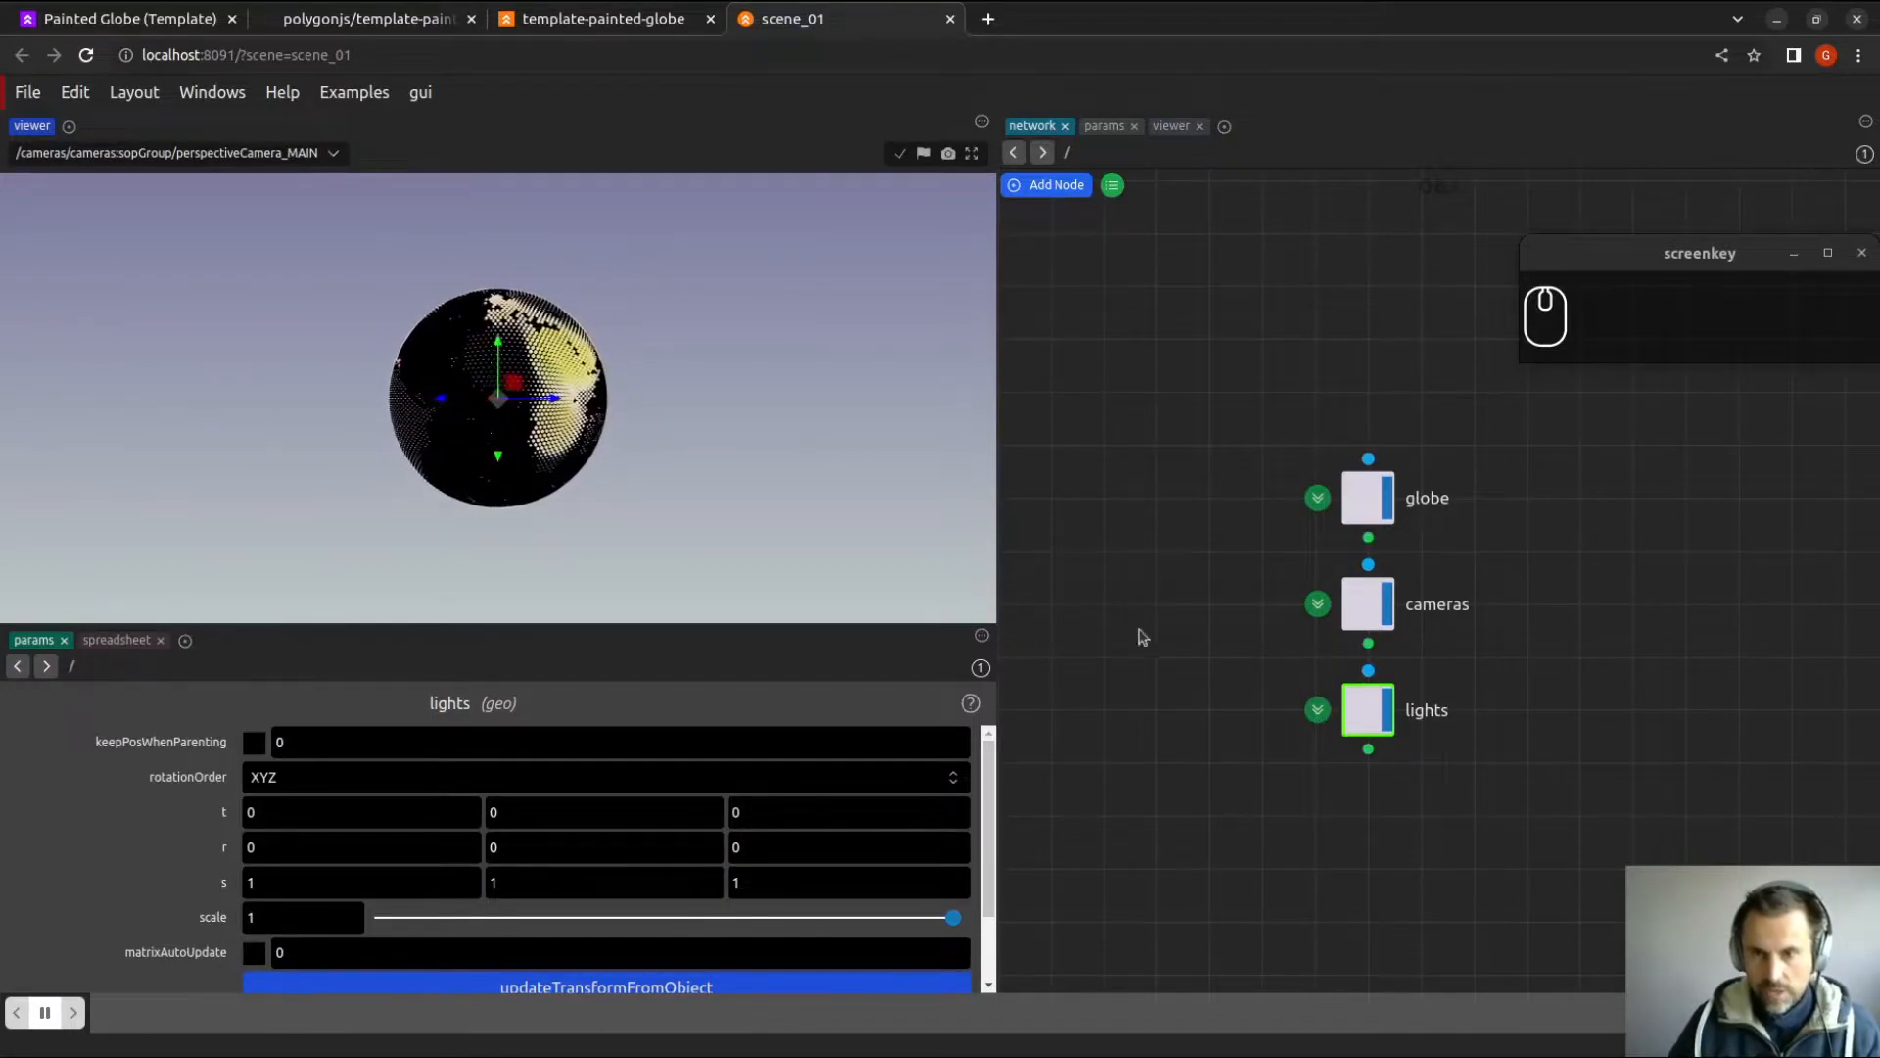
{"action": "left_click", "coordinate": [1406, 505]}
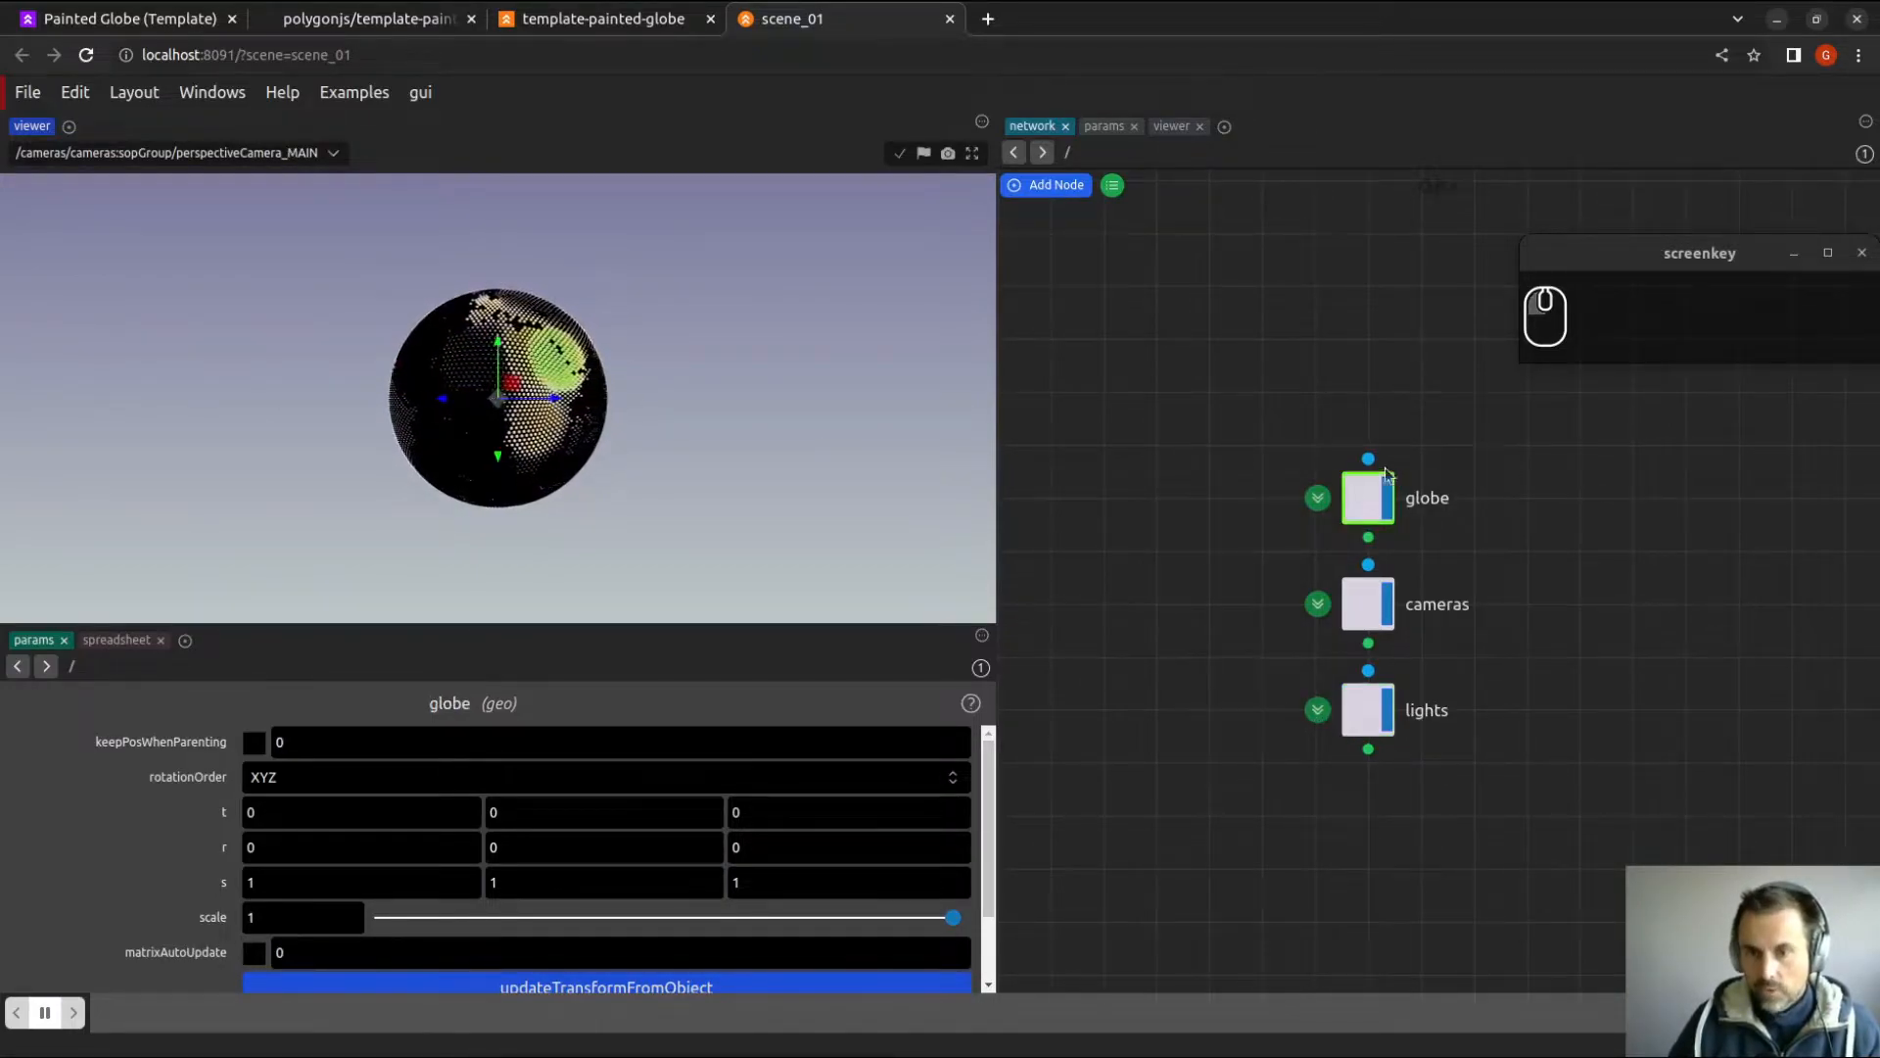
{"action": "left_click", "coordinate": [1318, 501]}
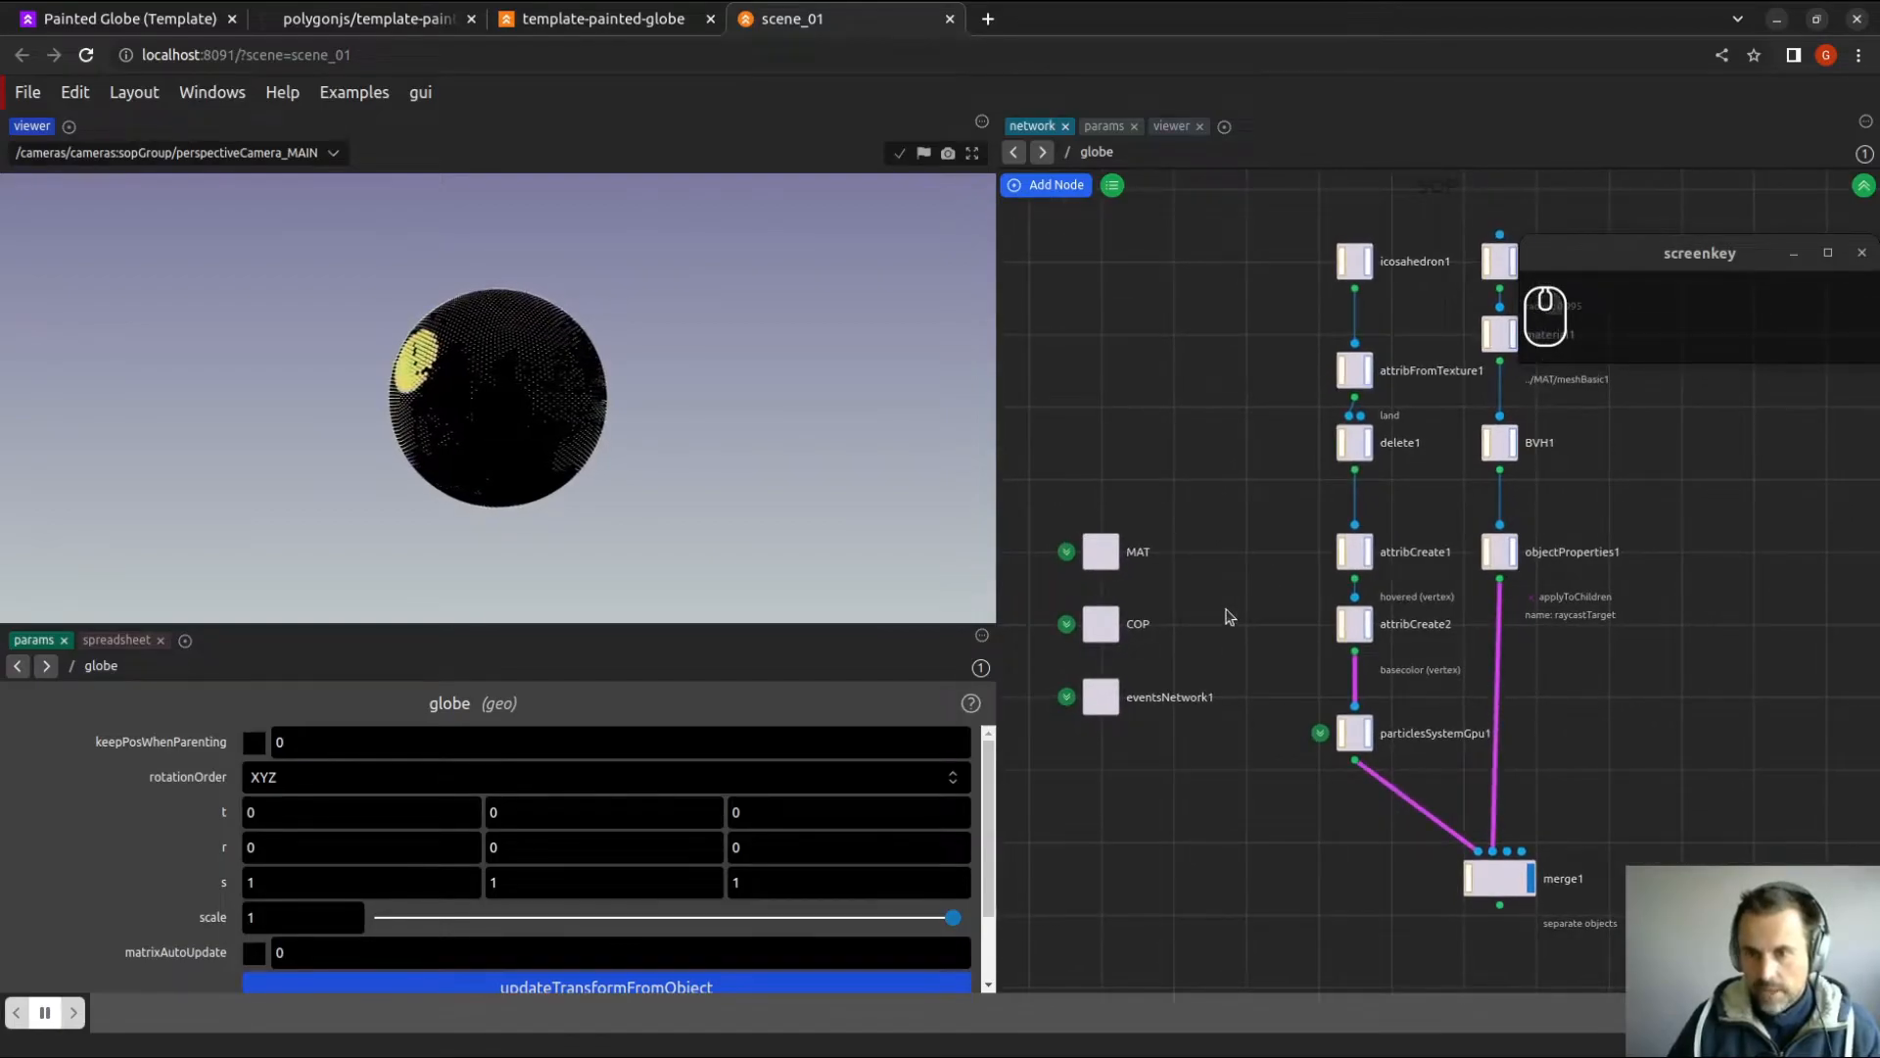
{"action": "middle_click_drag", "start_coordinate": [1228, 551], "coordinate": [1213, 639]}
{"action": "right_click_drag", "start_coordinate": [1214, 640], "coordinate": [1220, 662]}
{"action": "middle_click_drag", "start_coordinate": [1226, 675], "coordinate": [1175, 511]}
{"action": "right_click_drag", "start_coordinate": [1402, 896], "coordinate": [1412, 869]}
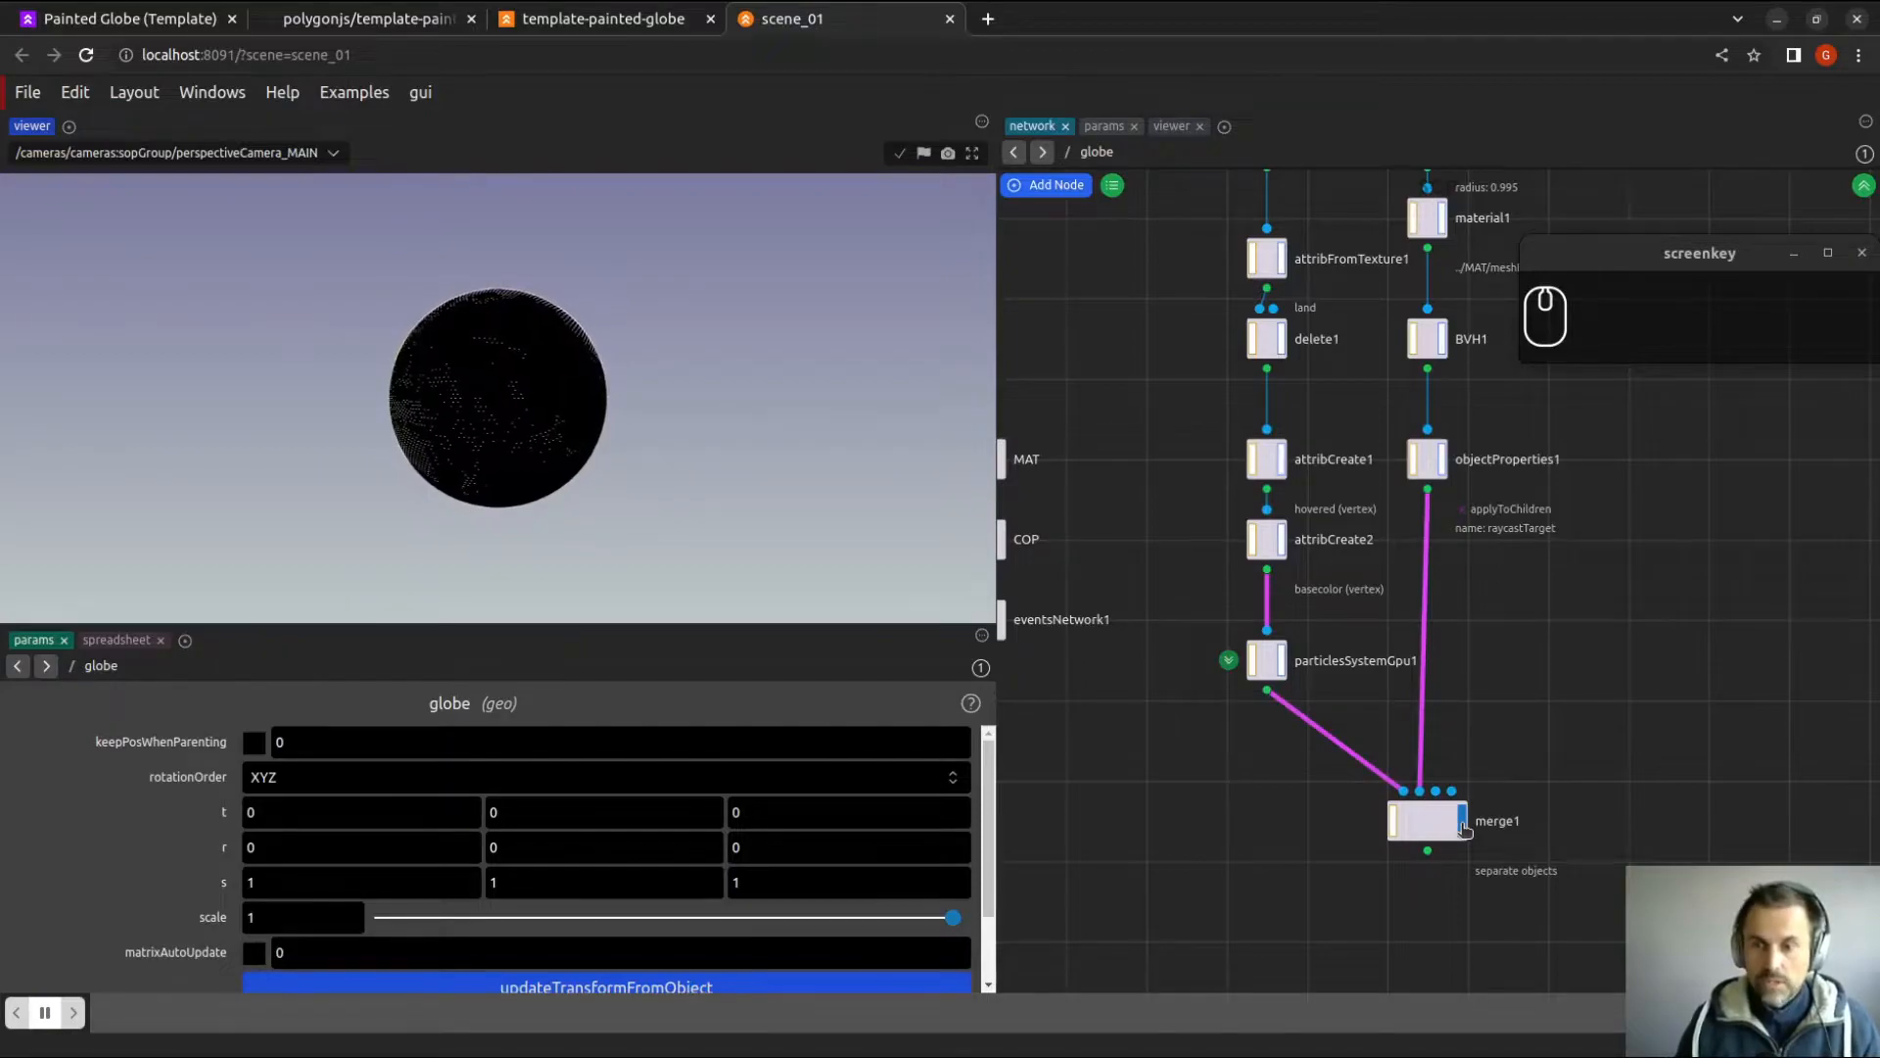
{"action": "scroll", "coordinate": [1492, 652], "scroll_direction": "down", "scroll_amount": 3}
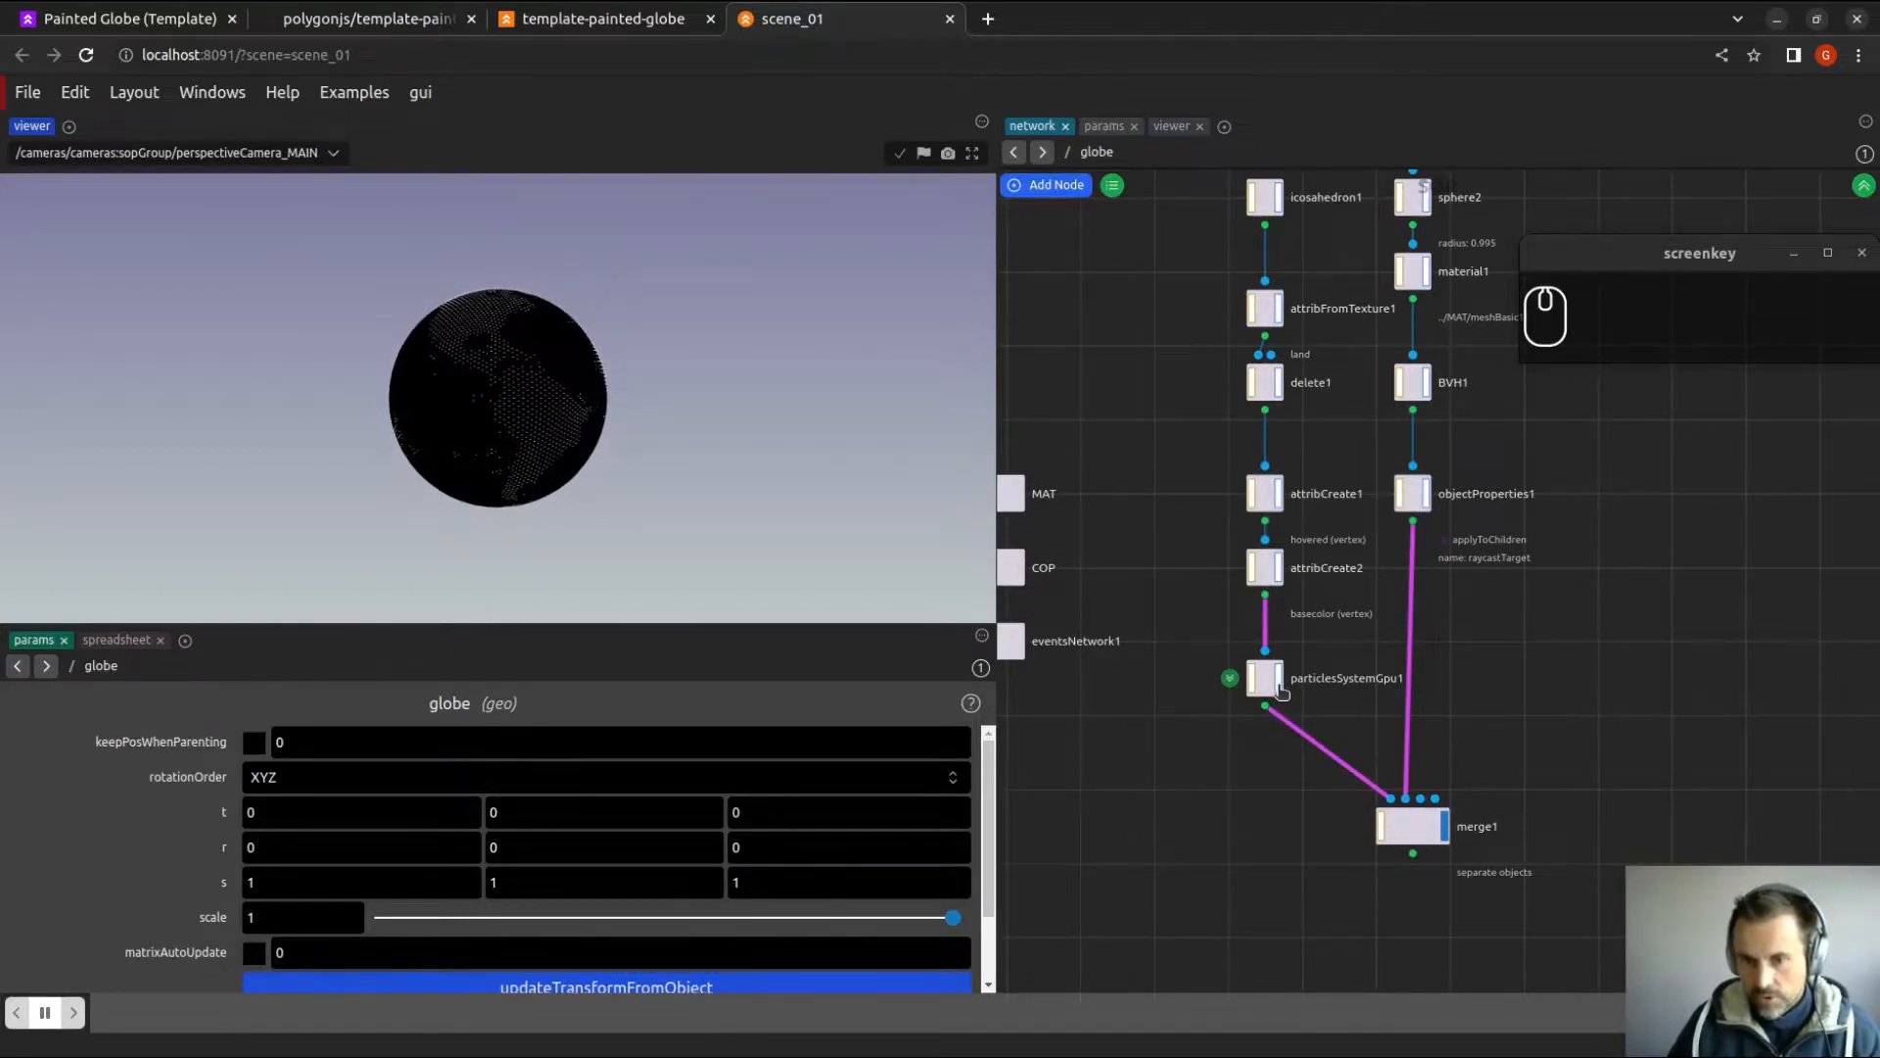
Compare the outputs of particlesSystemGpu1 and objectProperties1 in the viewer by displaying each in turn, ending with merge1 displayed and selected.
{"action": "left_click", "coordinate": [1278, 686]}
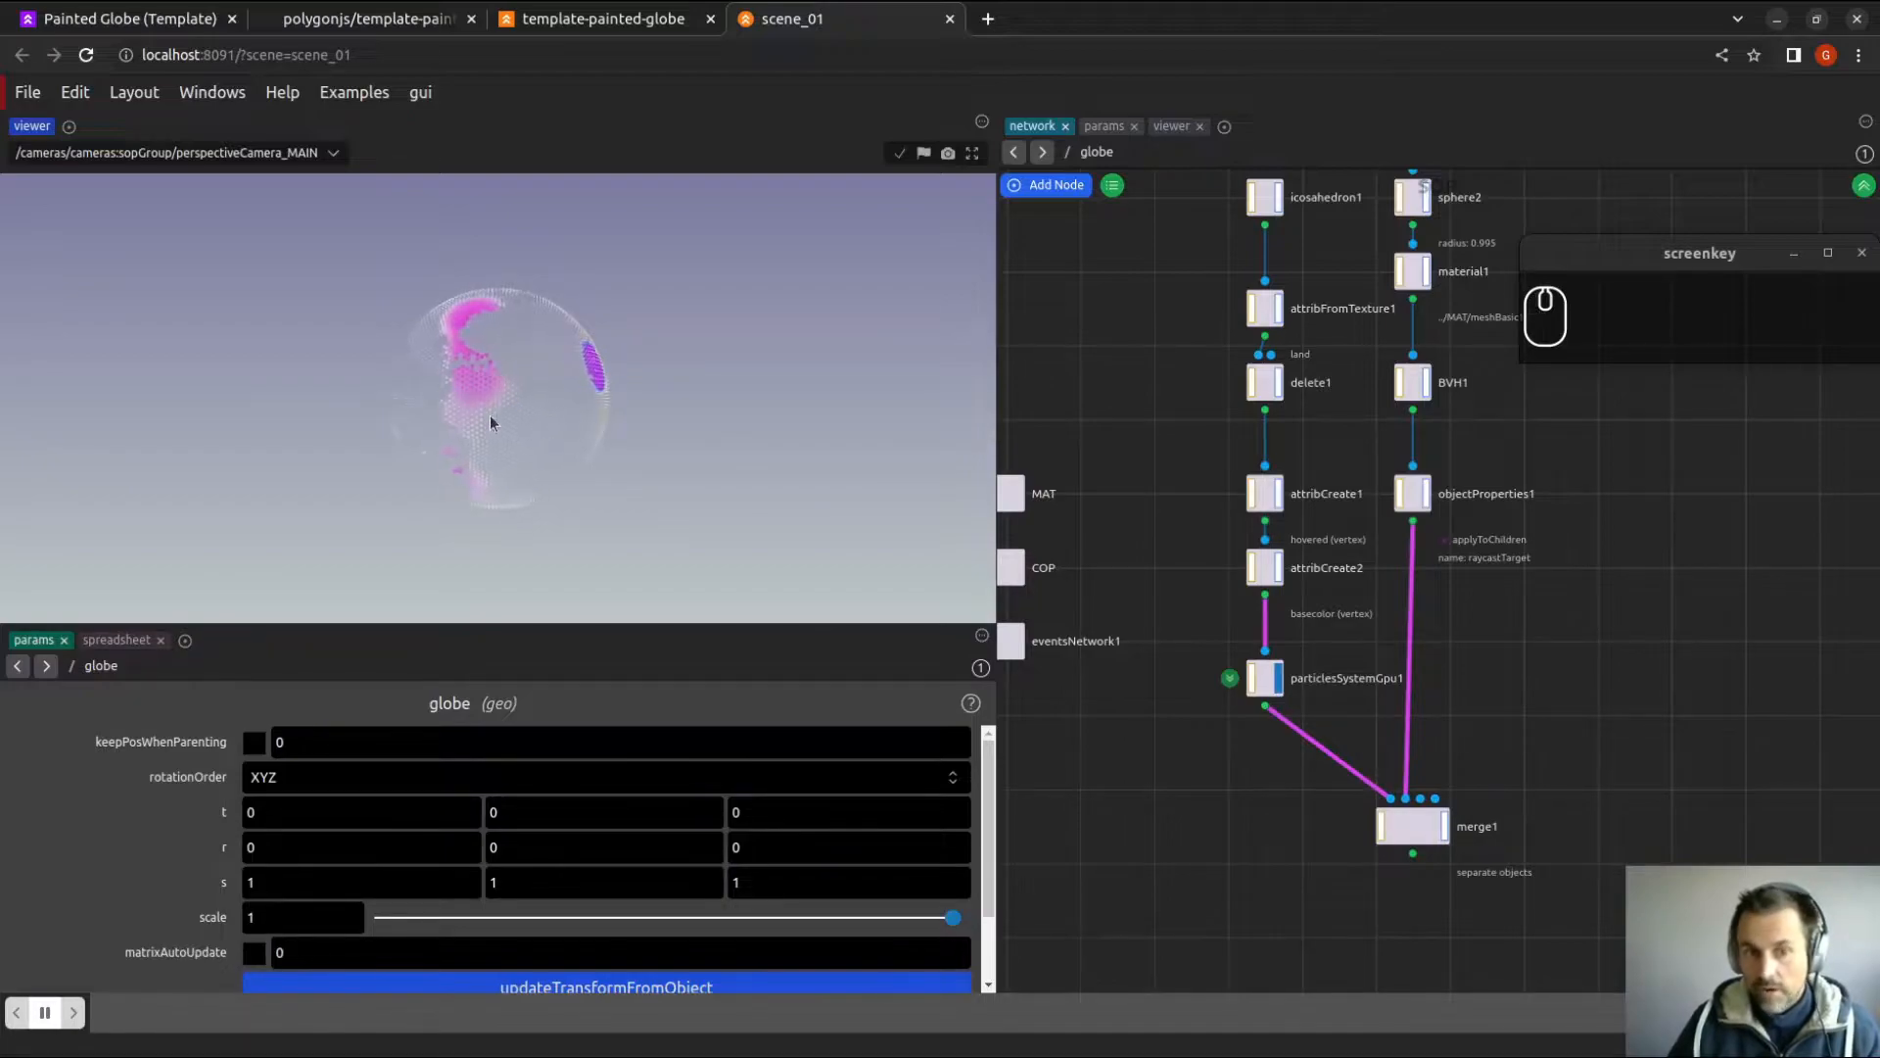
{"action": "left_click", "coordinate": [1265, 677]}
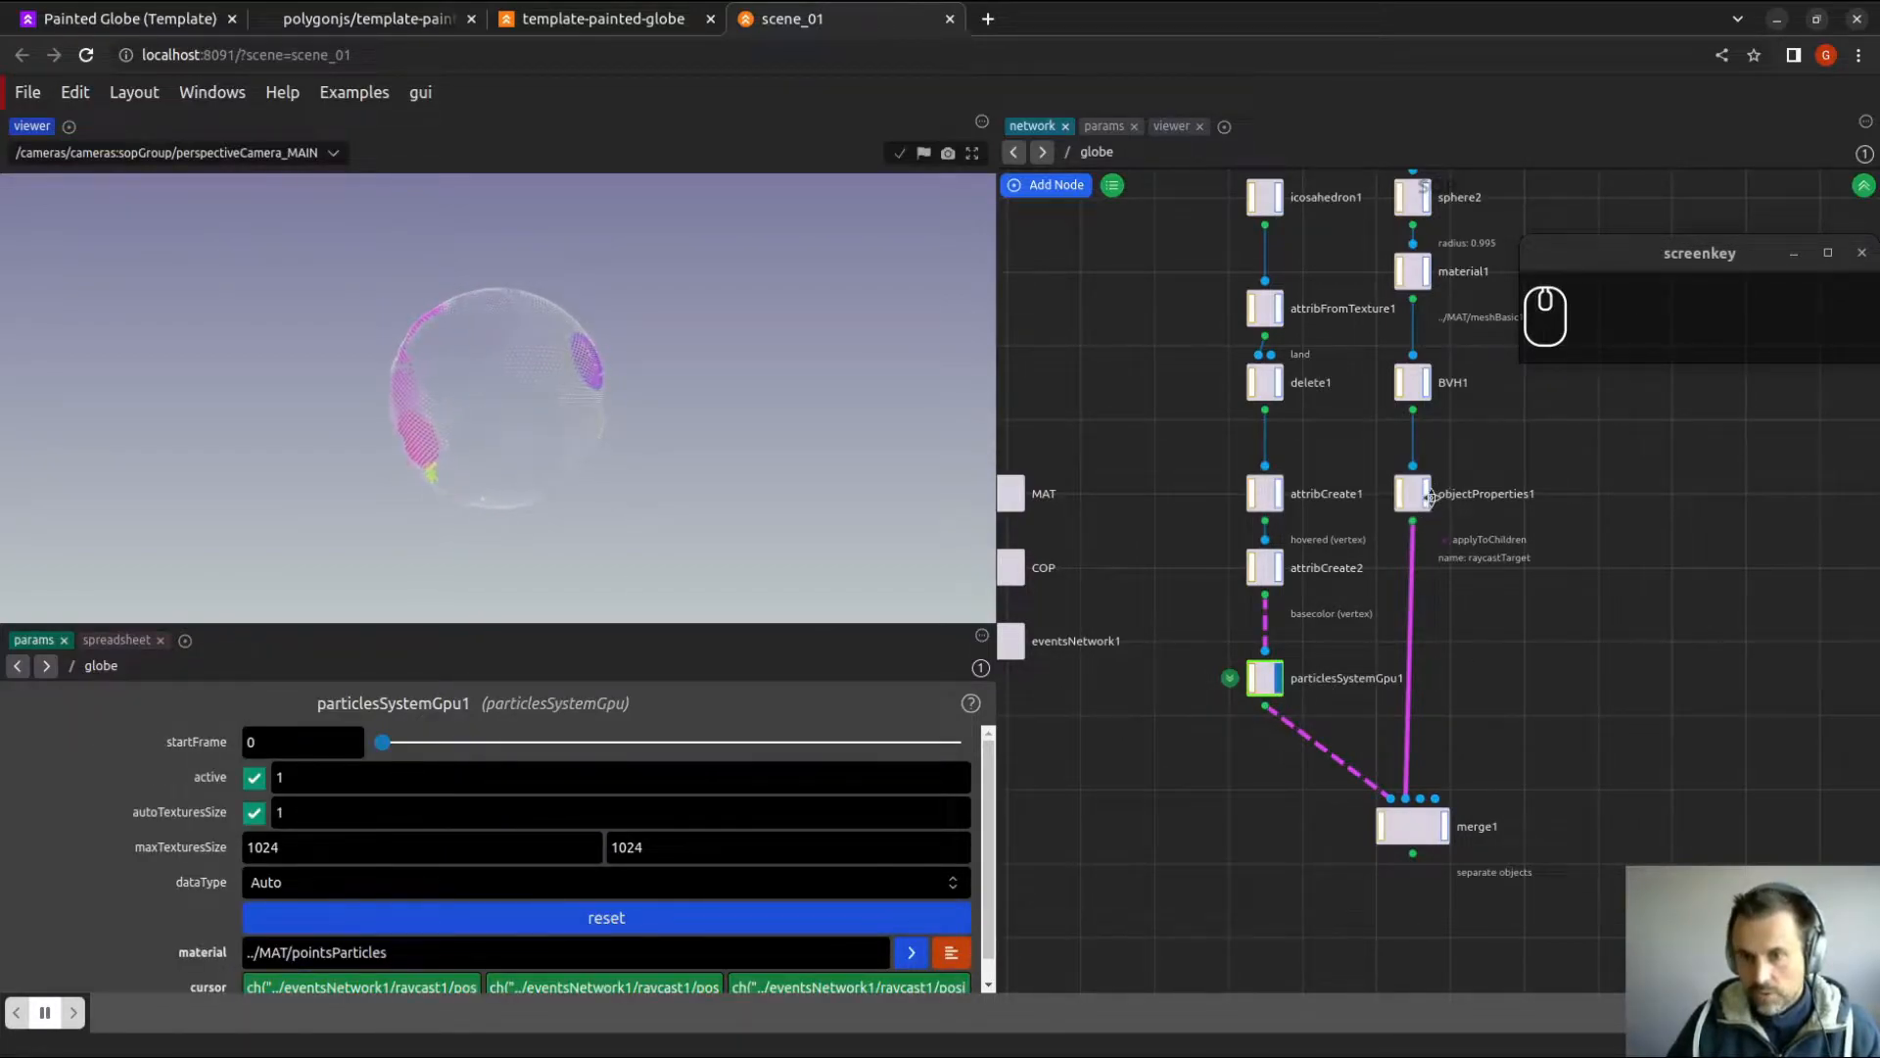
{"action": "left_click", "coordinate": [1427, 495]}
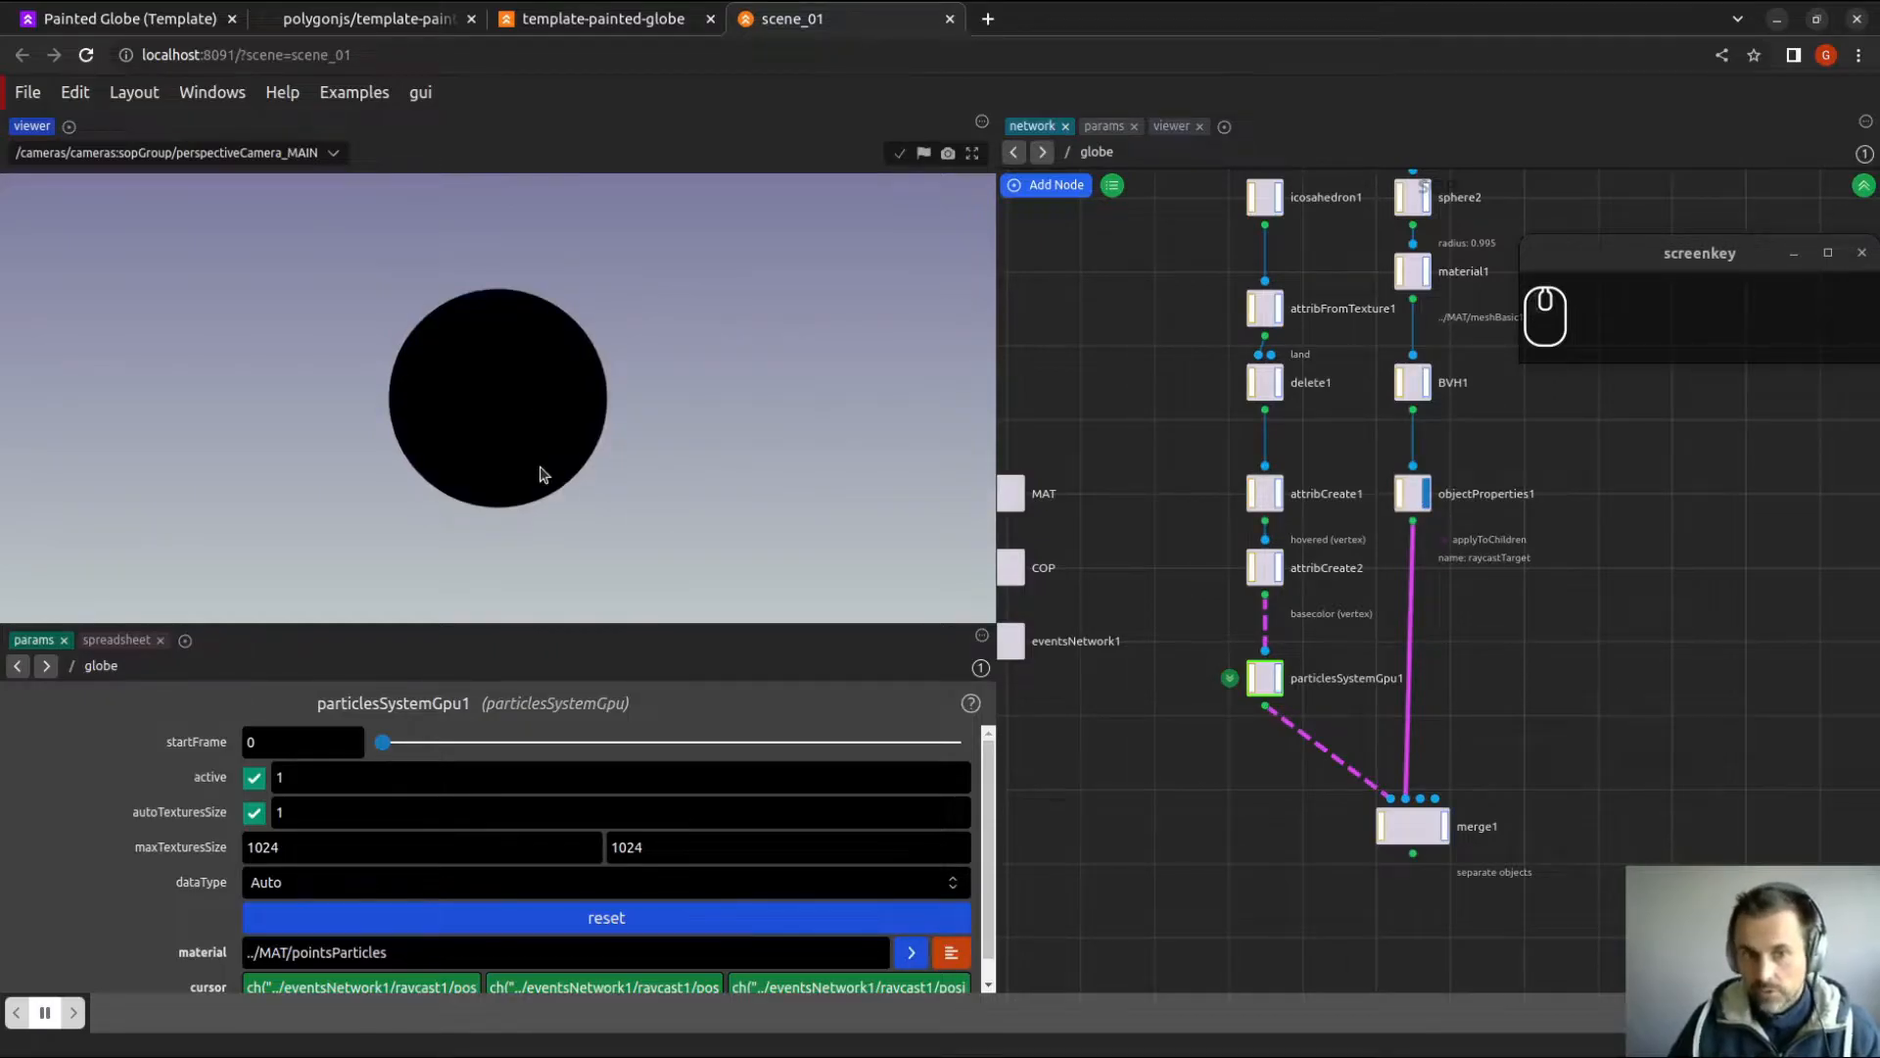
{"action": "left_click_drag", "start_coordinate": [1519, 632], "coordinate": [1502, 645]}
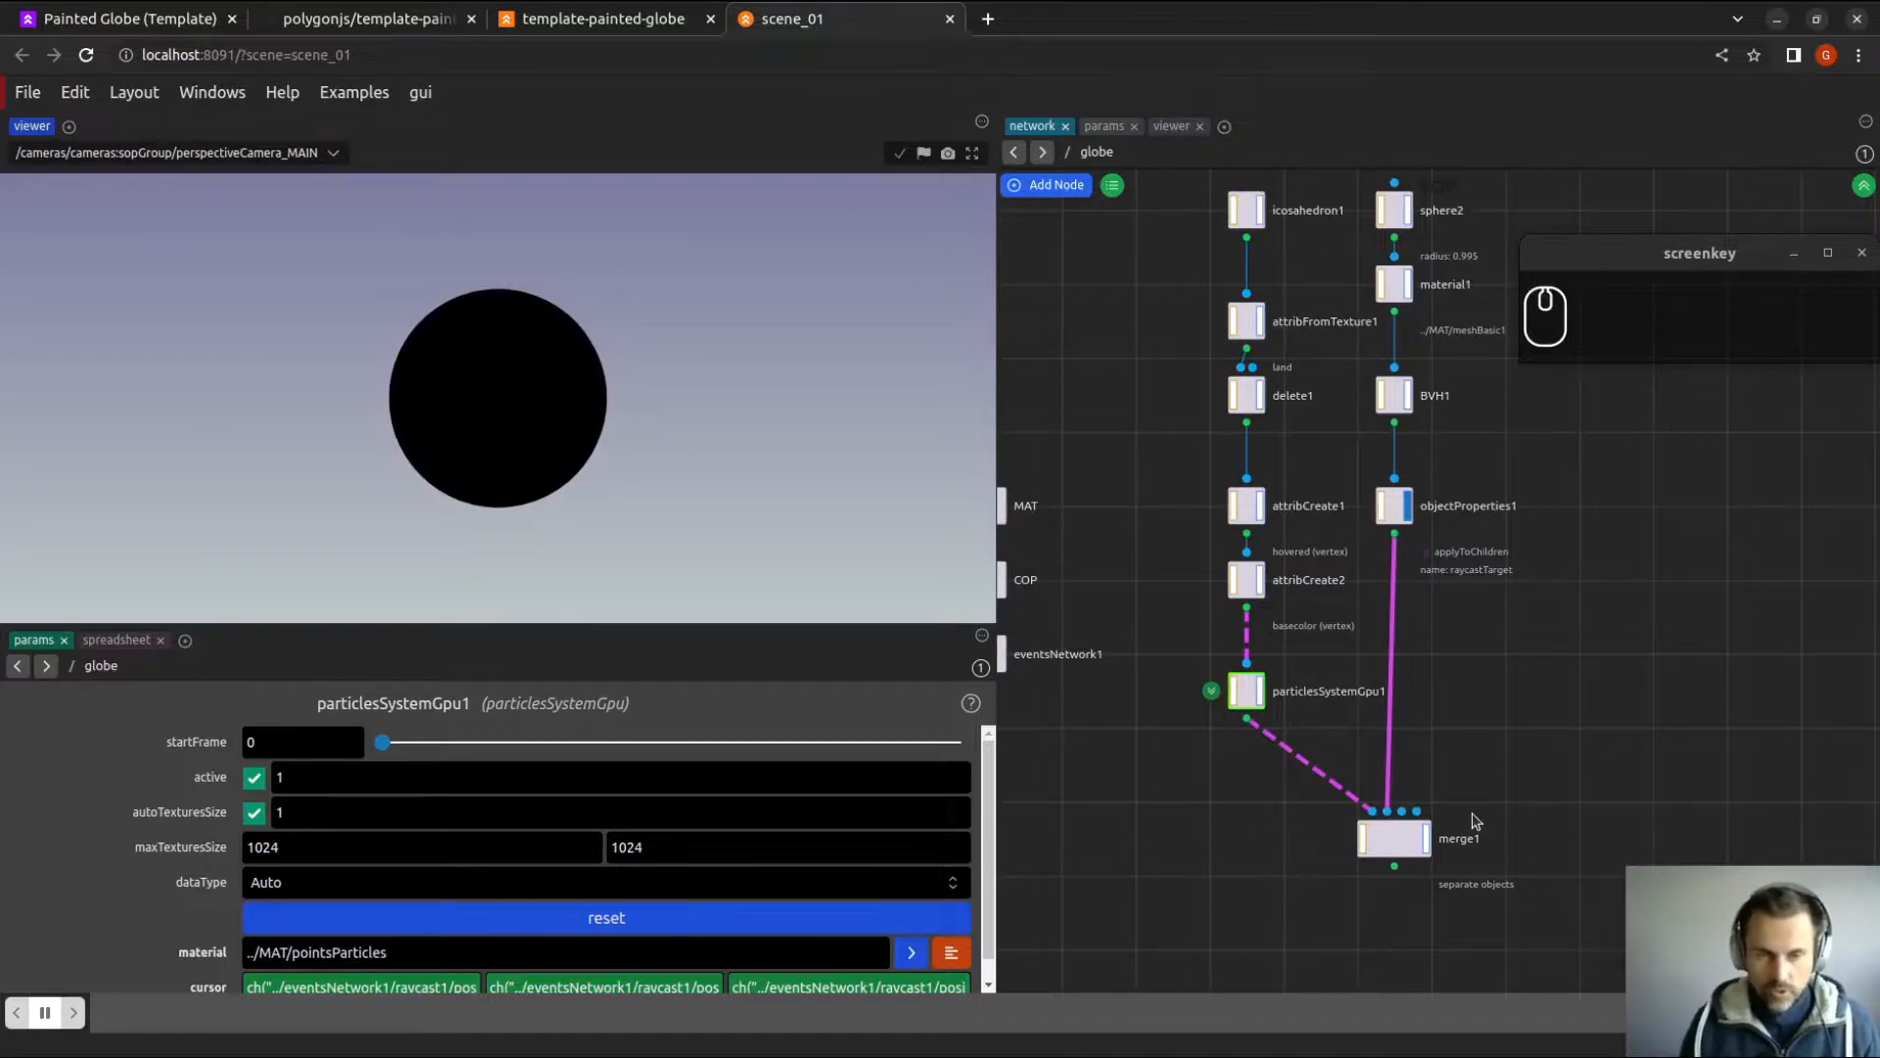
{"action": "left_click", "coordinate": [1422, 839]}
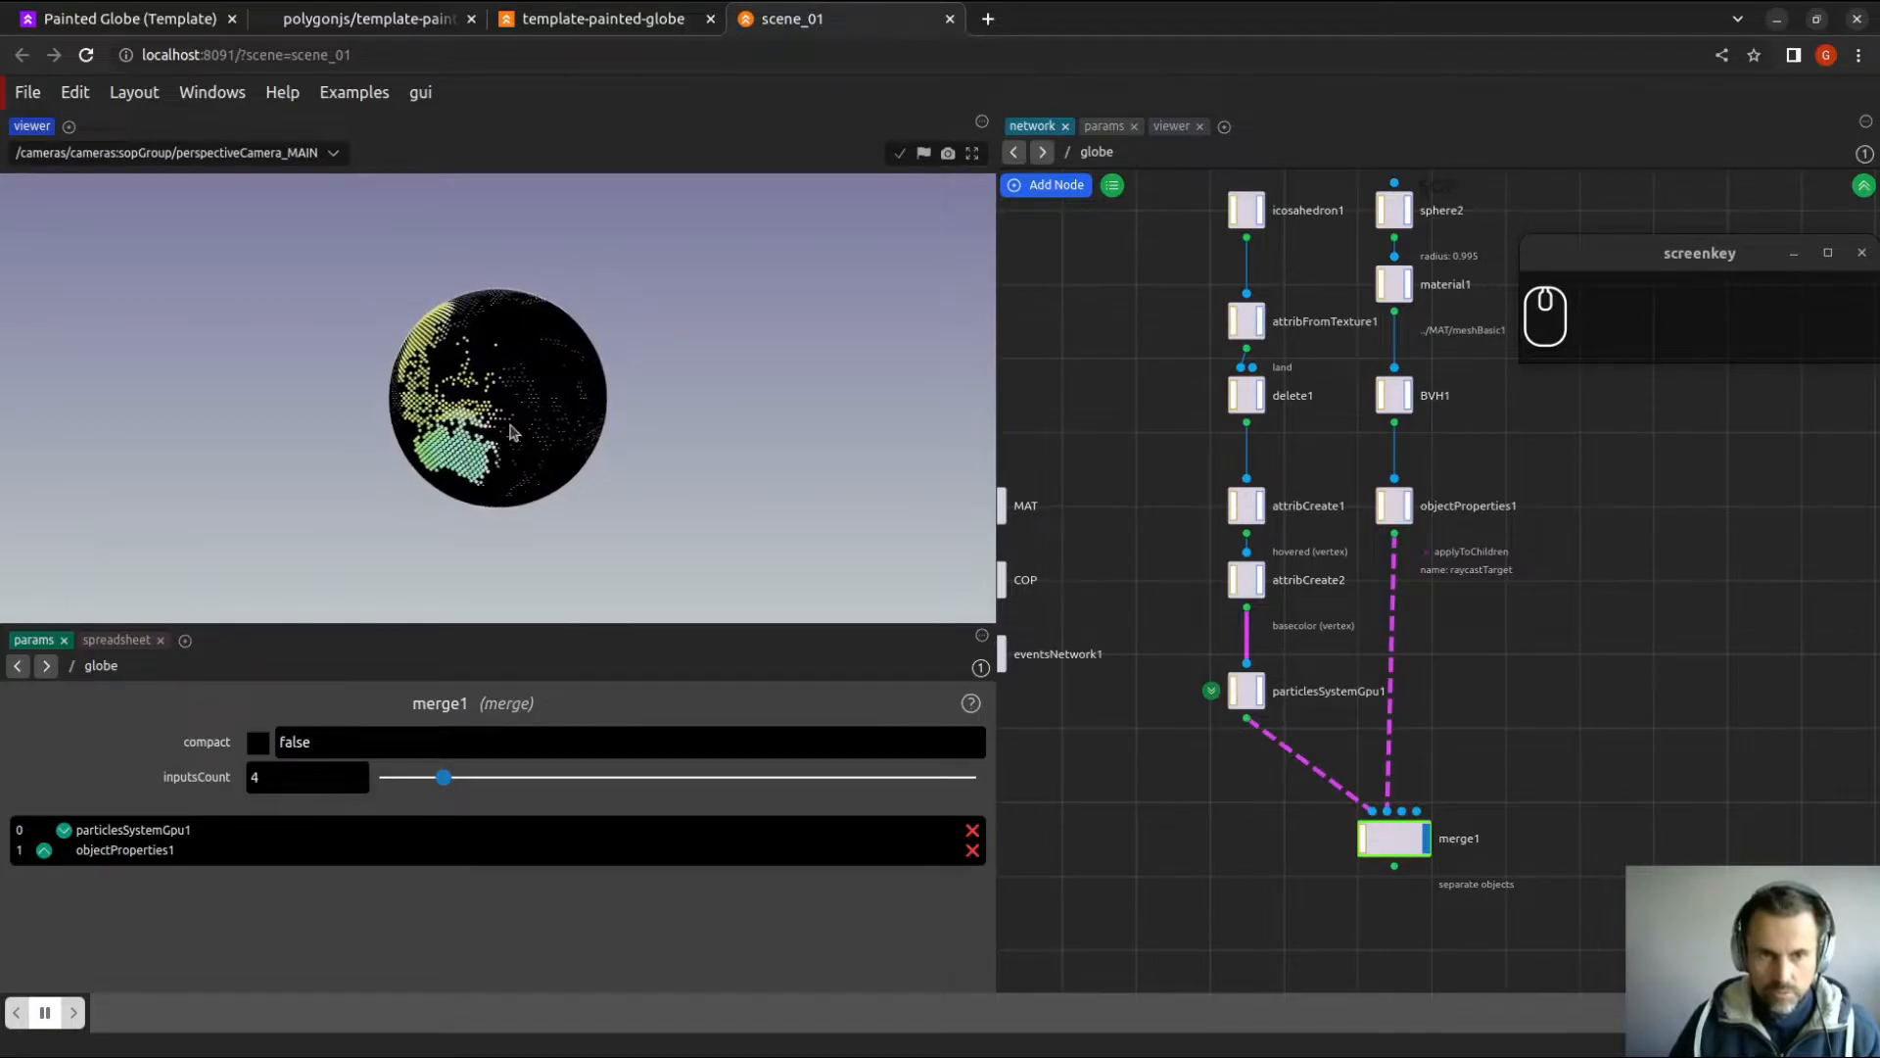
Select the particlesSystemGpu1 node to show its parameters.
{"action": "middle_click_drag", "start_coordinate": [1161, 590], "coordinate": [1183, 630]}
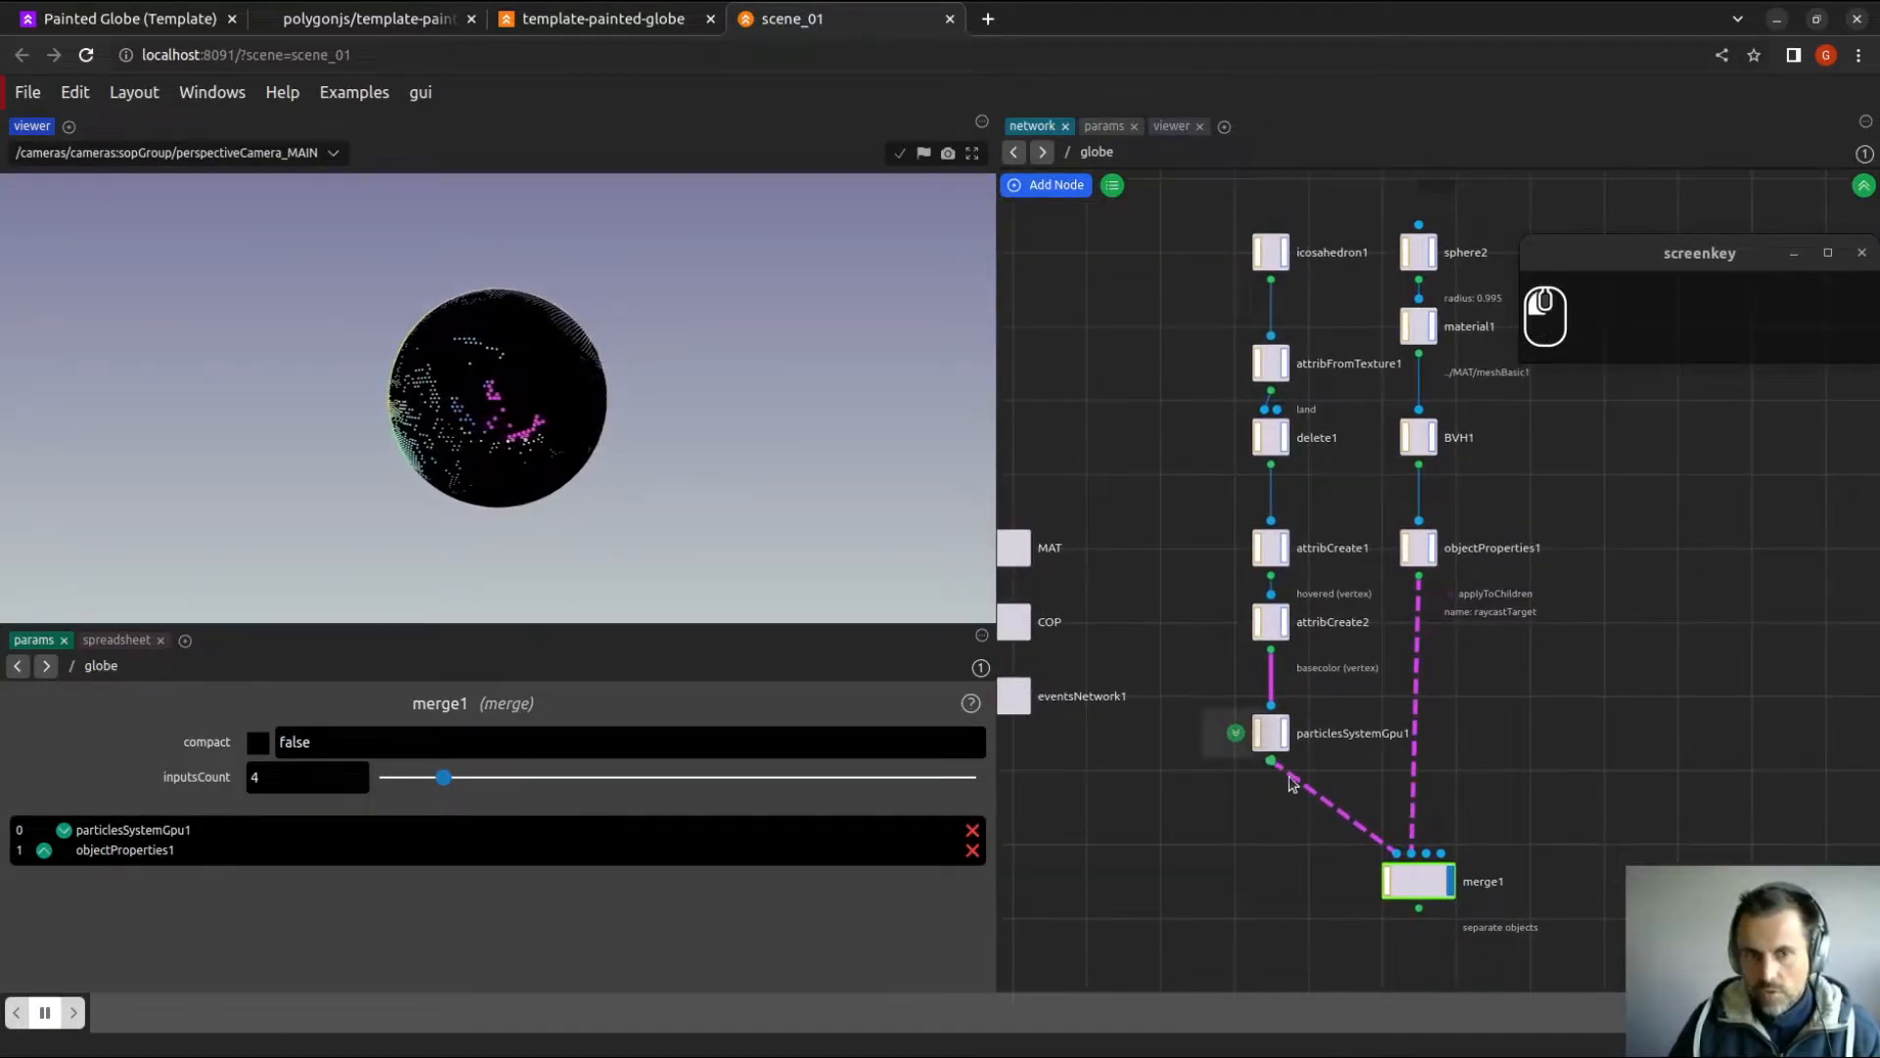
{"action": "left_click", "coordinate": [1271, 734]}
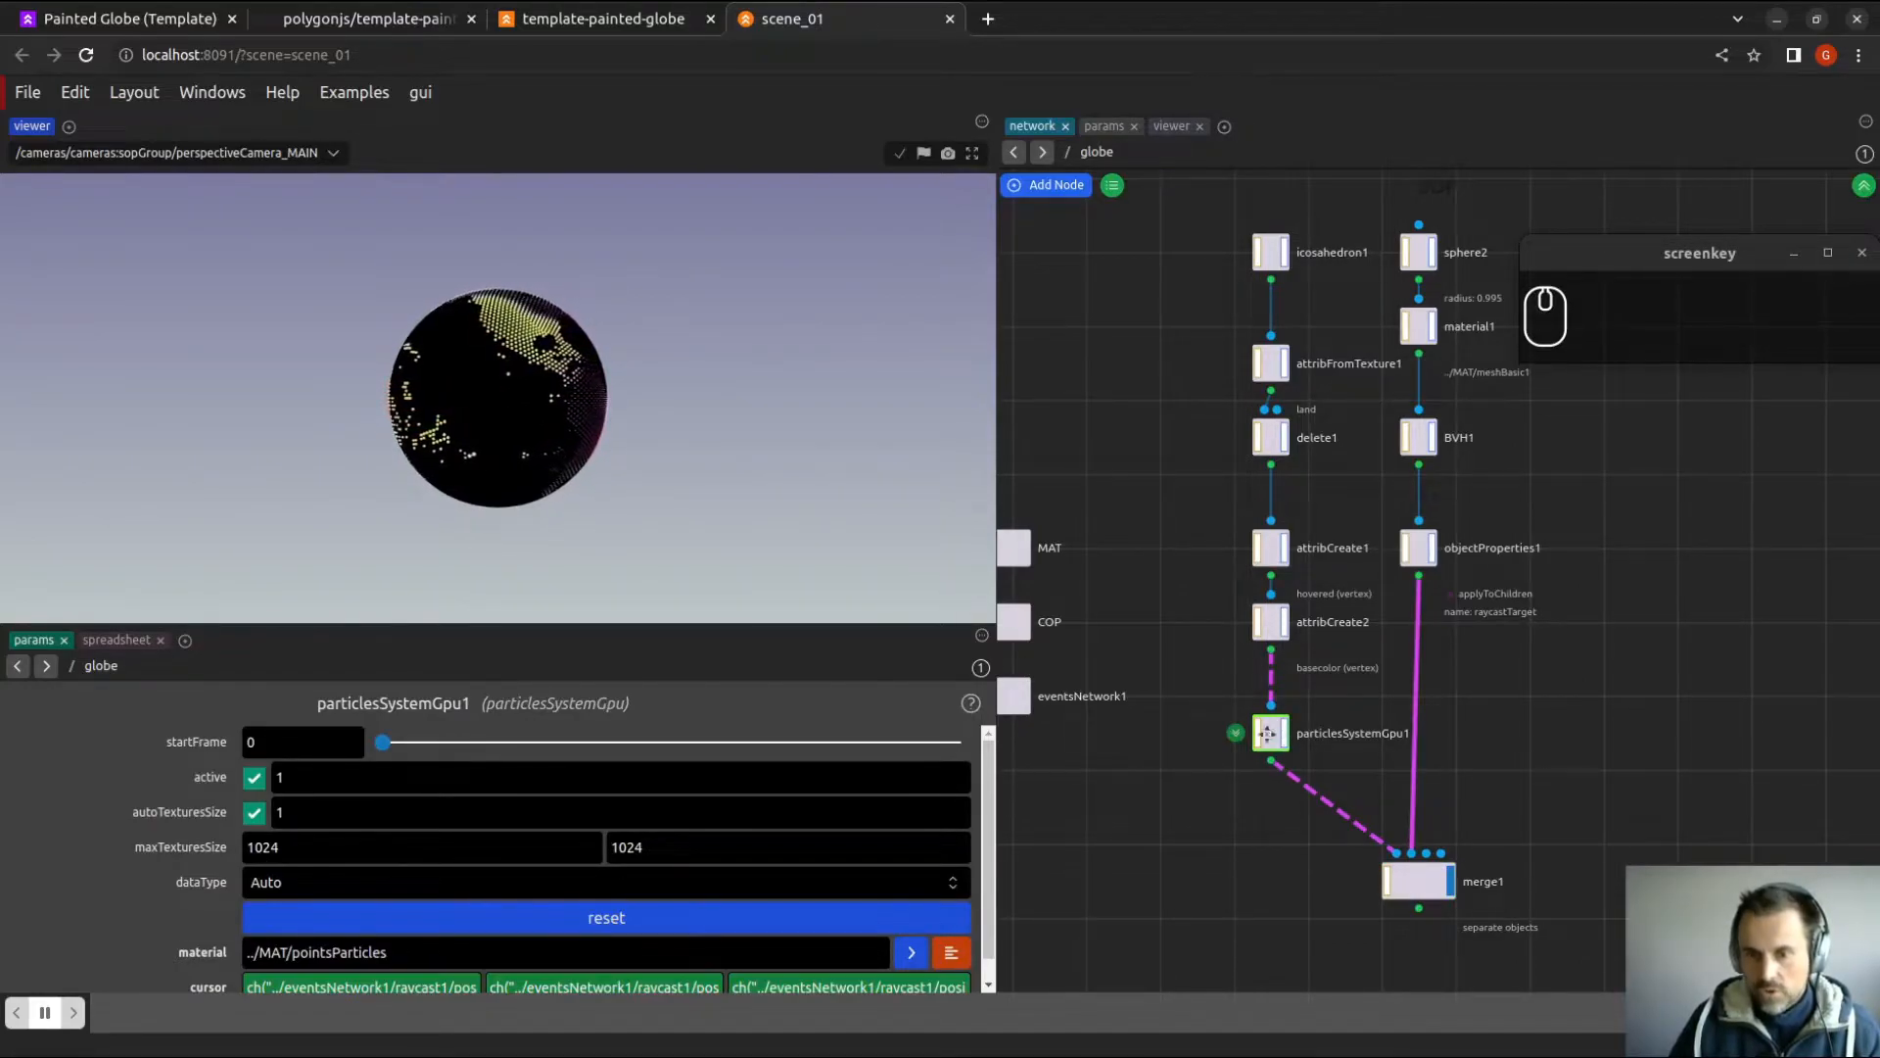
{"action": "scroll", "coordinate": [1273, 766], "scroll_direction": "up", "scroll_amount": 4}
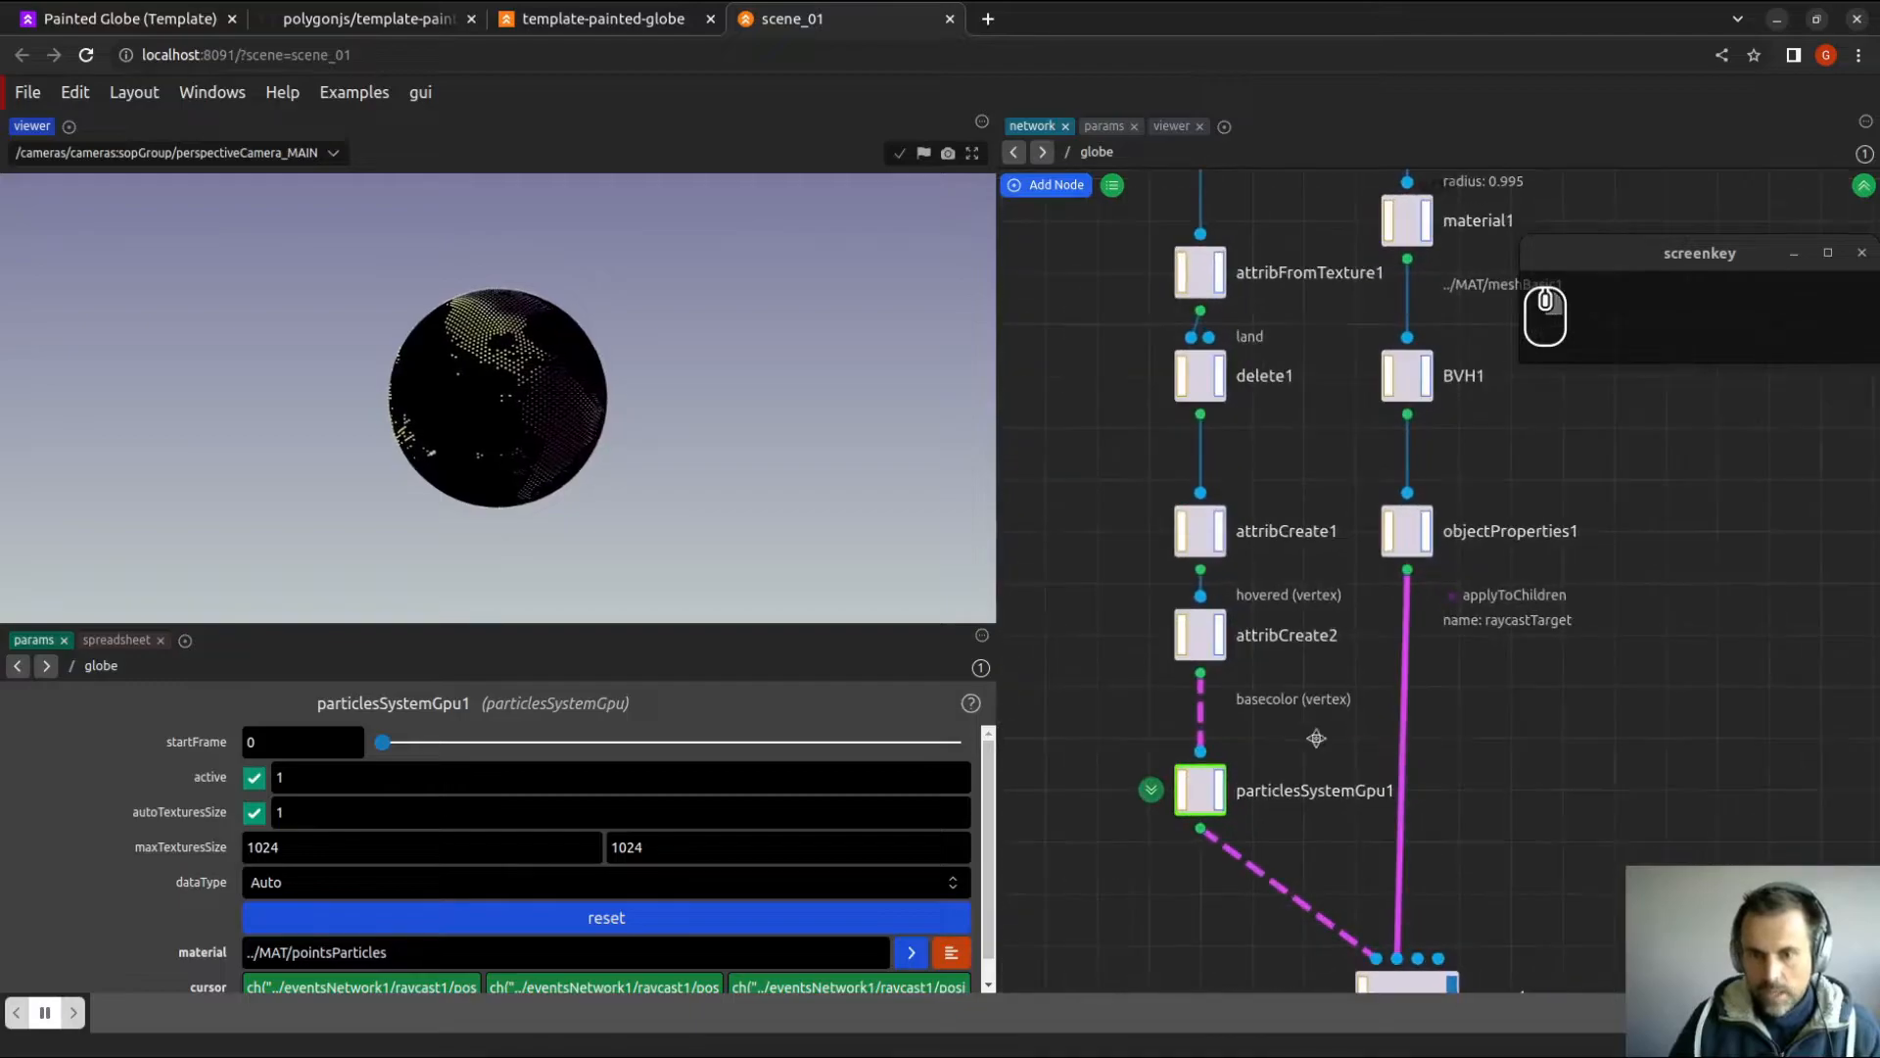
Enlarge the parameters pane to show all of particlesSystemGpu1's parameters including cursor, and go inside that node.
{"action": "left_click_drag", "start_coordinate": [1398, 658], "coordinate": [1370, 696]}
{"action": "left_click_drag", "start_coordinate": [855, 623], "coordinate": [858, 539]}
{"action": "left_click_drag", "start_coordinate": [1163, 757], "coordinate": [1361, 647]}
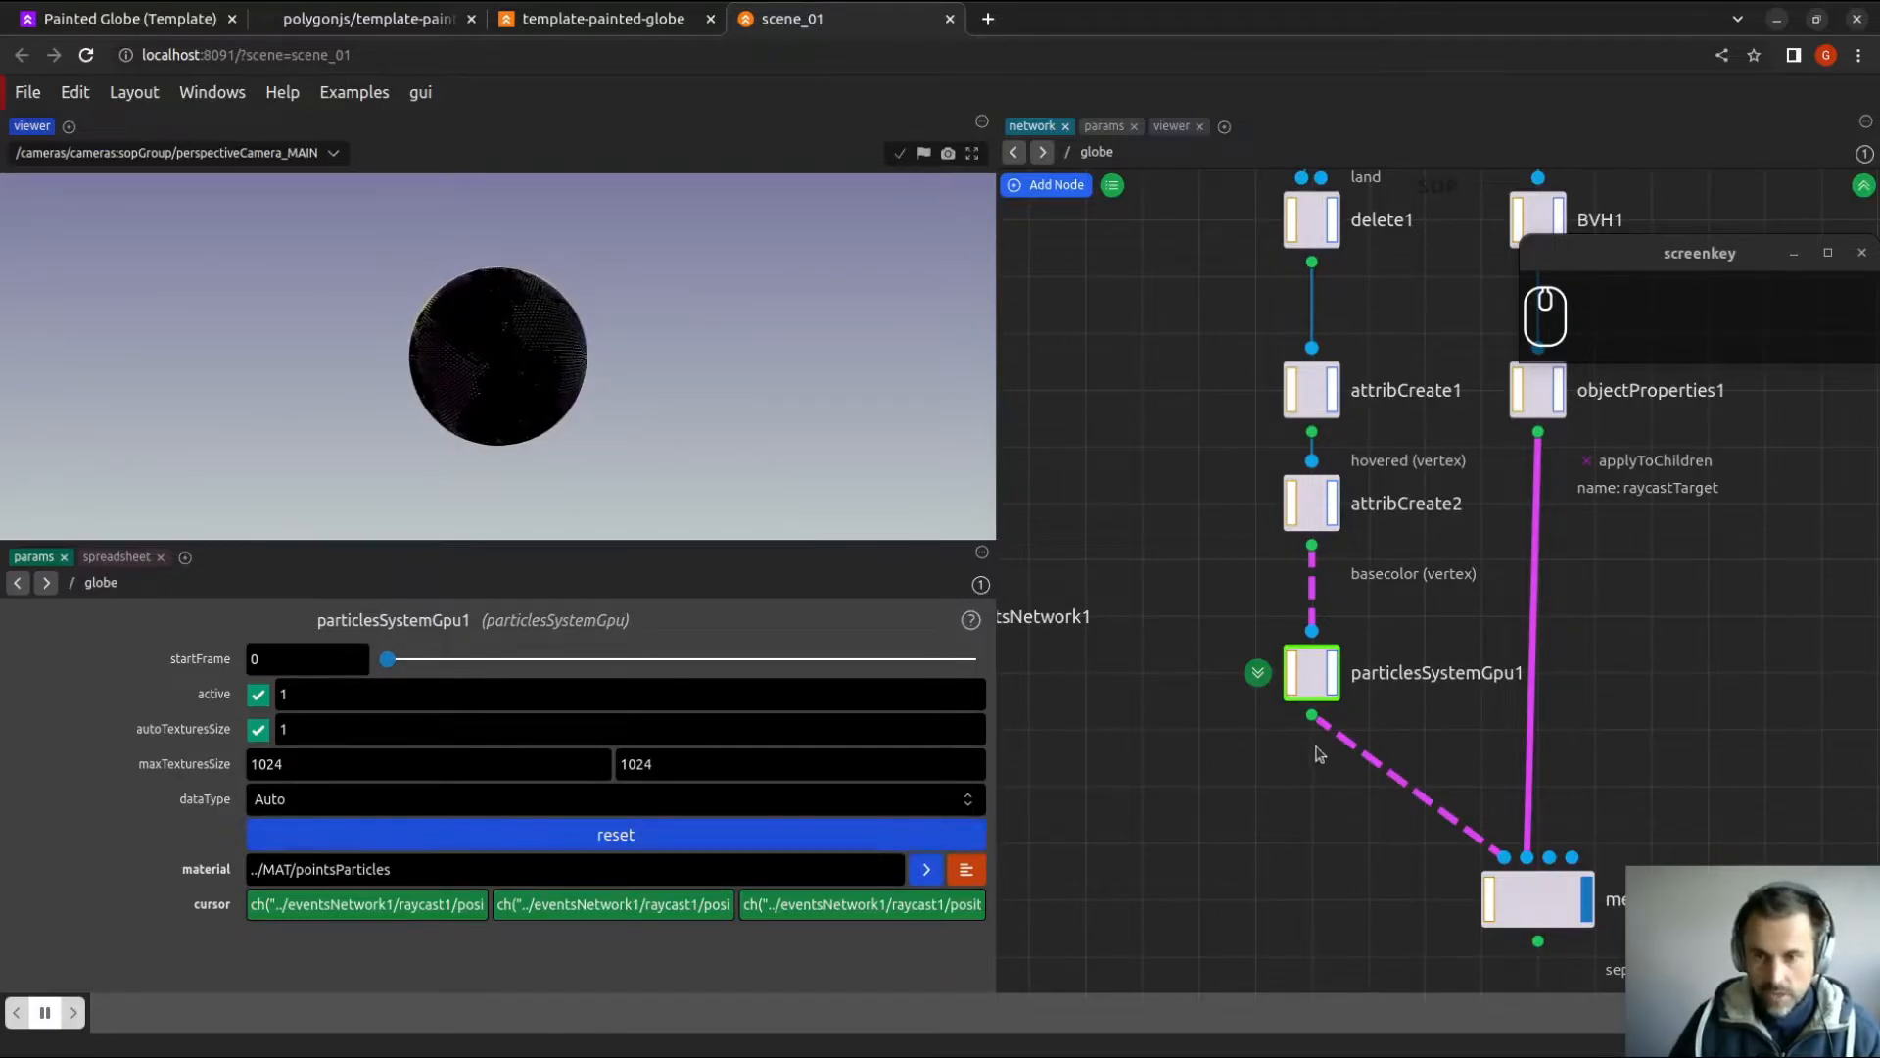
{"action": "left_click", "coordinate": [1259, 676]}
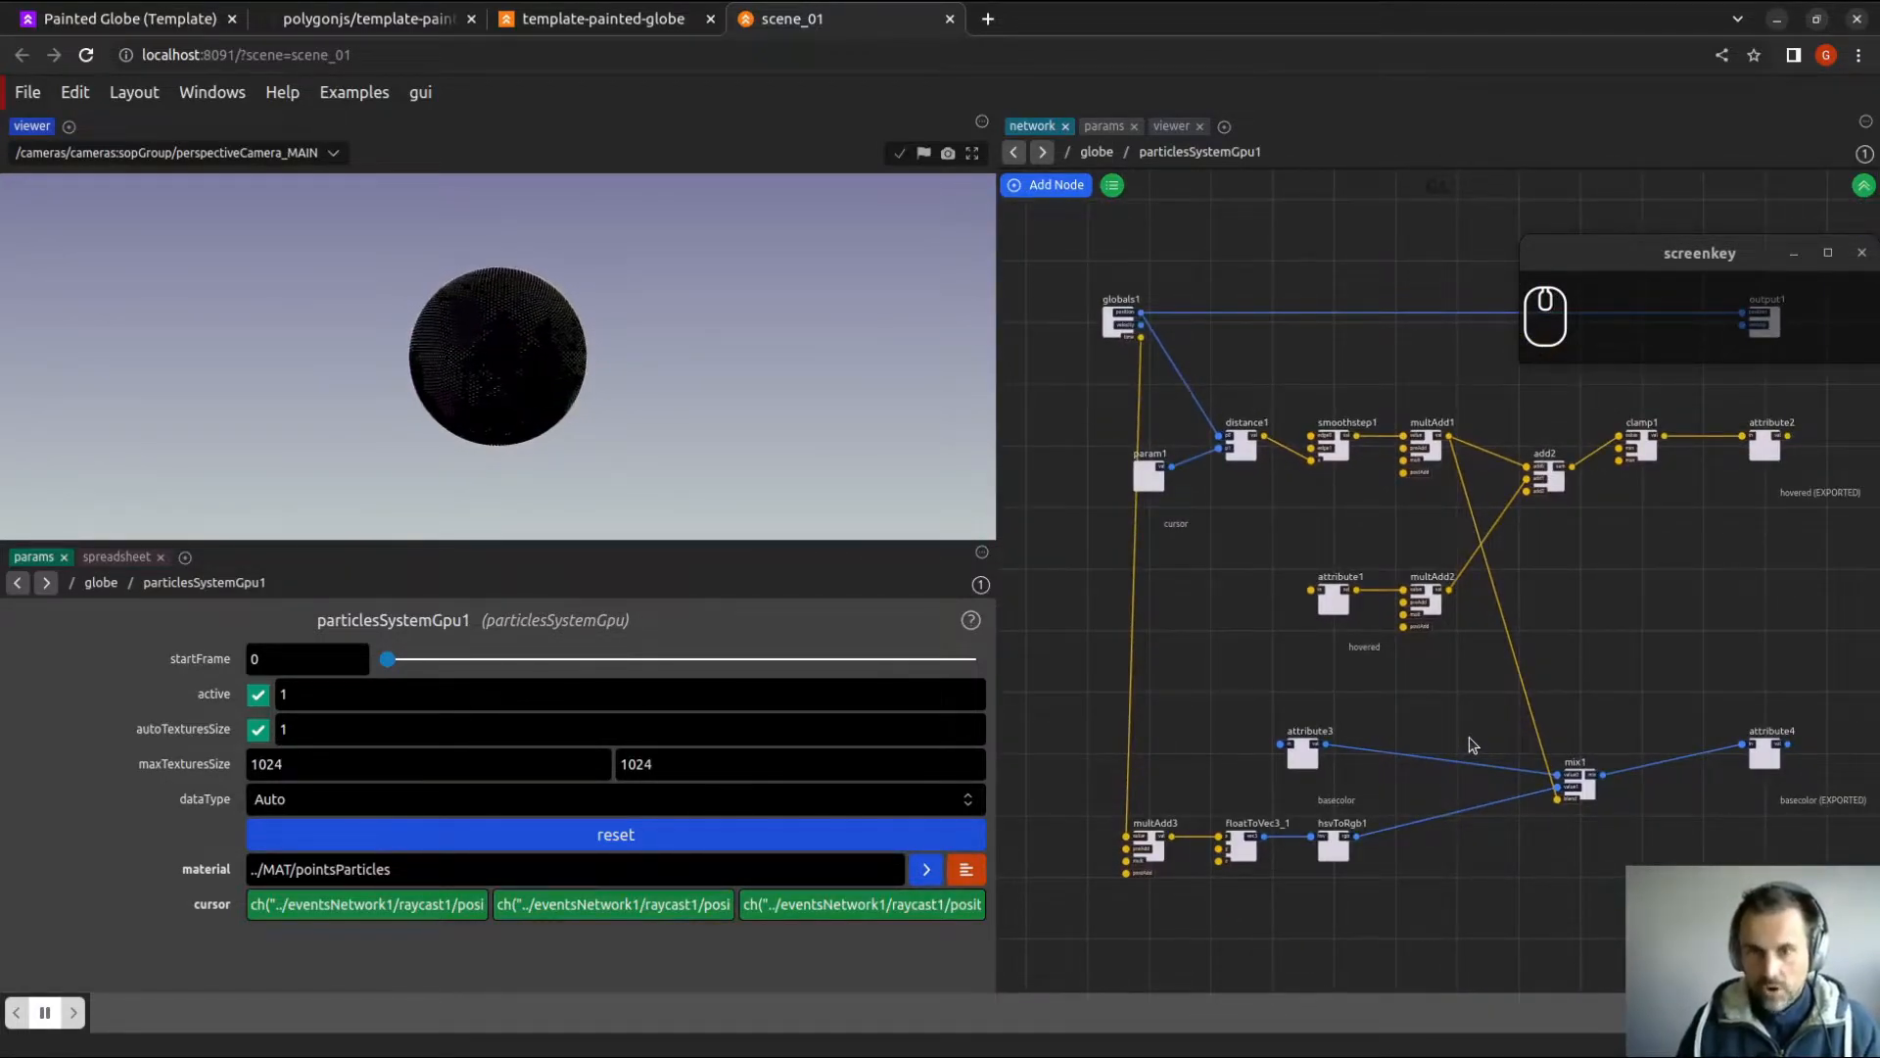
Examine output1 and its connection to globals1's position output in the particlesSystemGpu1 network.
{"action": "left_click_drag", "start_coordinate": [1761, 727], "coordinate": [1426, 672]}
{"action": "scroll", "coordinate": [1427, 672], "scroll_direction": "up", "scroll_amount": 3}
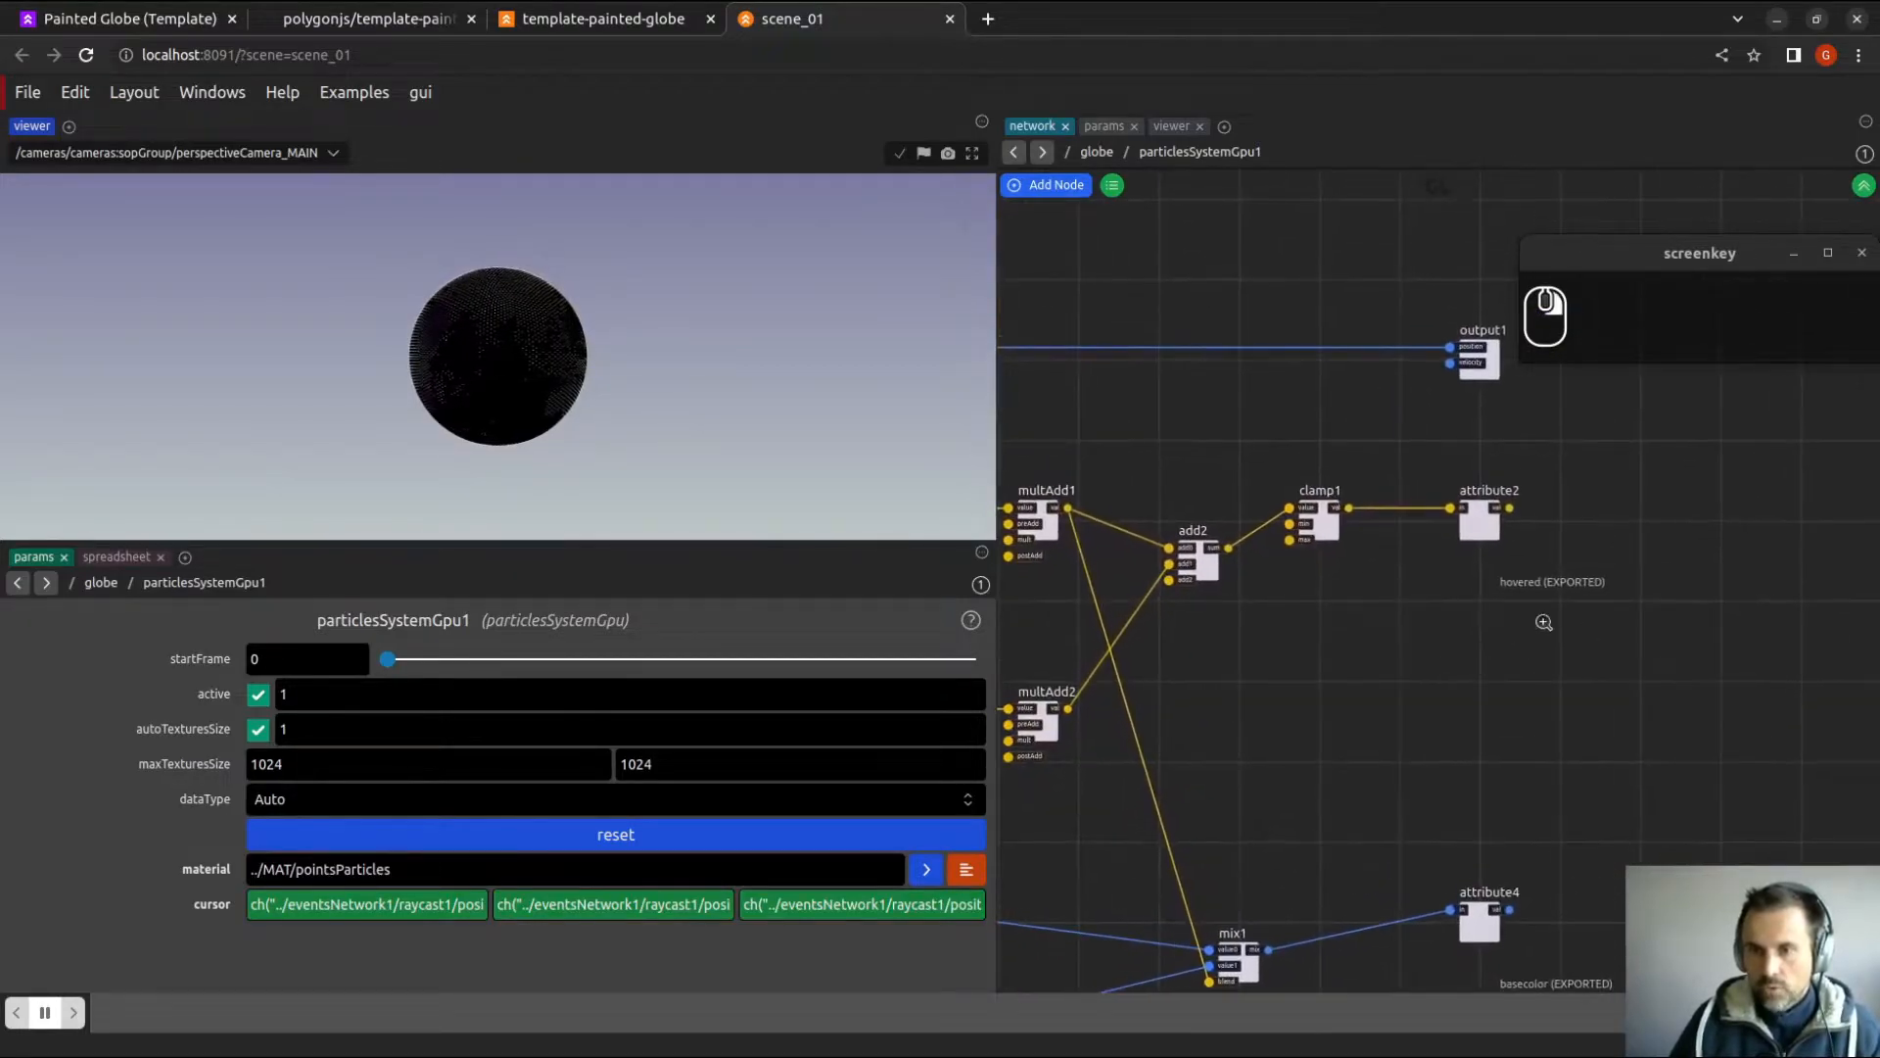
{"action": "scroll", "coordinate": [1425, 739], "scroll_direction": "up", "scroll_amount": 2}
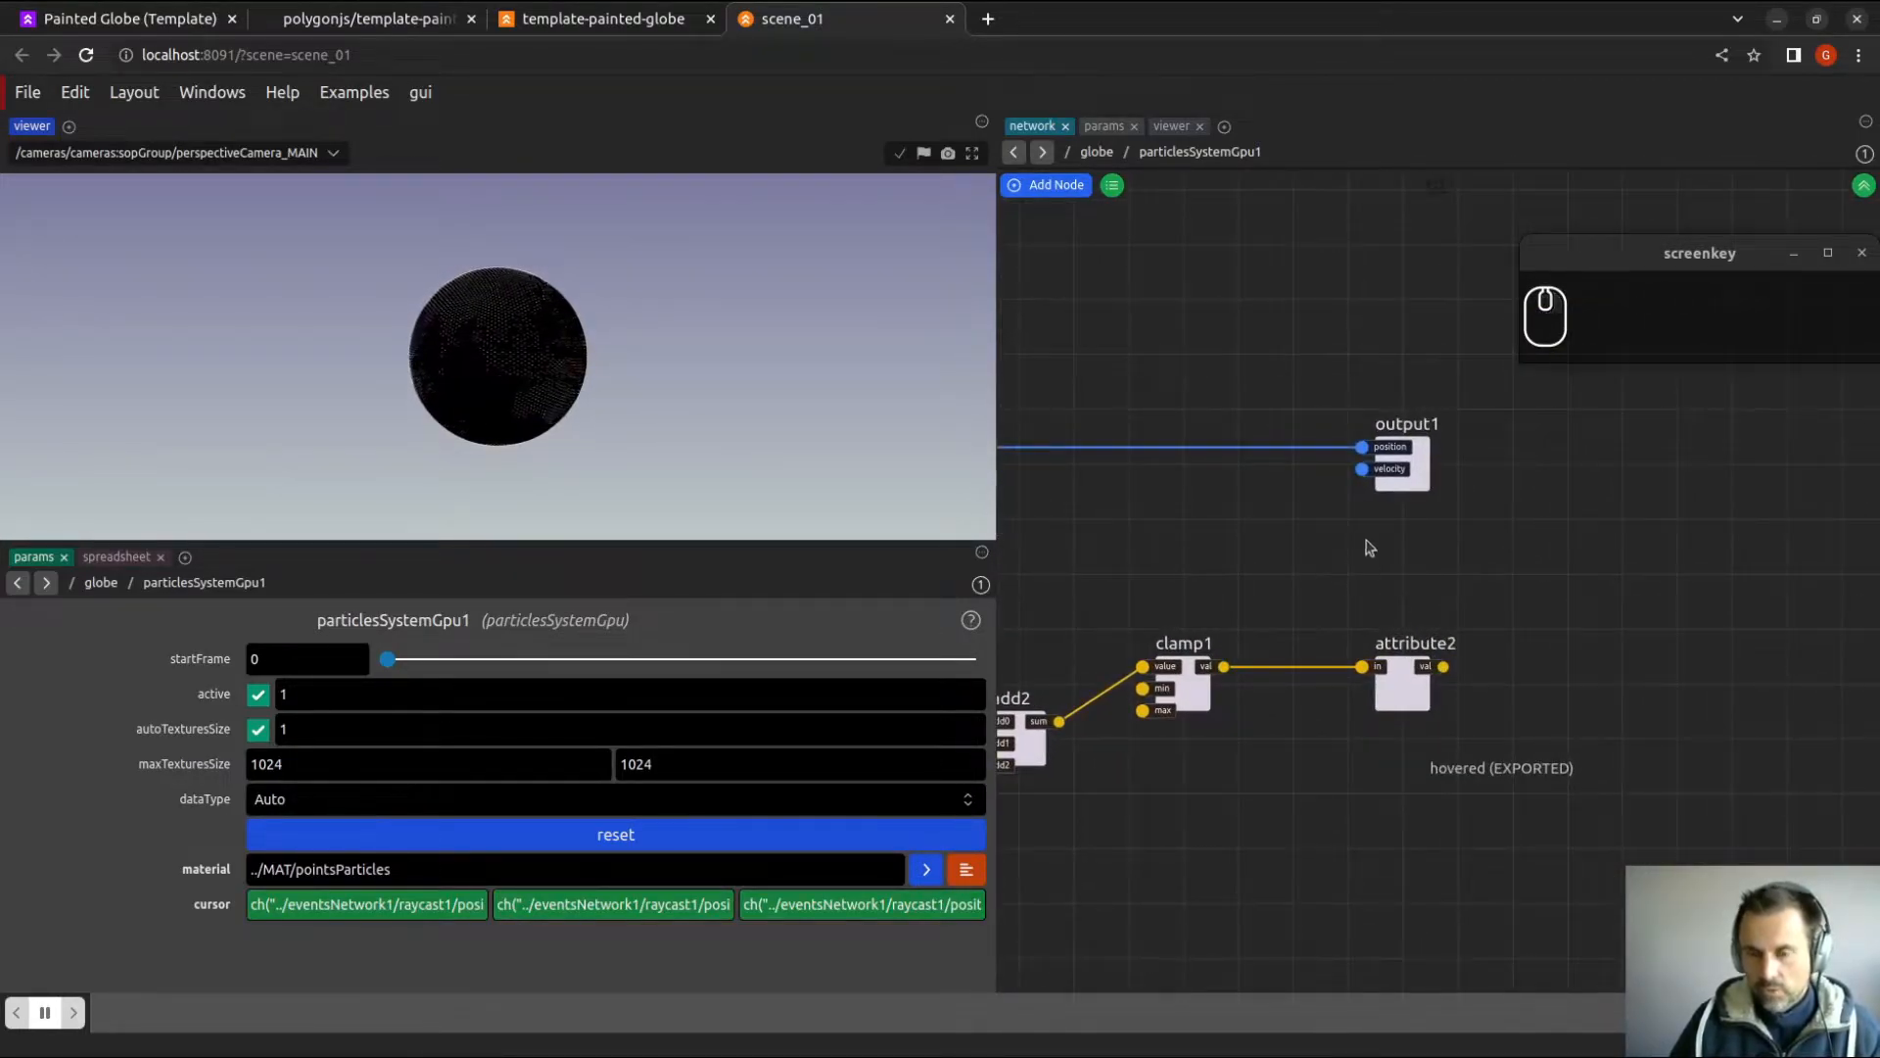
{"action": "scroll", "coordinate": [1368, 547], "scroll_direction": "down", "scroll_amount": 3}
{"action": "left_click_drag", "start_coordinate": [1342, 256], "coordinate": [1448, 911]}
{"action": "scroll", "coordinate": [1430, 627], "scroll_direction": "up", "scroll_amount": 1}
{"action": "middle_click_drag", "start_coordinate": [1331, 420], "coordinate": [1356, 559]}
{"action": "scroll", "coordinate": [1356, 559], "scroll_direction": "up", "scroll_amount": 1}
{"action": "middle_click_drag", "start_coordinate": [1253, 530], "coordinate": [1312, 519]}
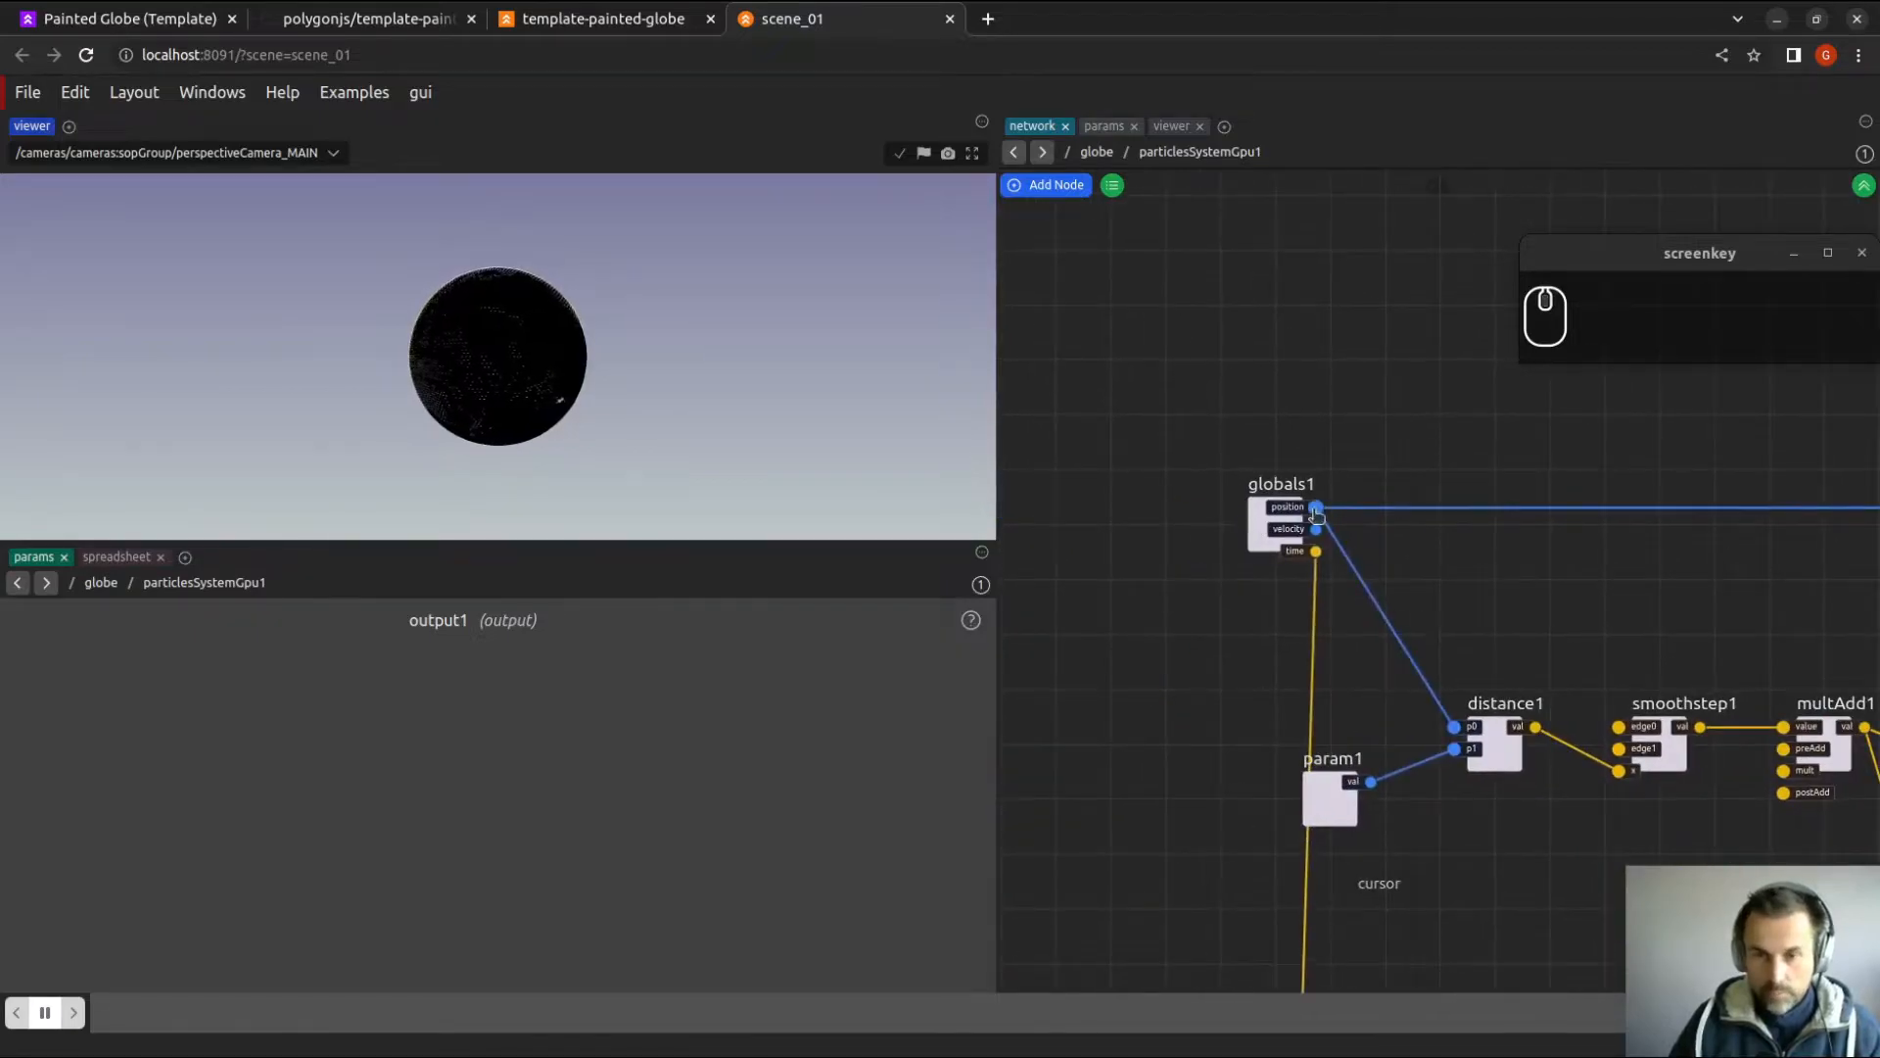
Inspect the parameters of the two exported attribute nodes, attribute4 (basecolor) and attribute2 (hovered).
{"action": "middle_click_drag", "start_coordinate": [1658, 575], "coordinate": [1393, 508]}
{"action": "right_click_drag", "start_coordinate": [1394, 508], "coordinate": [1376, 587]}
{"action": "middle_click_drag", "start_coordinate": [1363, 701], "coordinate": [1284, 571]}
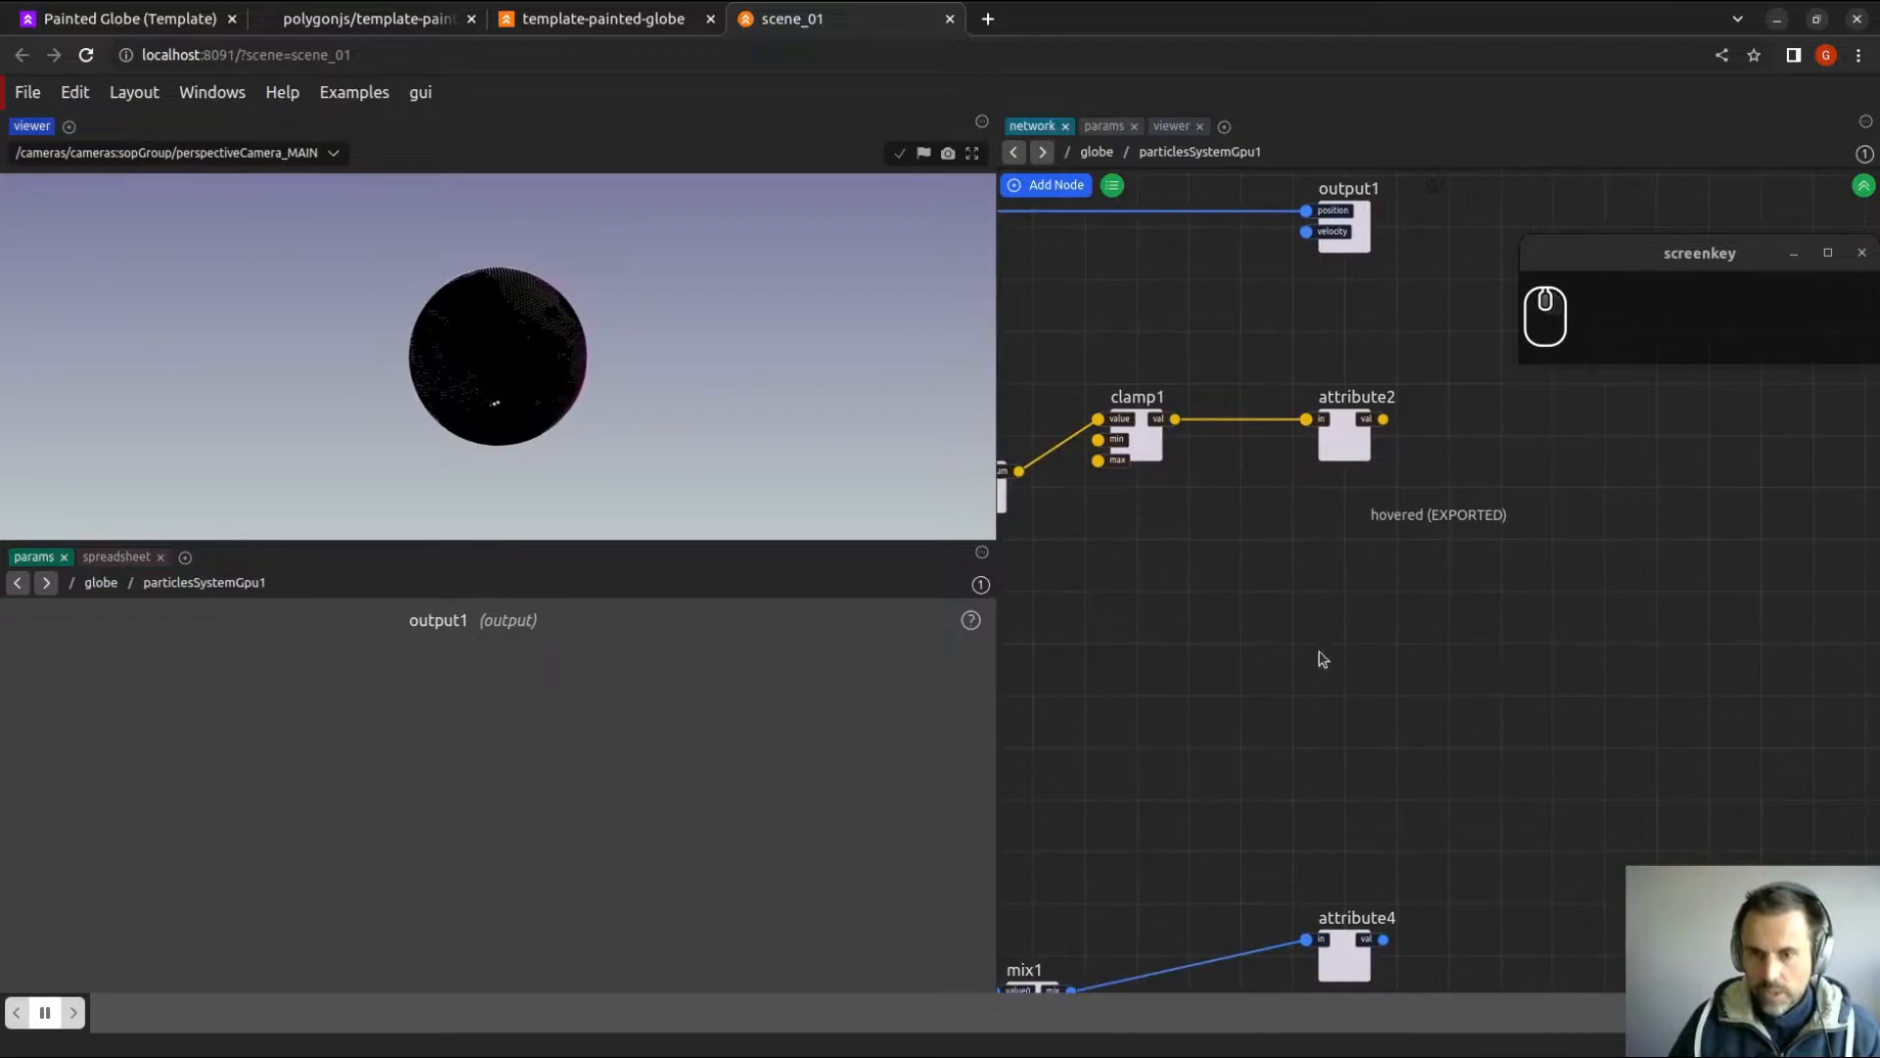
{"action": "middle_click_drag", "start_coordinate": [1281, 689], "coordinate": [1276, 611]}
{"action": "left_click", "coordinate": [1366, 367]}
{"action": "left_click", "coordinate": [1327, 876]}
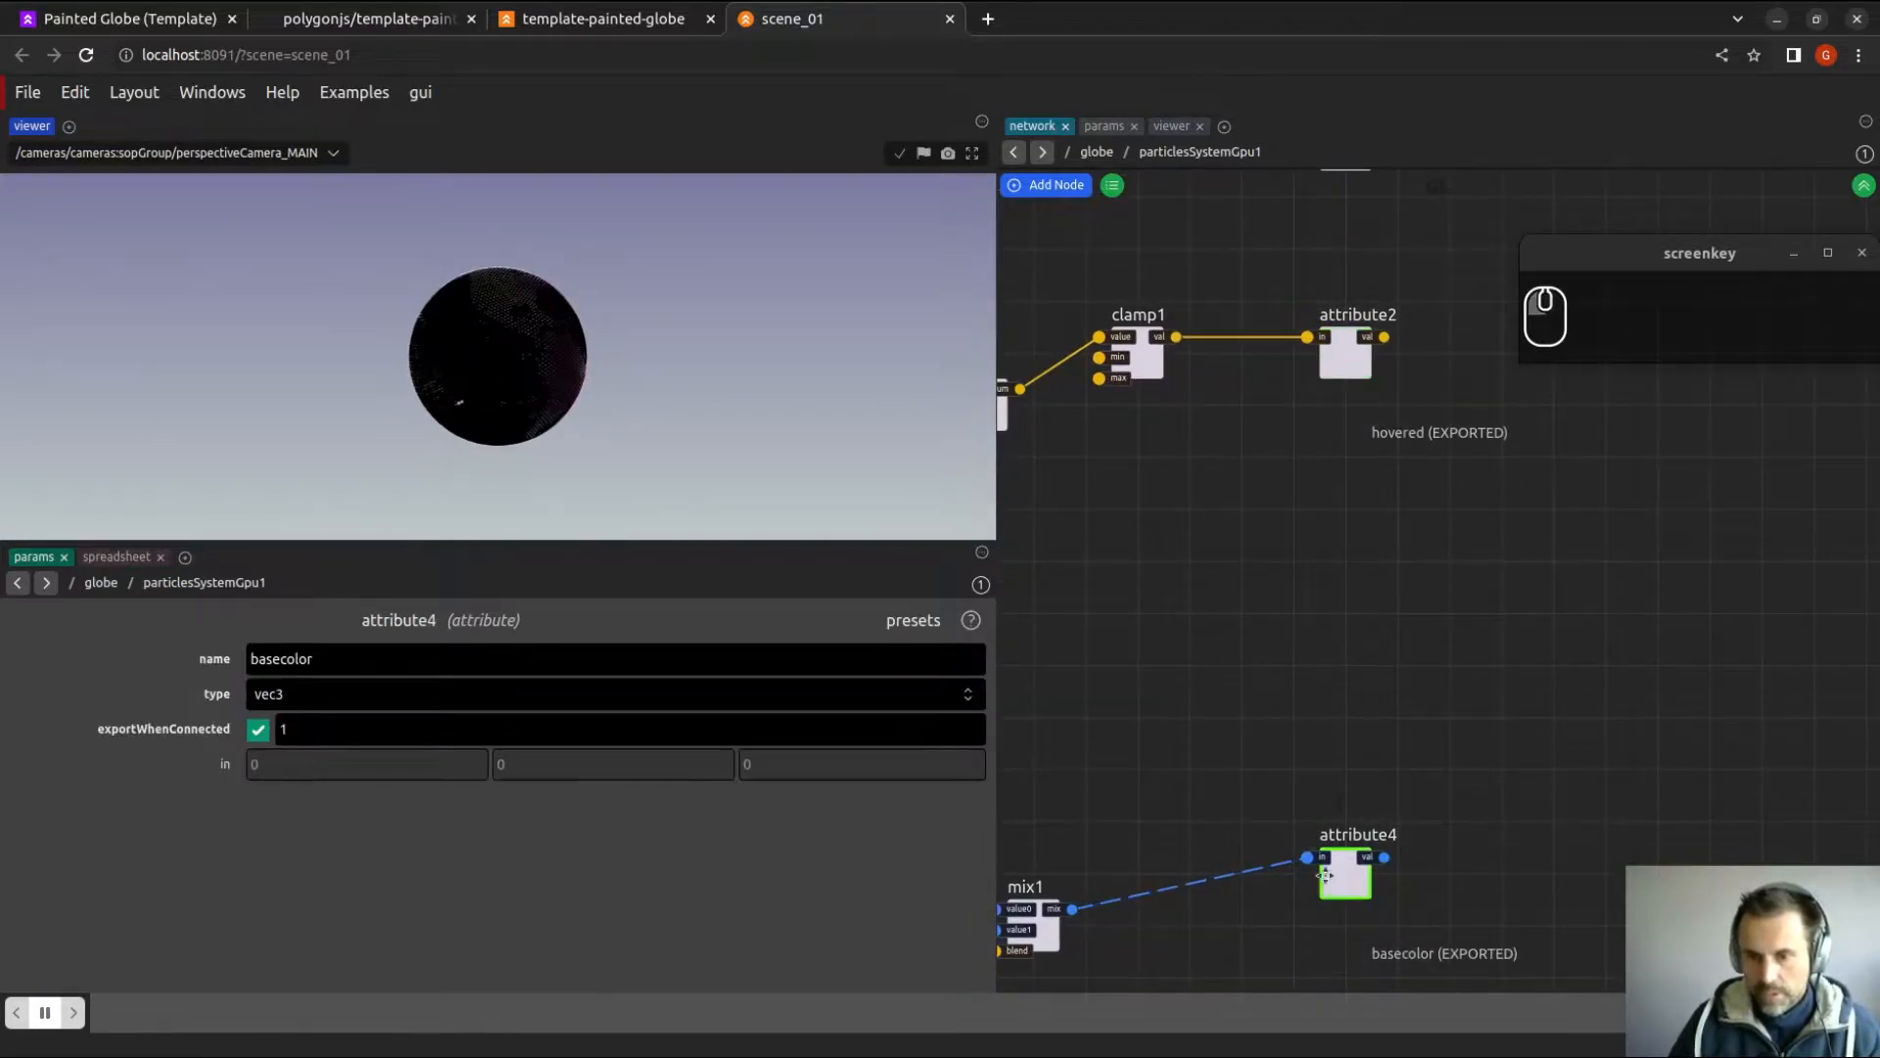
{"action": "left_click_drag", "start_coordinate": [1280, 740], "coordinate": [1415, 935]}
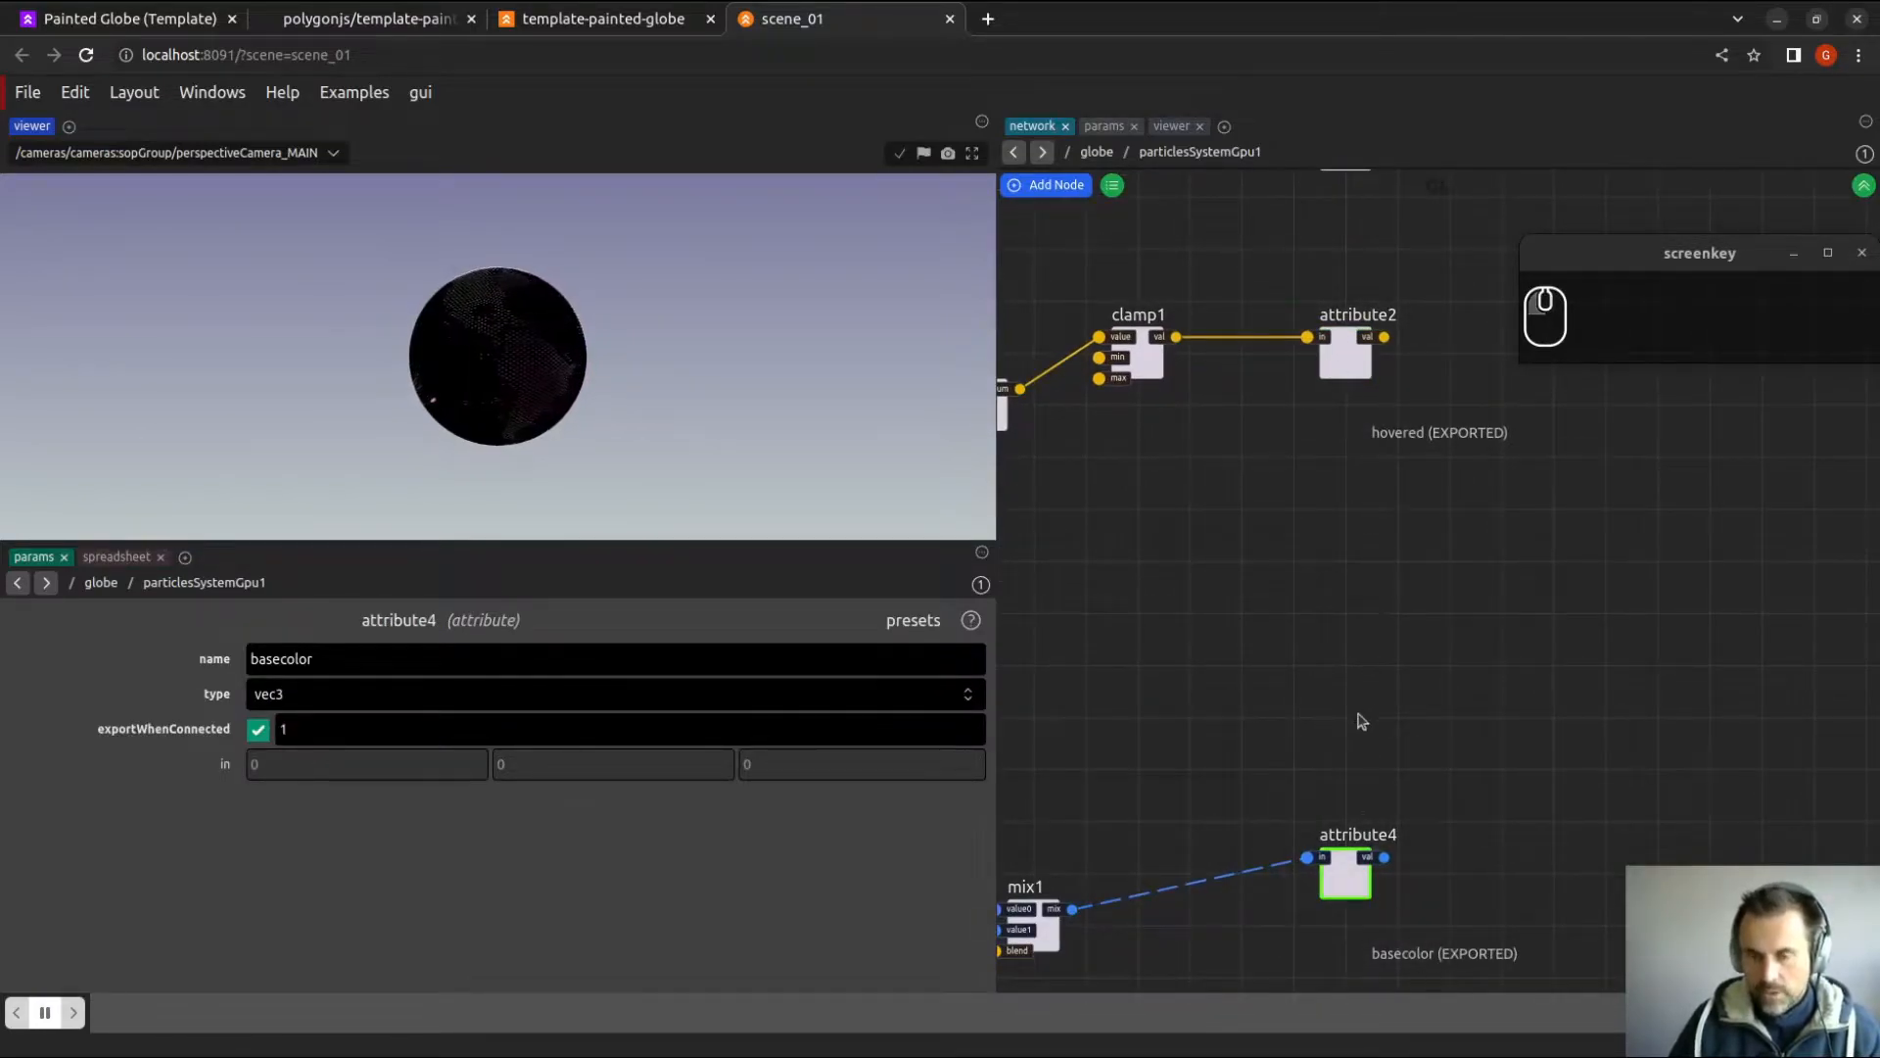
{"action": "left_click", "coordinate": [1347, 357]}
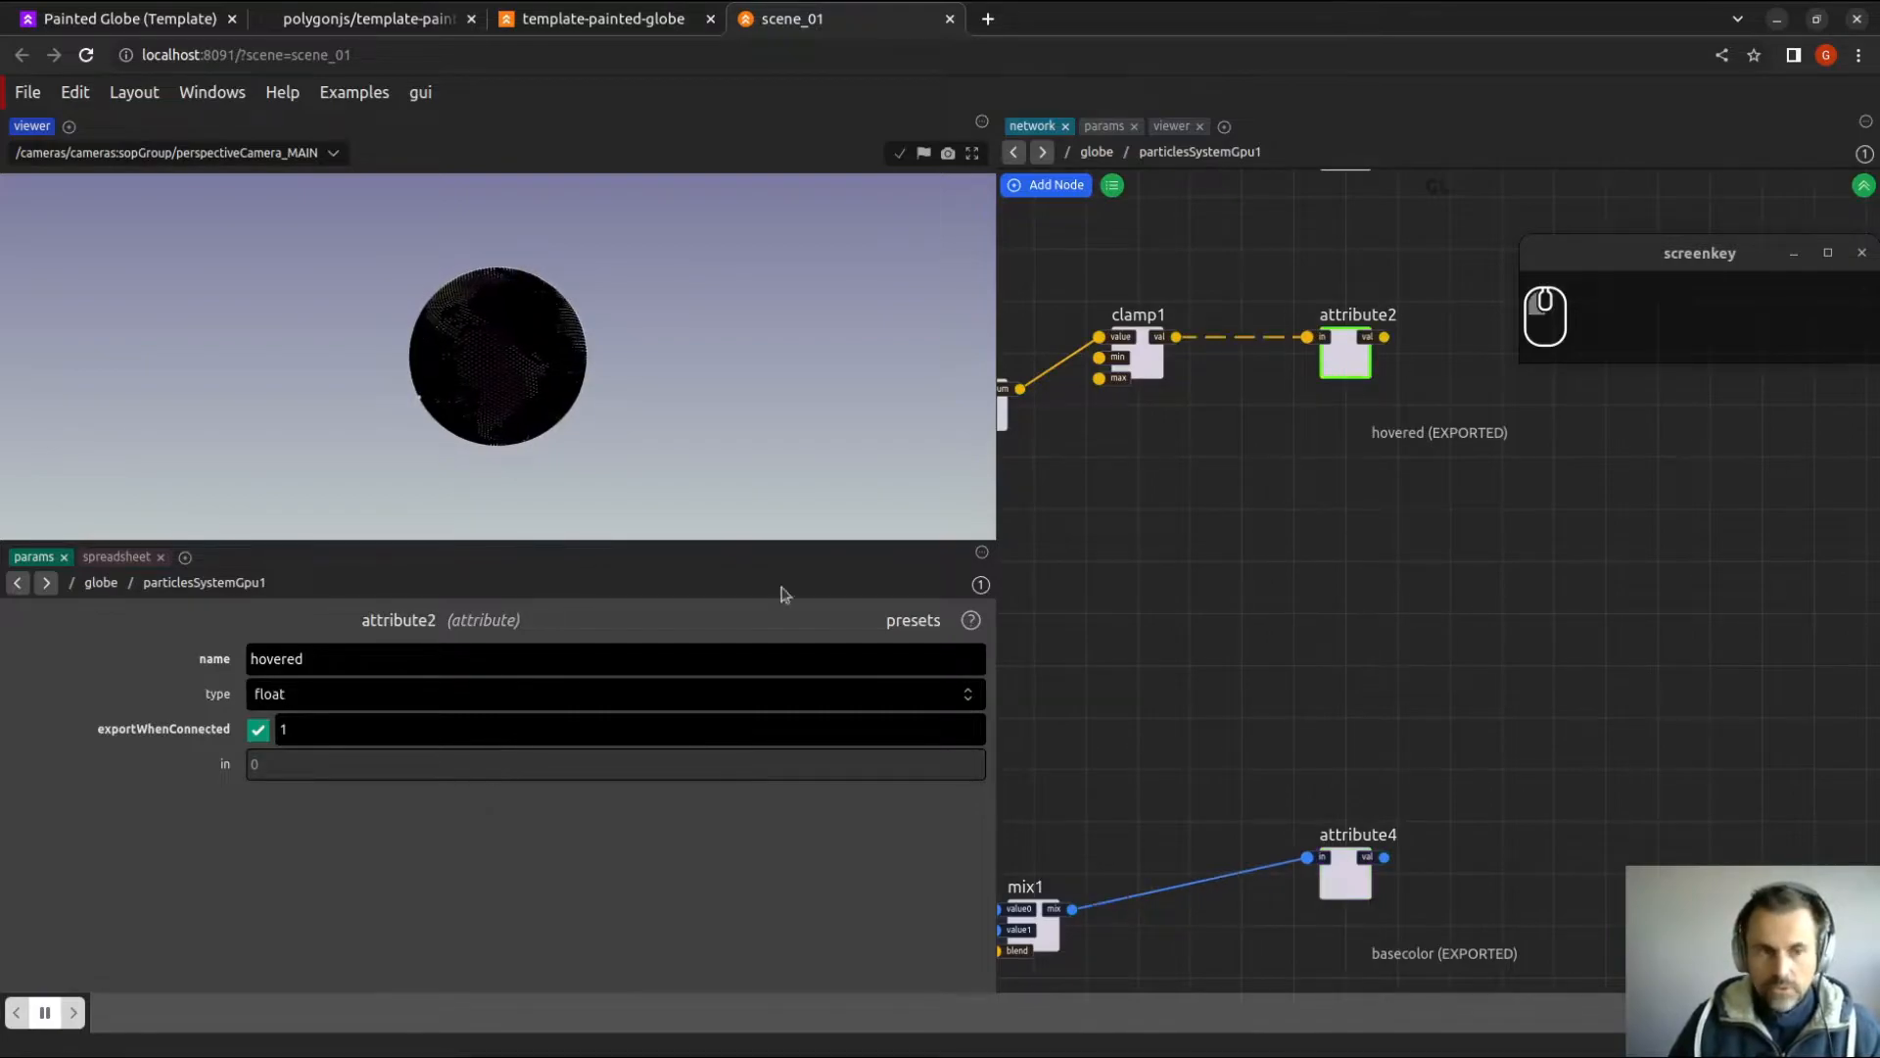
{"action": "double_click", "coordinate": [294, 658]}
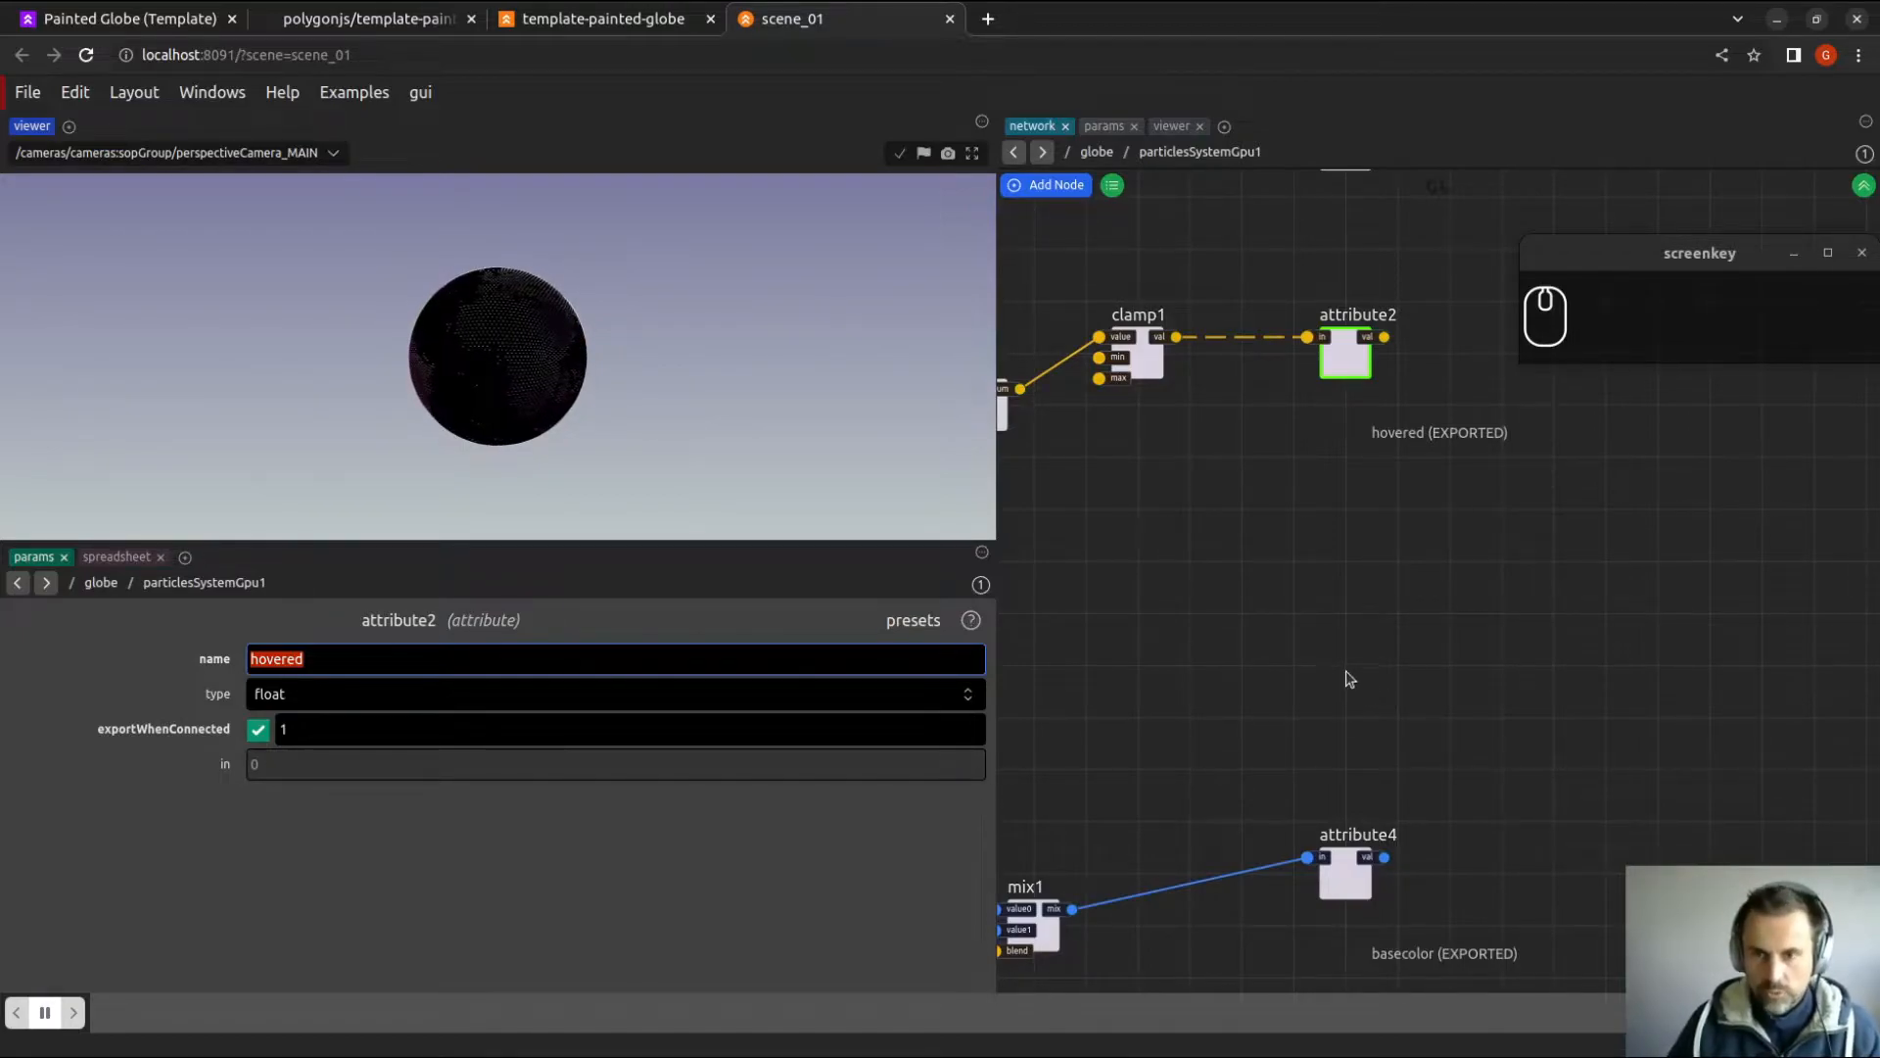
{"action": "left_click", "coordinate": [1326, 716]}
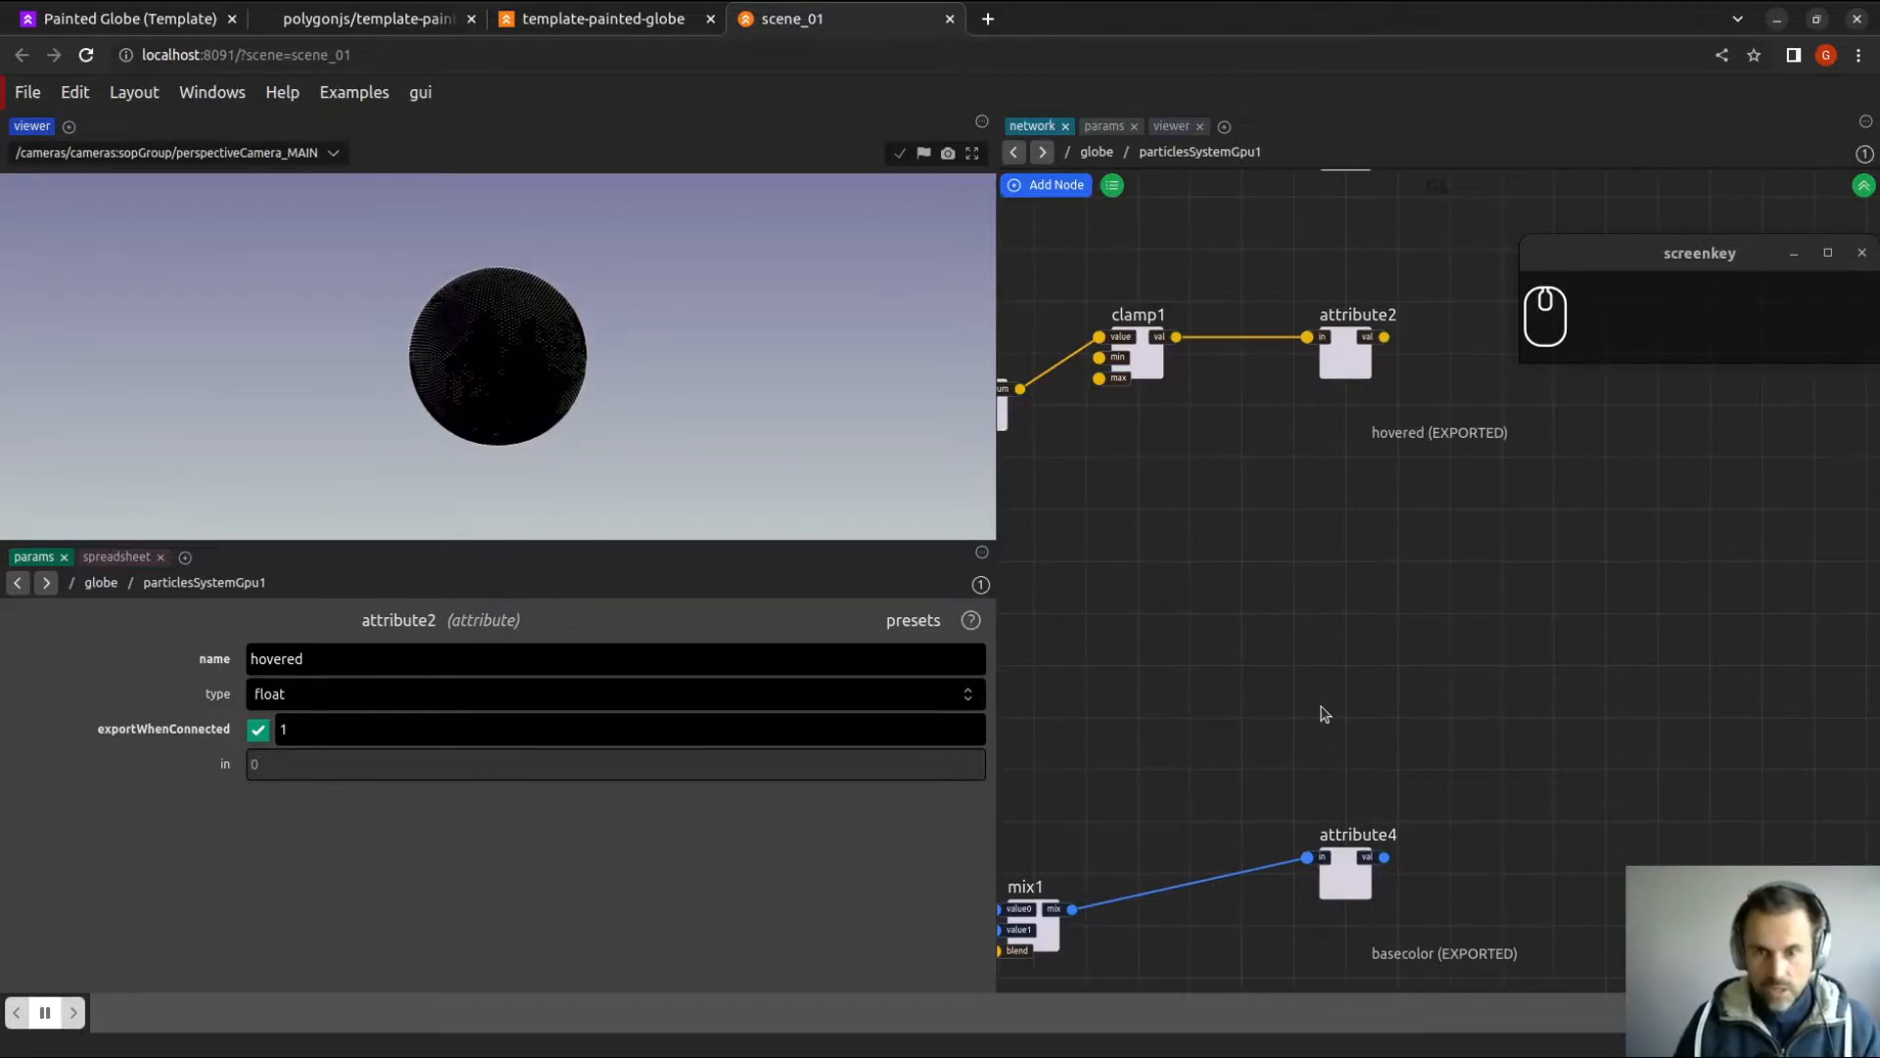
Look over the nodes feeding the two exported attributes and select attribute4 to review its basecolor settings.
{"action": "scroll", "coordinate": [1326, 715], "scroll_direction": "down", "scroll_amount": 2}
{"action": "middle_click_drag", "start_coordinate": [1364, 764], "coordinate": [1491, 672]}
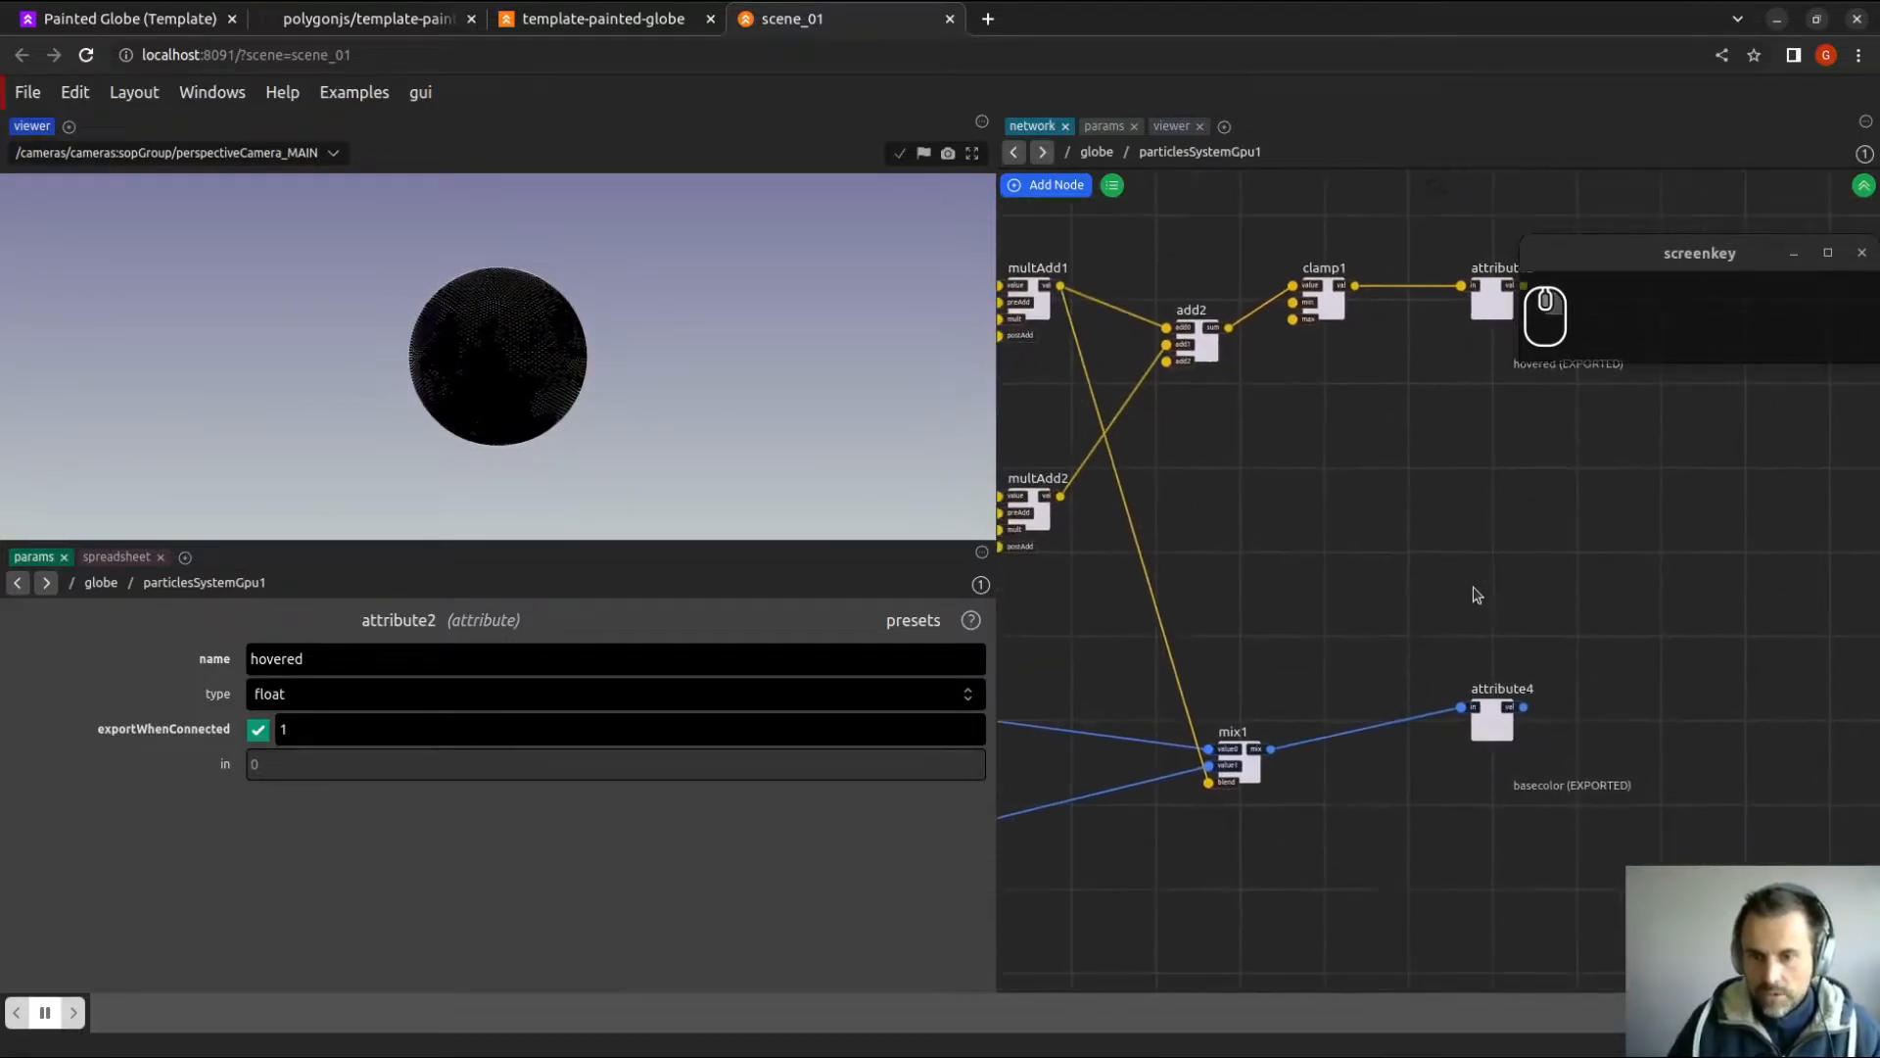
{"action": "middle_click_drag", "start_coordinate": [1453, 424], "coordinate": [1353, 467]}
{"action": "left_click", "coordinate": [1408, 771]}
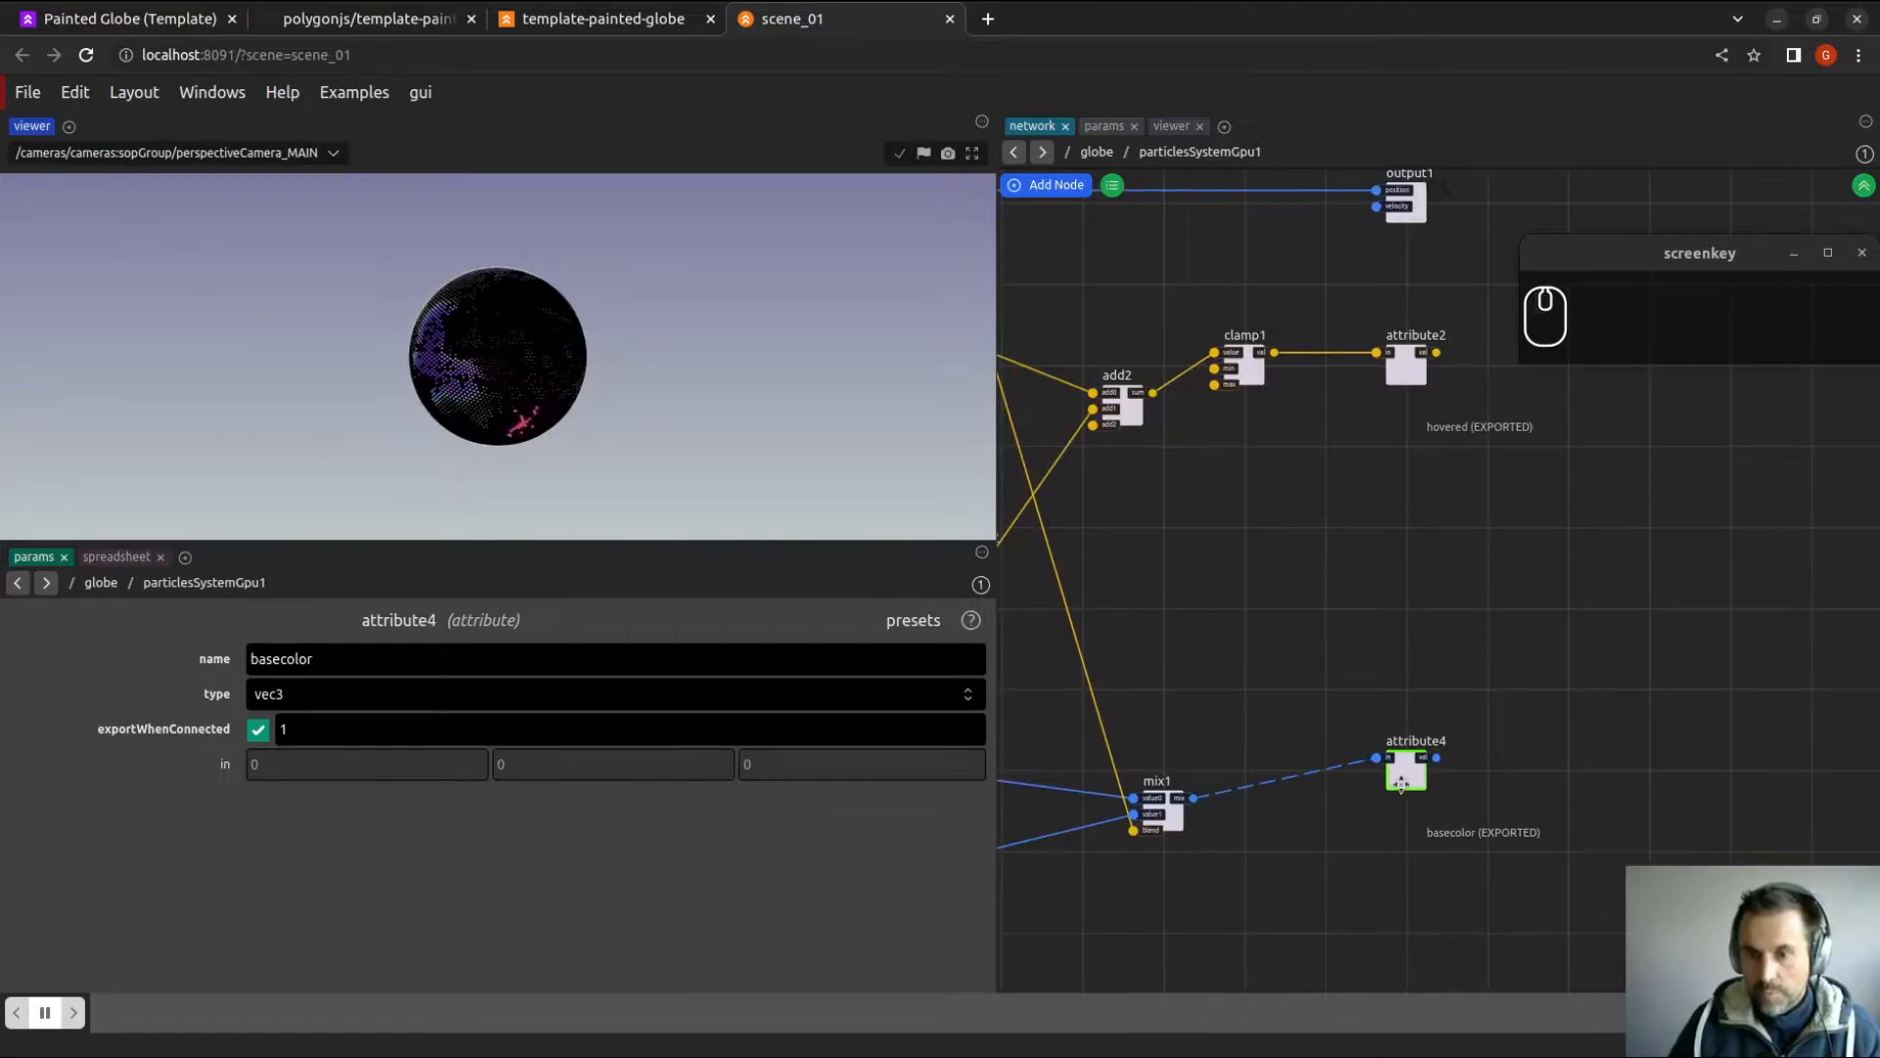
Return to the globe network, follow particlesSystemGpu1's material reference to pointsParticles, and go inside that material.
{"action": "left_click", "coordinate": [1863, 186]}
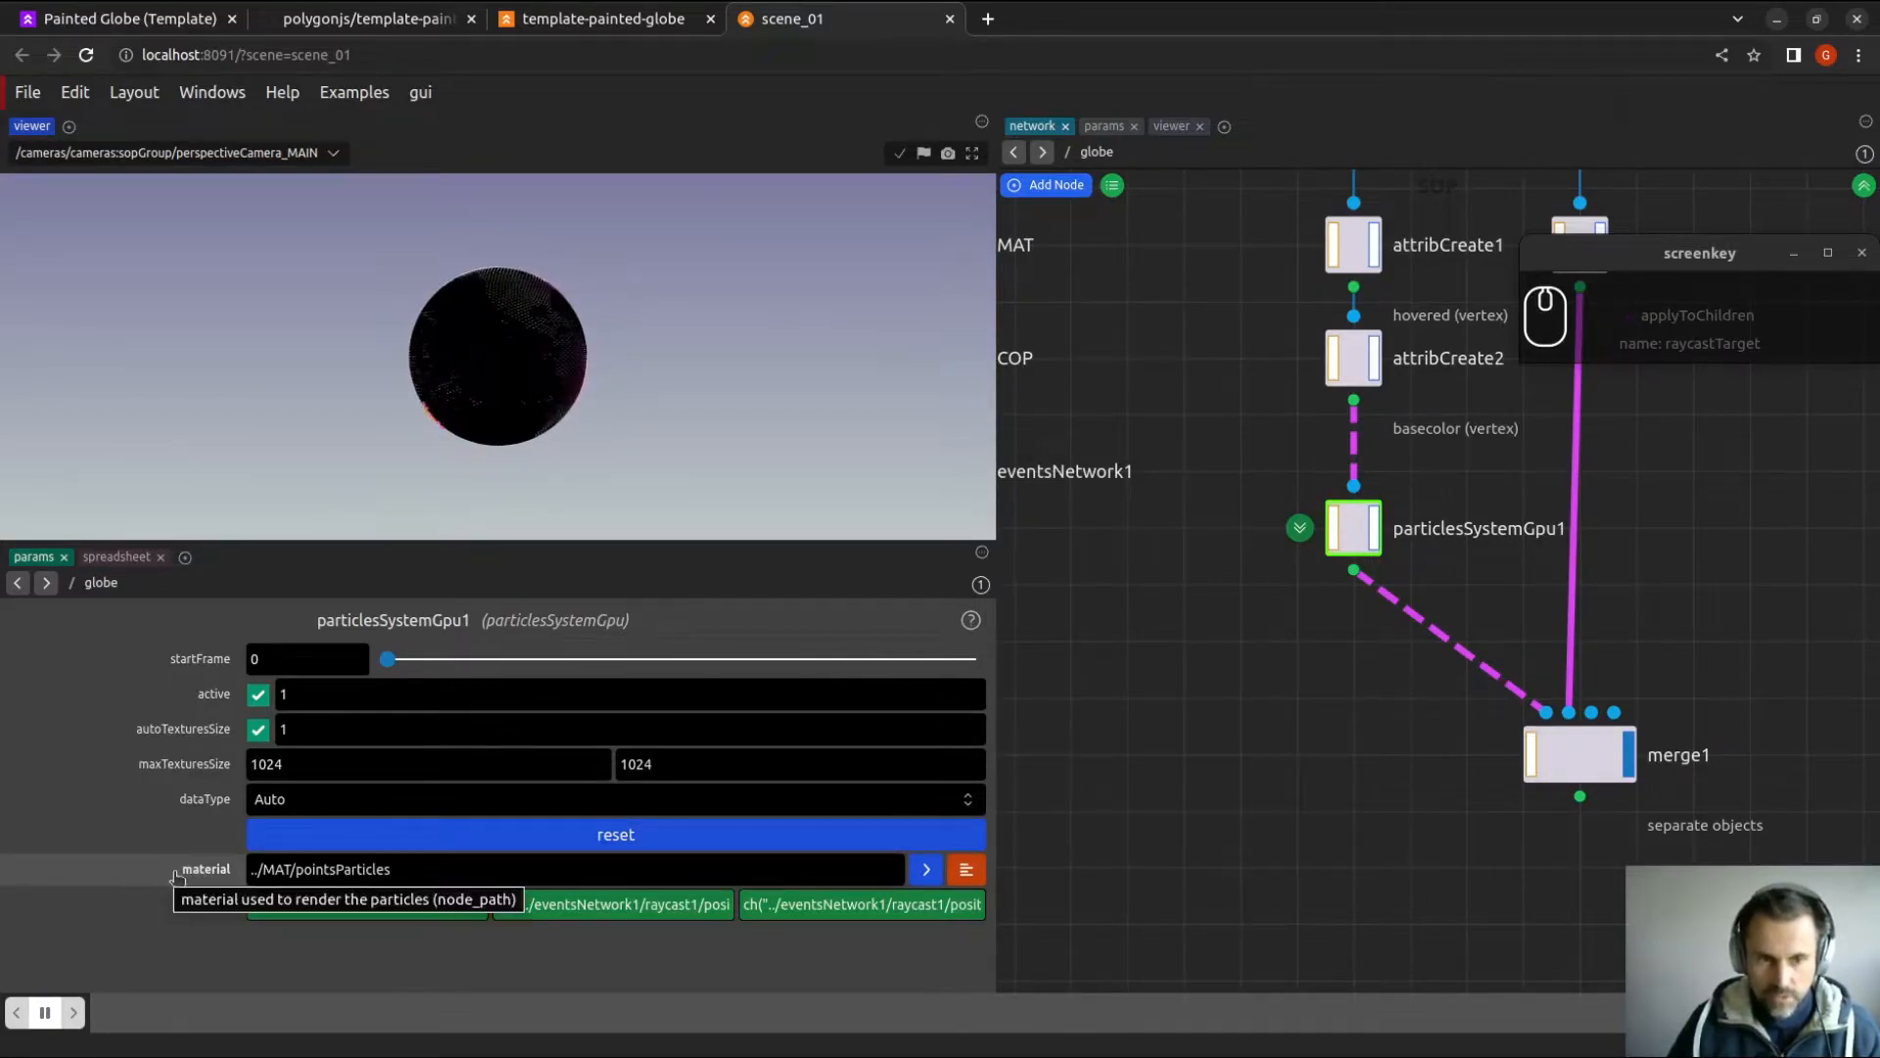
{"action": "left_click", "coordinate": [926, 870]}
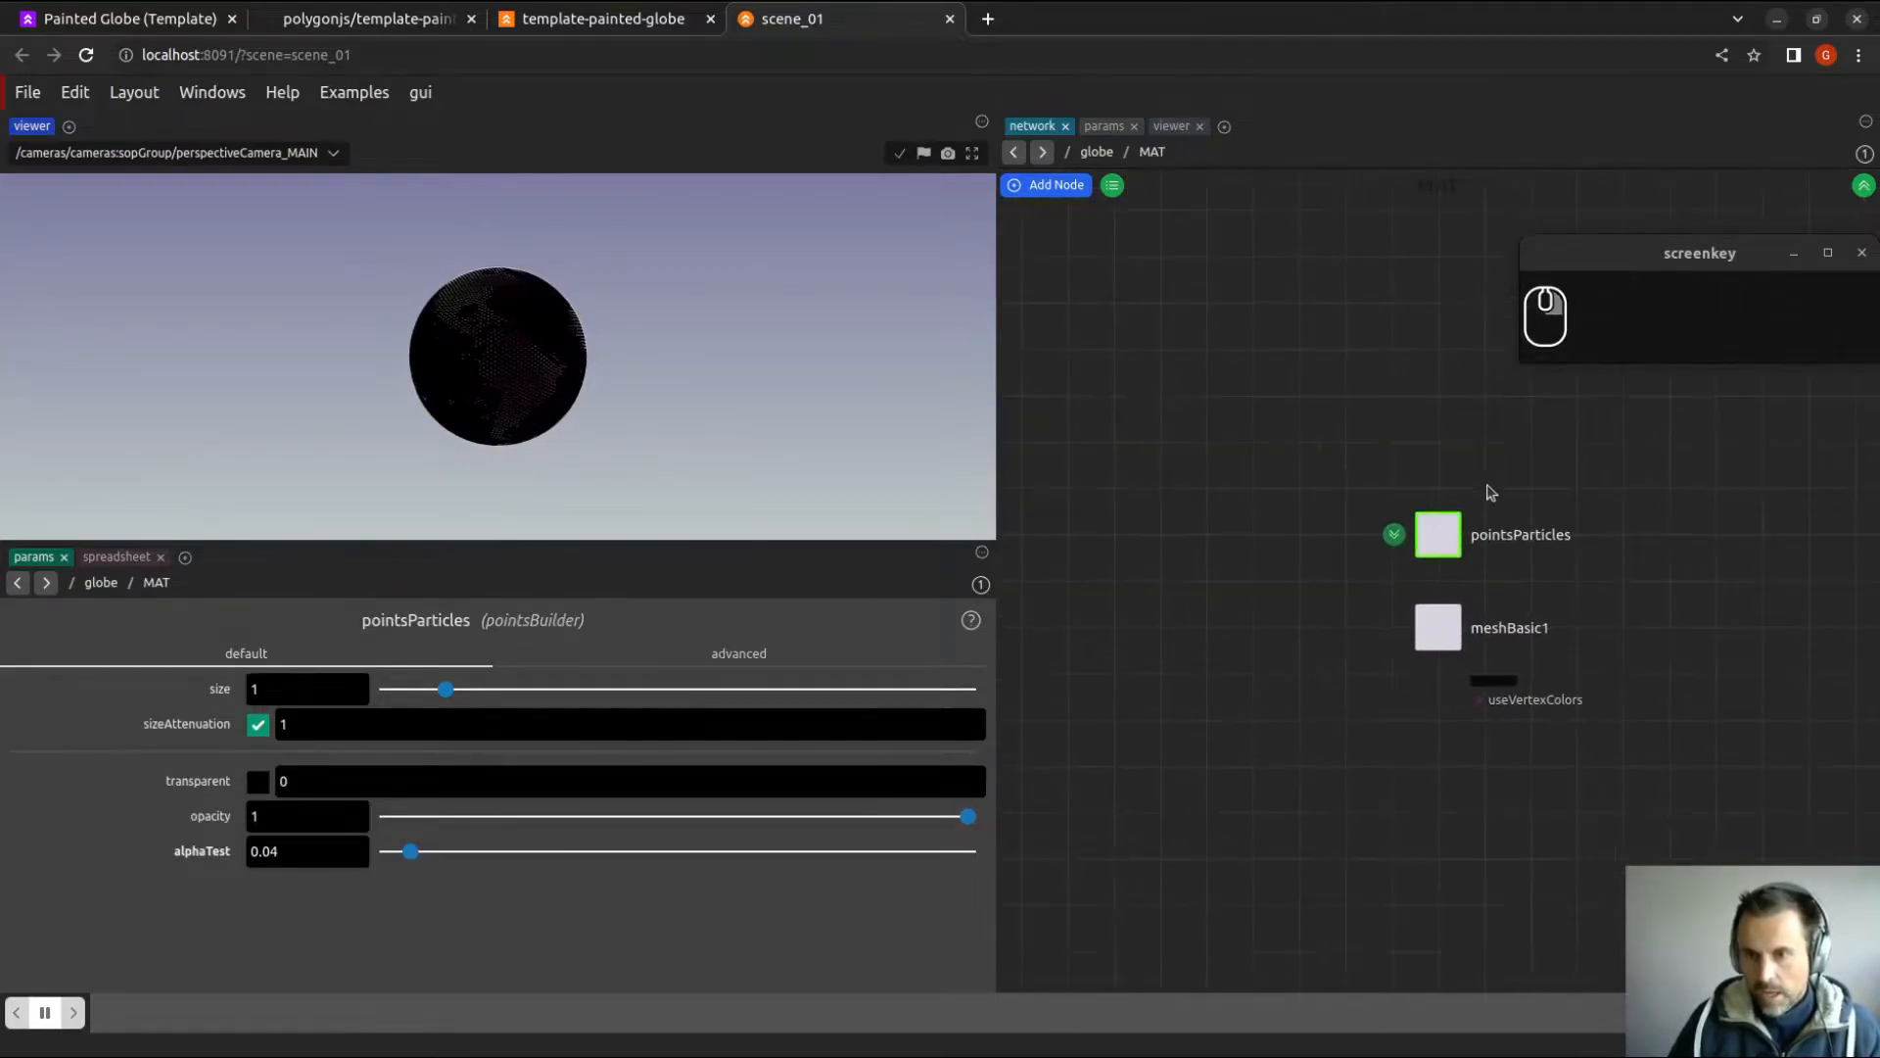
{"action": "left_click", "coordinate": [1395, 536]}
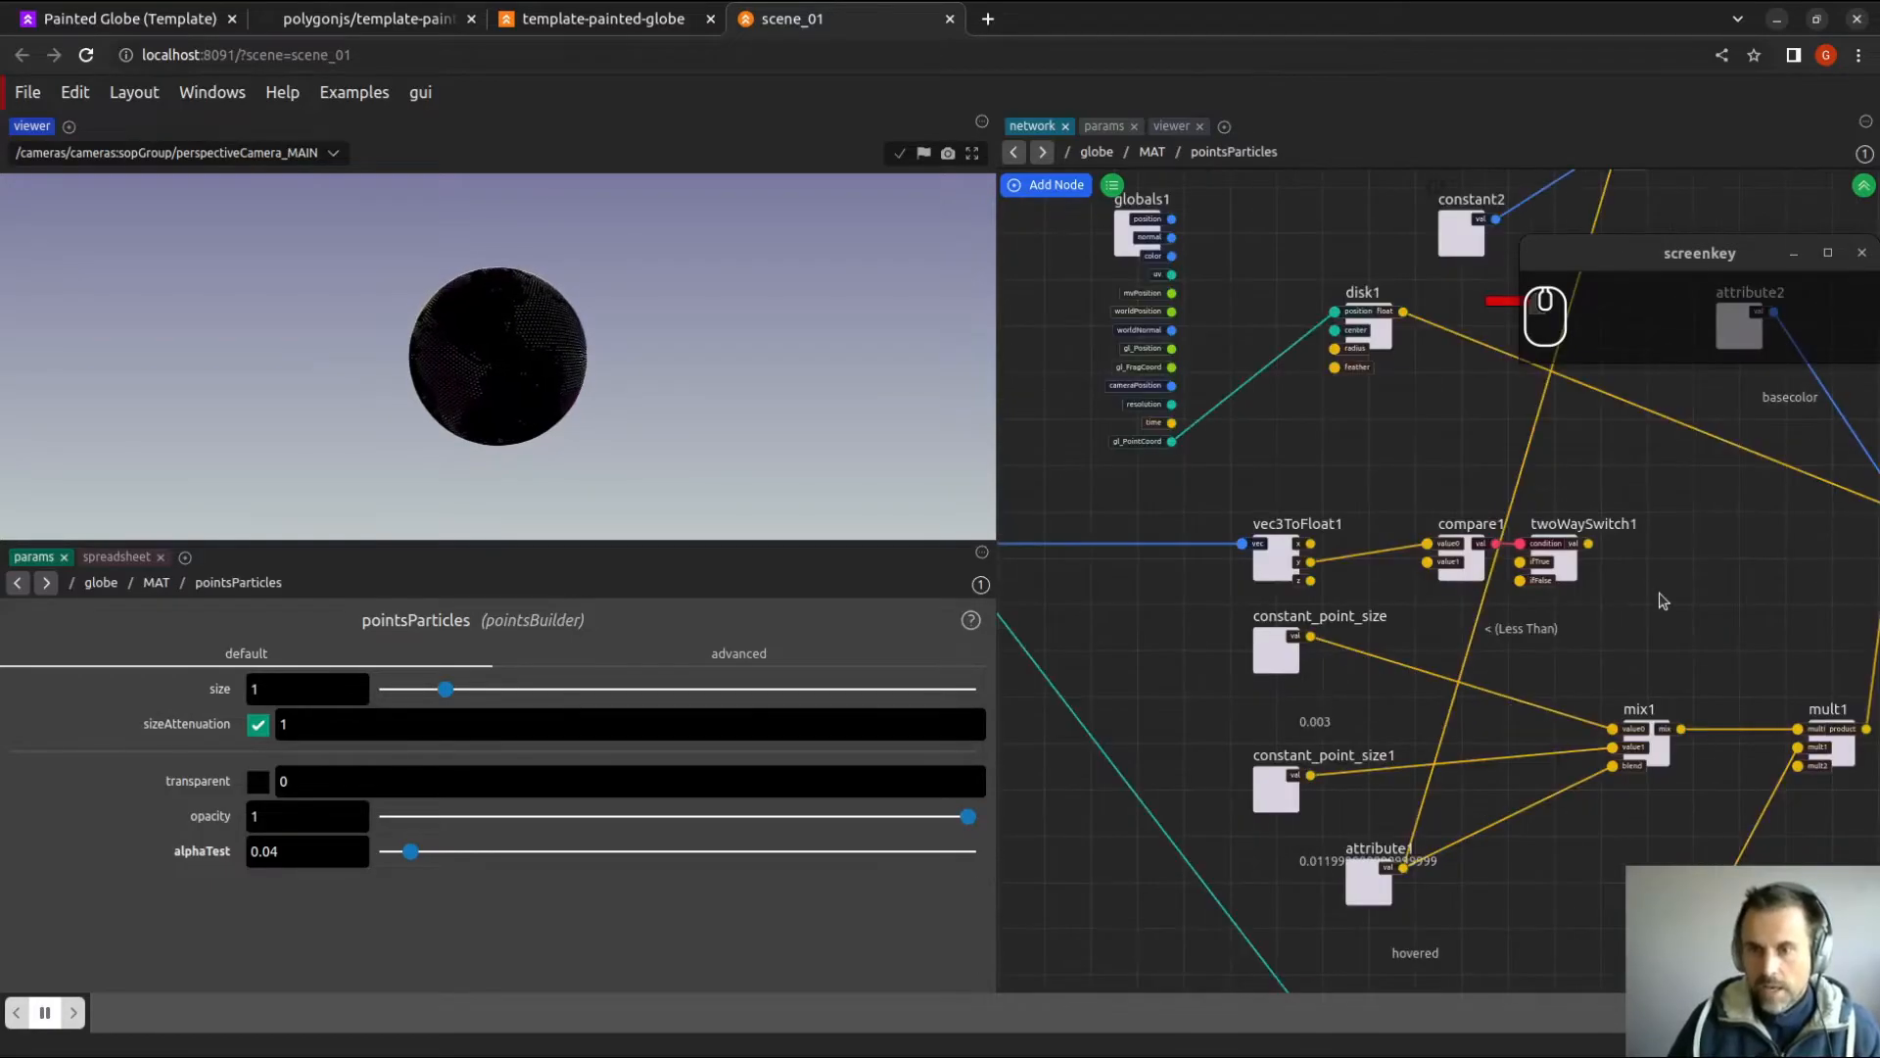
Examine the color, alpha and gl_PointSize inputs of output1 in the pointsParticles network, and preview the painted globe in the maximized viewer.
{"action": "right_click_drag", "start_coordinate": [1662, 600], "coordinate": [1445, 685]}
{"action": "middle_click_drag", "start_coordinate": [1640, 582], "coordinate": [1389, 606]}
{"action": "right_click_drag", "start_coordinate": [1415, 618], "coordinate": [1702, 509]}
{"action": "middle_click_drag", "start_coordinate": [1634, 514], "coordinate": [1500, 586]}
{"action": "left_click_drag", "start_coordinate": [1451, 556], "coordinate": [1501, 556]}
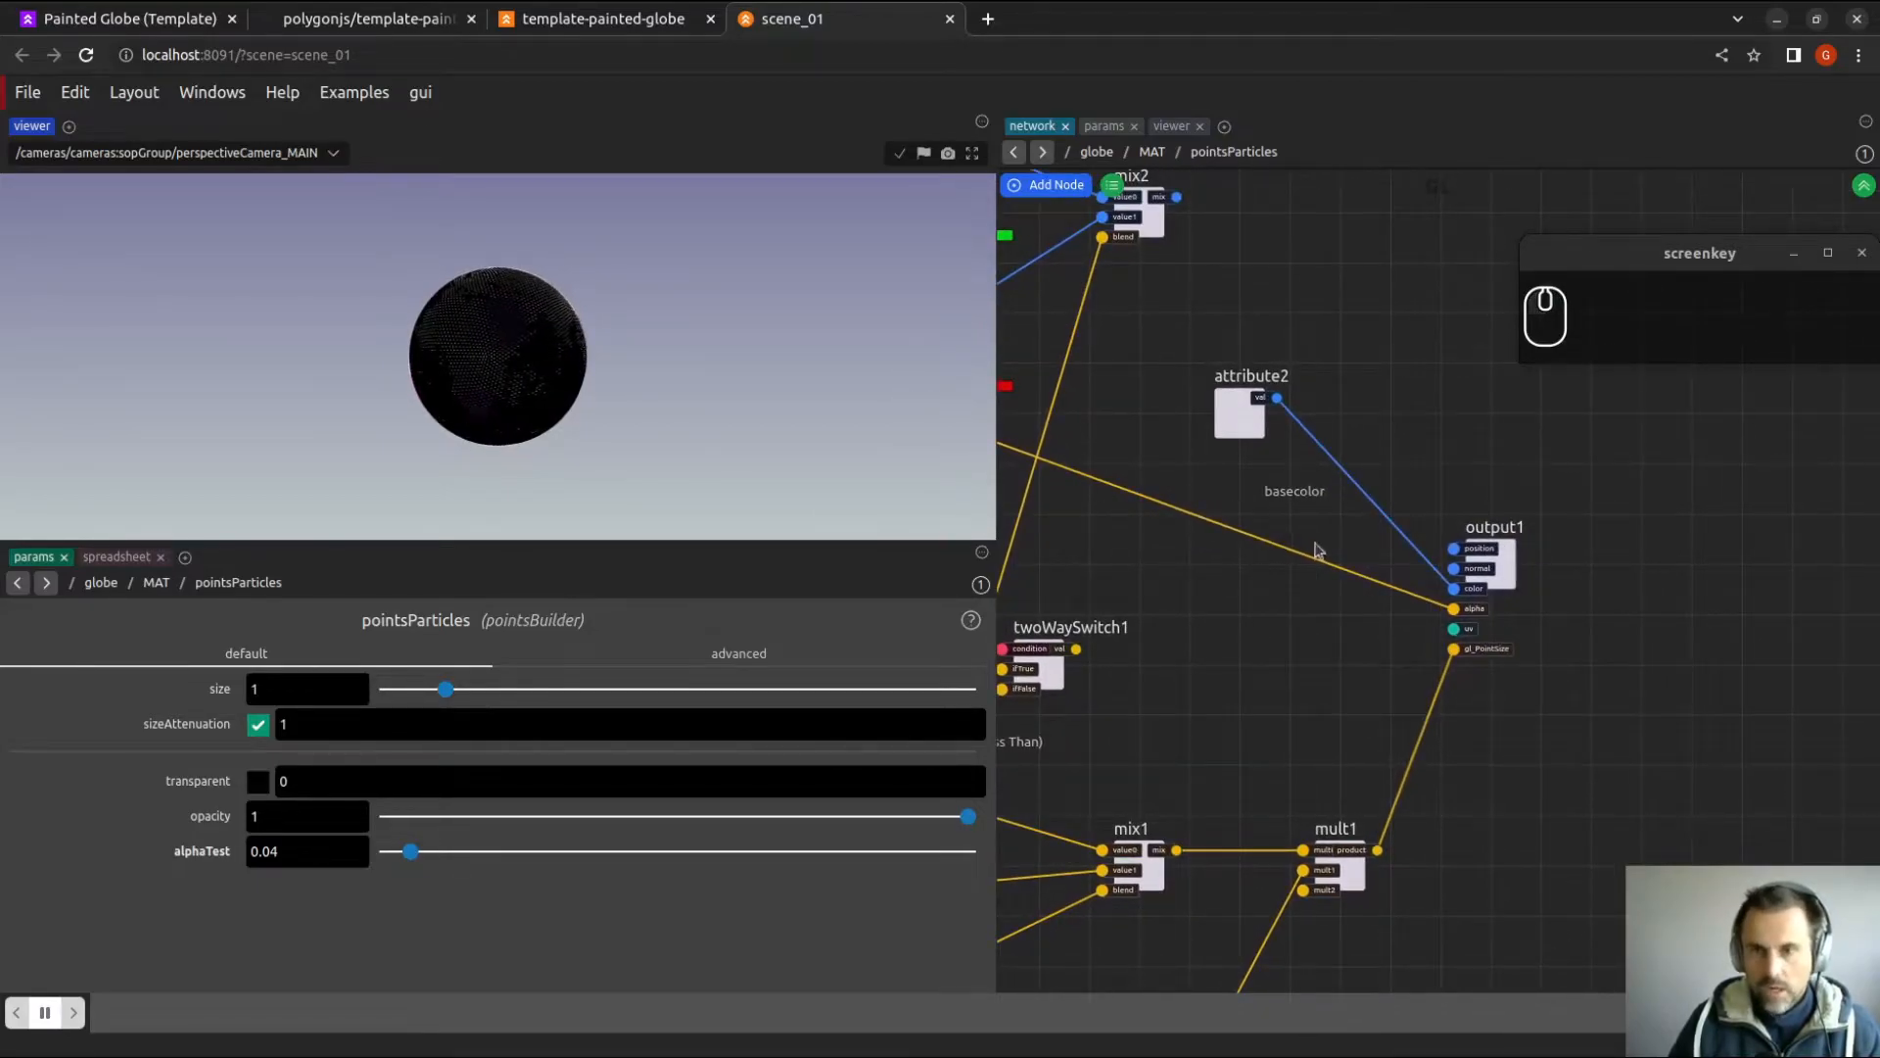
{"action": "right_click_drag", "start_coordinate": [1374, 673], "coordinate": [1461, 587]}
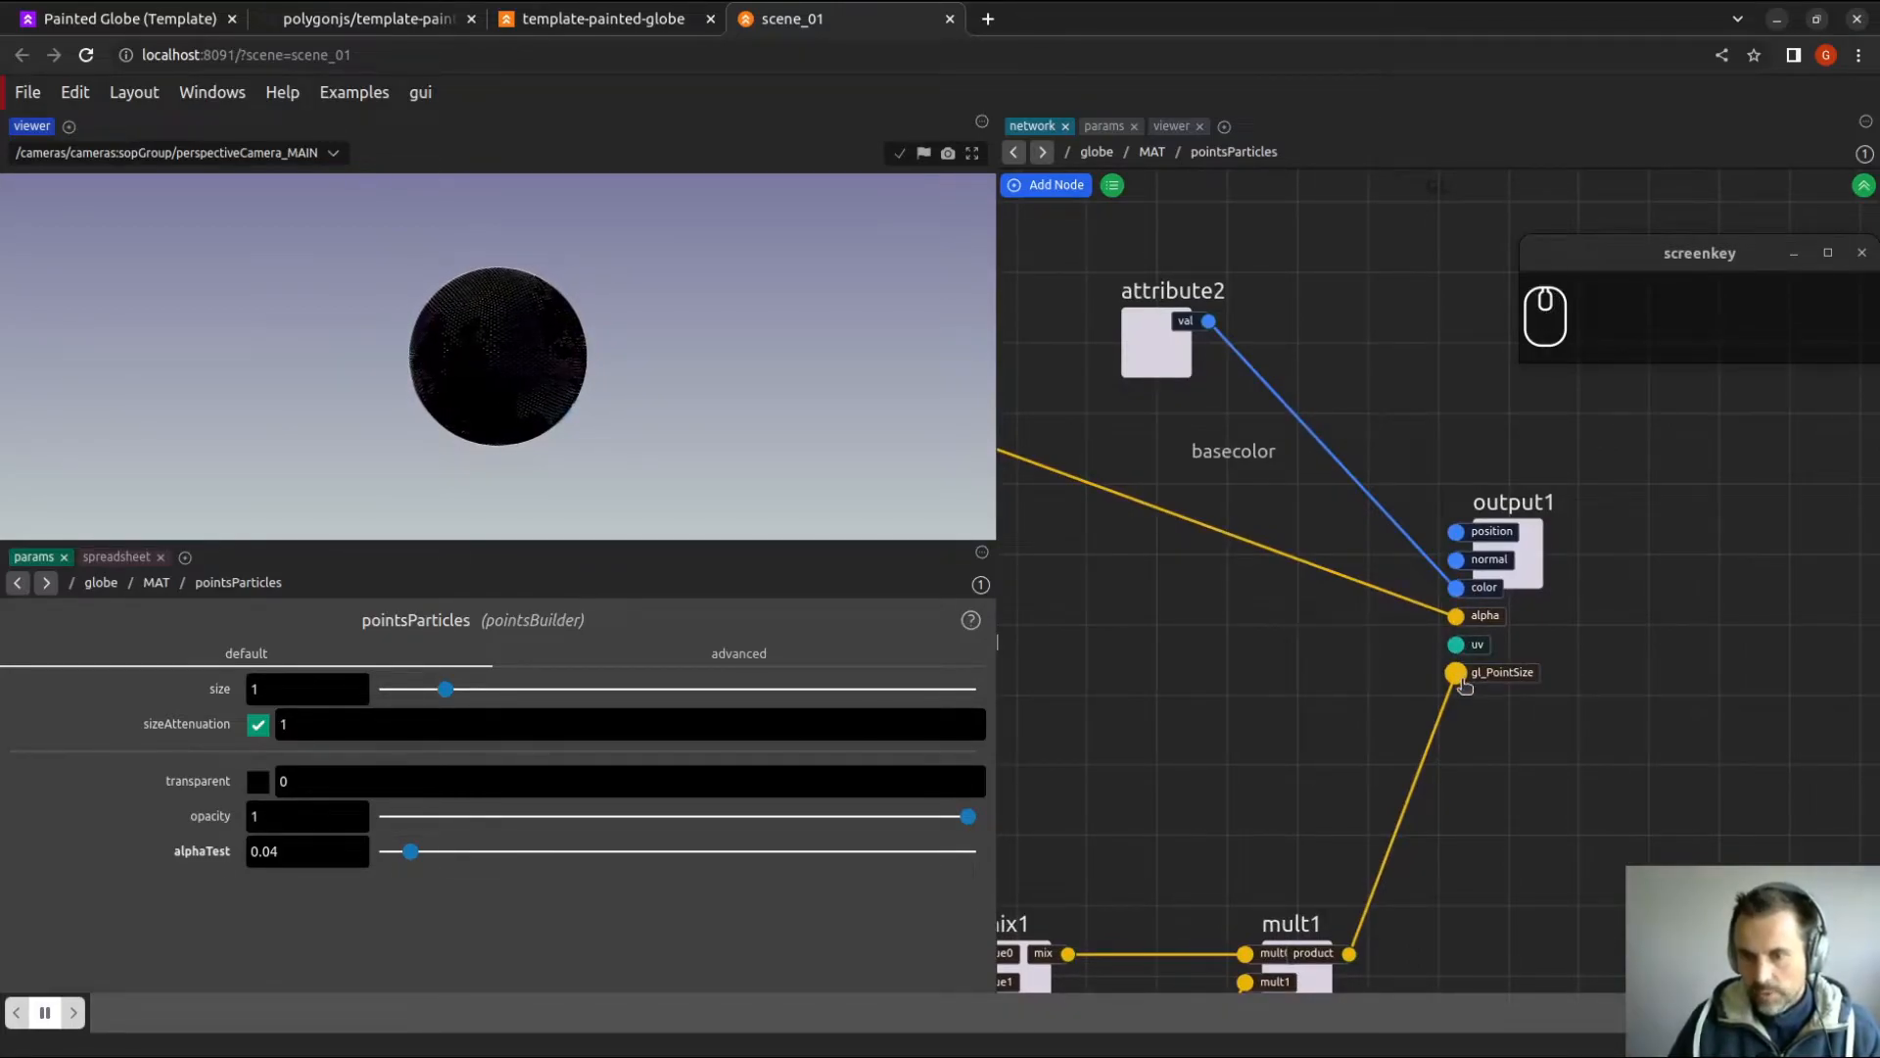
{"action": "middle_click_drag", "start_coordinate": [1321, 728], "coordinate": [1347, 640]}
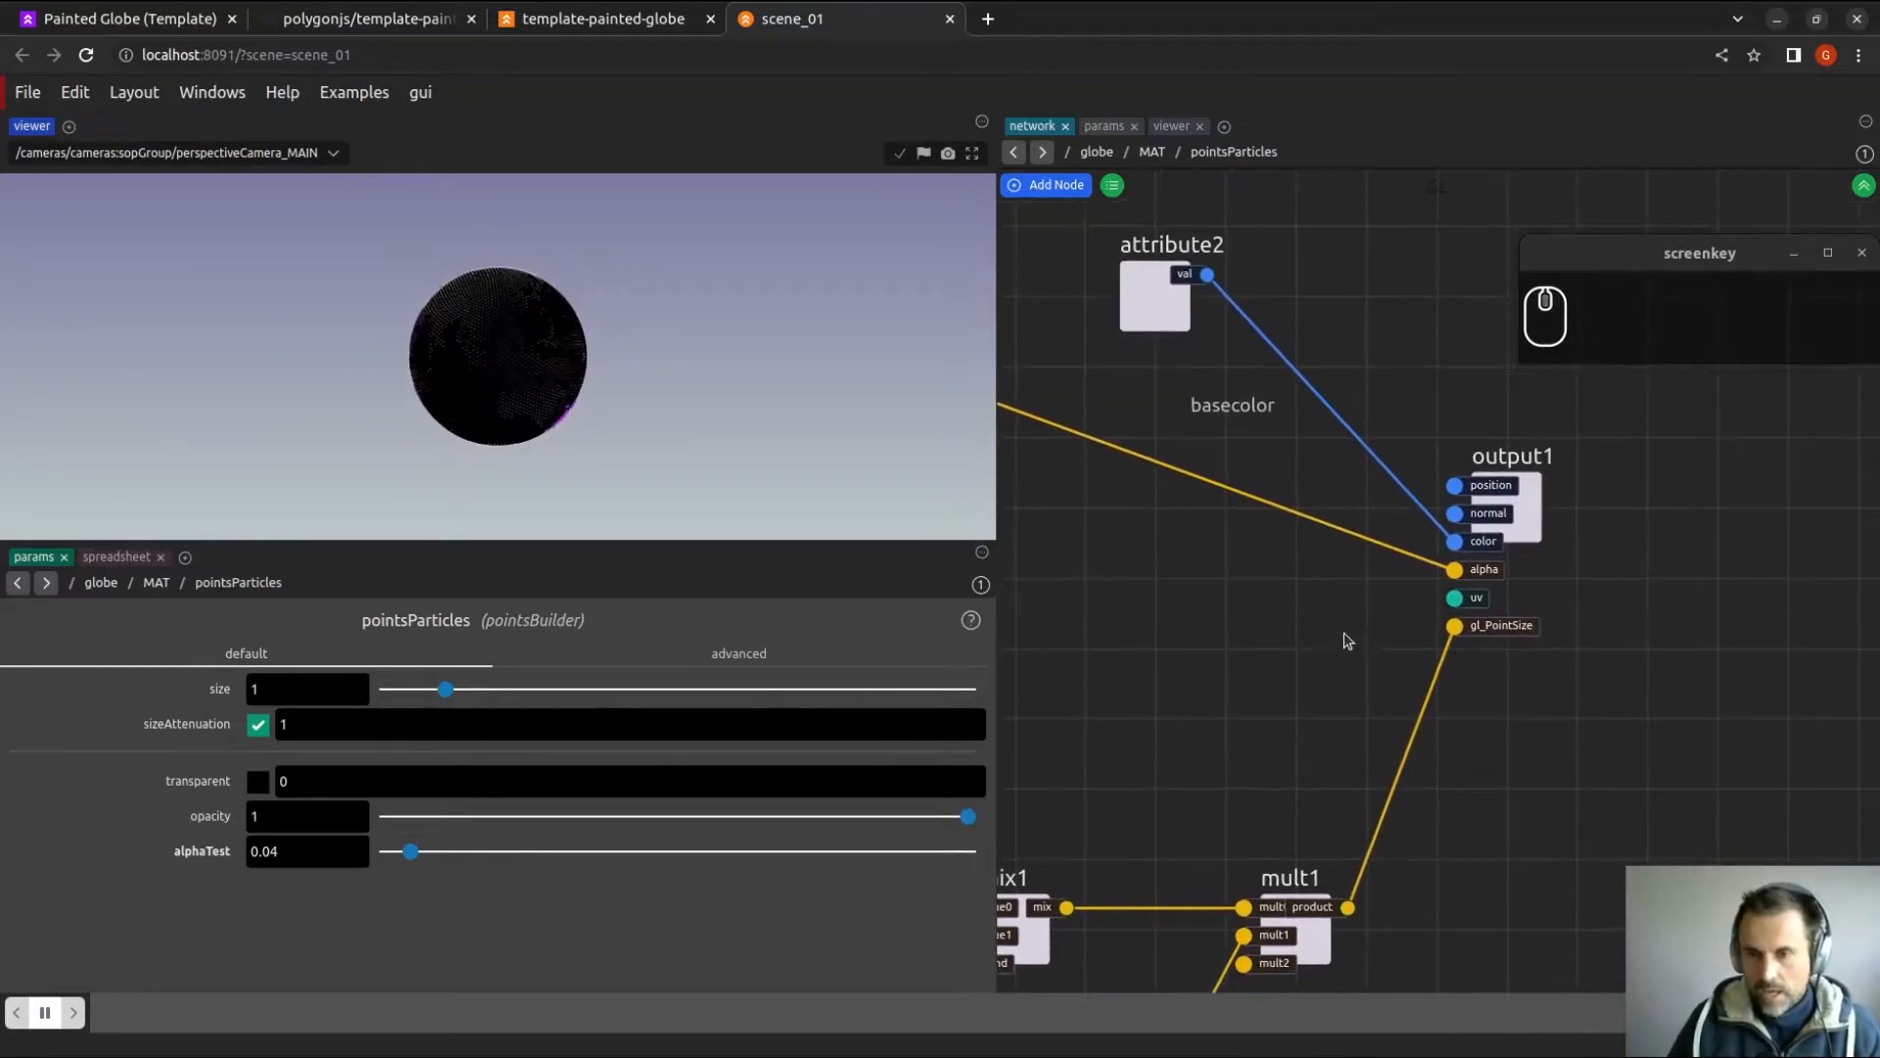
{"action": "left_click", "coordinate": [972, 155]}
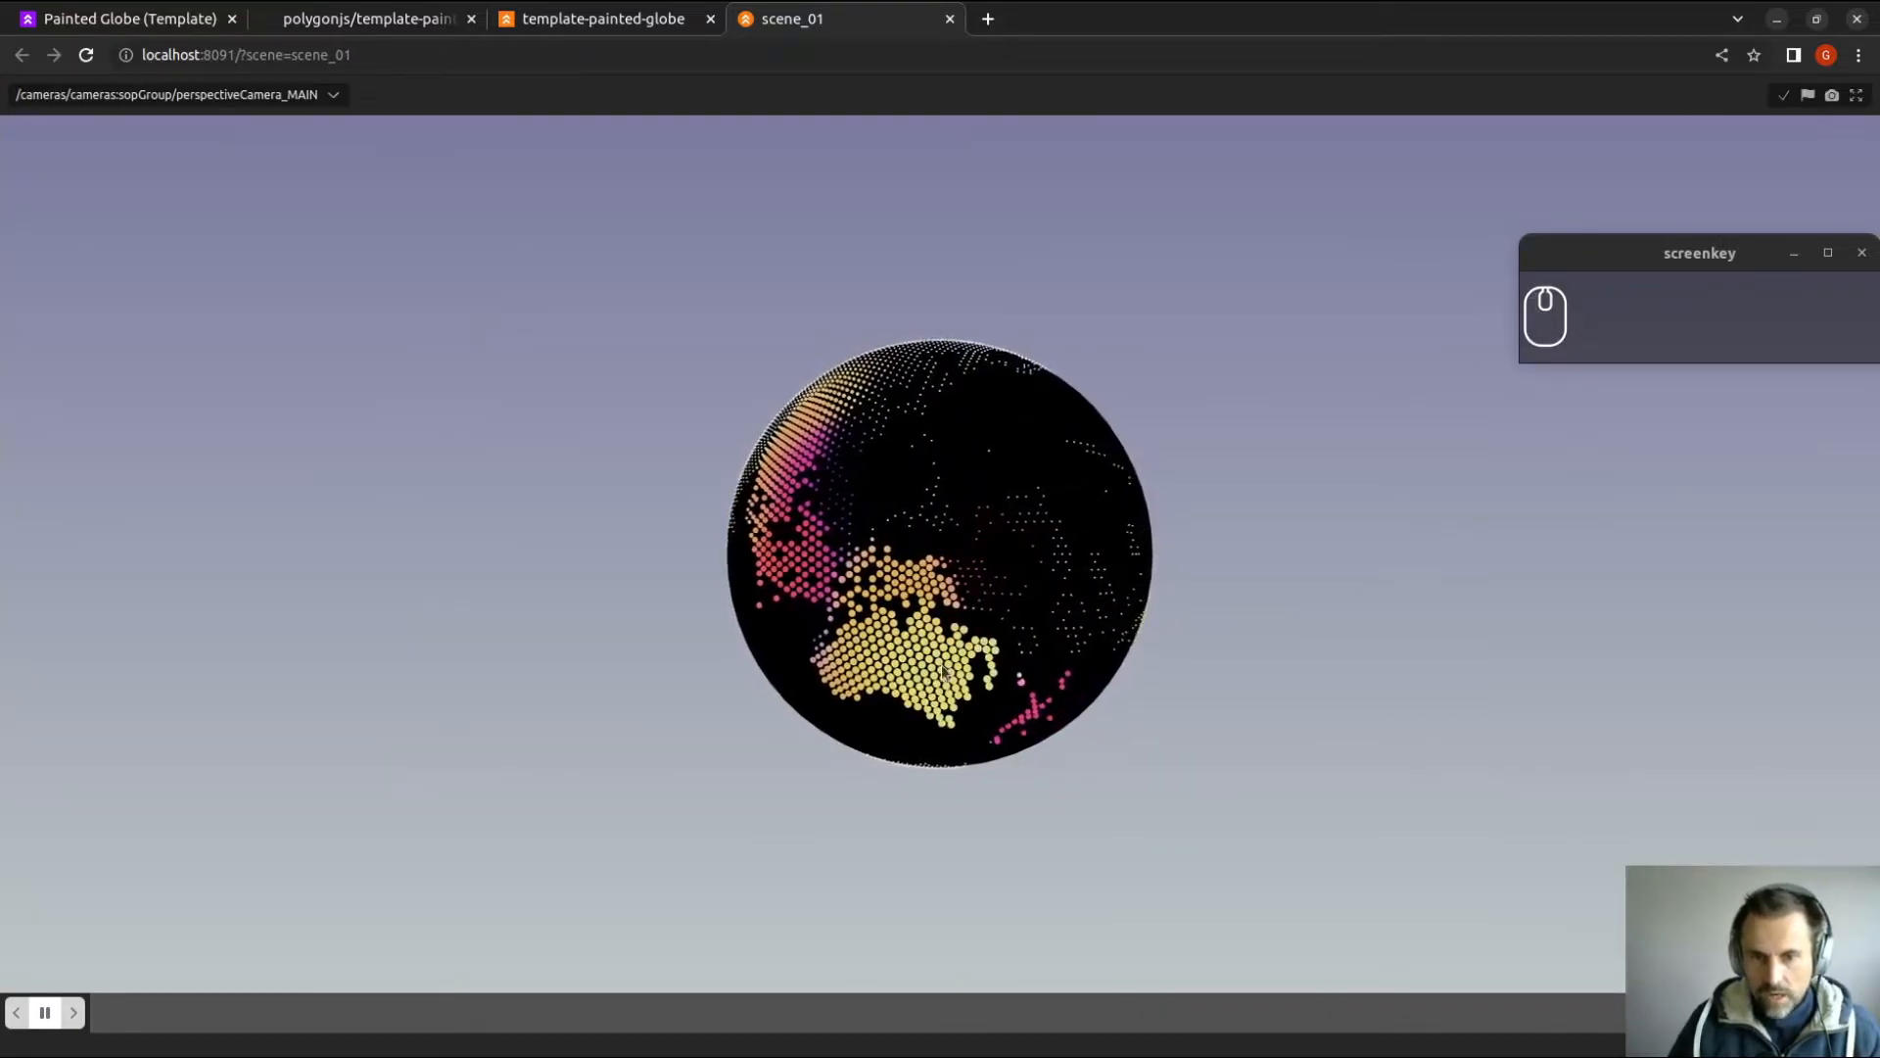
{"action": "left_click", "coordinate": [1858, 98]}
Test the globe in the maximized viewer with disk1 disconnected from output1's alpha input, and reconnect disk1 to alpha.
{"action": "middle_click_drag", "start_coordinate": [1362, 595], "coordinate": [1624, 643]}
{"action": "scroll", "coordinate": [1528, 649], "scroll_direction": "down", "scroll_amount": 4}
{"action": "left_click_drag", "start_coordinate": [1025, 404], "coordinate": [1323, 550]}
{"action": "scroll", "coordinate": [1449, 588], "scroll_direction": "up", "scroll_amount": 1}
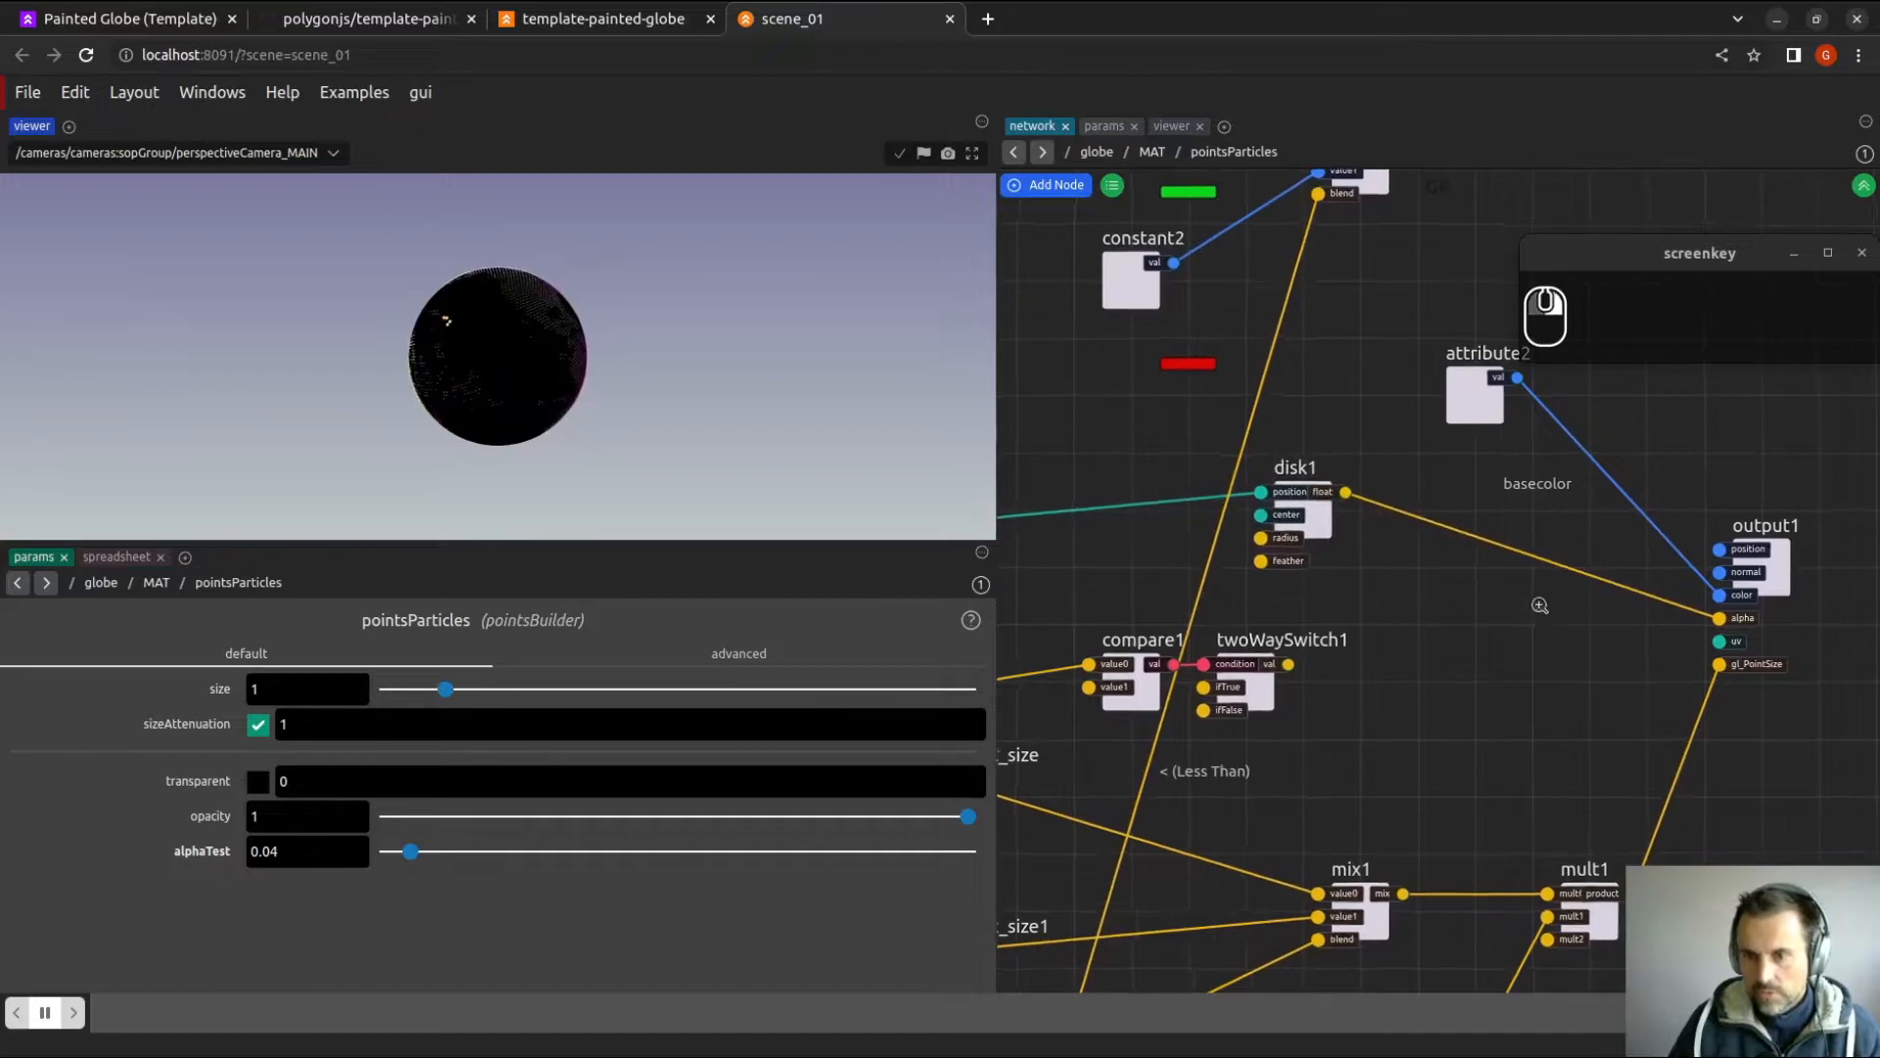
{"action": "left_click_drag", "start_coordinate": [1747, 626], "coordinate": [1497, 676]}
{"action": "left_click", "coordinate": [972, 154]}
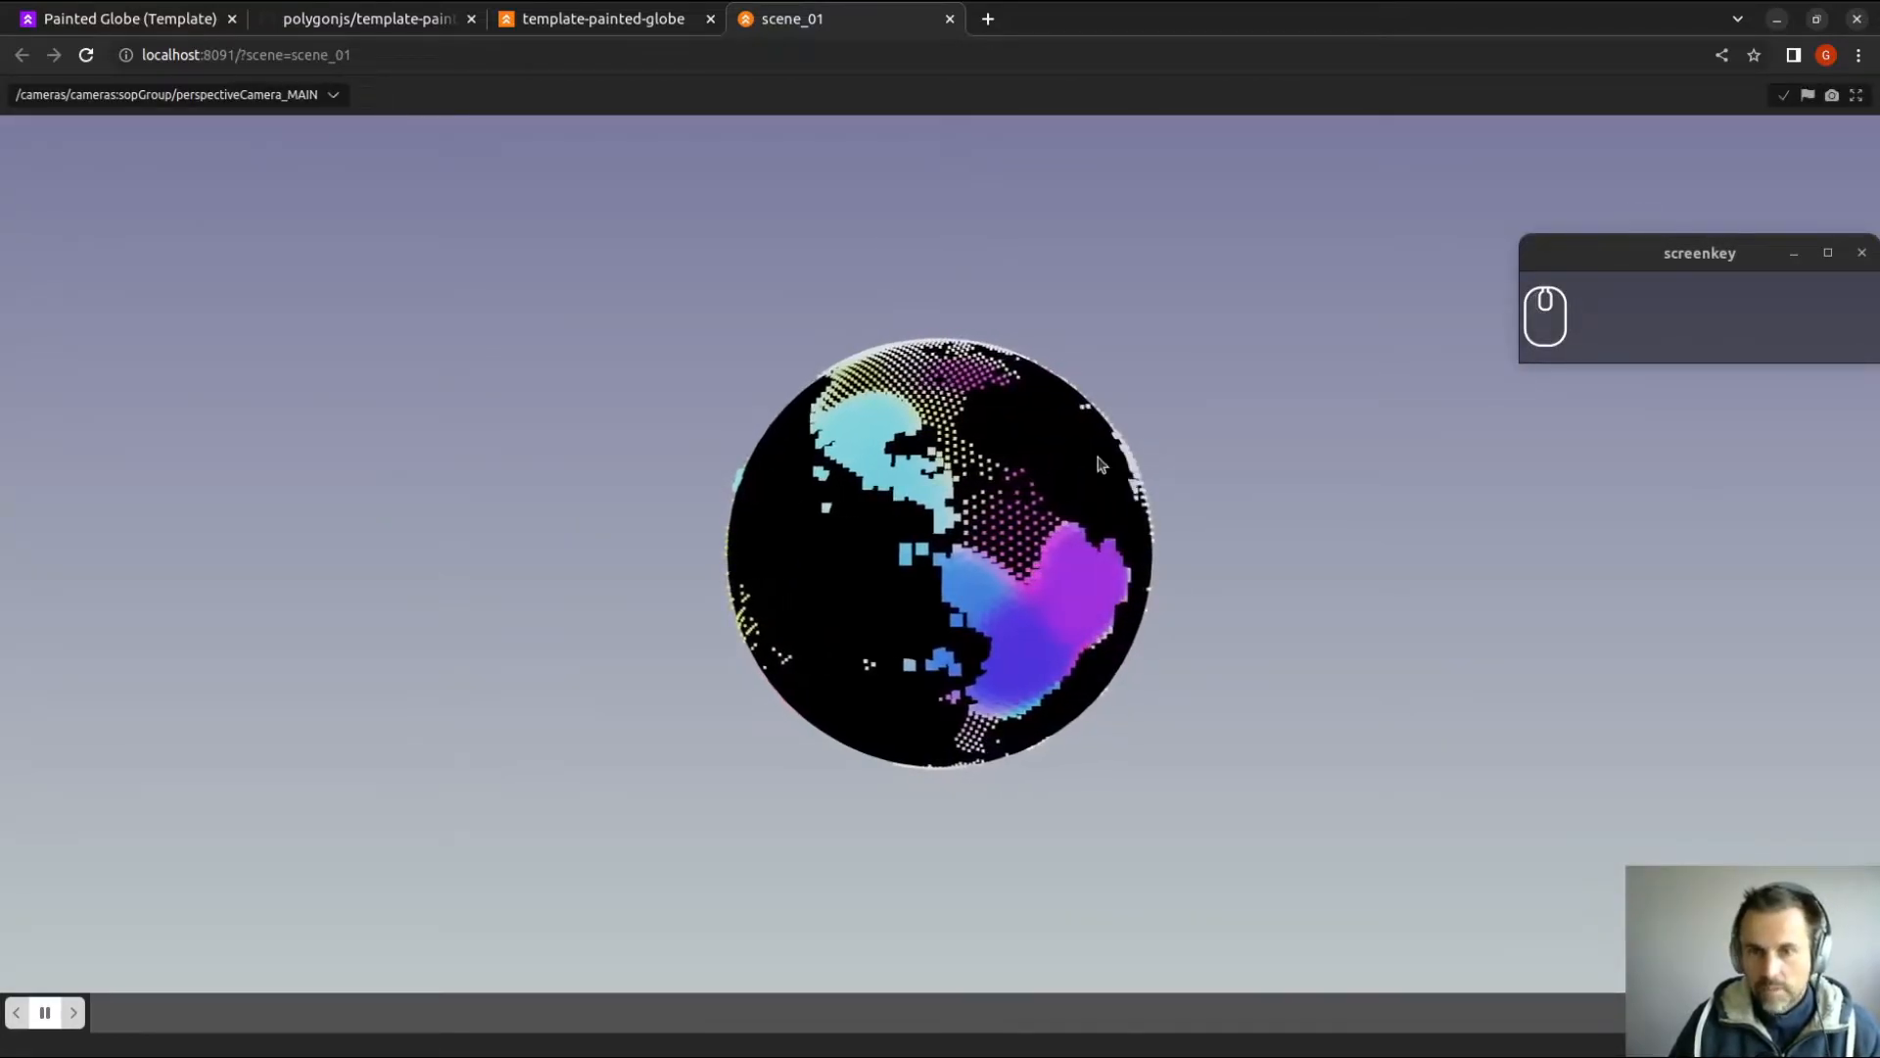
{"action": "left_click", "coordinate": [1853, 97]}
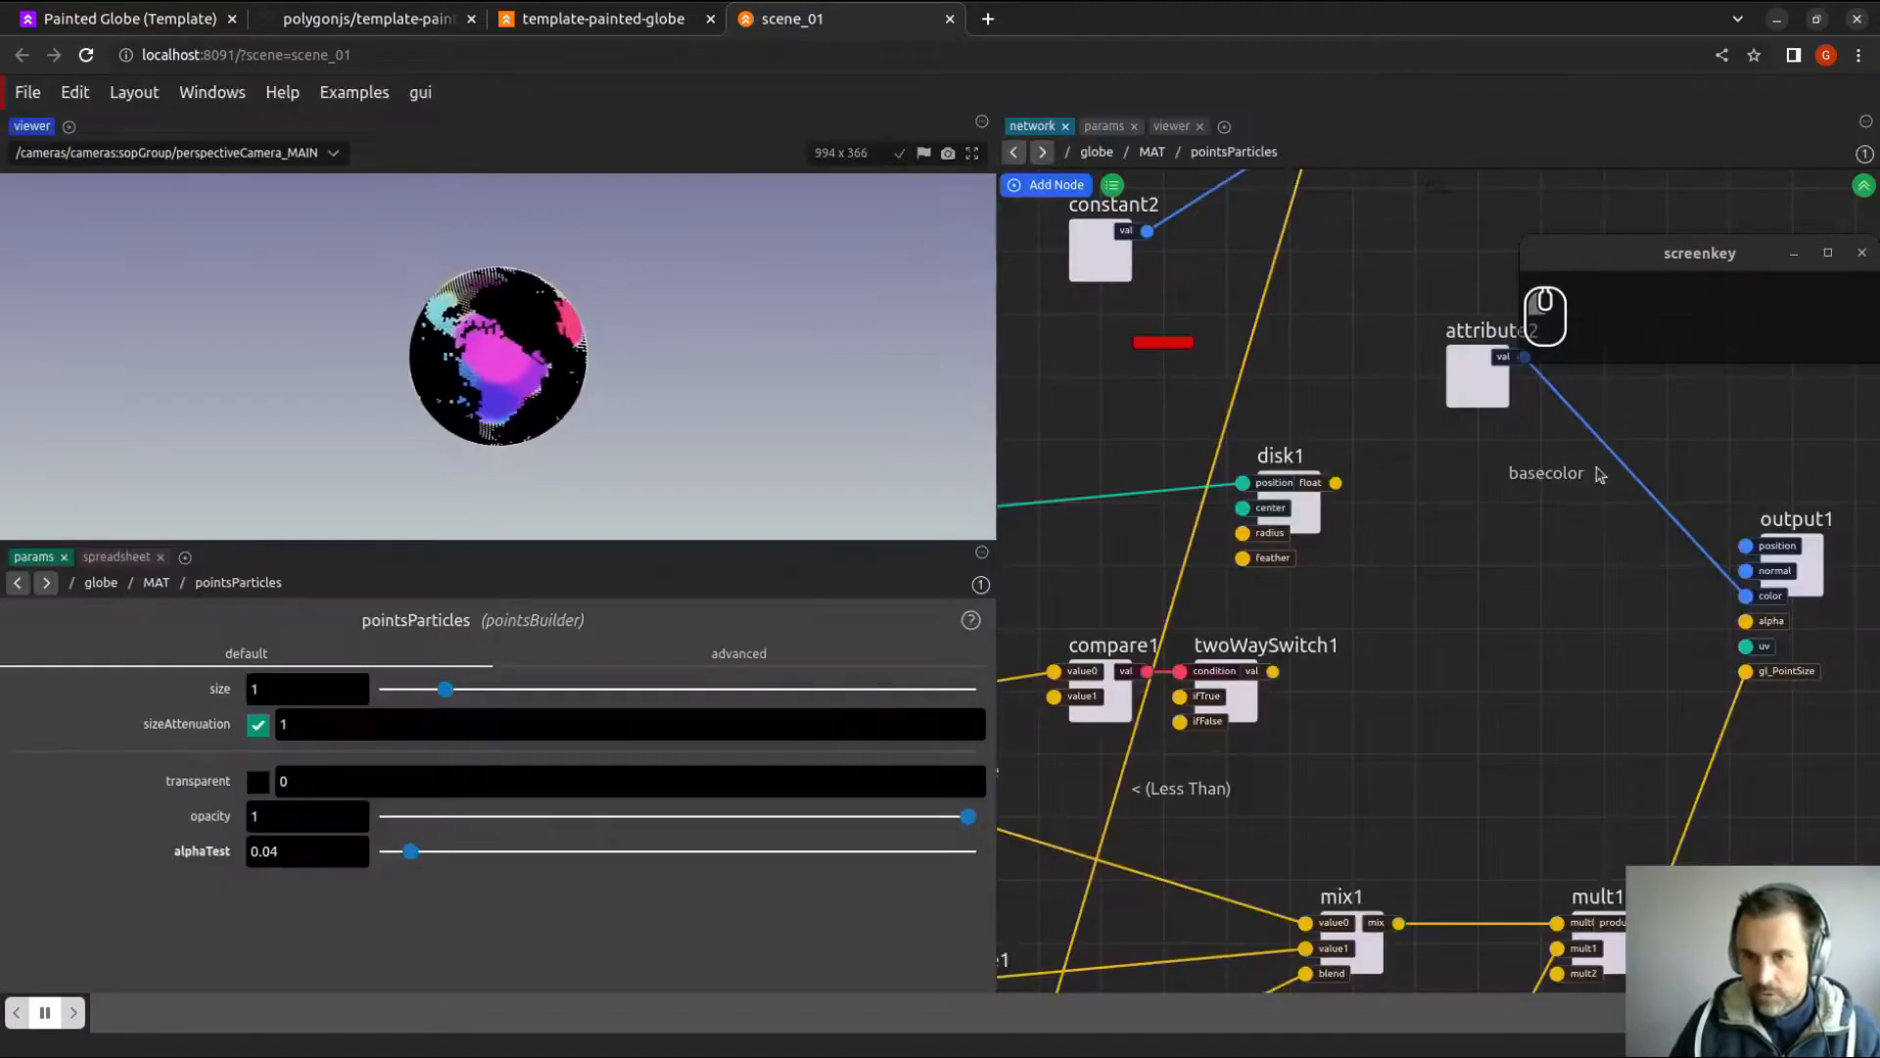
{"action": "left_click_drag", "start_coordinate": [1336, 483], "coordinate": [1747, 625]}
Test the point size by setting mult2 on mult1 to 2, previewing the globe in the maximized viewer, and setting mult2 back to 1.
{"action": "middle_click_drag", "start_coordinate": [1373, 669], "coordinate": [1108, 456]}
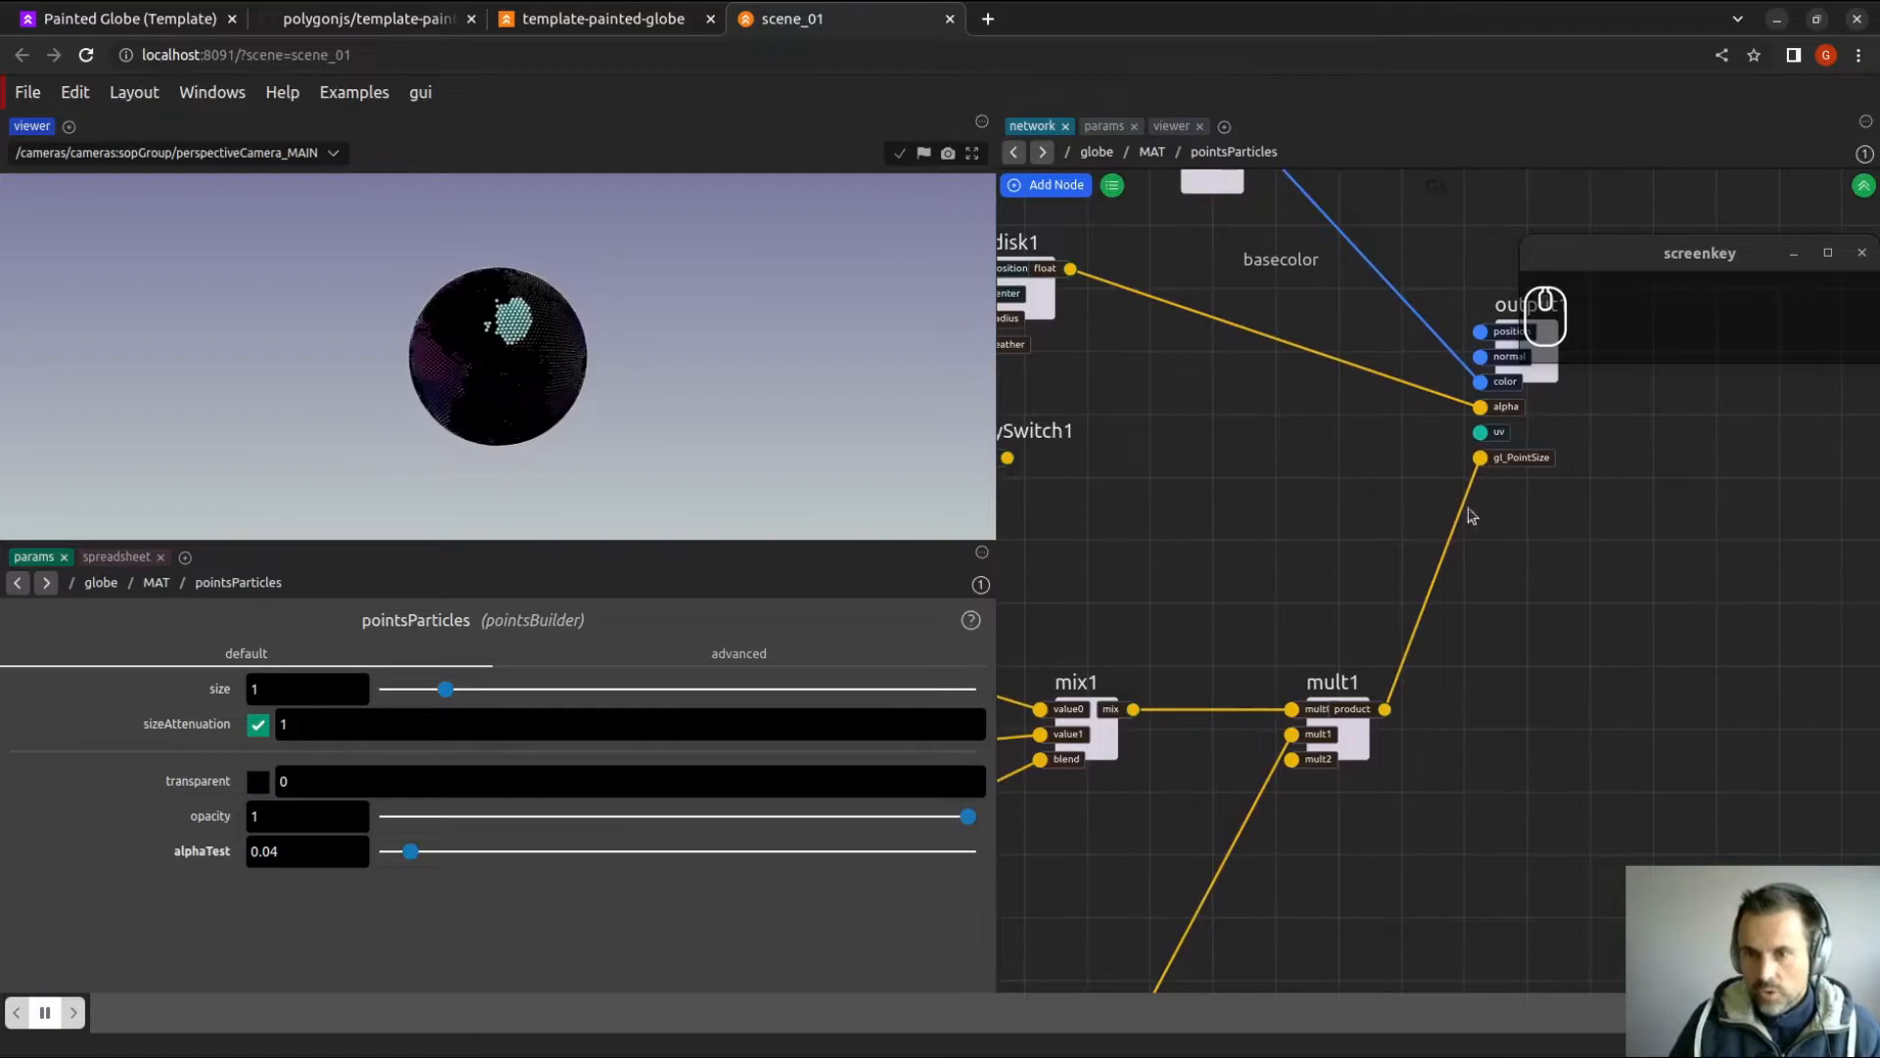
{"action": "right_click_drag", "start_coordinate": [1468, 505], "coordinate": [1554, 503]}
{"action": "middle_click_drag", "start_coordinate": [1497, 475], "coordinate": [1483, 589]}
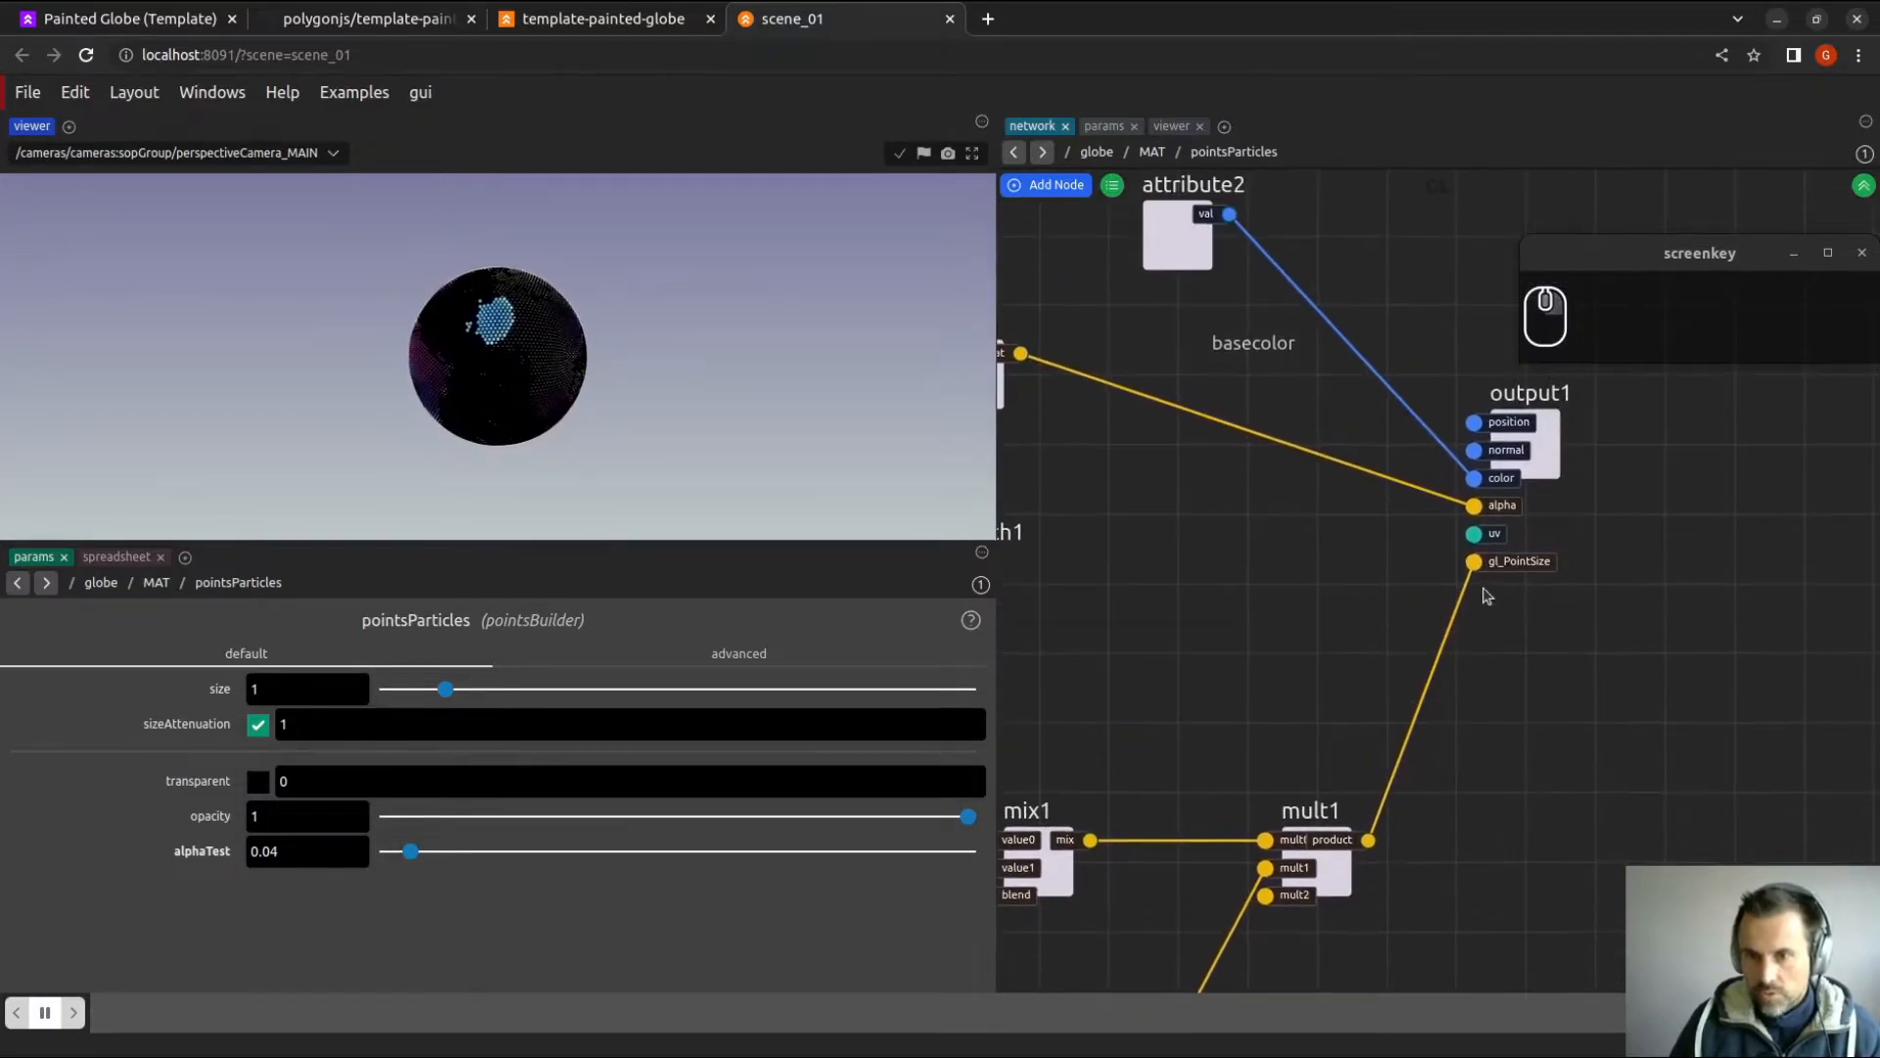
{"action": "left_click", "coordinate": [1349, 858]}
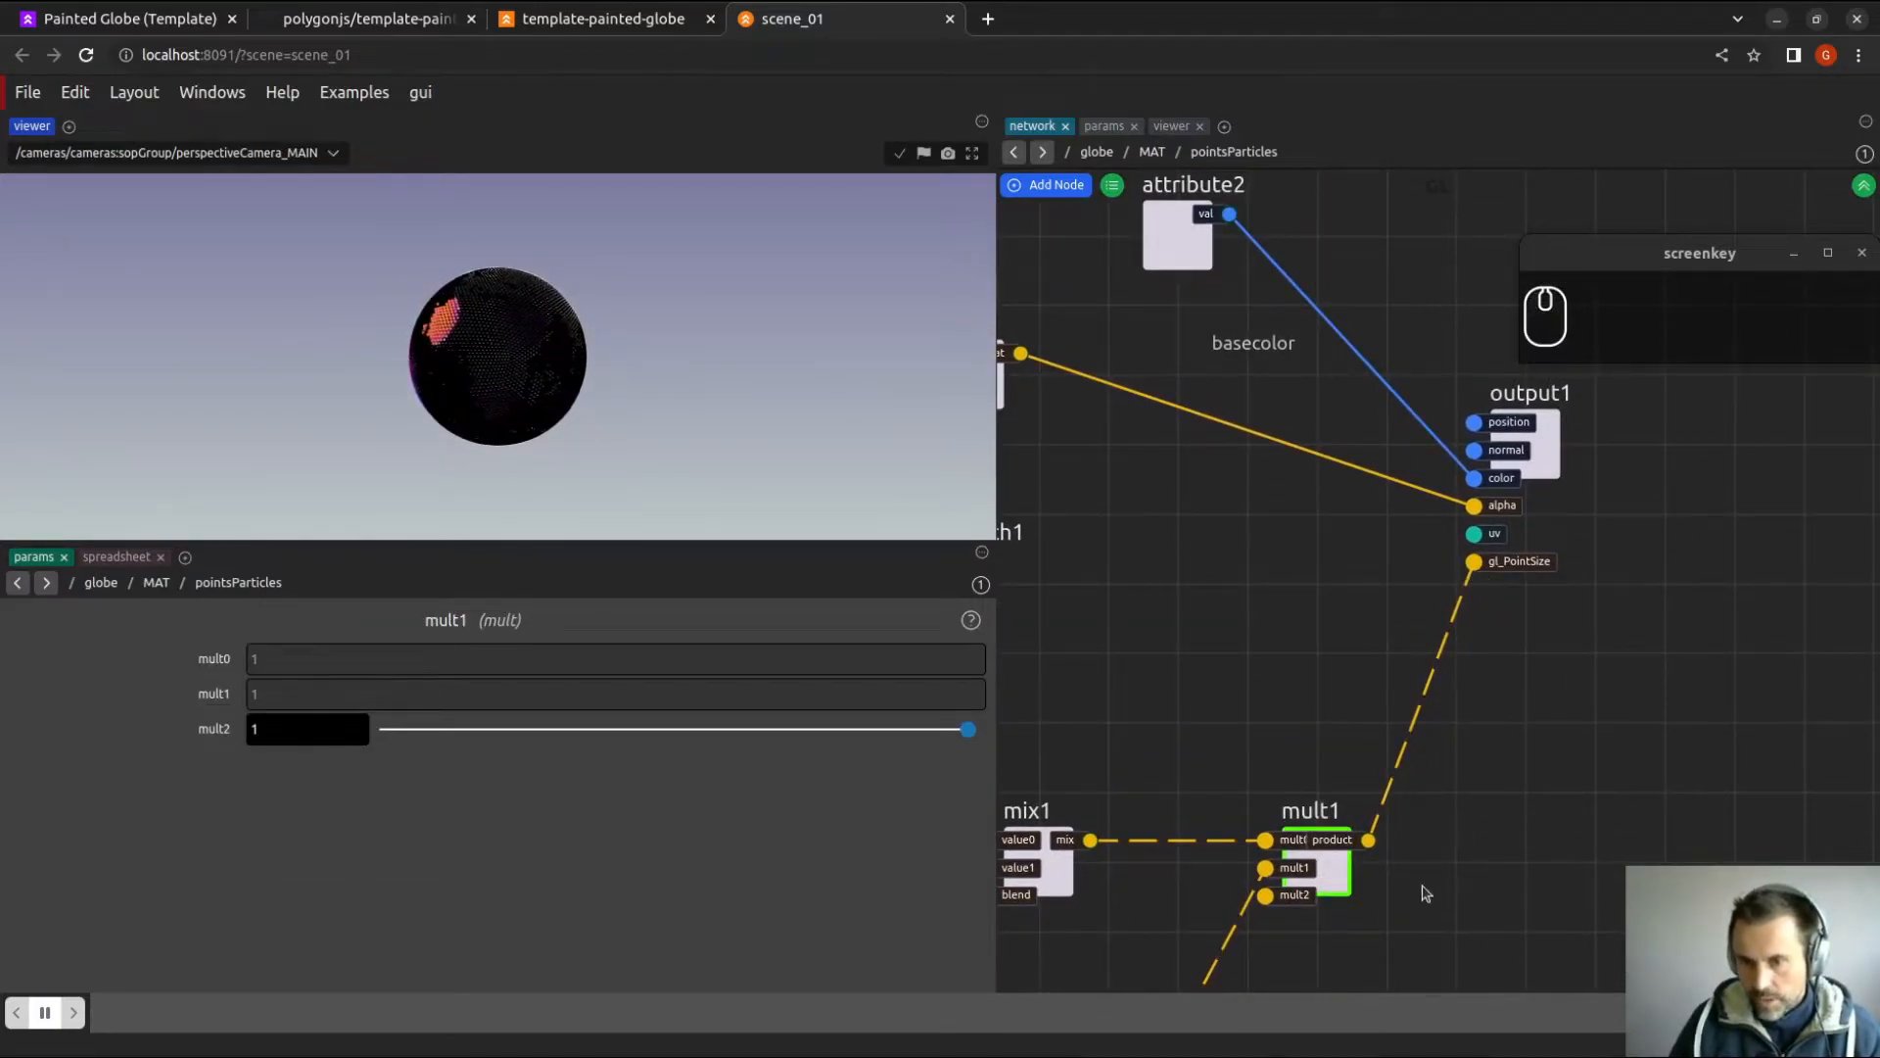
{"action": "middle_click_drag", "start_coordinate": [1484, 655], "coordinate": [1468, 486]}
{"action": "left_click", "coordinate": [316, 727]}
{"action": "type", "text": "2"}
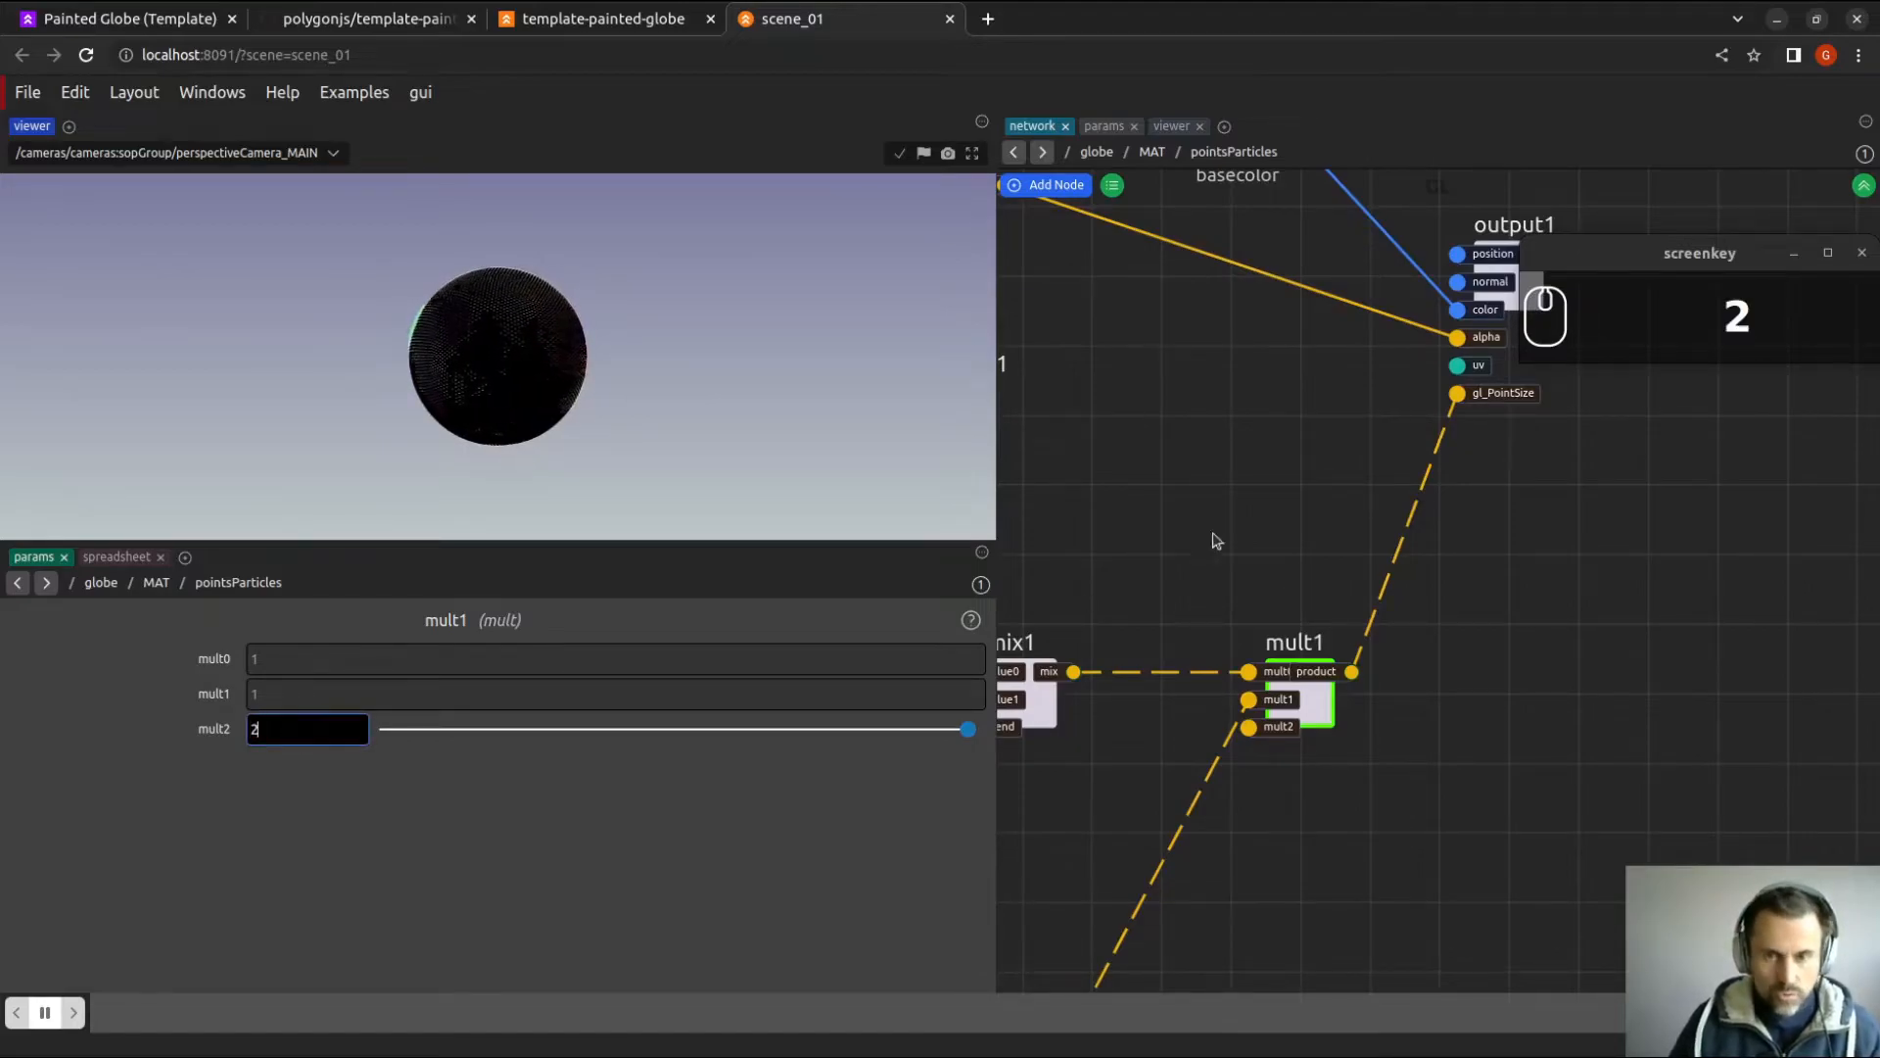
{"action": "left_click", "coordinate": [972, 154]}
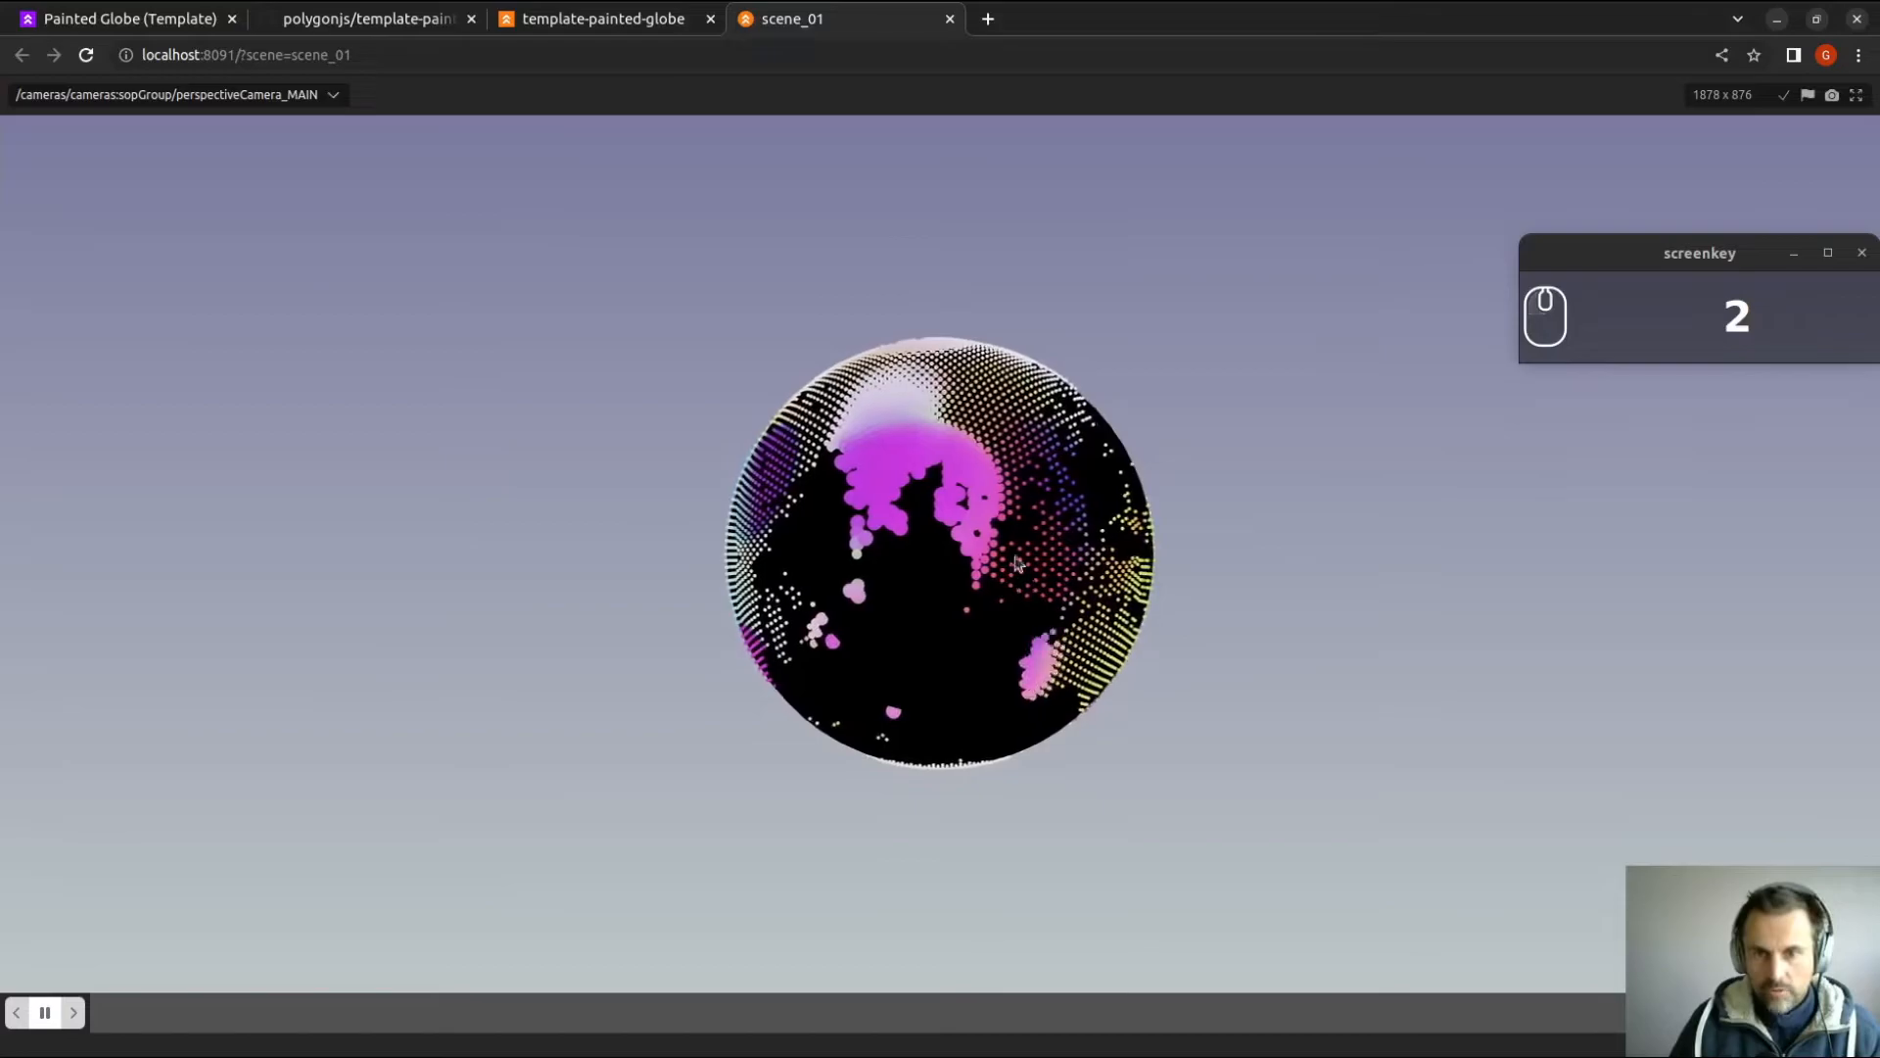
{"action": "left_click", "coordinate": [1858, 99]}
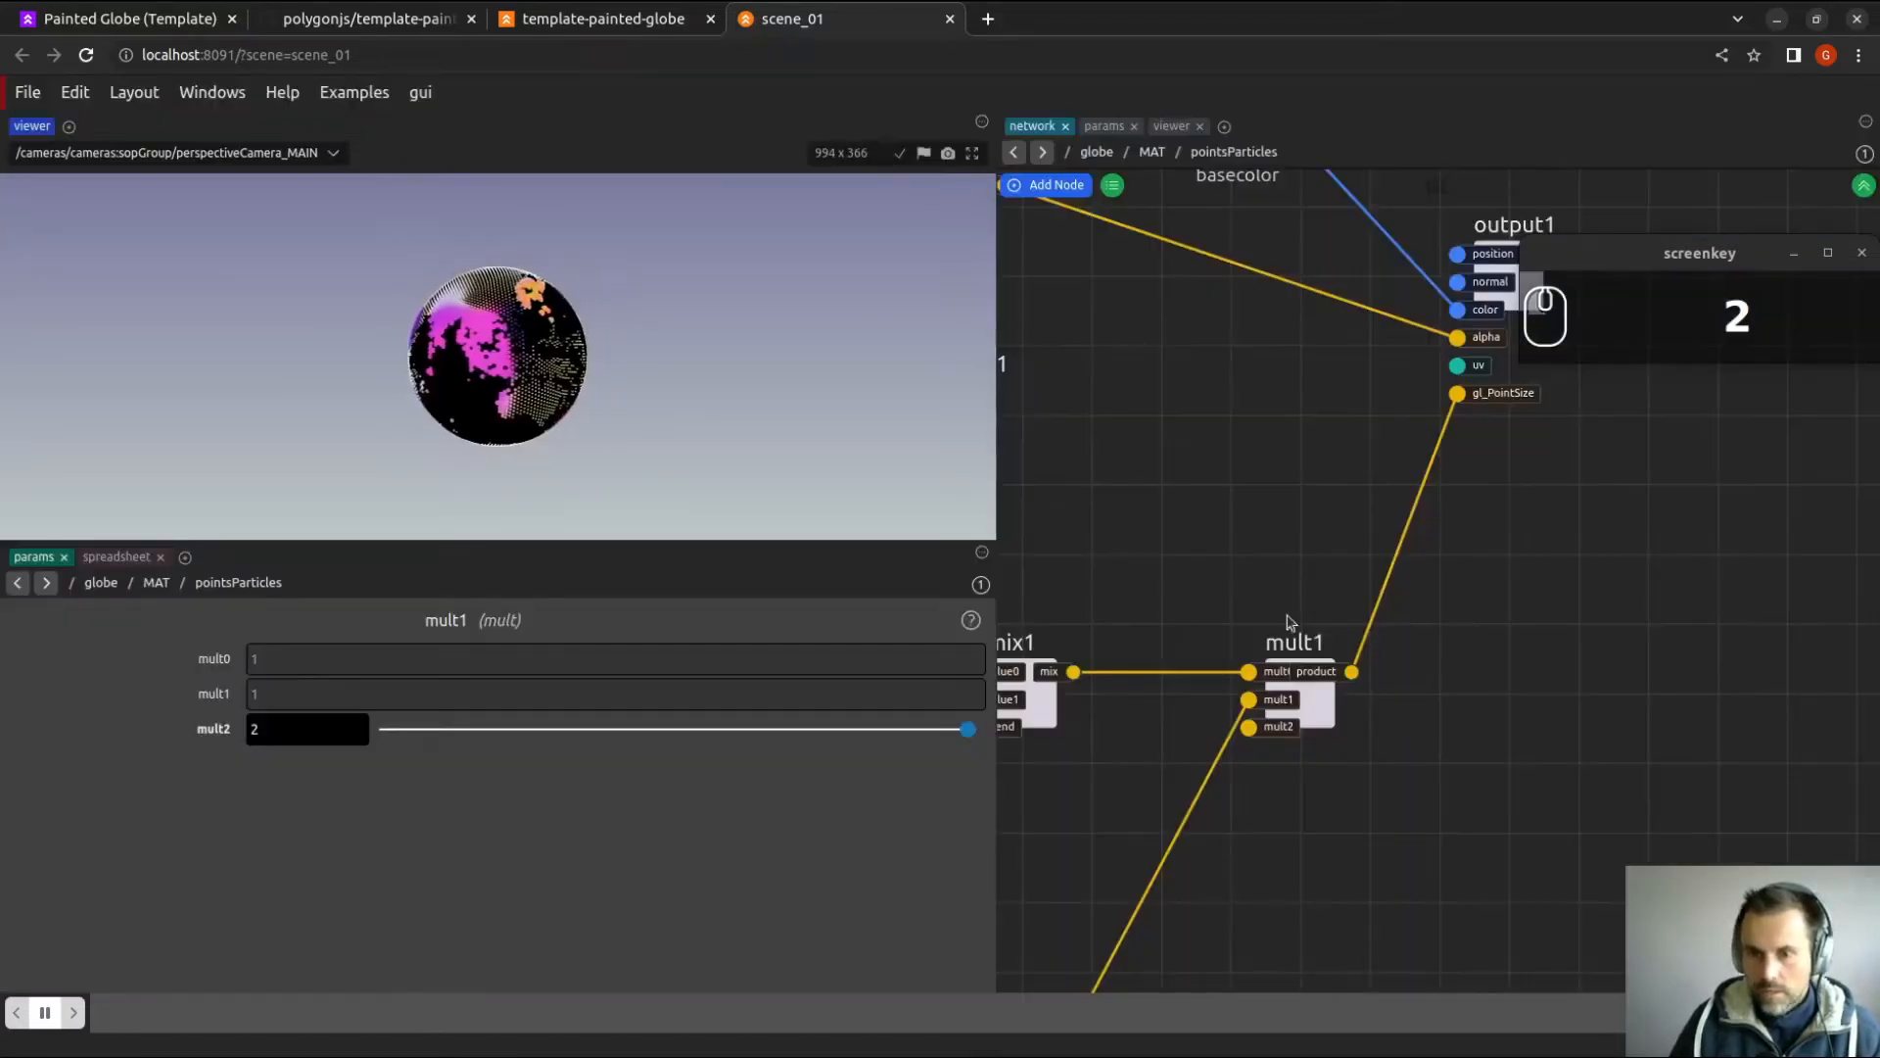
{"action": "left_click", "coordinate": [332, 734]}
{"action": "type", "text": "1"}
Add a constant node just above attribute2 in the pointsParticles network.
{"action": "left_click_drag", "start_coordinate": [1284, 414], "coordinate": [1197, 702]}
{"action": "right_click_drag", "start_coordinate": [1197, 702], "coordinate": [1181, 695]}
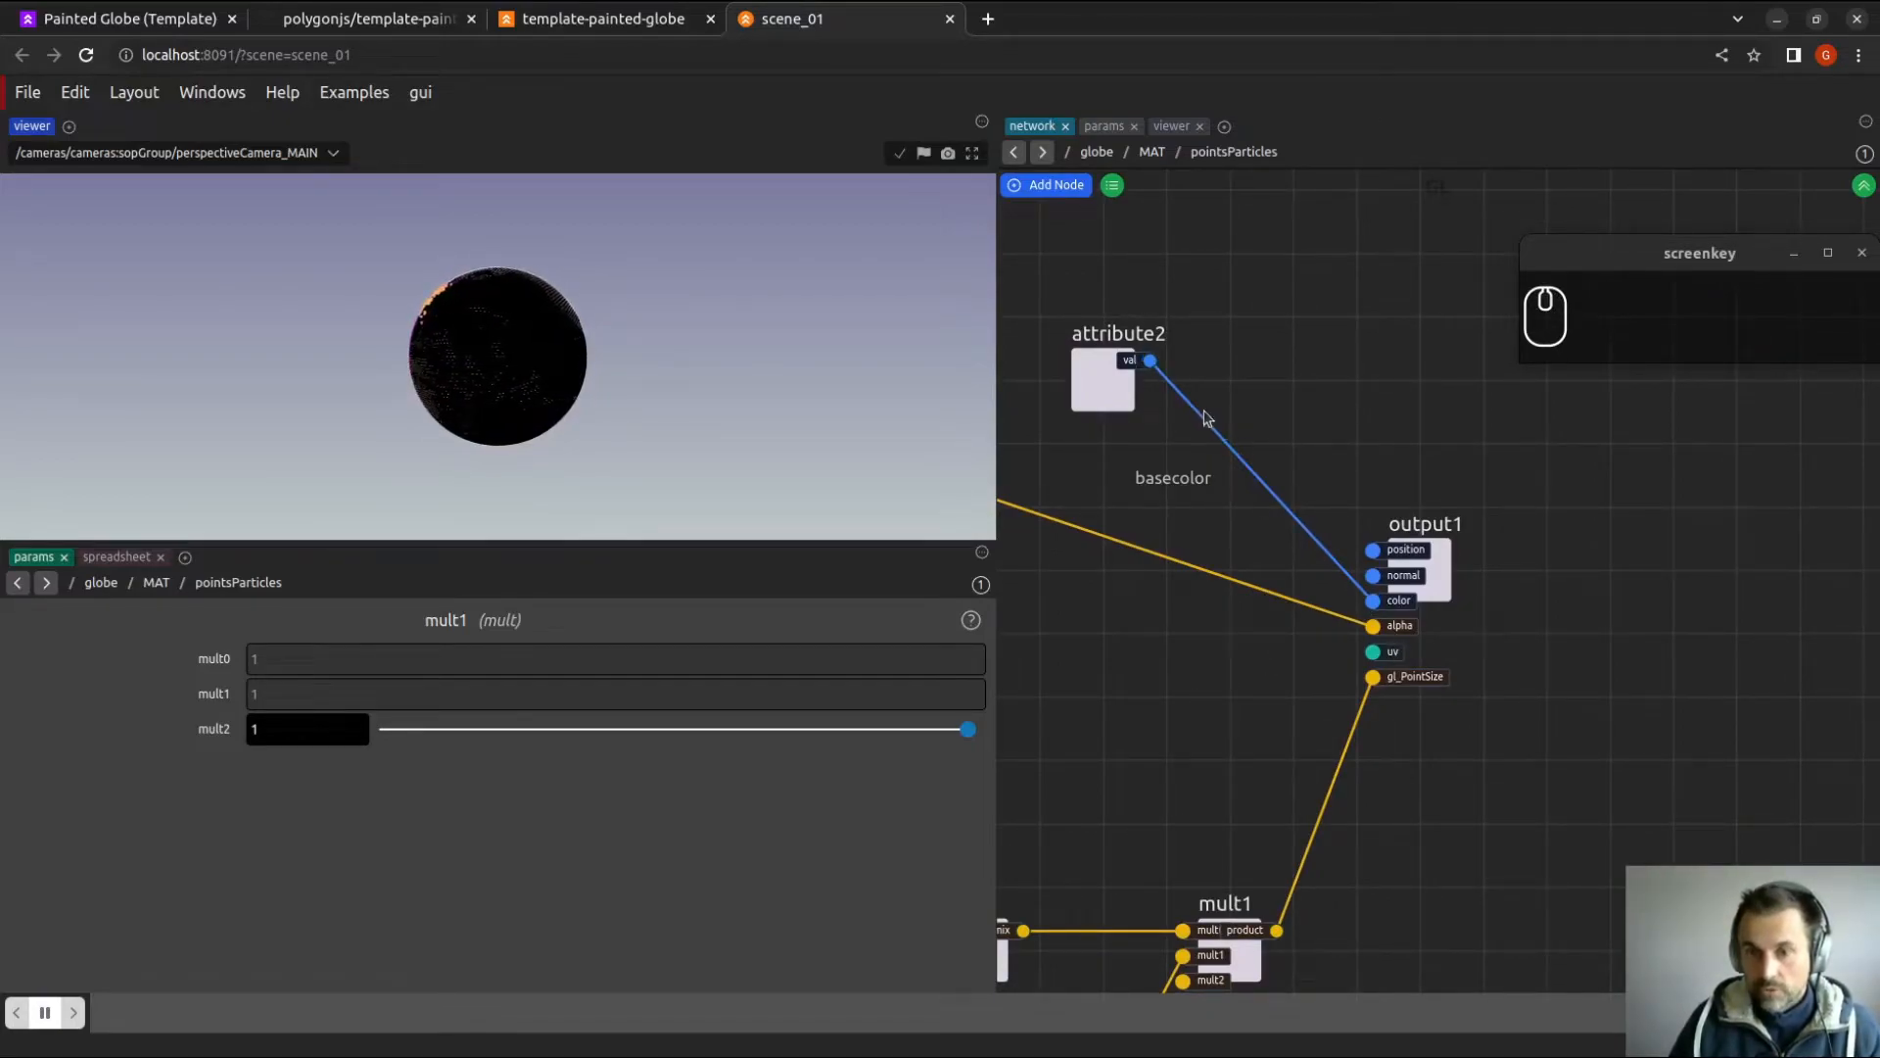
{"action": "middle_click_drag", "start_coordinate": [1183, 306], "coordinate": [1259, 350]}
{"action": "right_click_drag", "start_coordinate": [1259, 351], "coordinate": [1298, 389]}
{"action": "key", "text": "Tab"}
{"action": "type", "text": "con"}
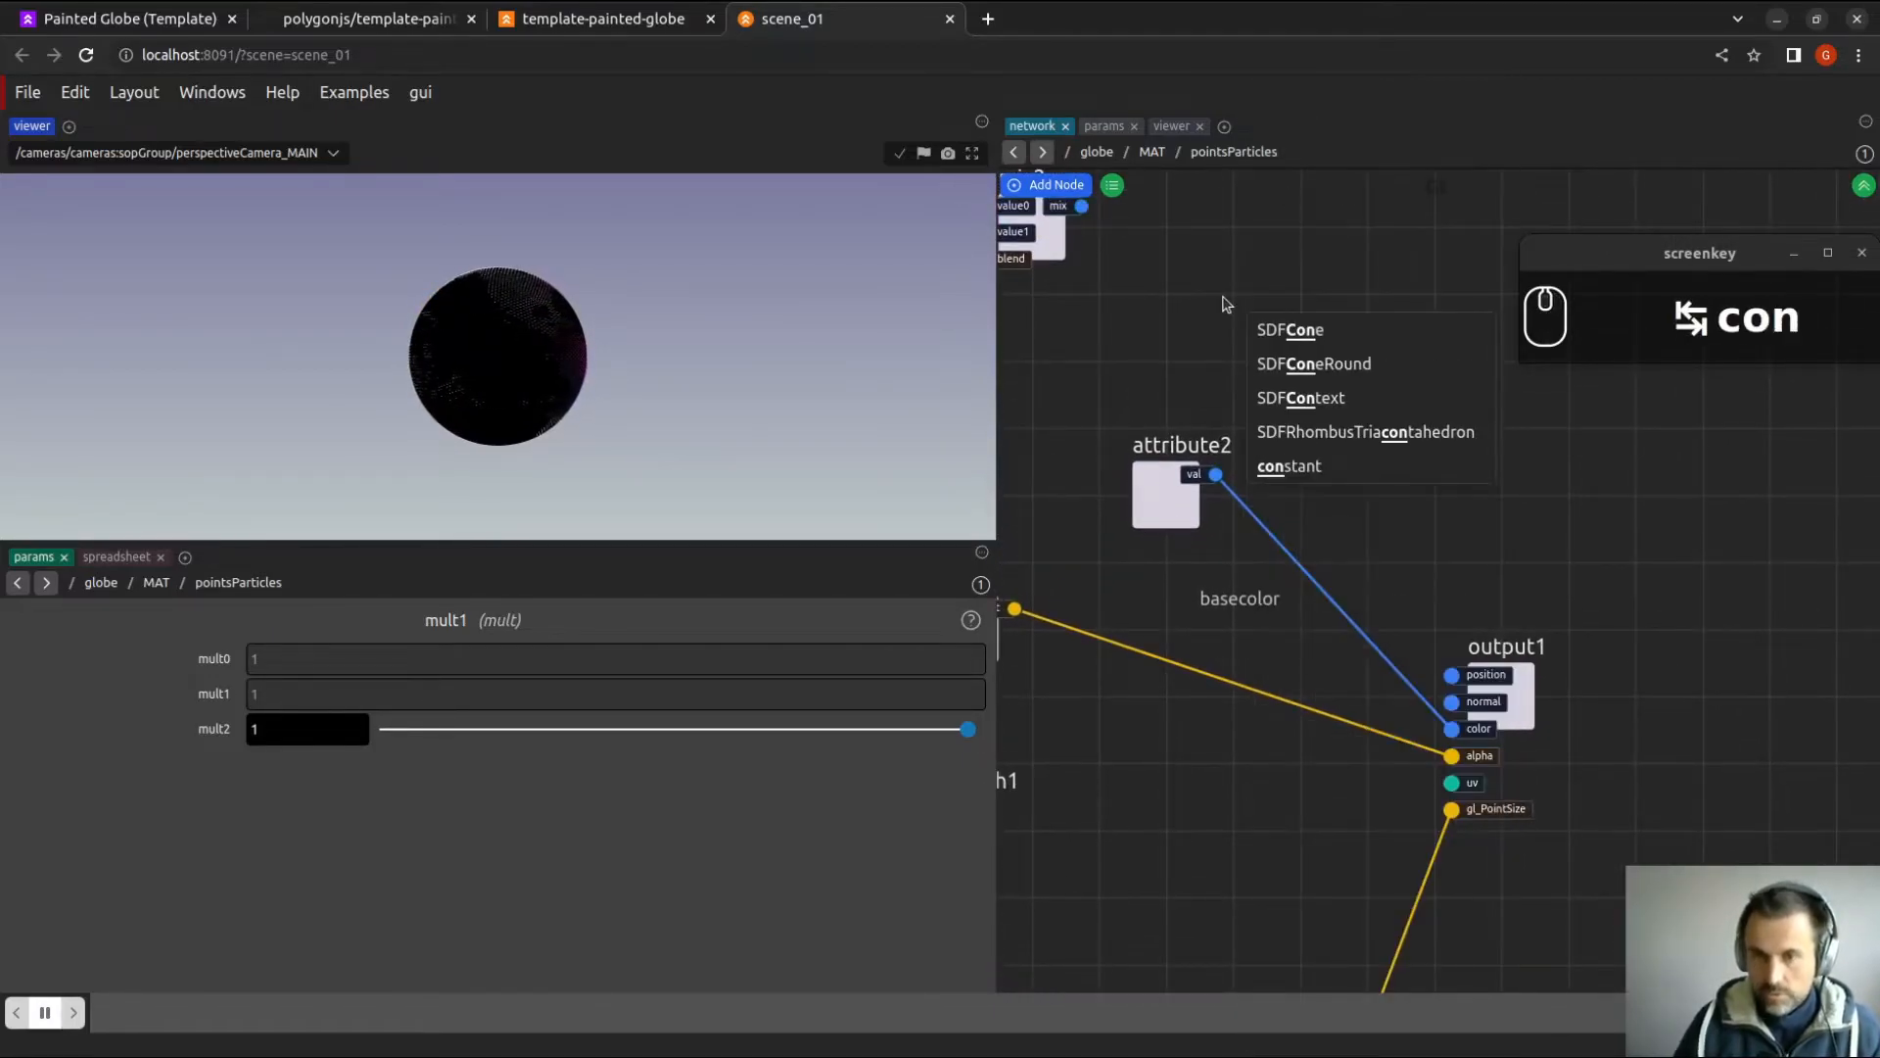
{"action": "left_click", "coordinate": [1312, 469]}
{"action": "left_click", "coordinate": [1236, 362]}
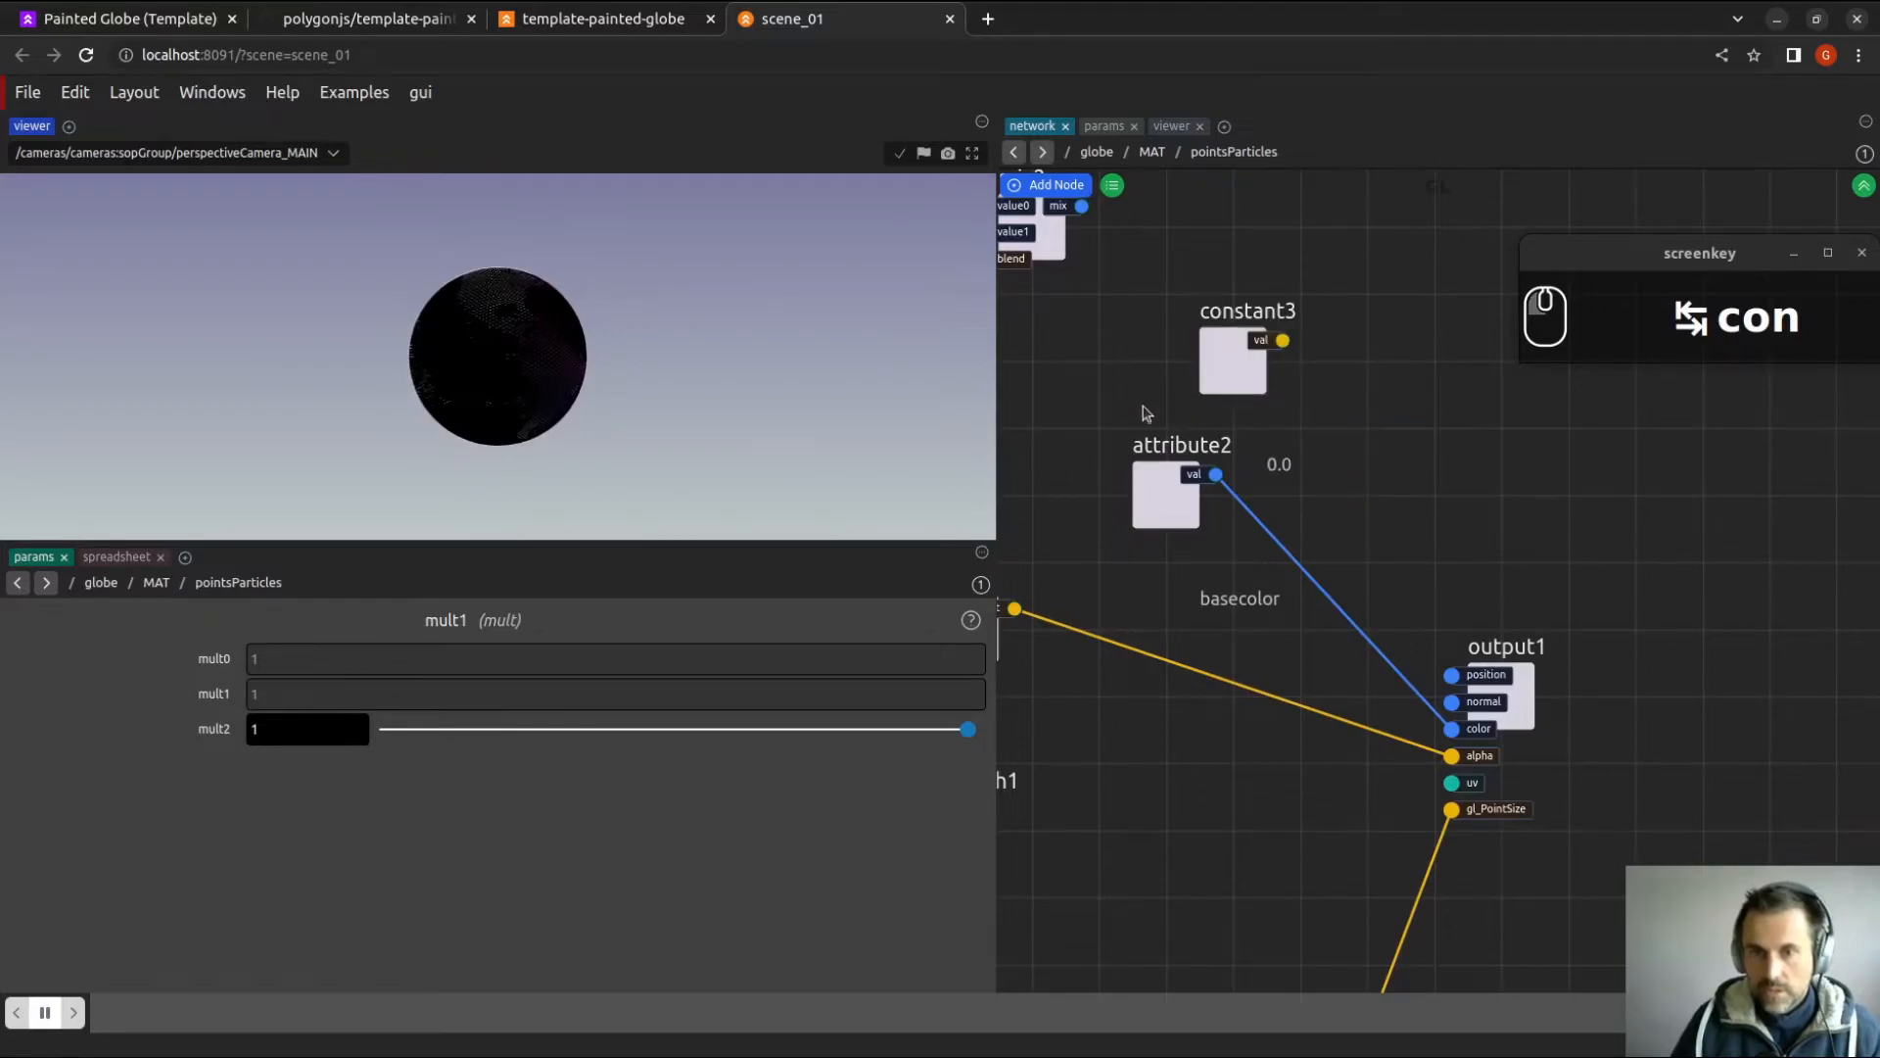
Set the new constant node's type to vec3 with a second component of 1, and move the node further above attribute2.
{"action": "left_click", "coordinate": [297, 661]}
{"action": "left_click", "coordinate": [304, 845]}
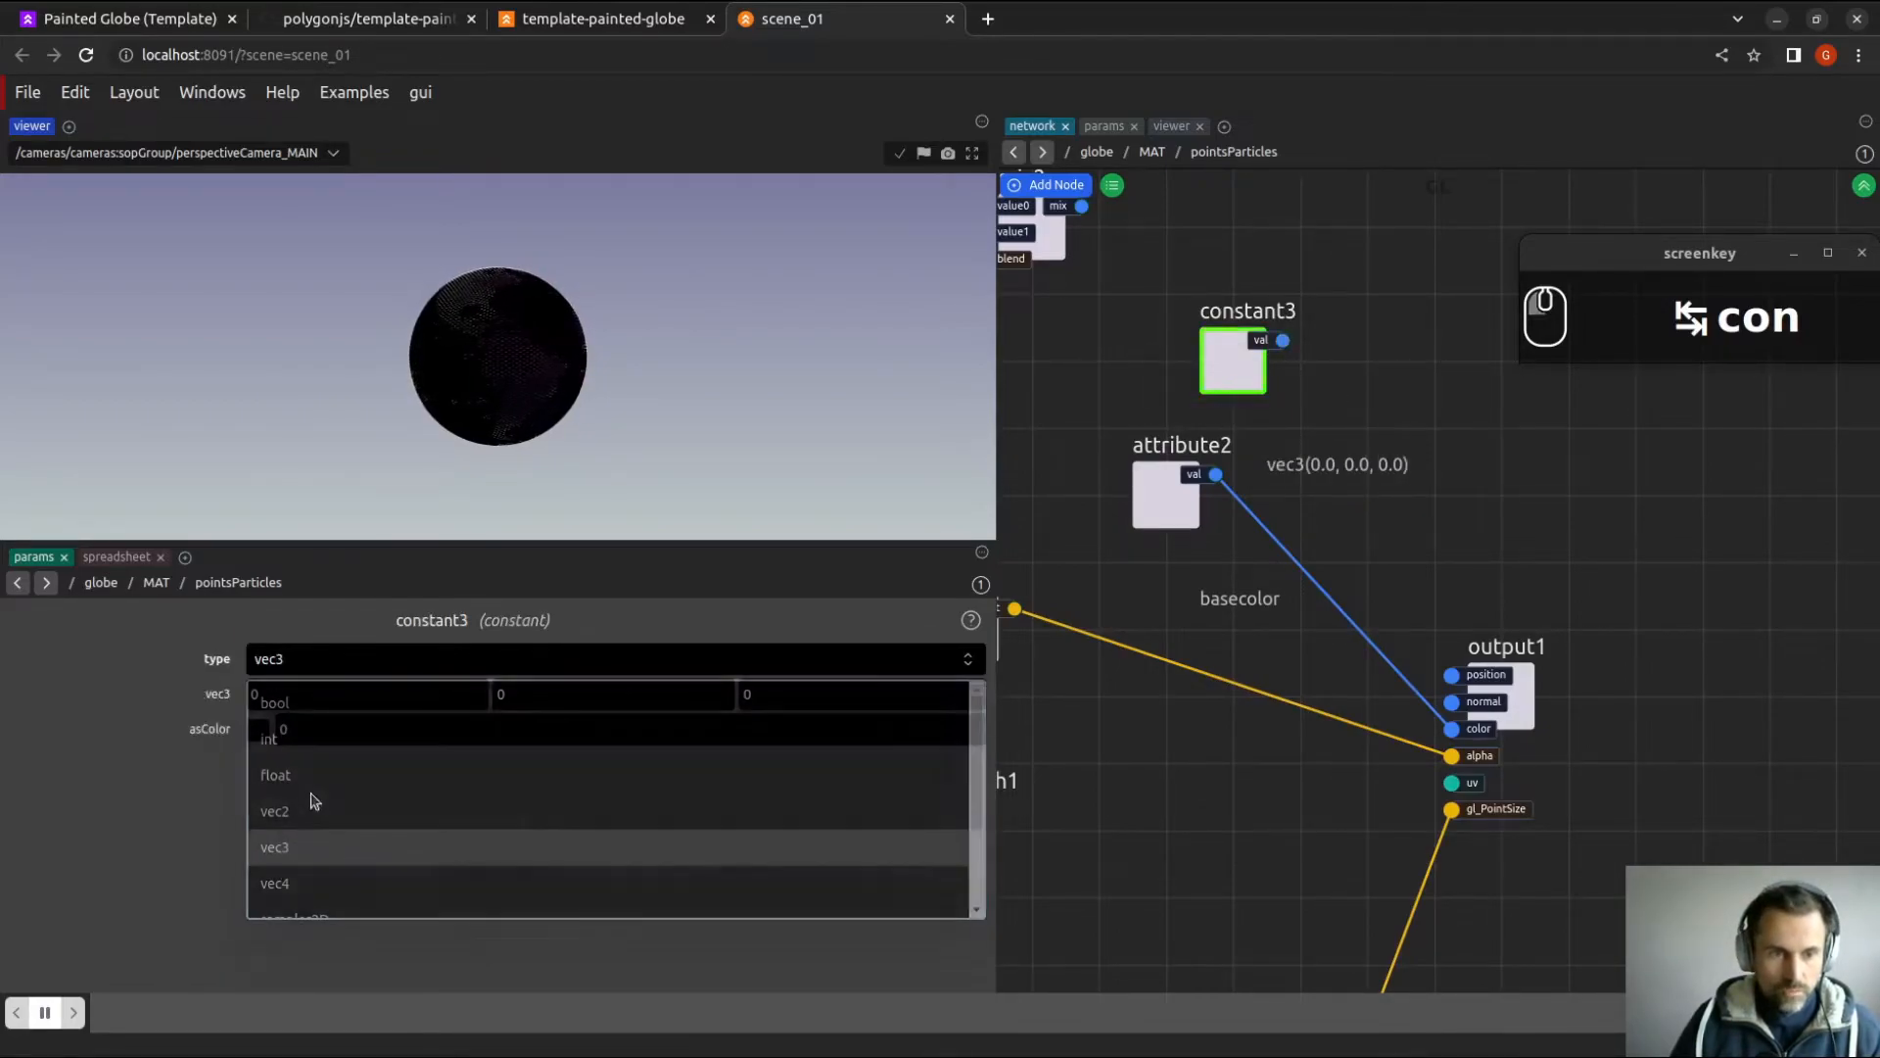
{"action": "left_click", "coordinate": [499, 697]}
{"action": "type", "text": "1"}
{"action": "left_click", "coordinate": [1206, 580]}
{"action": "left_click_drag", "start_coordinate": [1235, 364], "coordinate": [1236, 297]}
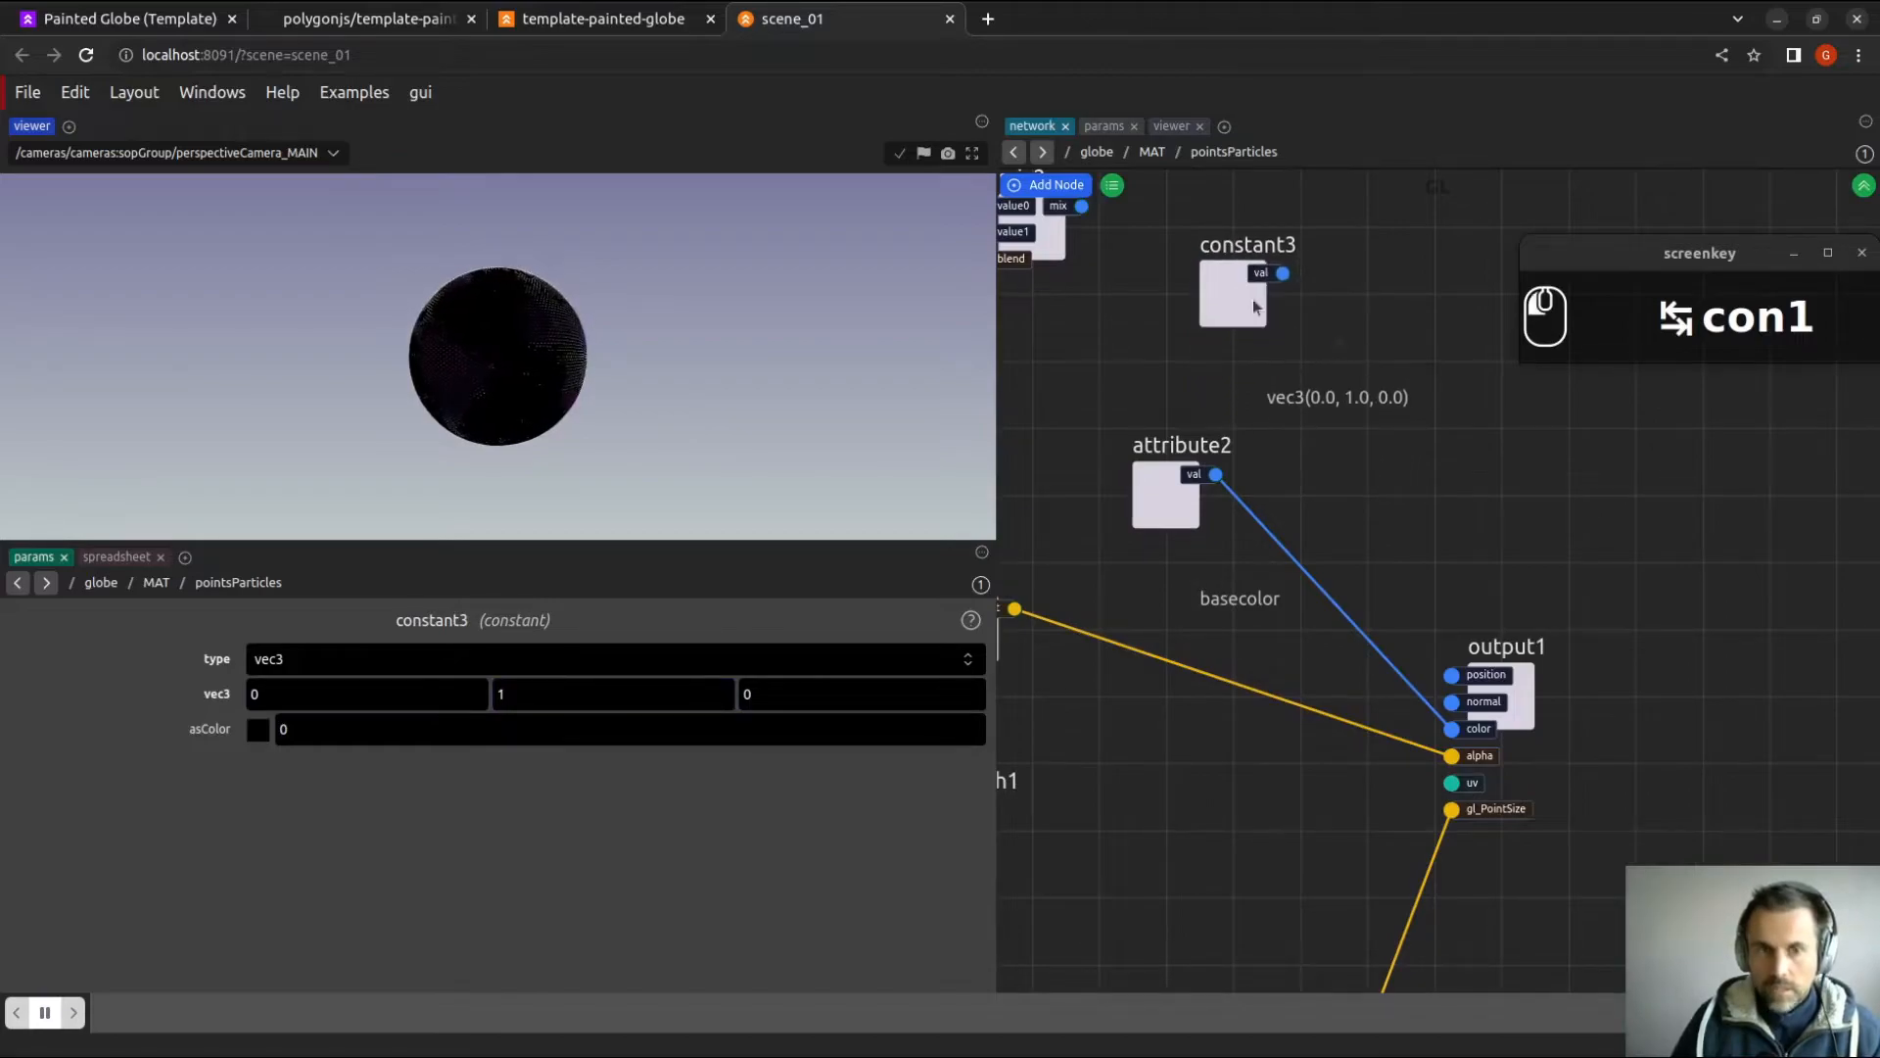
Display the constant3 vec3 value as a color and set it to bright green.
{"action": "left_click", "coordinate": [257, 729]}
{"action": "left_click", "coordinate": [261, 695]}
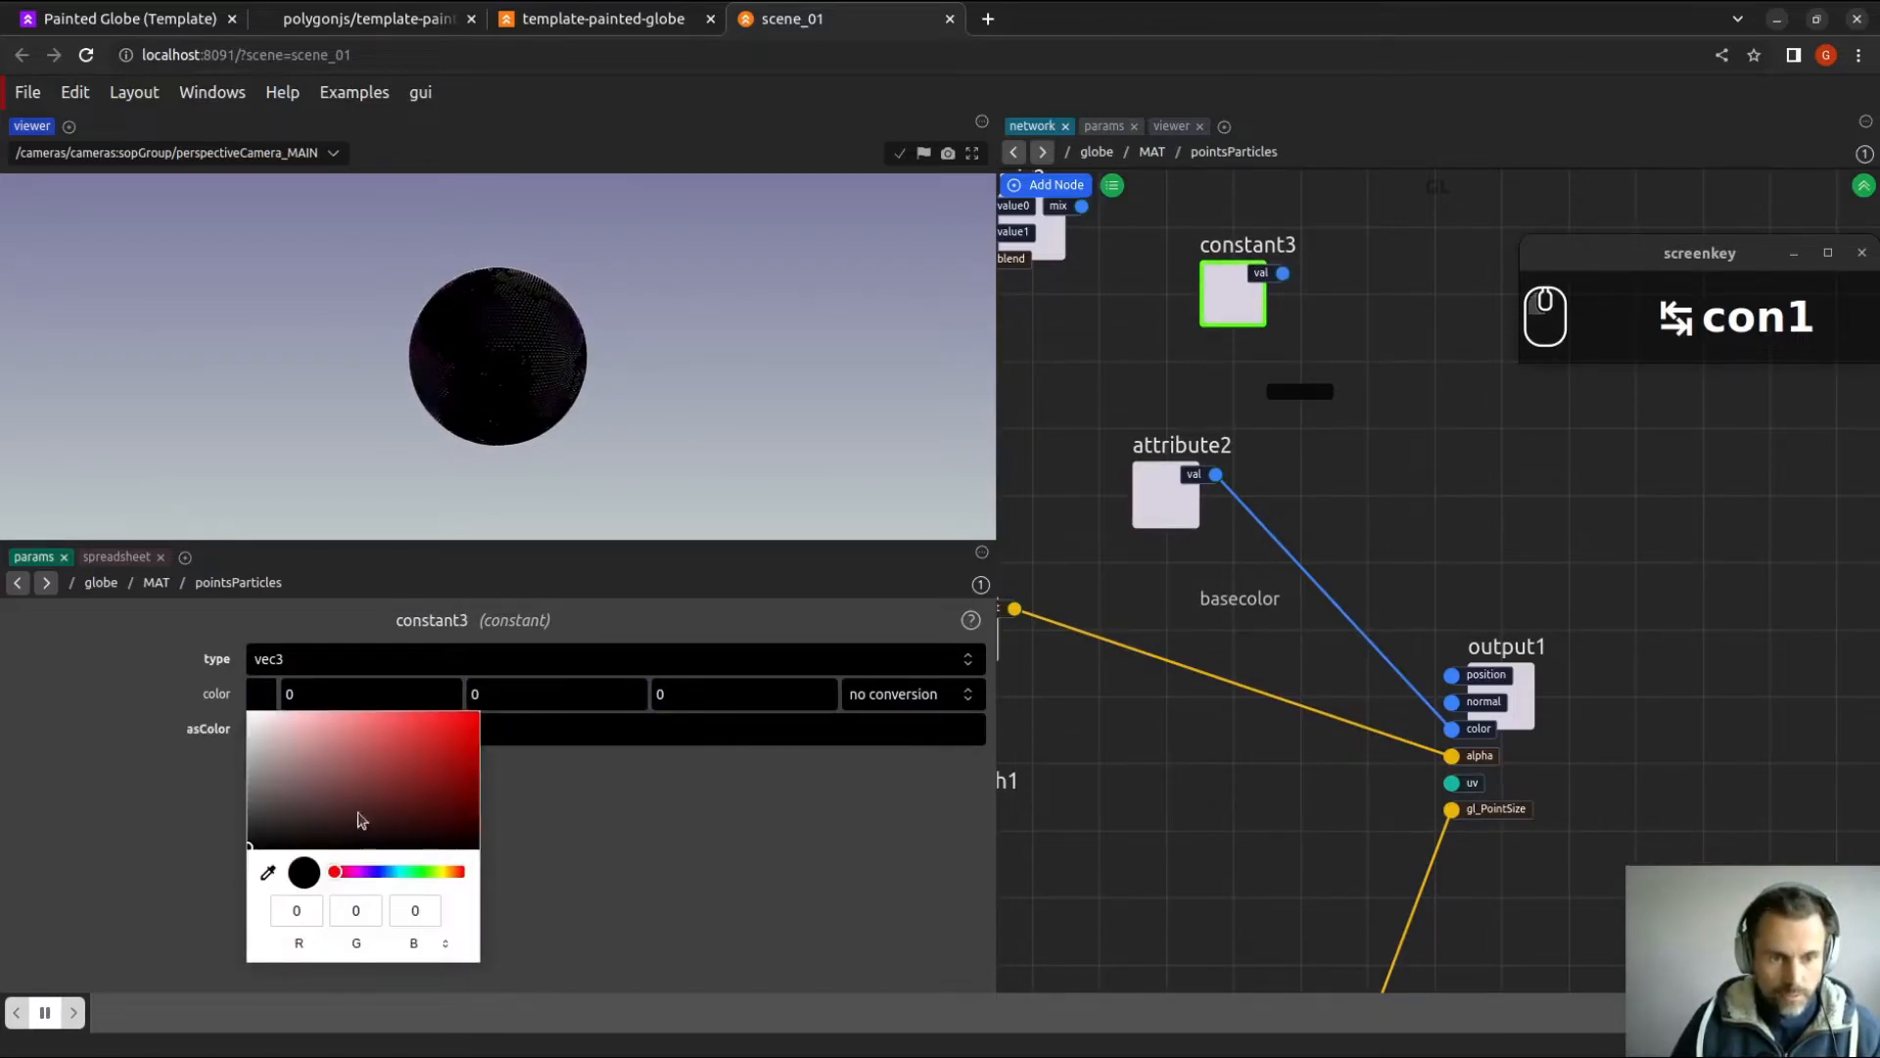
{"action": "left_click", "coordinate": [428, 871]}
{"action": "left_click", "coordinate": [474, 717]}
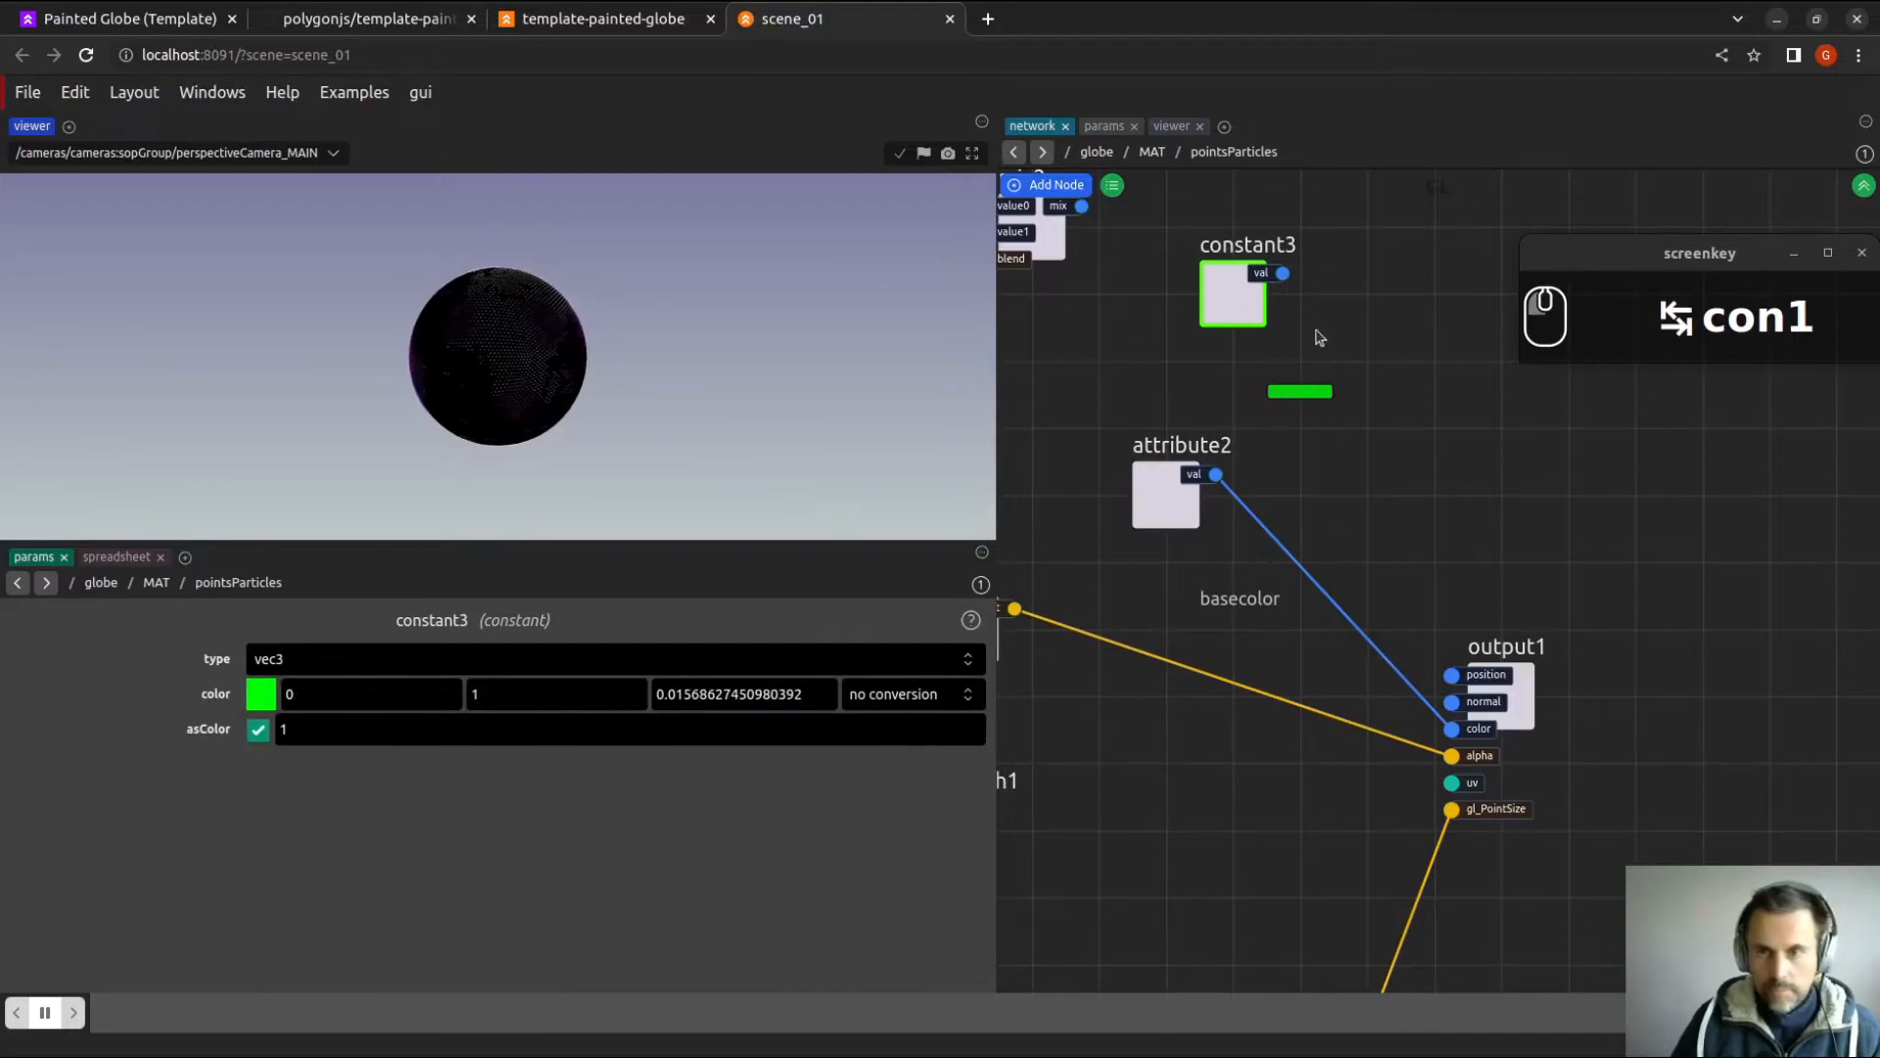
Test constant3 on output1's color input, reconnect attribute2 to color, and remove constant3.
{"action": "left_click_drag", "start_coordinate": [1283, 274], "coordinate": [1451, 728]}
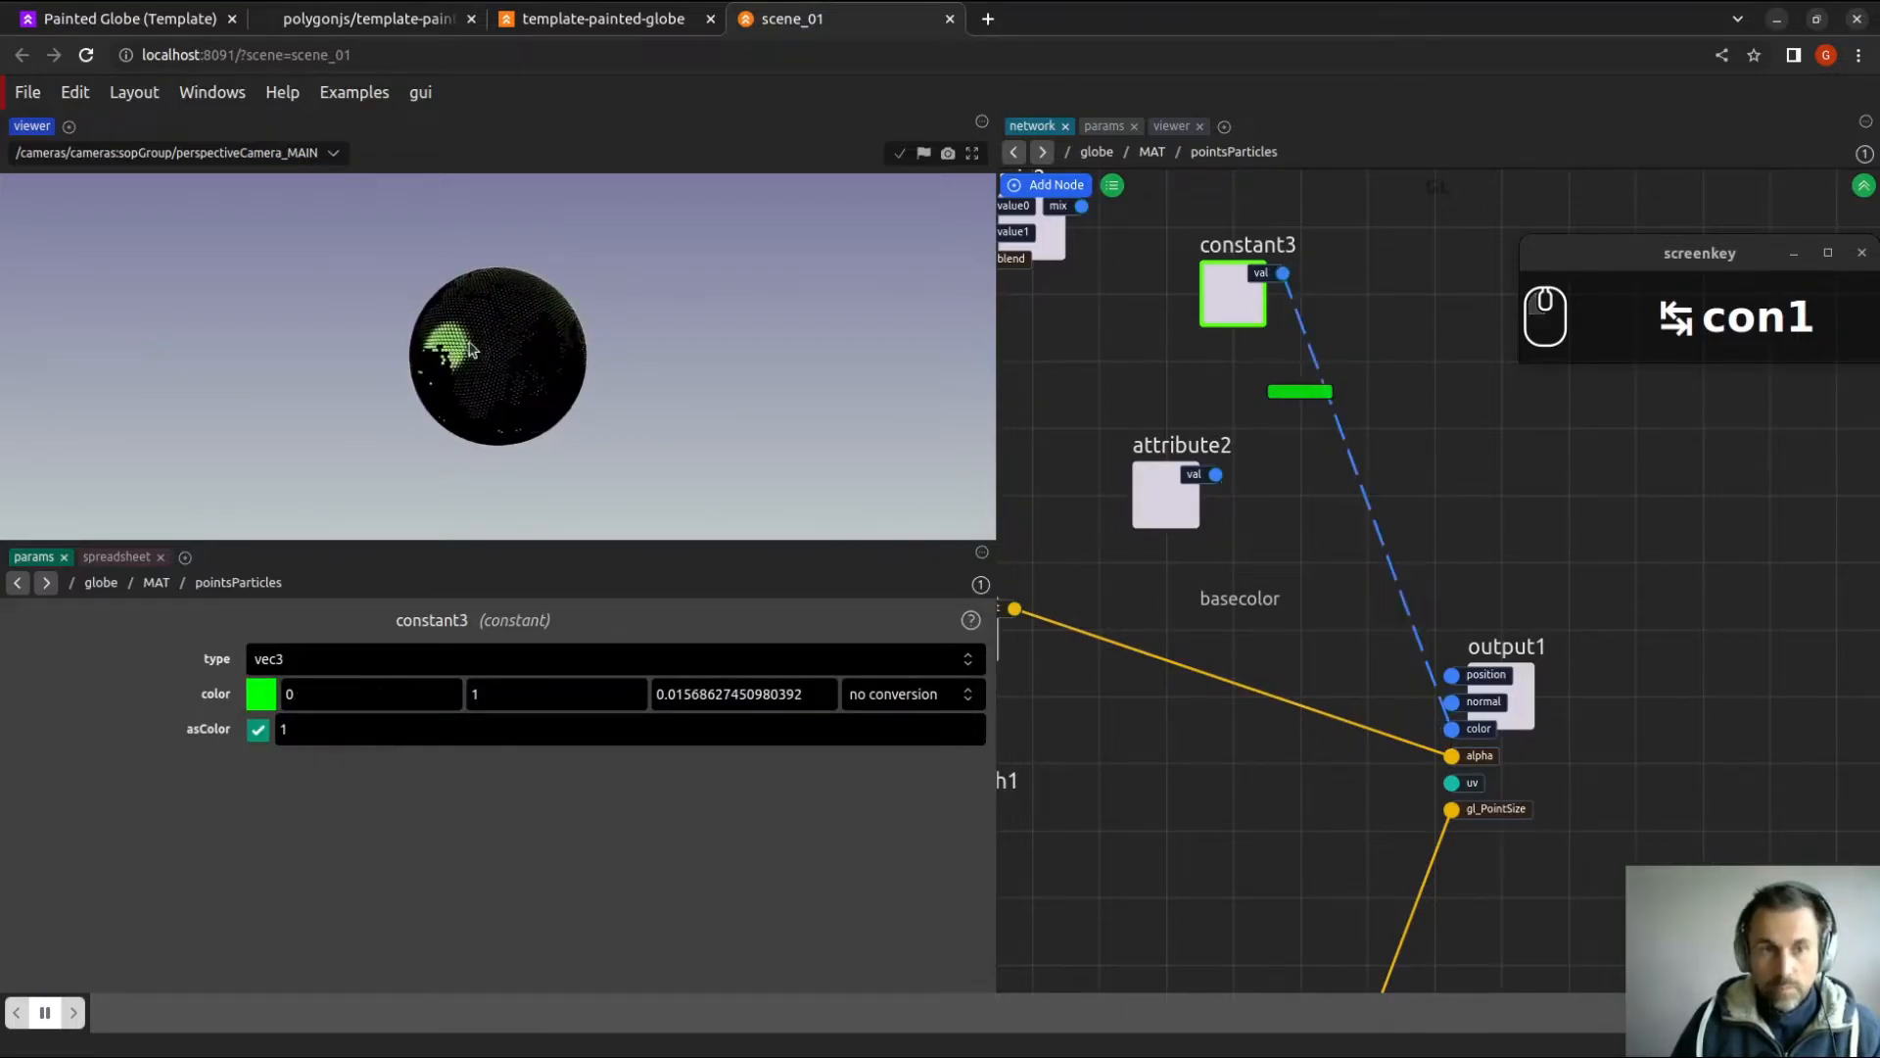
{"action": "left_click_drag", "start_coordinate": [1215, 474], "coordinate": [1448, 738]}
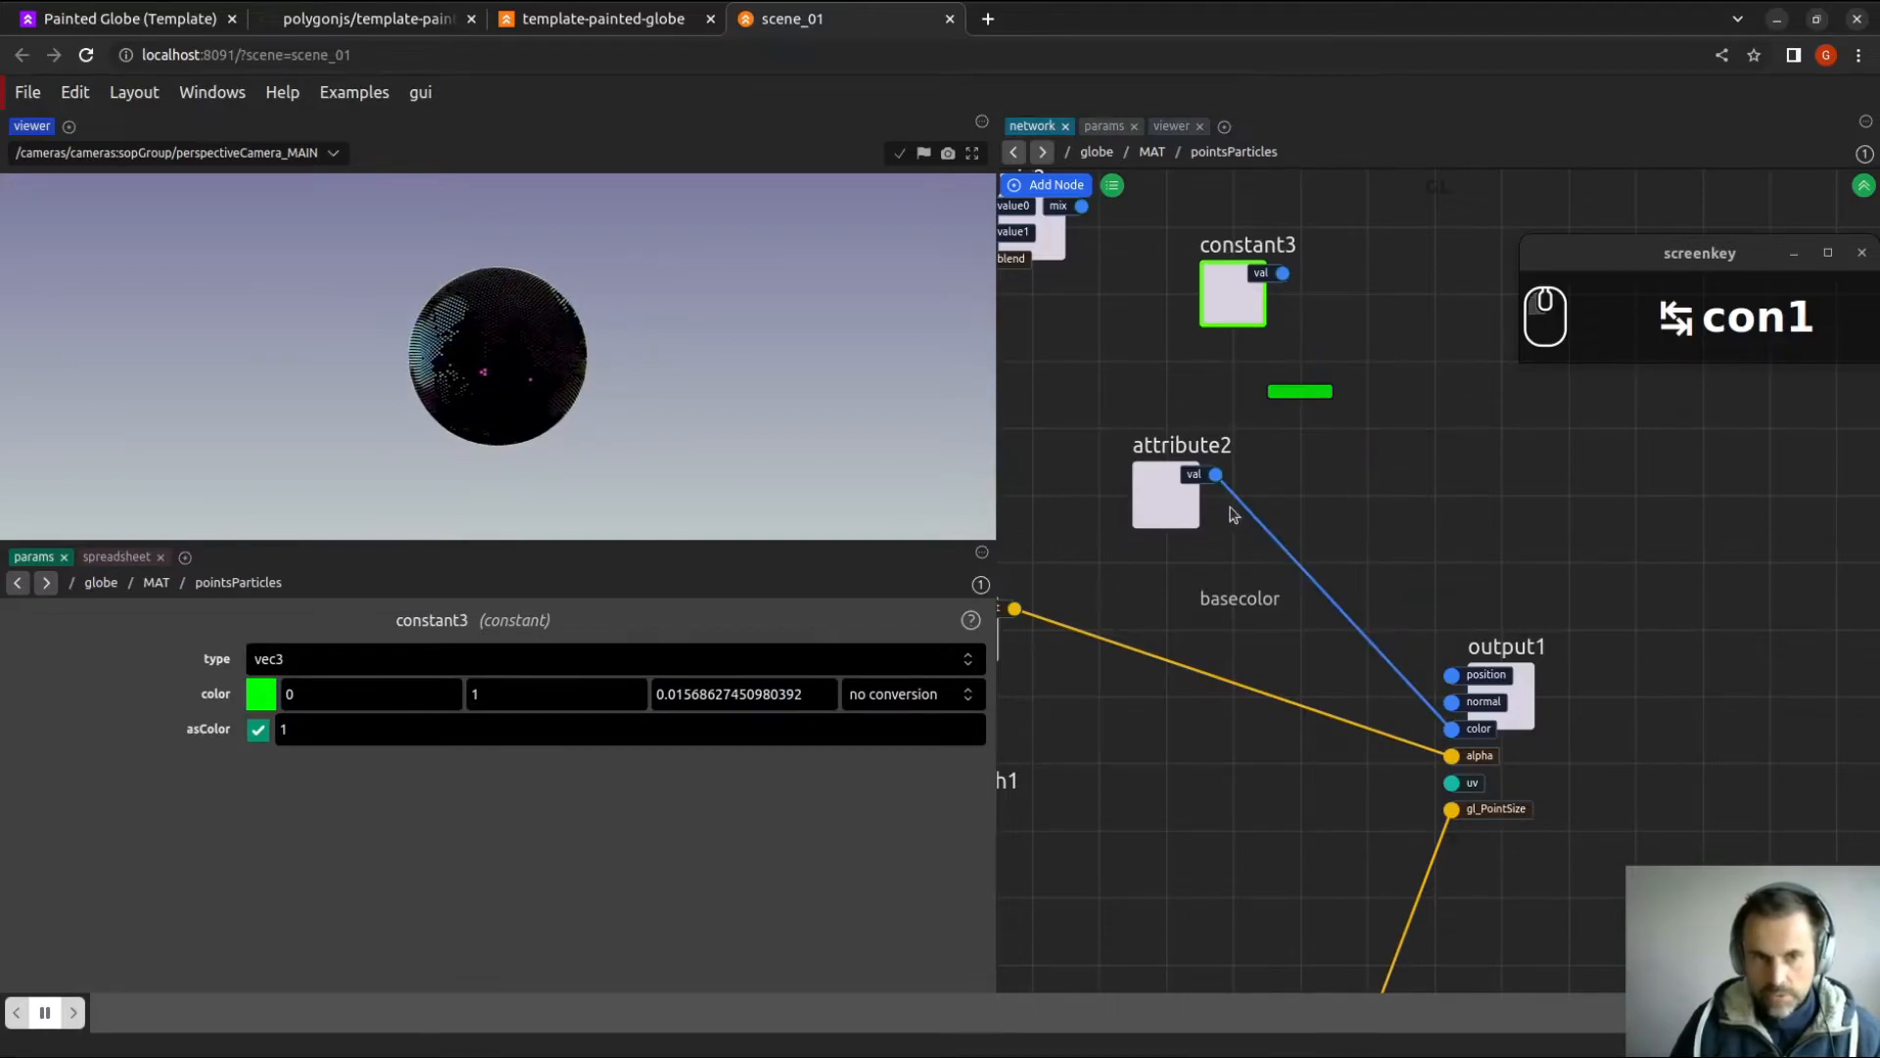
{"action": "key", "text": "ctrl+x"}
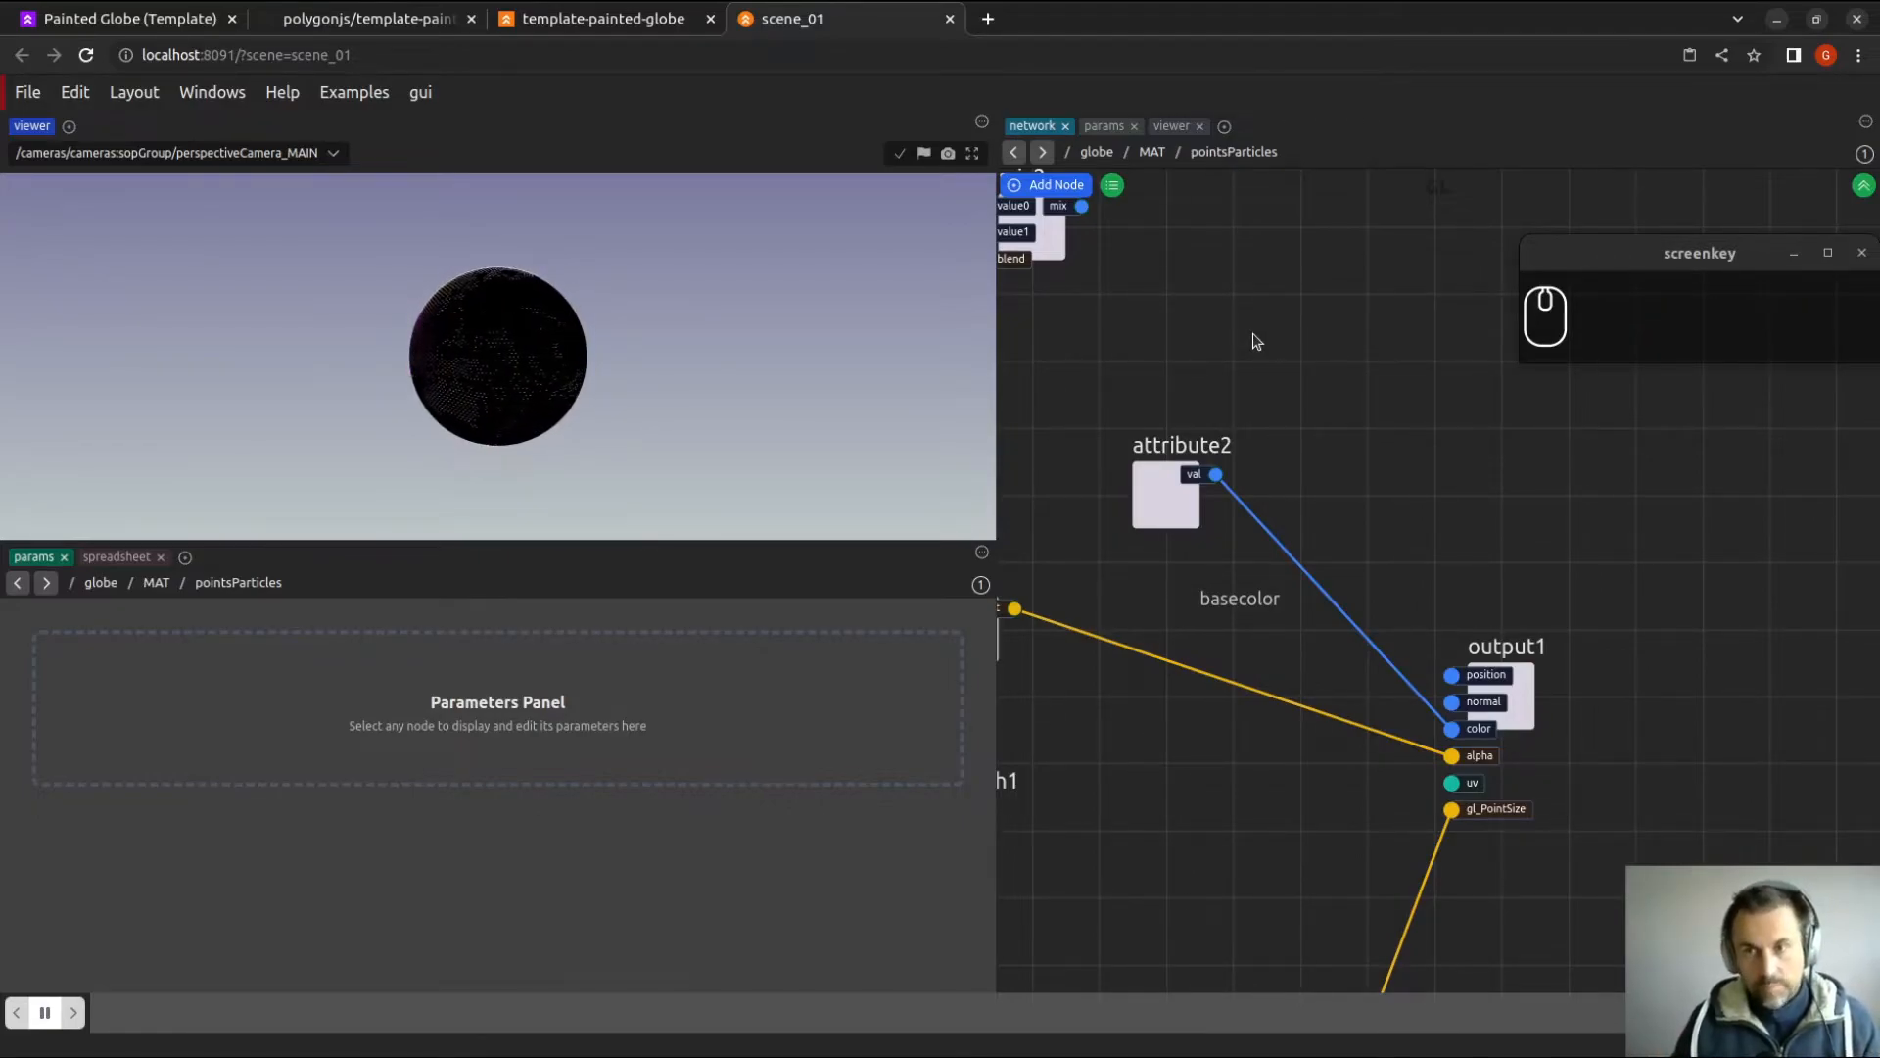
Open the particlesSystemGpu1 network in globe and select the multAdd3, floatToVec3_1, hsvToRgb1, attribute3 and mix1 nodes.
{"action": "left_click", "coordinate": [1866, 188]}
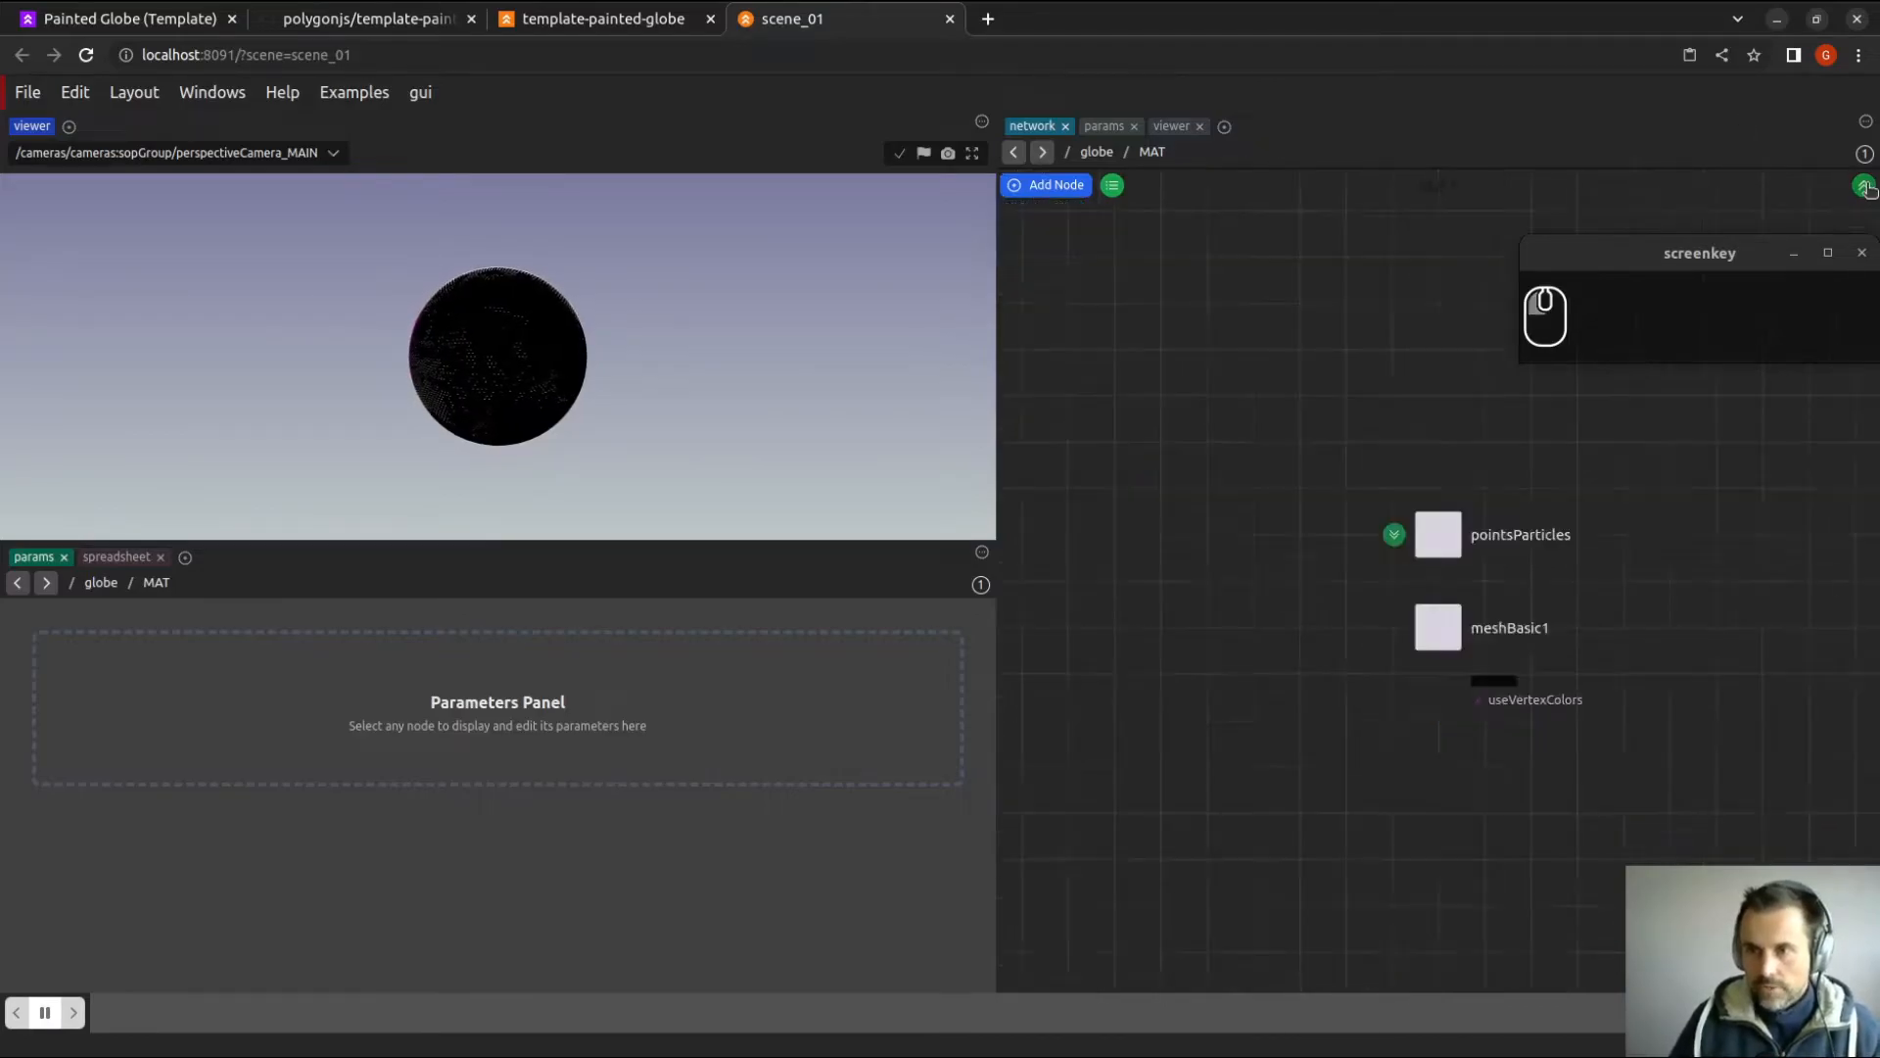
{"action": "left_click", "coordinate": [1866, 188]}
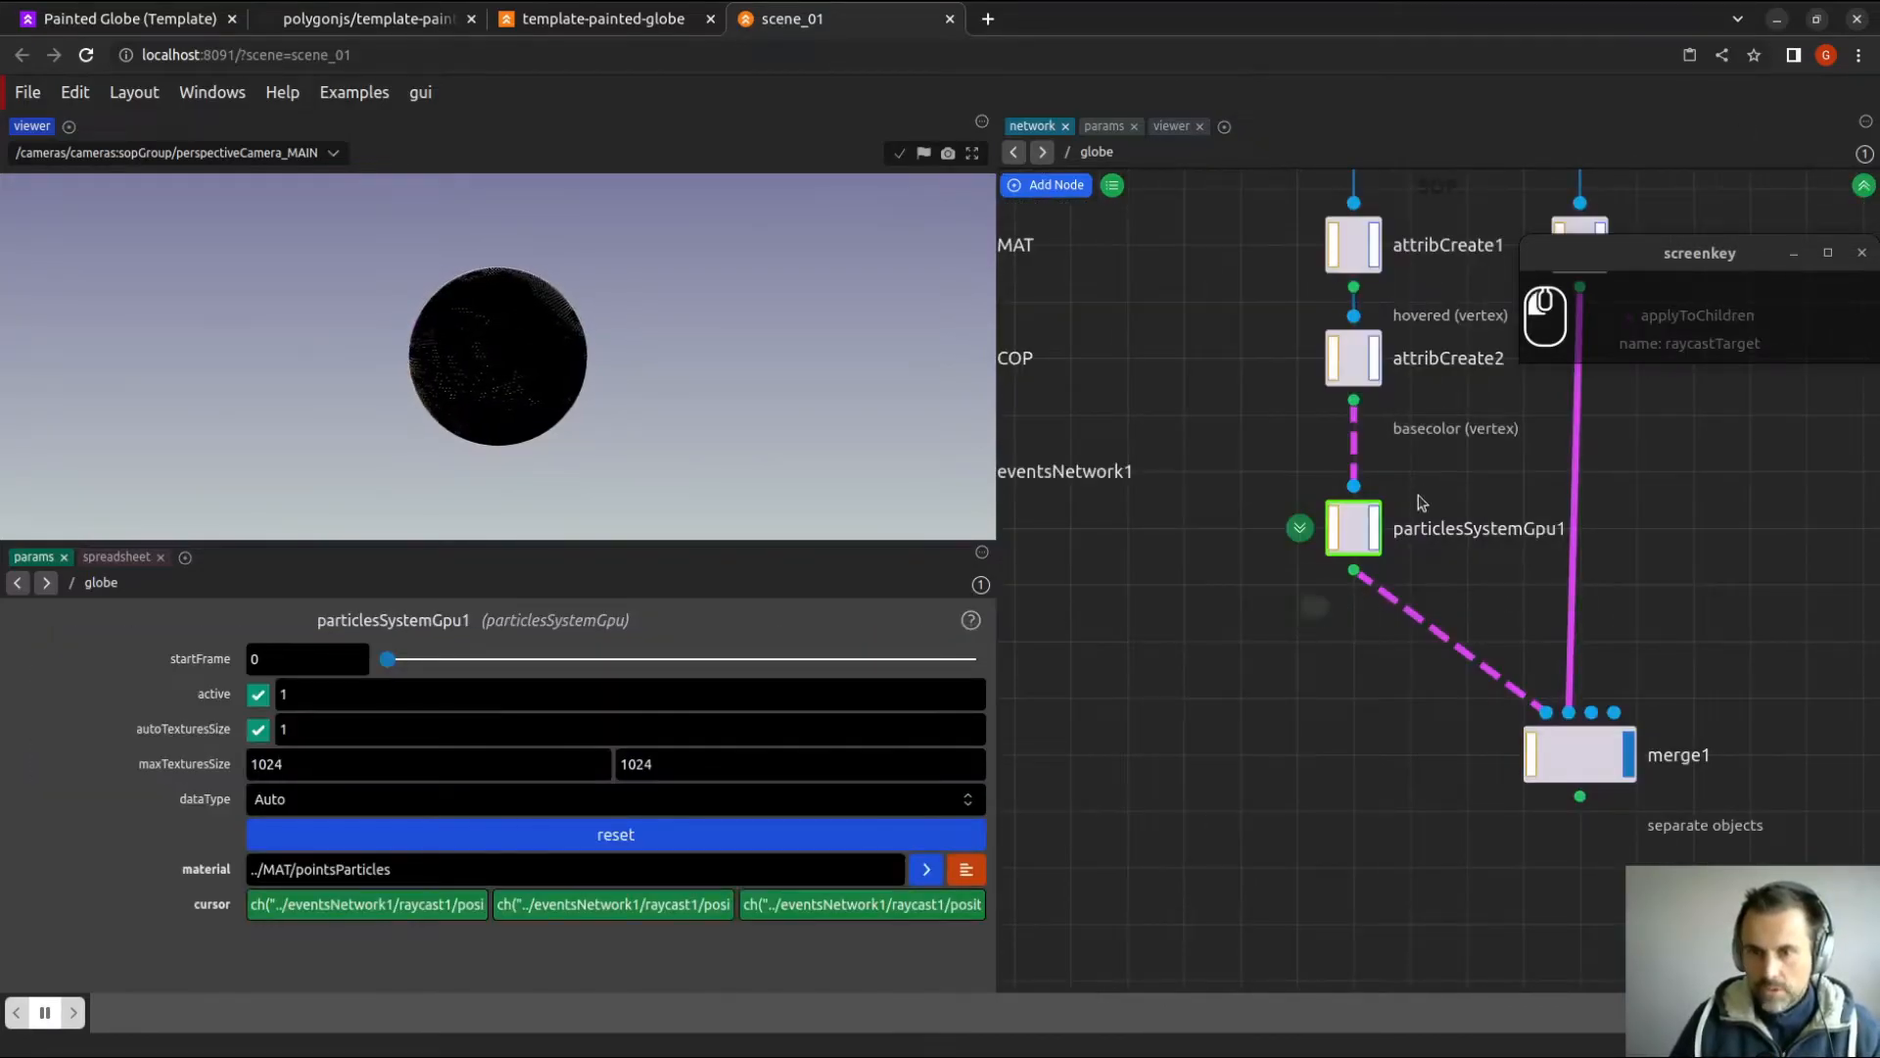
{"action": "left_click", "coordinate": [1299, 528]}
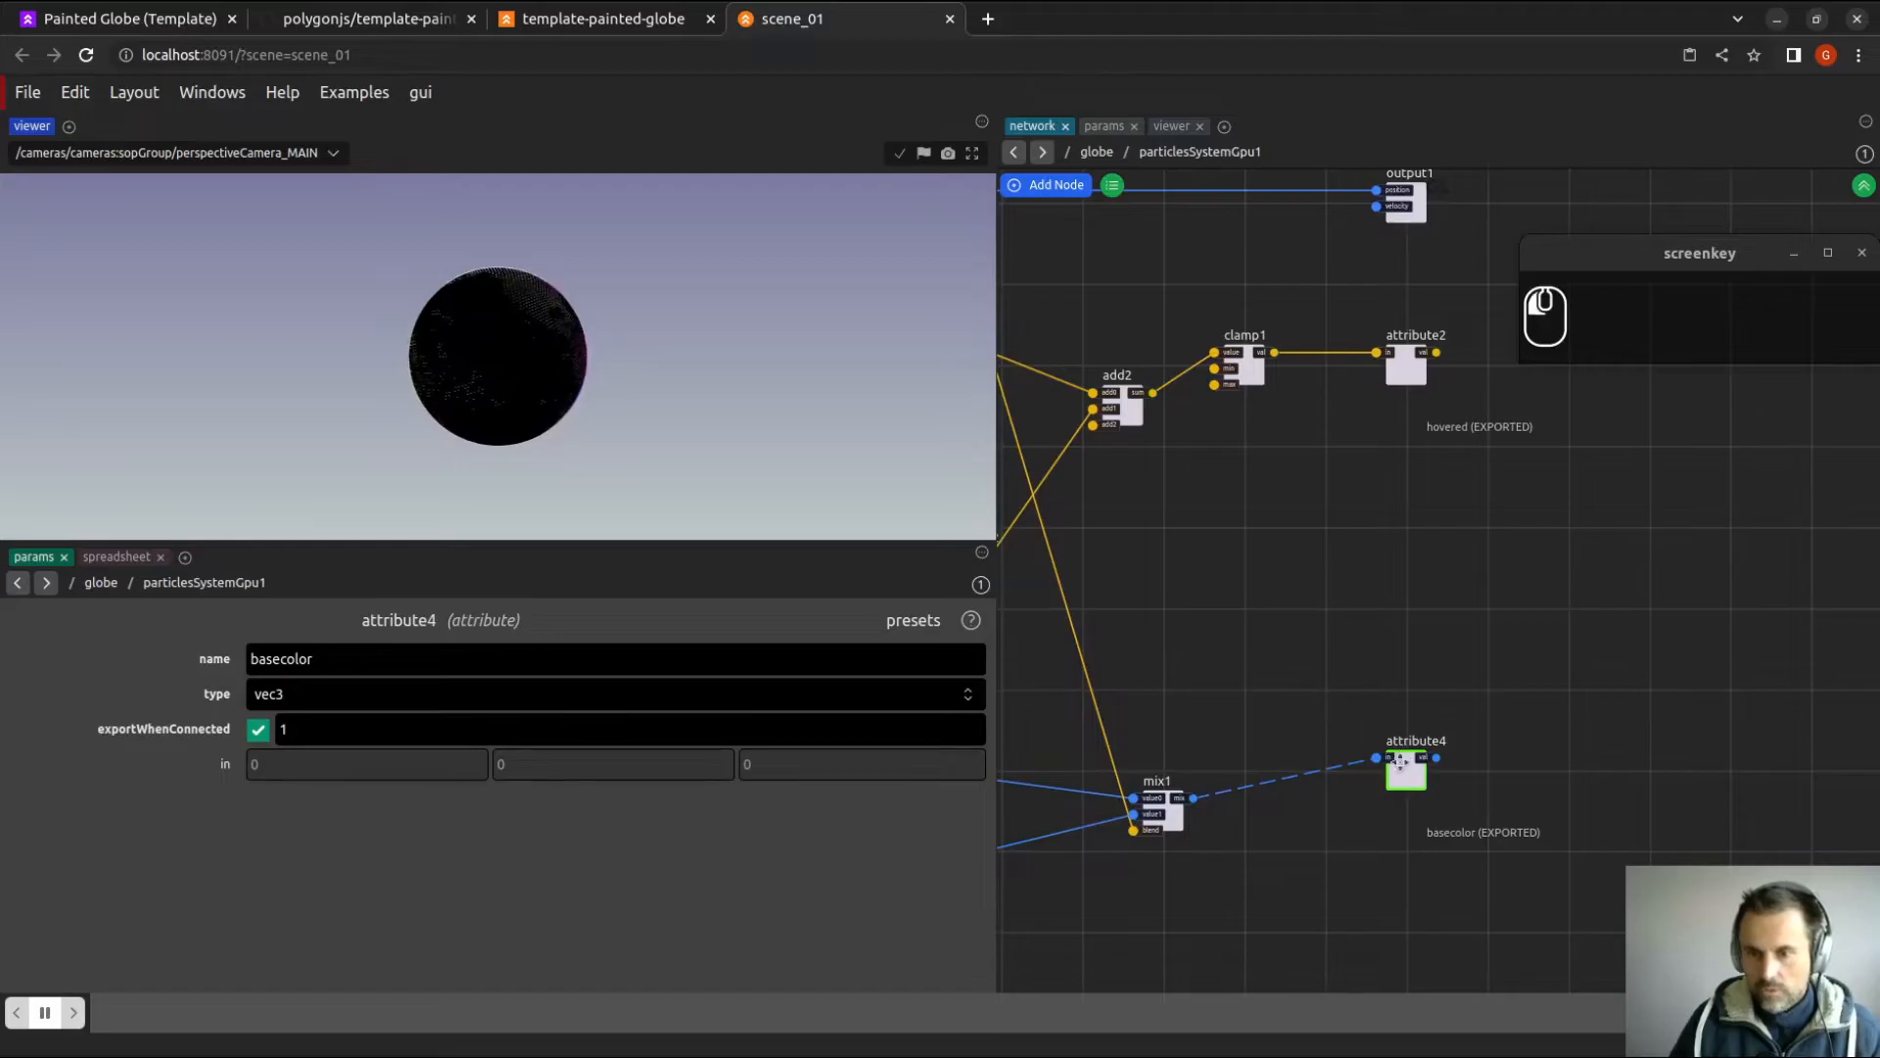
{"action": "middle_click_drag", "start_coordinate": [1334, 680], "coordinate": [1809, 607]}
{"action": "scroll", "coordinate": [1645, 603], "scroll_direction": "down", "scroll_amount": 3}
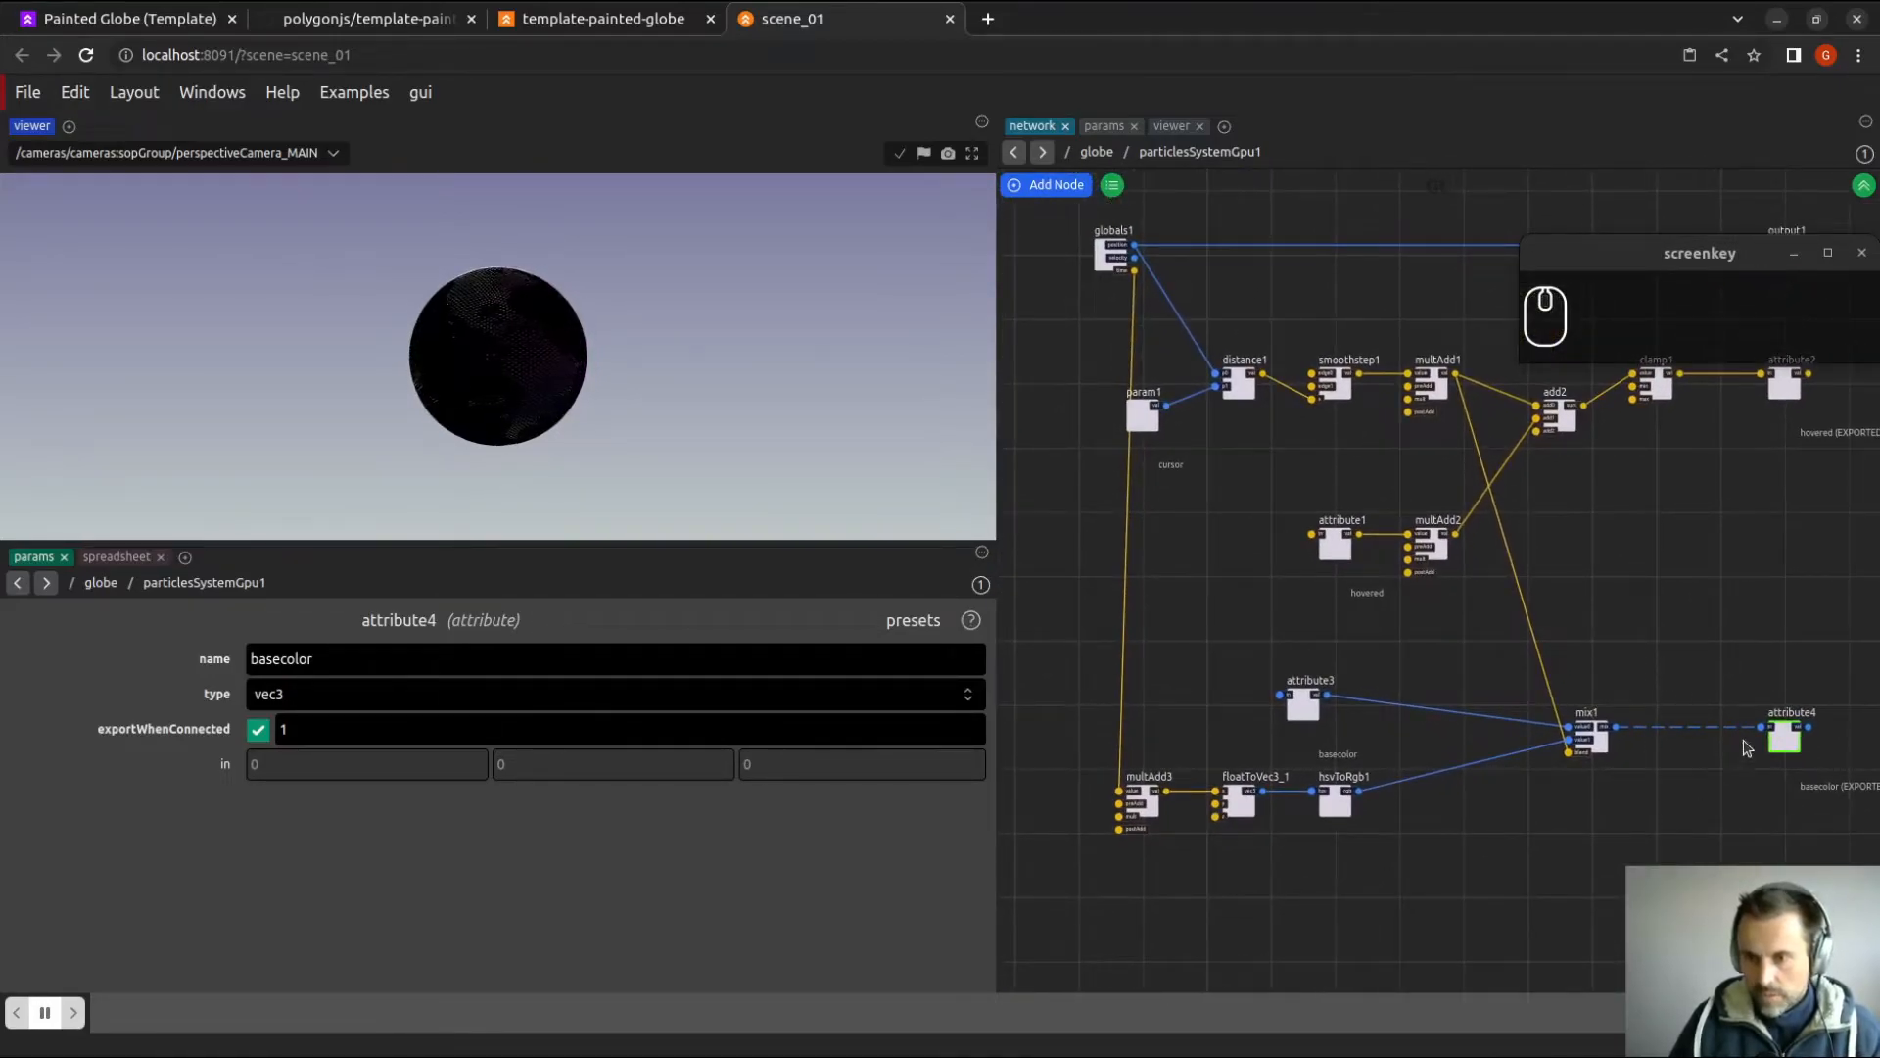
{"action": "left_click_drag", "start_coordinate": [1648, 835], "coordinate": [1123, 678]}
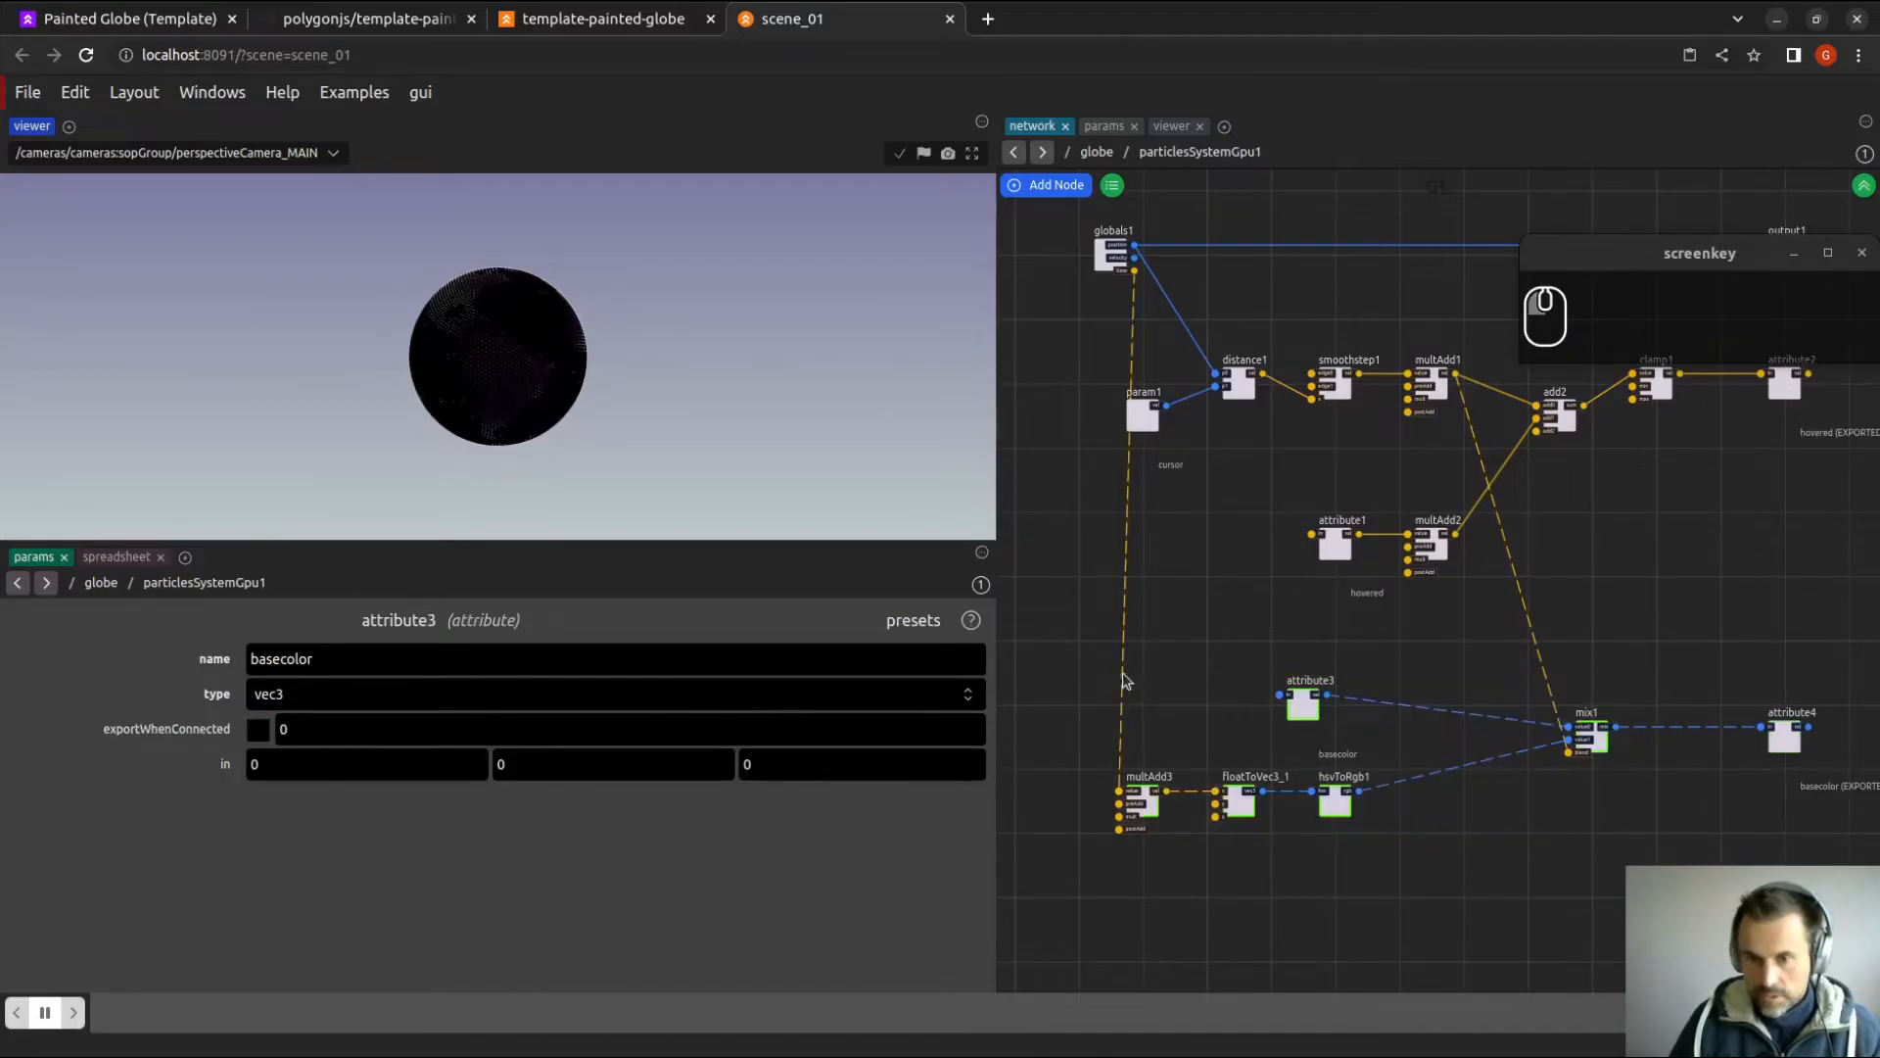
Move the globals1 node farther left of param1 in the particlesSystemGpu1 network.
{"action": "middle_click_drag", "start_coordinate": [1185, 609], "coordinate": [1377, 662]}
{"action": "left_click_drag", "start_coordinate": [1294, 318], "coordinate": [1196, 336]}
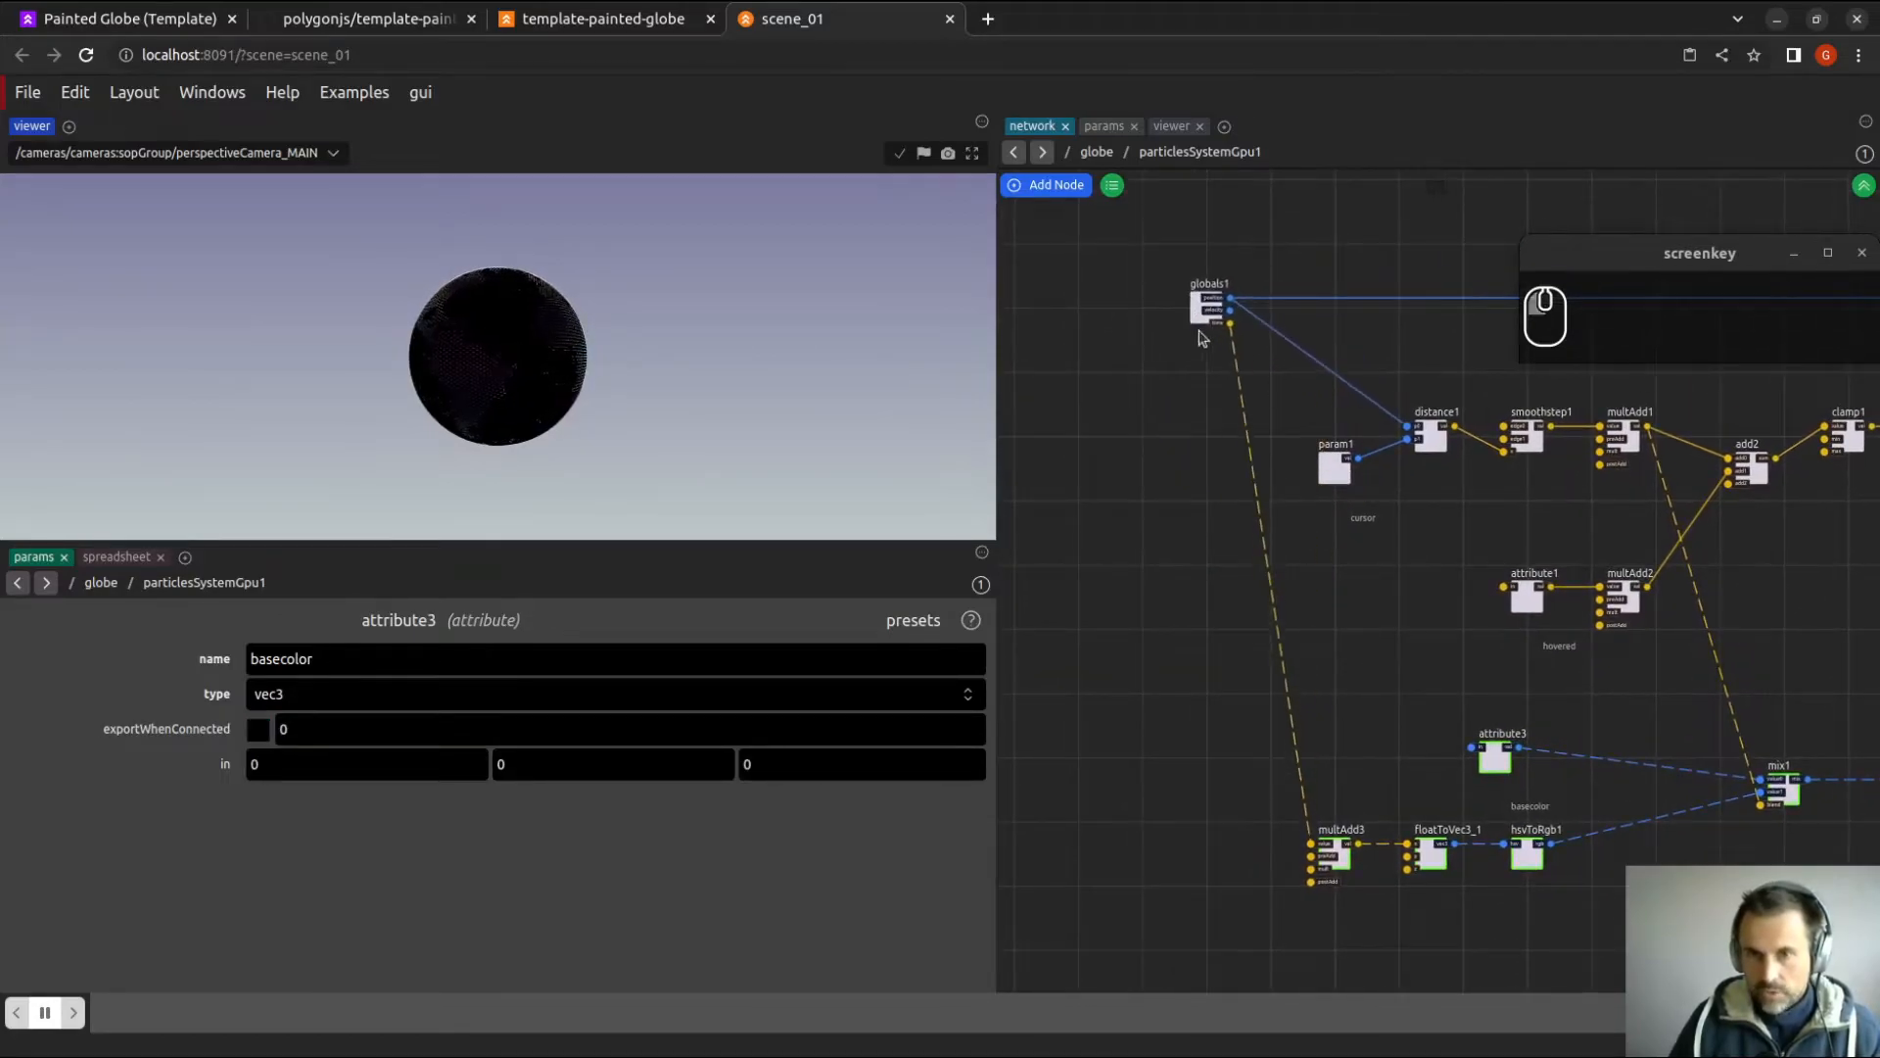
{"action": "scroll", "coordinate": [1359, 308], "scroll_direction": "up", "scroll_amount": 3}
{"action": "middle_click_drag", "start_coordinate": [1126, 338], "coordinate": [1230, 693]}
{"action": "scroll", "coordinate": [1171, 669], "scroll_direction": "up", "scroll_amount": 2}
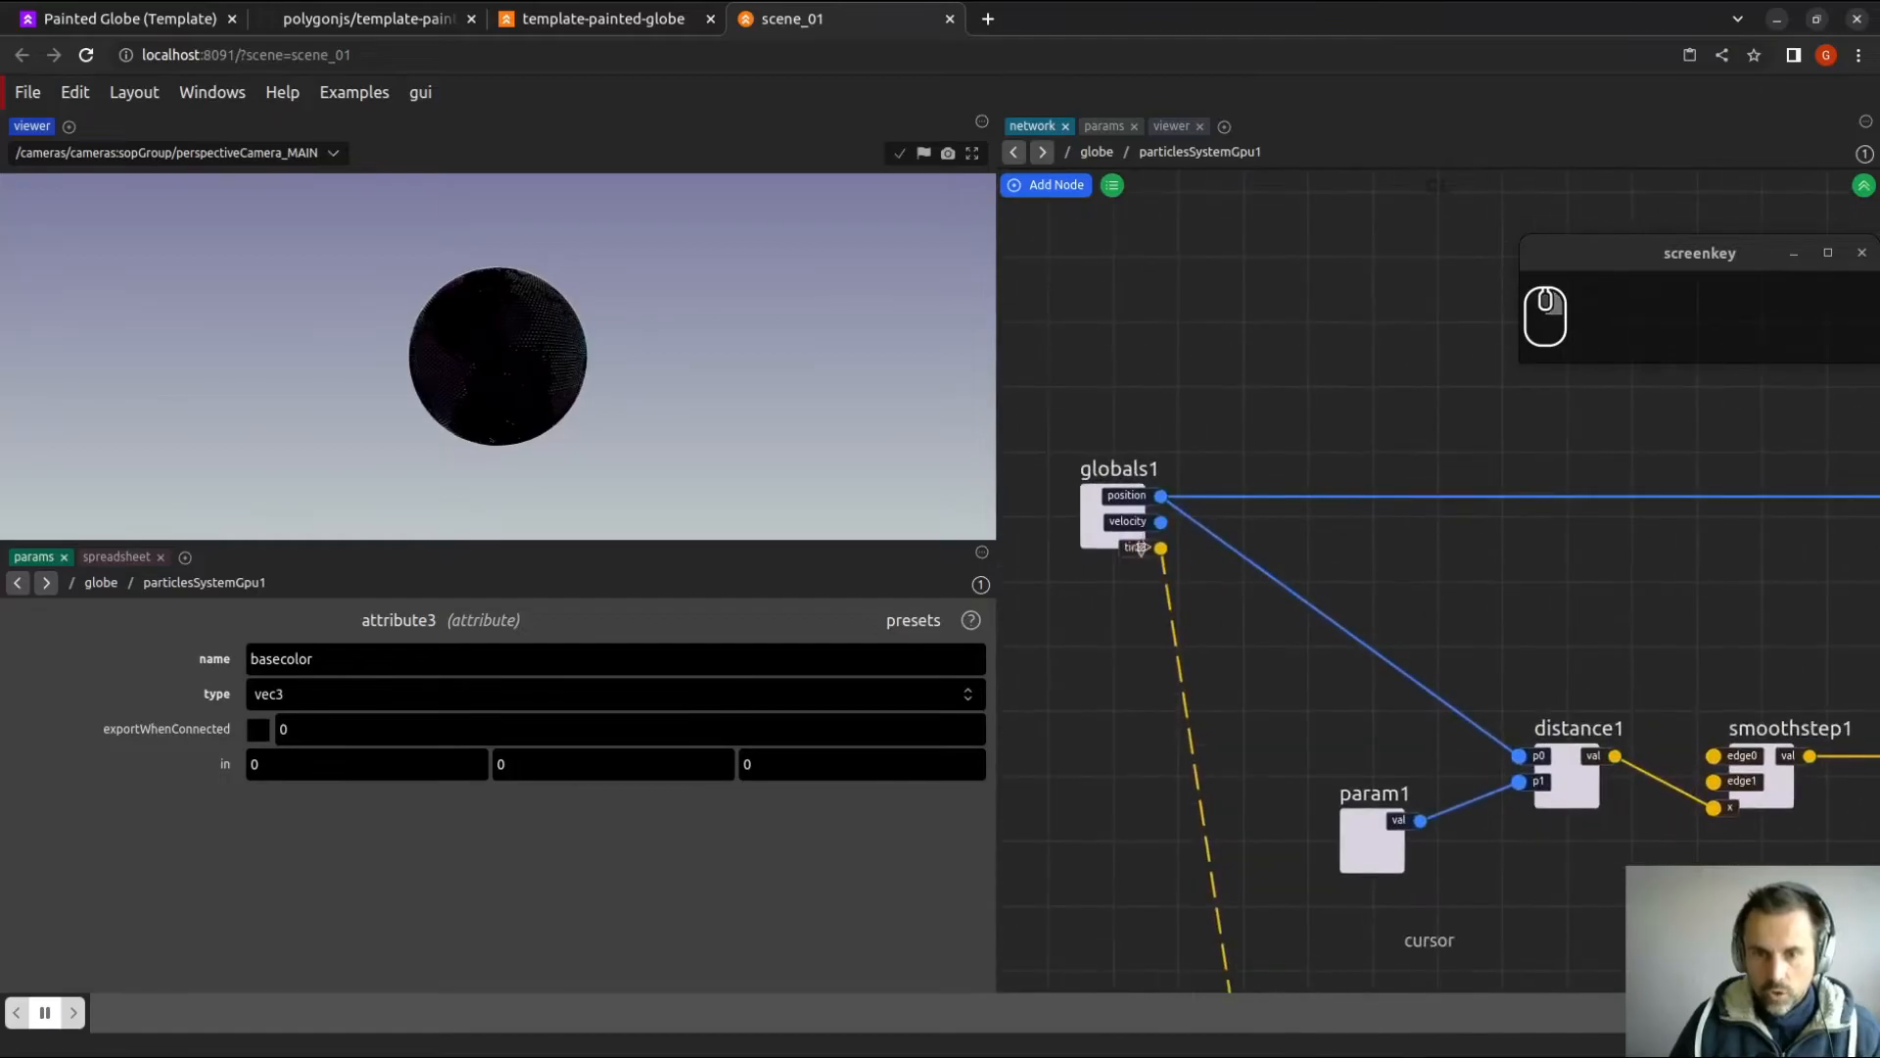
Follow the time connection from globals1 and examine the parameters of multAdd3, floatToVec3_1 and hsvToRgb1.
{"action": "middle_click_drag", "start_coordinate": [1187, 844], "coordinate": [1137, 520]}
{"action": "middle_click_drag", "start_coordinate": [1167, 730], "coordinate": [1112, 443]}
{"action": "middle_click_drag", "start_coordinate": [1200, 799], "coordinate": [1148, 384]}
{"action": "scroll", "coordinate": [1126, 646], "scroll_direction": "up", "scroll_amount": 1}
{"action": "left_click", "coordinate": [1196, 609]}
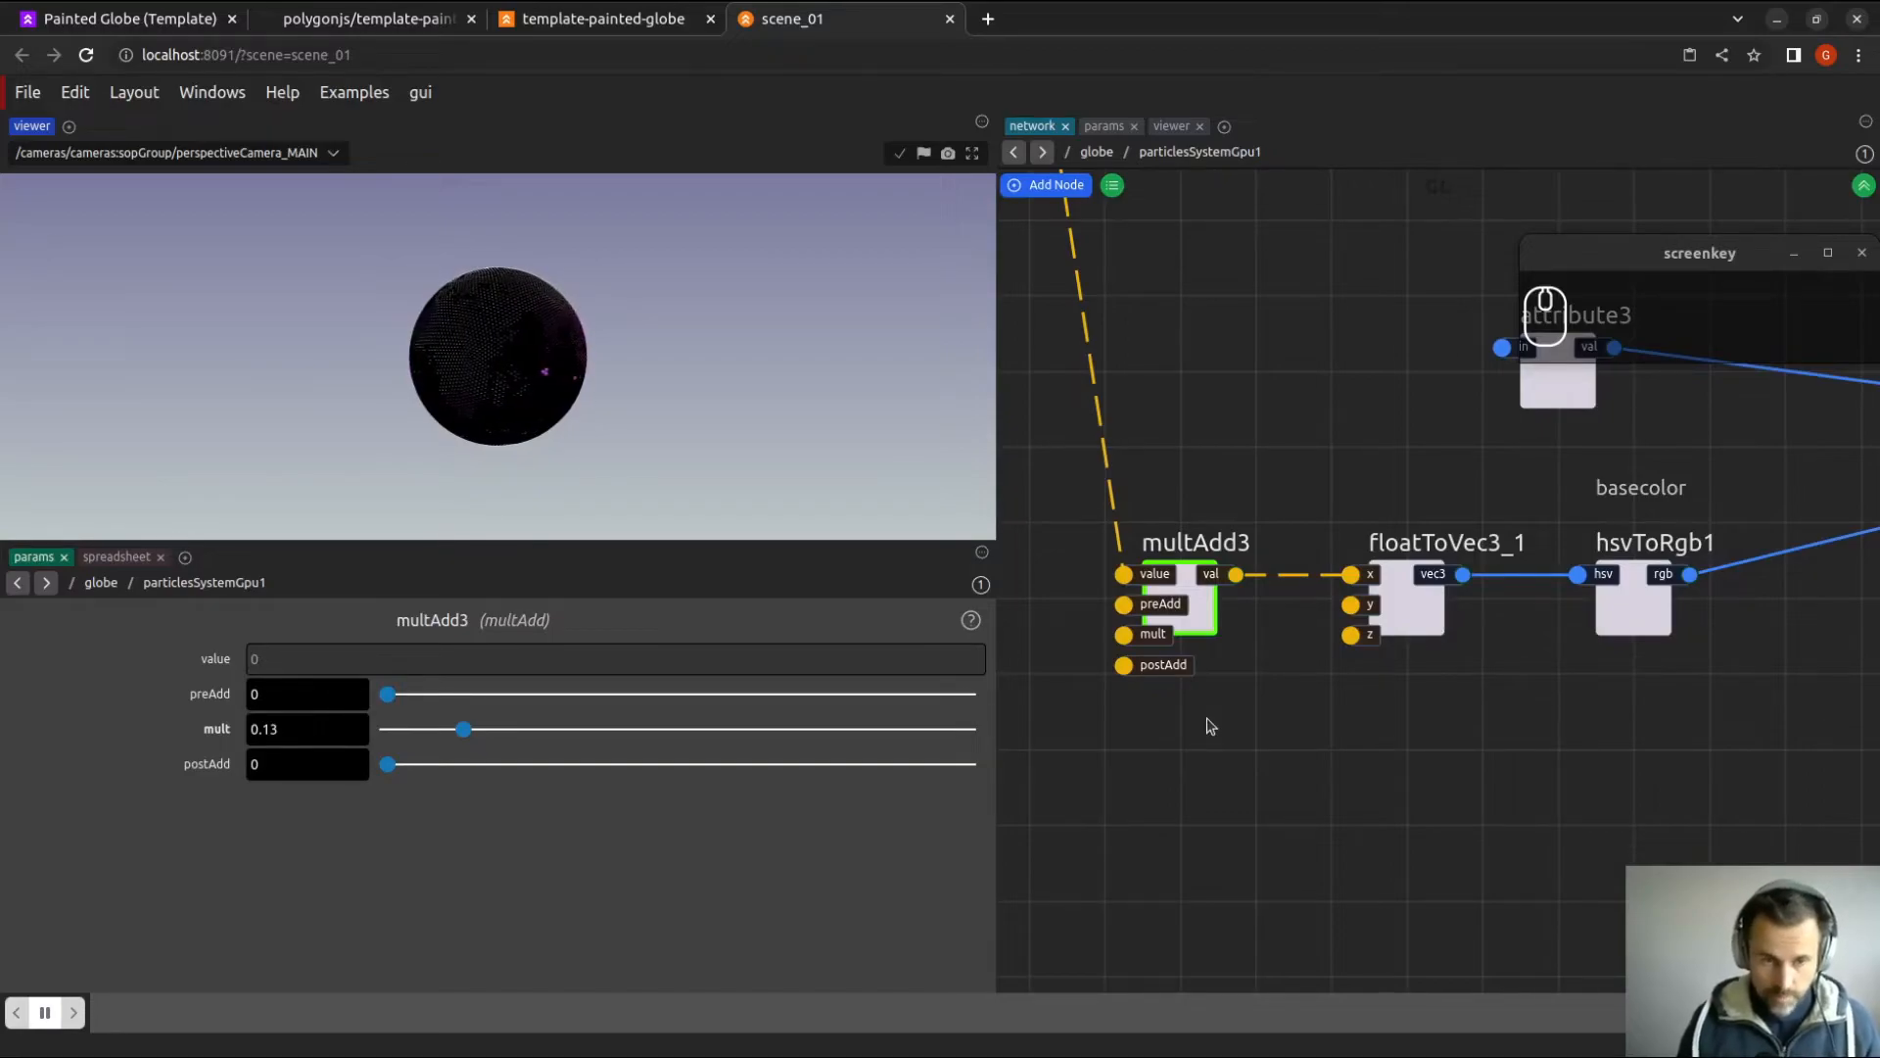
{"action": "mouse_move", "coordinate": [1348, 741]}
{"action": "middle_mouse_down"}
{"action": "mouse_move", "coordinate": [1305, 752]}
{"action": "mouse_move", "coordinate": [1317, 728]}
{"action": "middle_mouse_up"}
{"action": "left_click", "coordinate": [1373, 623]}
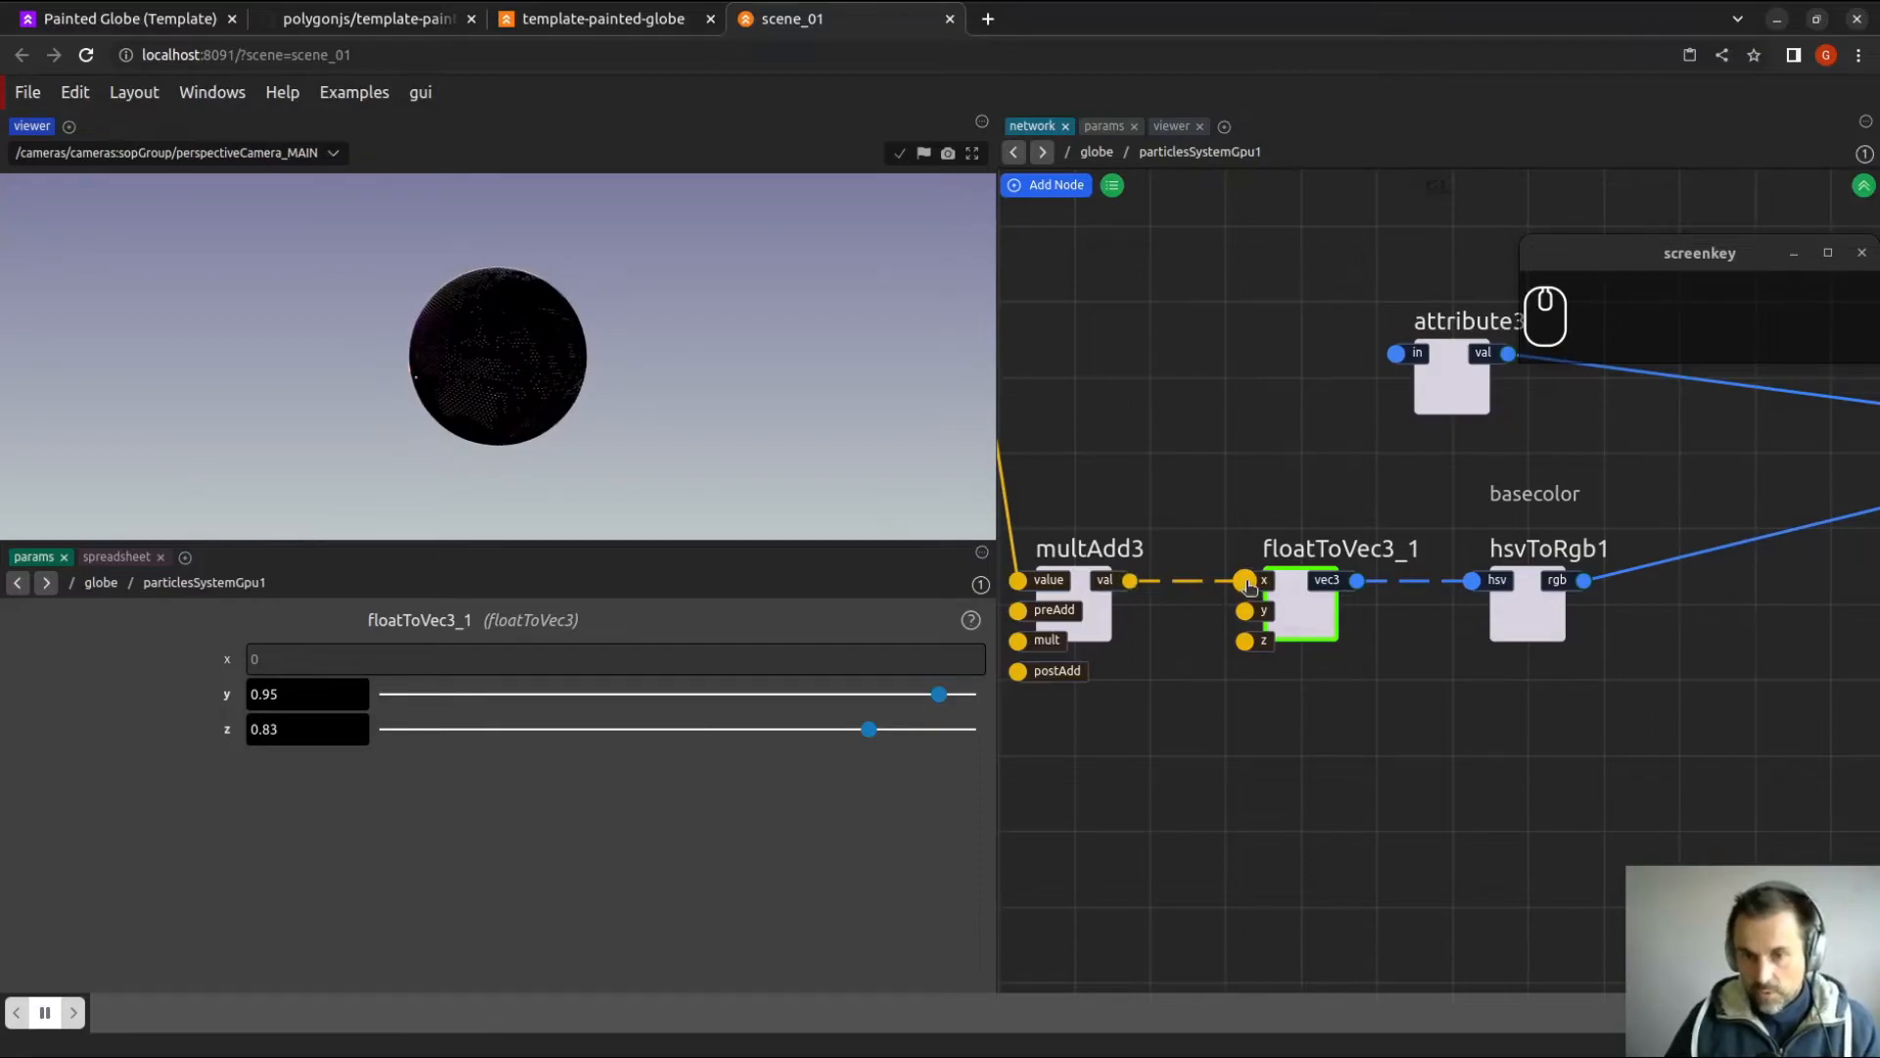
{"action": "middle_click_drag", "start_coordinate": [1314, 581], "coordinate": [1252, 591]}
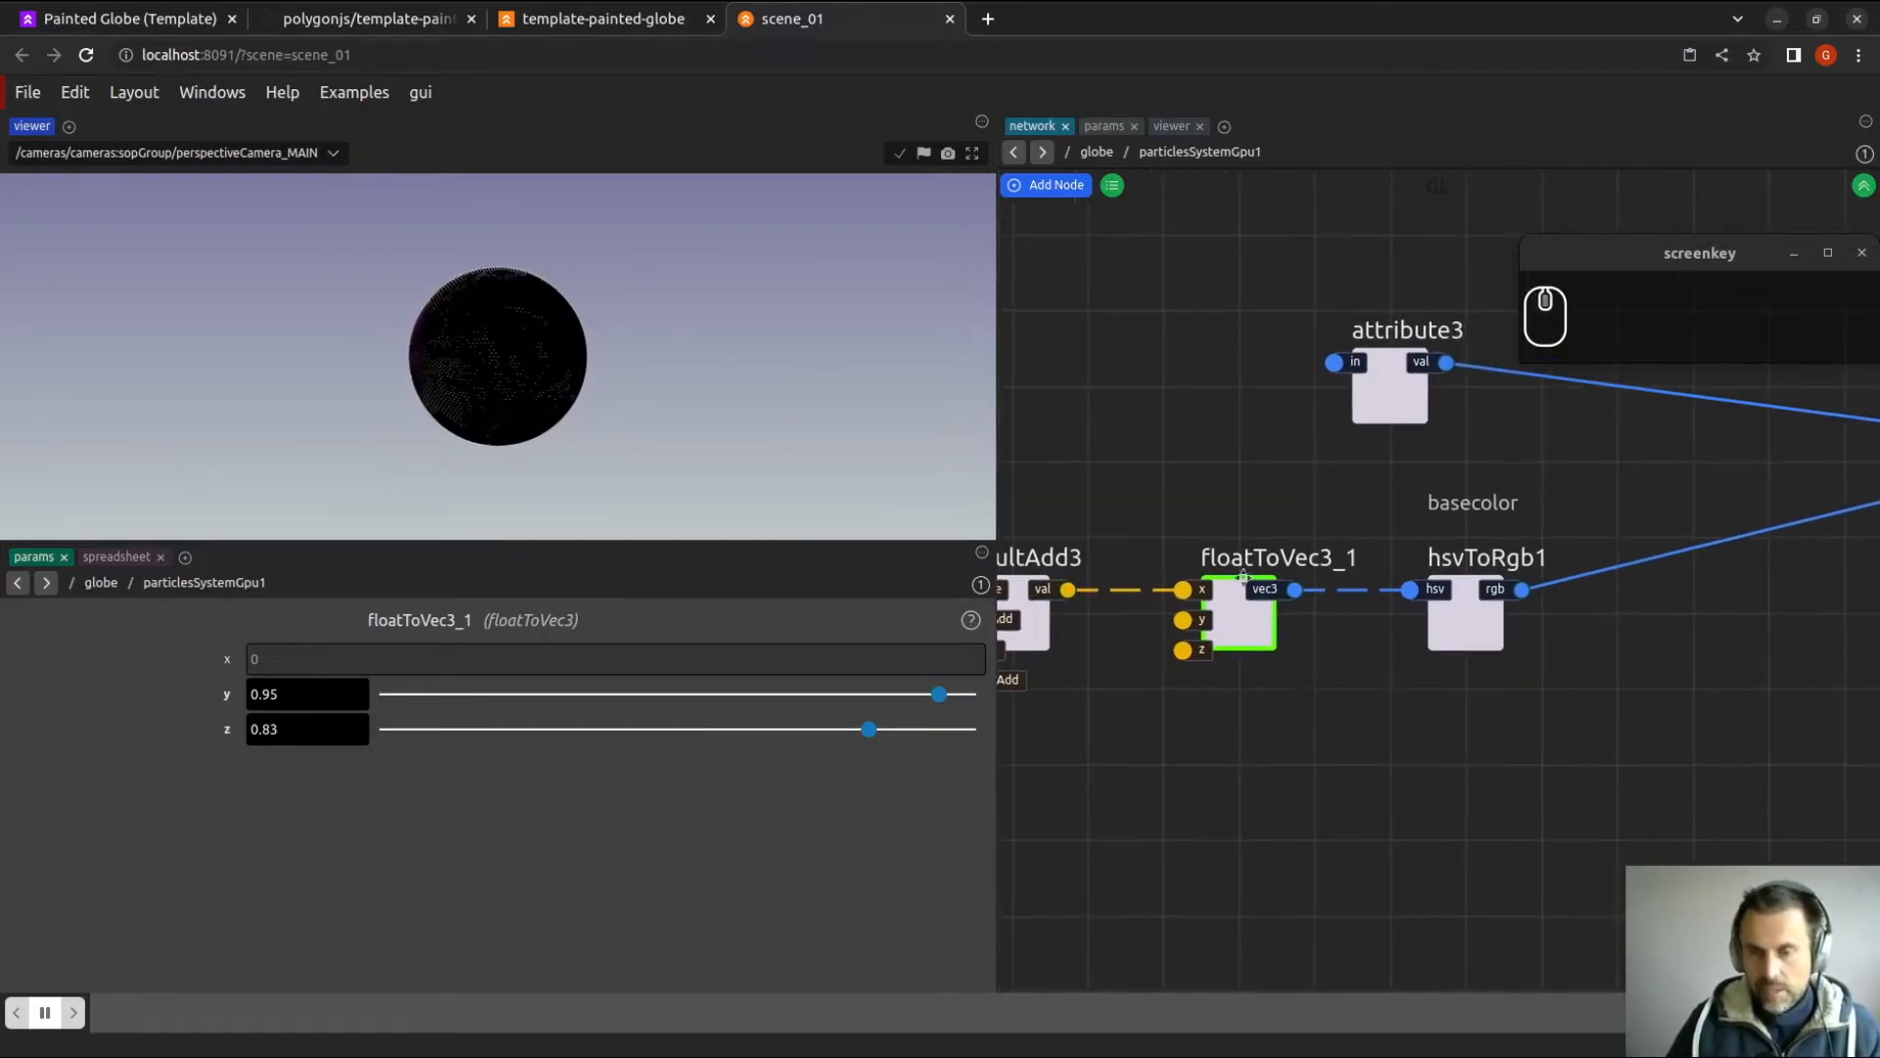
{"action": "middle_click_drag", "start_coordinate": [1321, 669], "coordinate": [1164, 676]}
{"action": "left_click", "coordinate": [1334, 664]}
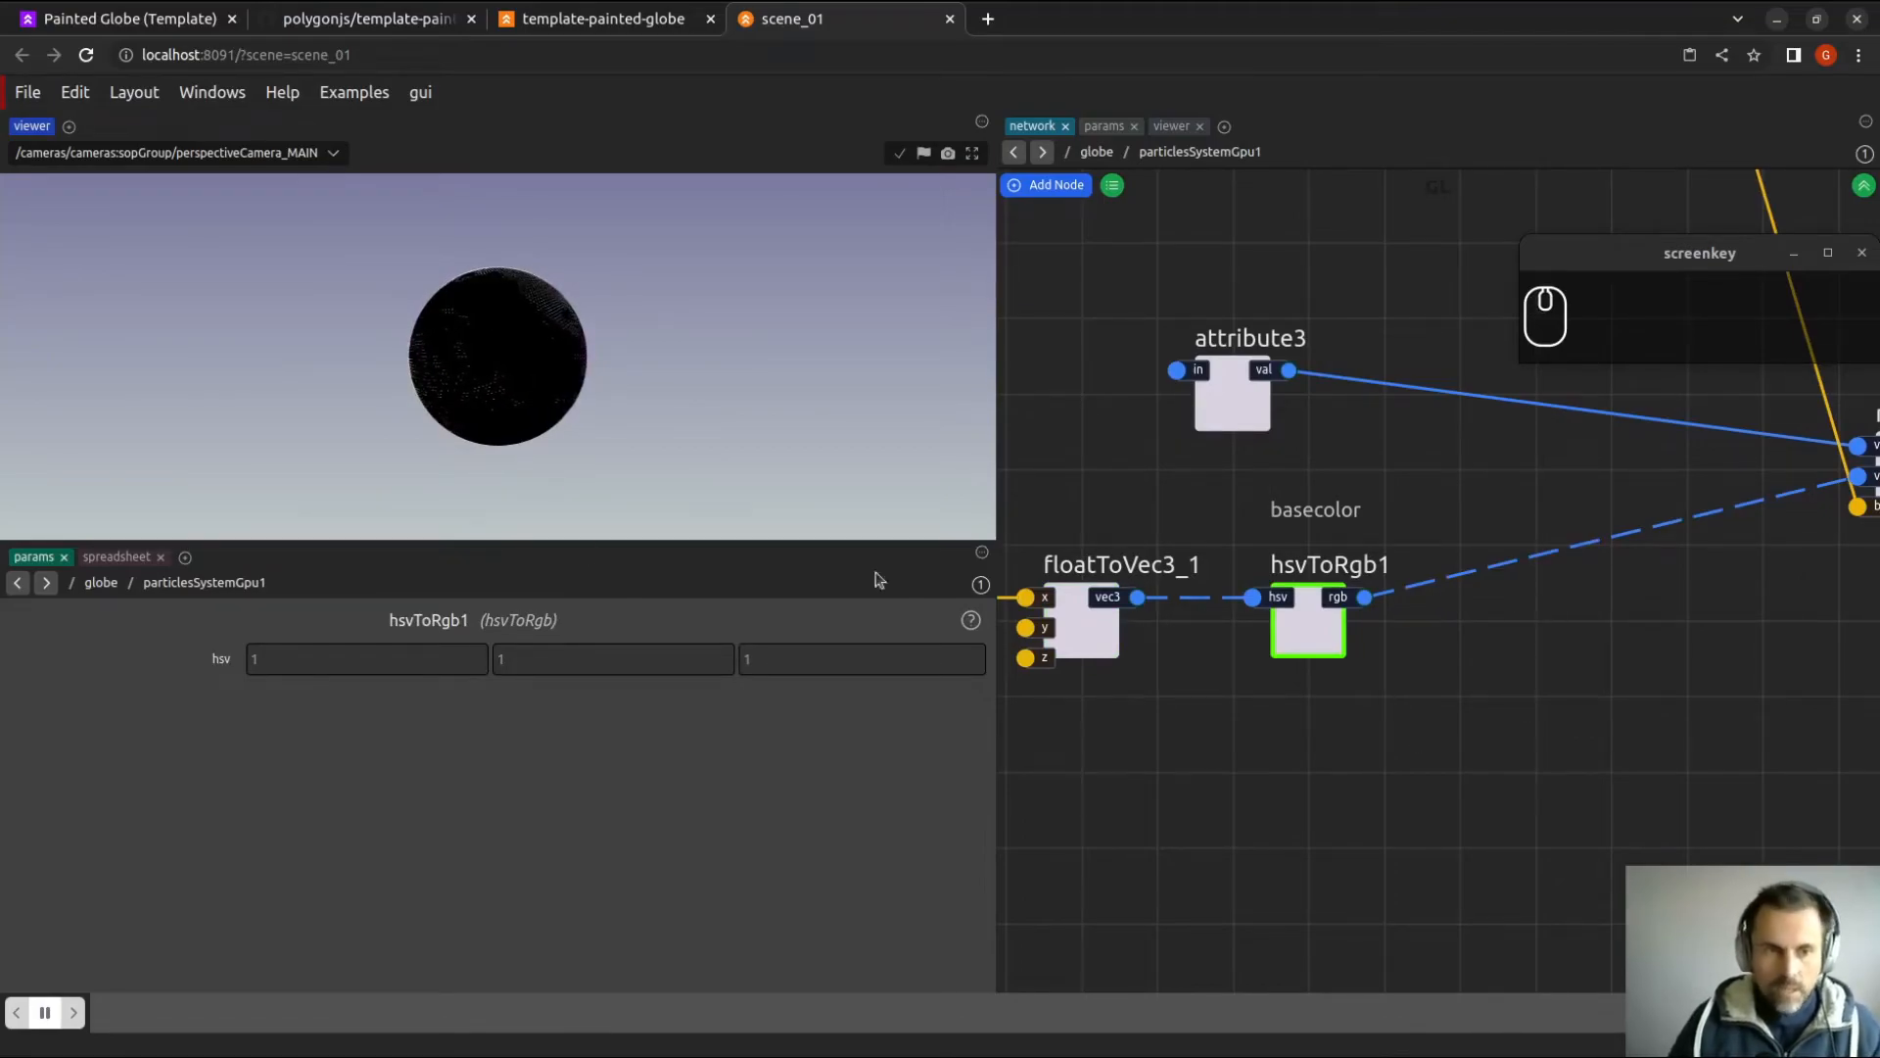
Align attribute3 above hsvToRgb1 and move attribute4 closer to mix1.
{"action": "scroll", "coordinate": [1622, 679], "scroll_direction": "down", "scroll_amount": 2}
{"action": "middle_click_drag", "start_coordinate": [1452, 675], "coordinate": [1265, 702]}
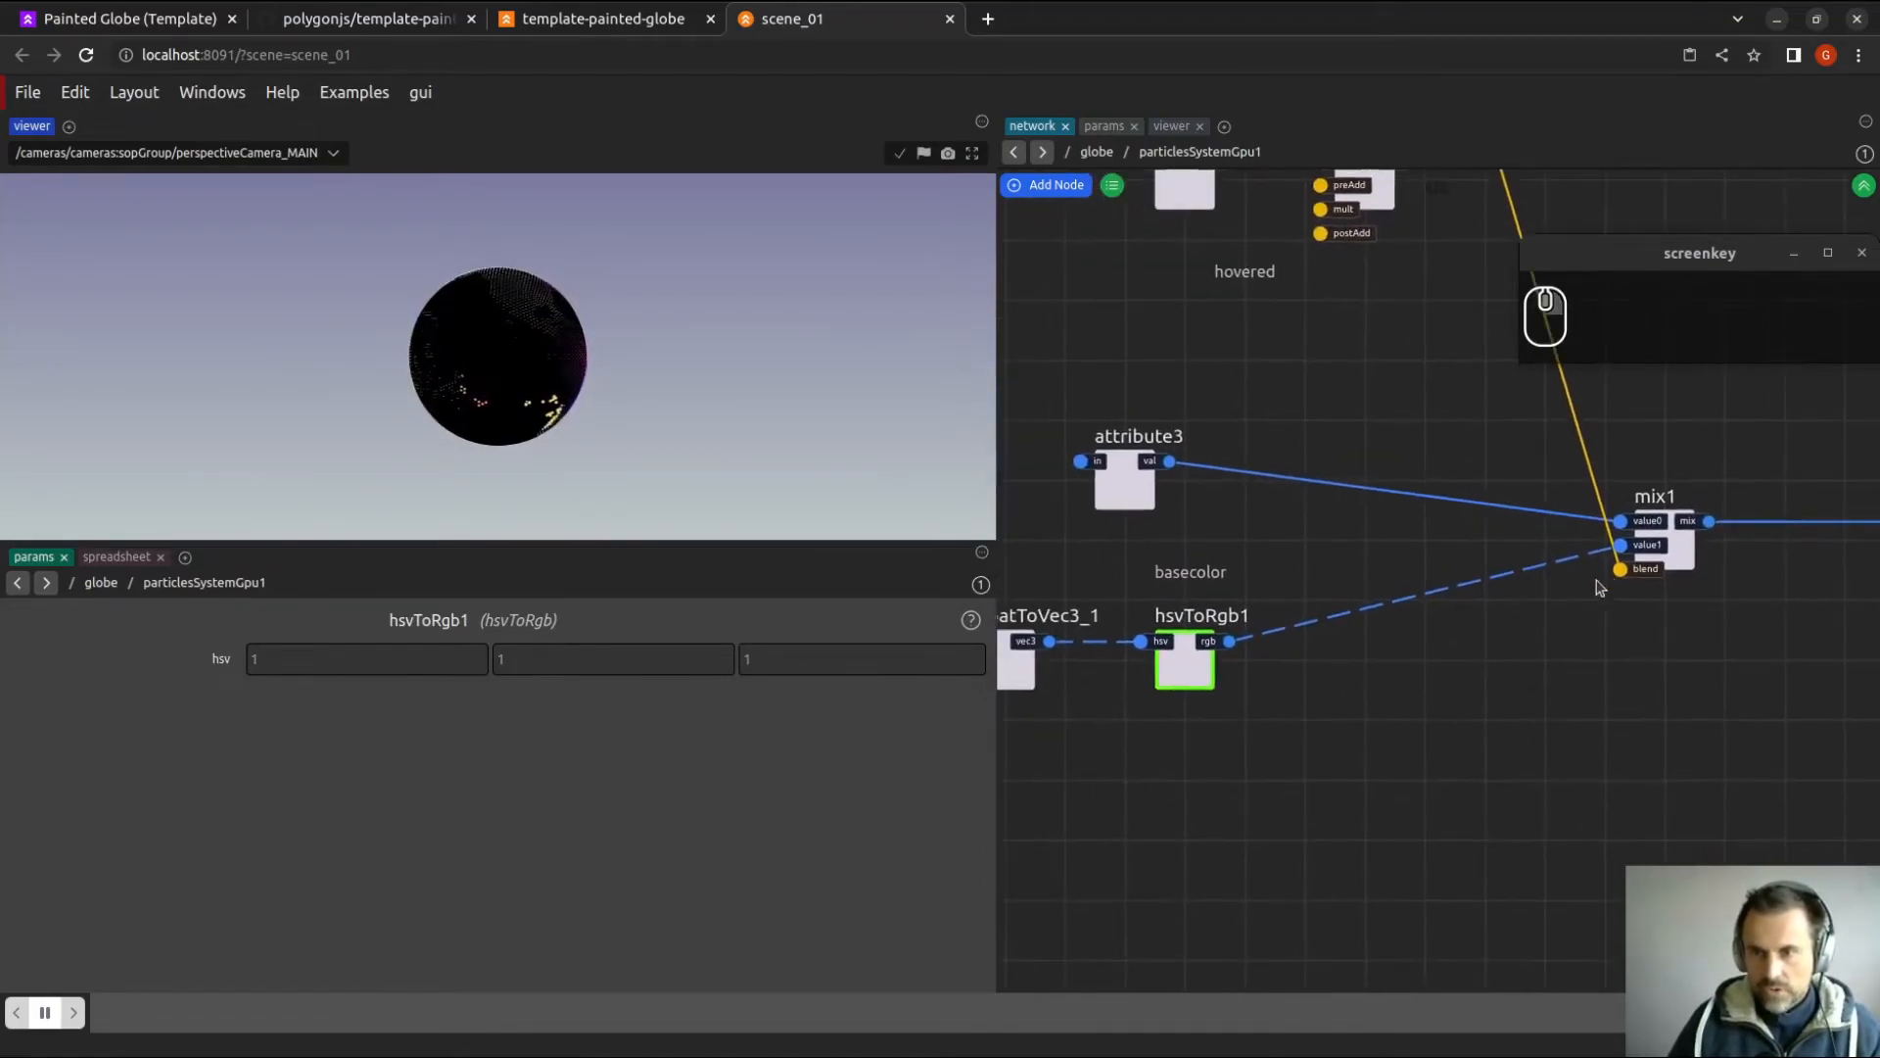
{"action": "left_click_drag", "start_coordinate": [1151, 495], "coordinate": [1208, 495]}
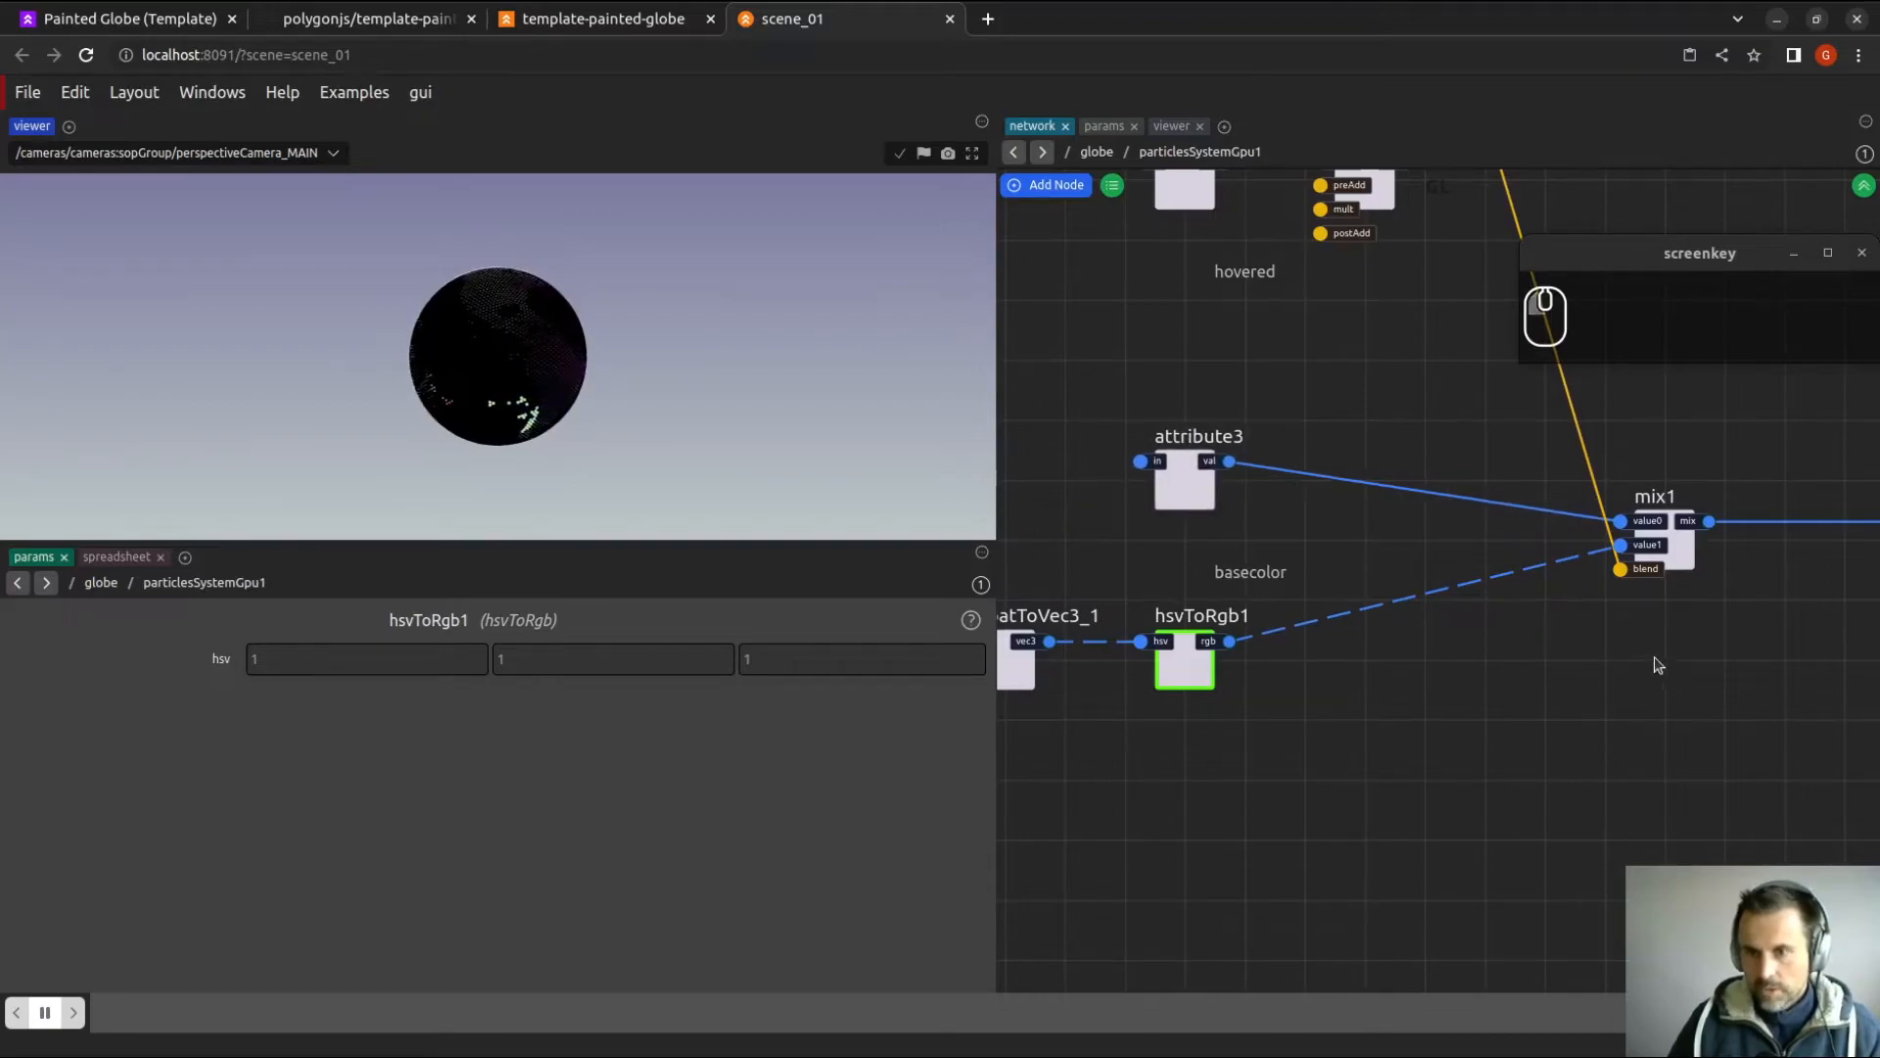
{"action": "scroll", "coordinate": [1654, 663], "scroll_direction": "down", "scroll_amount": 2}
{"action": "middle_click_drag", "start_coordinate": [1620, 663], "coordinate": [1449, 634]}
{"action": "left_click_drag", "start_coordinate": [1671, 539], "coordinate": [1530, 539]}
{"action": "right_click_drag", "start_coordinate": [1250, 648], "coordinate": [1477, 665]}
{"action": "scroll", "coordinate": [1397, 685], "scroll_direction": "up", "scroll_amount": 1}
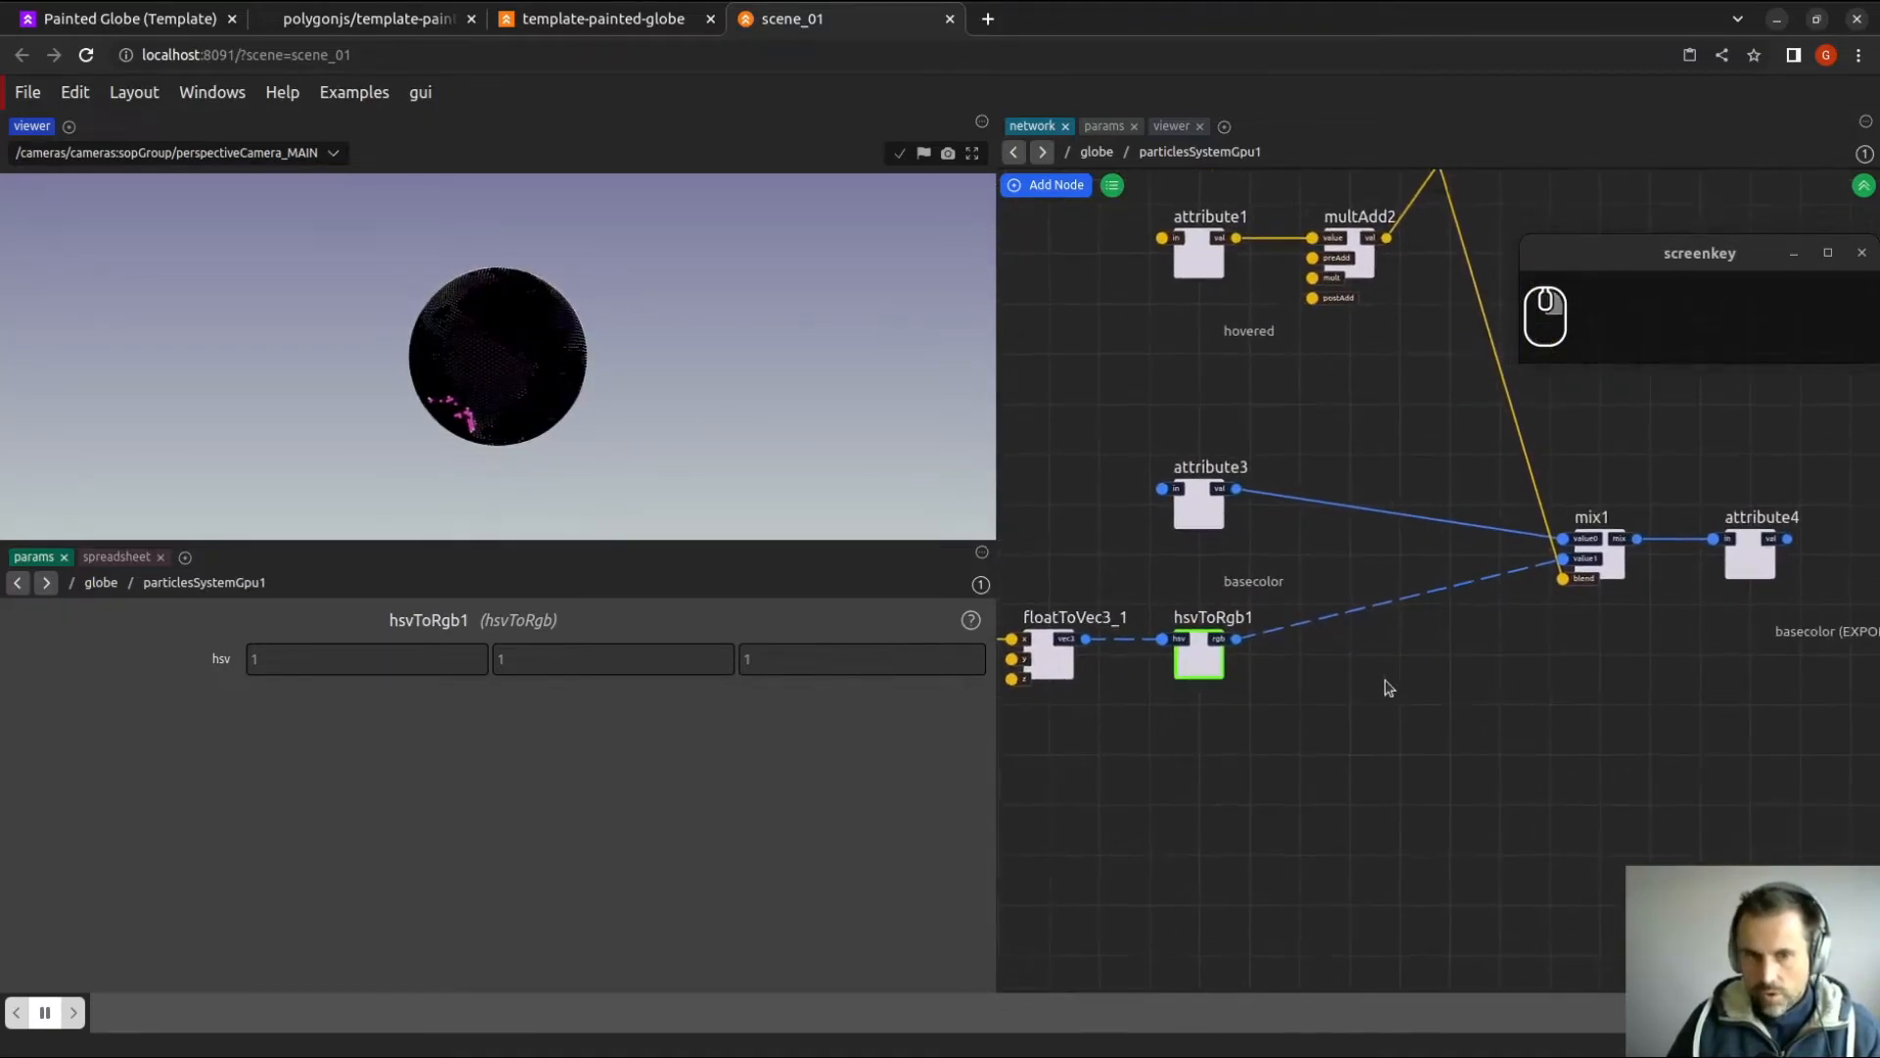
Test hsvToRgb1 connected directly to attribute4, preview the globe in the maximized viewer, and reconnect mix1 to attribute4.
{"action": "left_click_drag", "start_coordinate": [1533, 643], "coordinate": [1728, 544]}
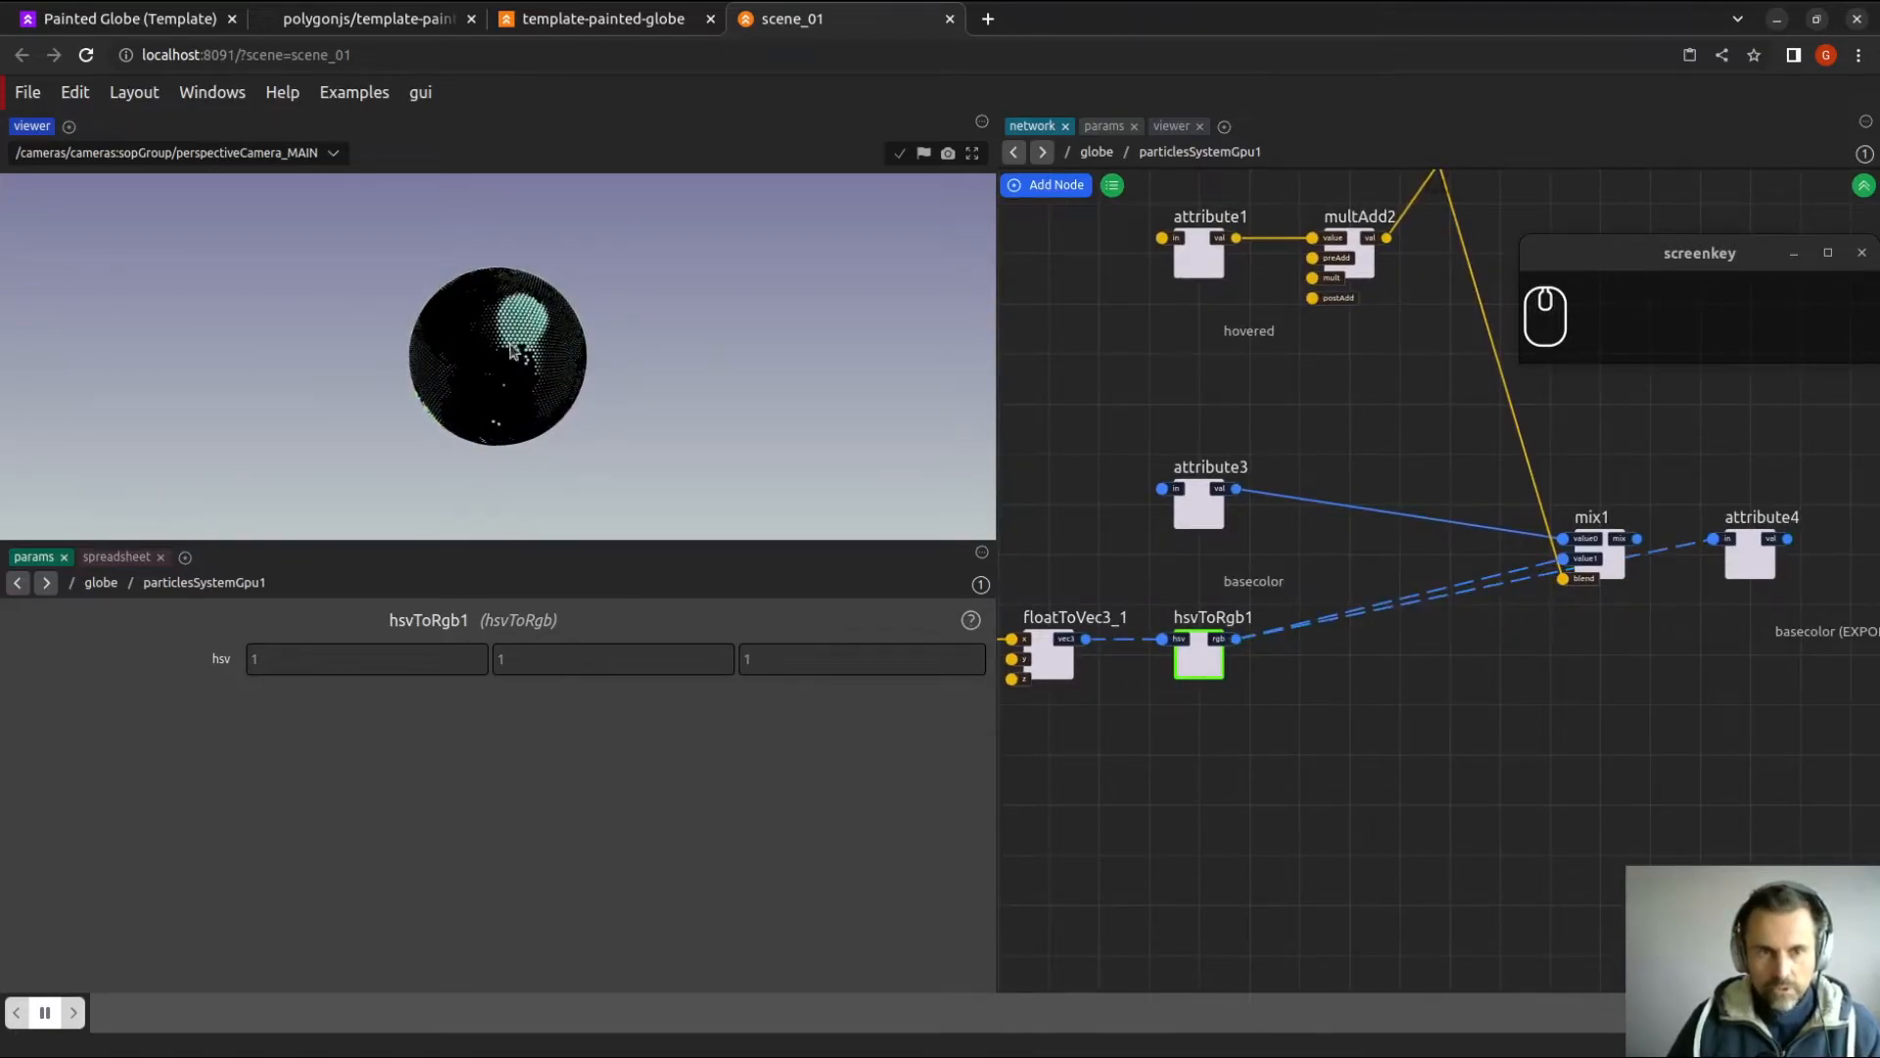
{"action": "left_click", "coordinate": [974, 155]}
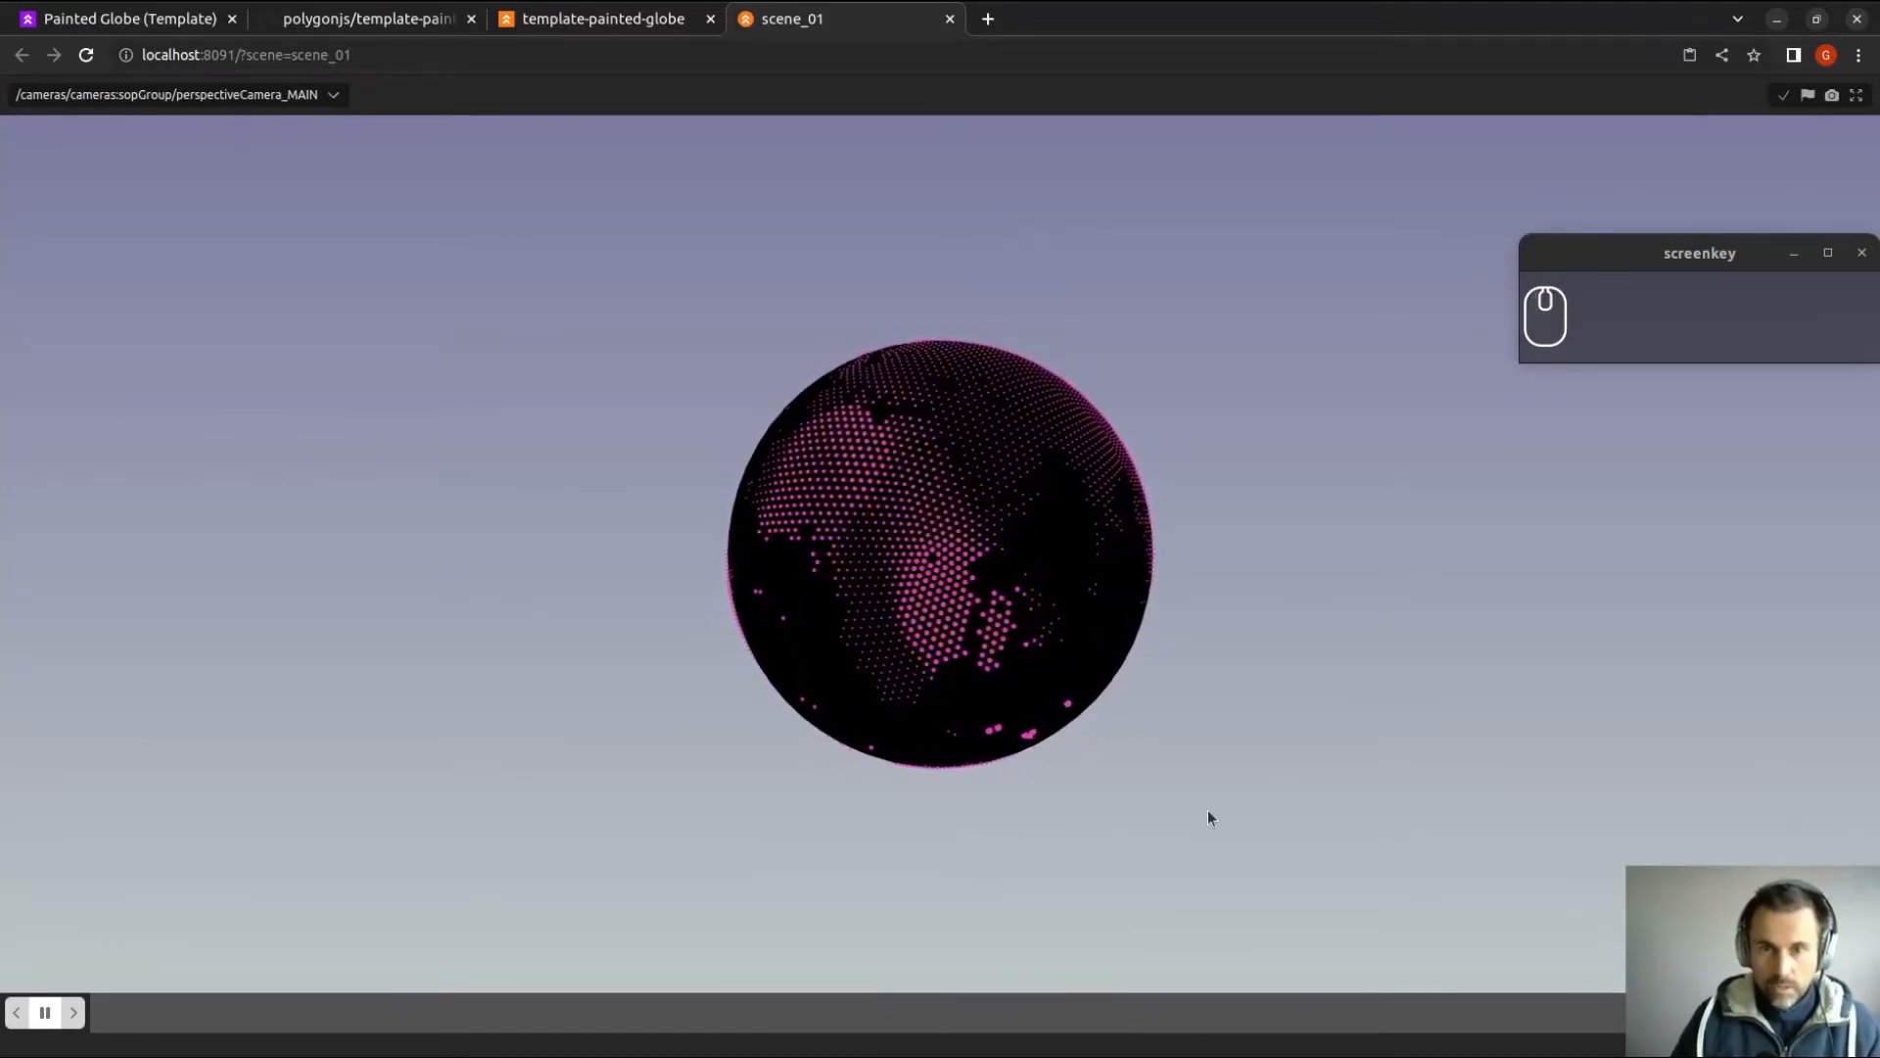
{"action": "left_click", "coordinate": [1856, 95]}
{"action": "left_click_drag", "start_coordinate": [1636, 538], "coordinate": [1713, 539]}
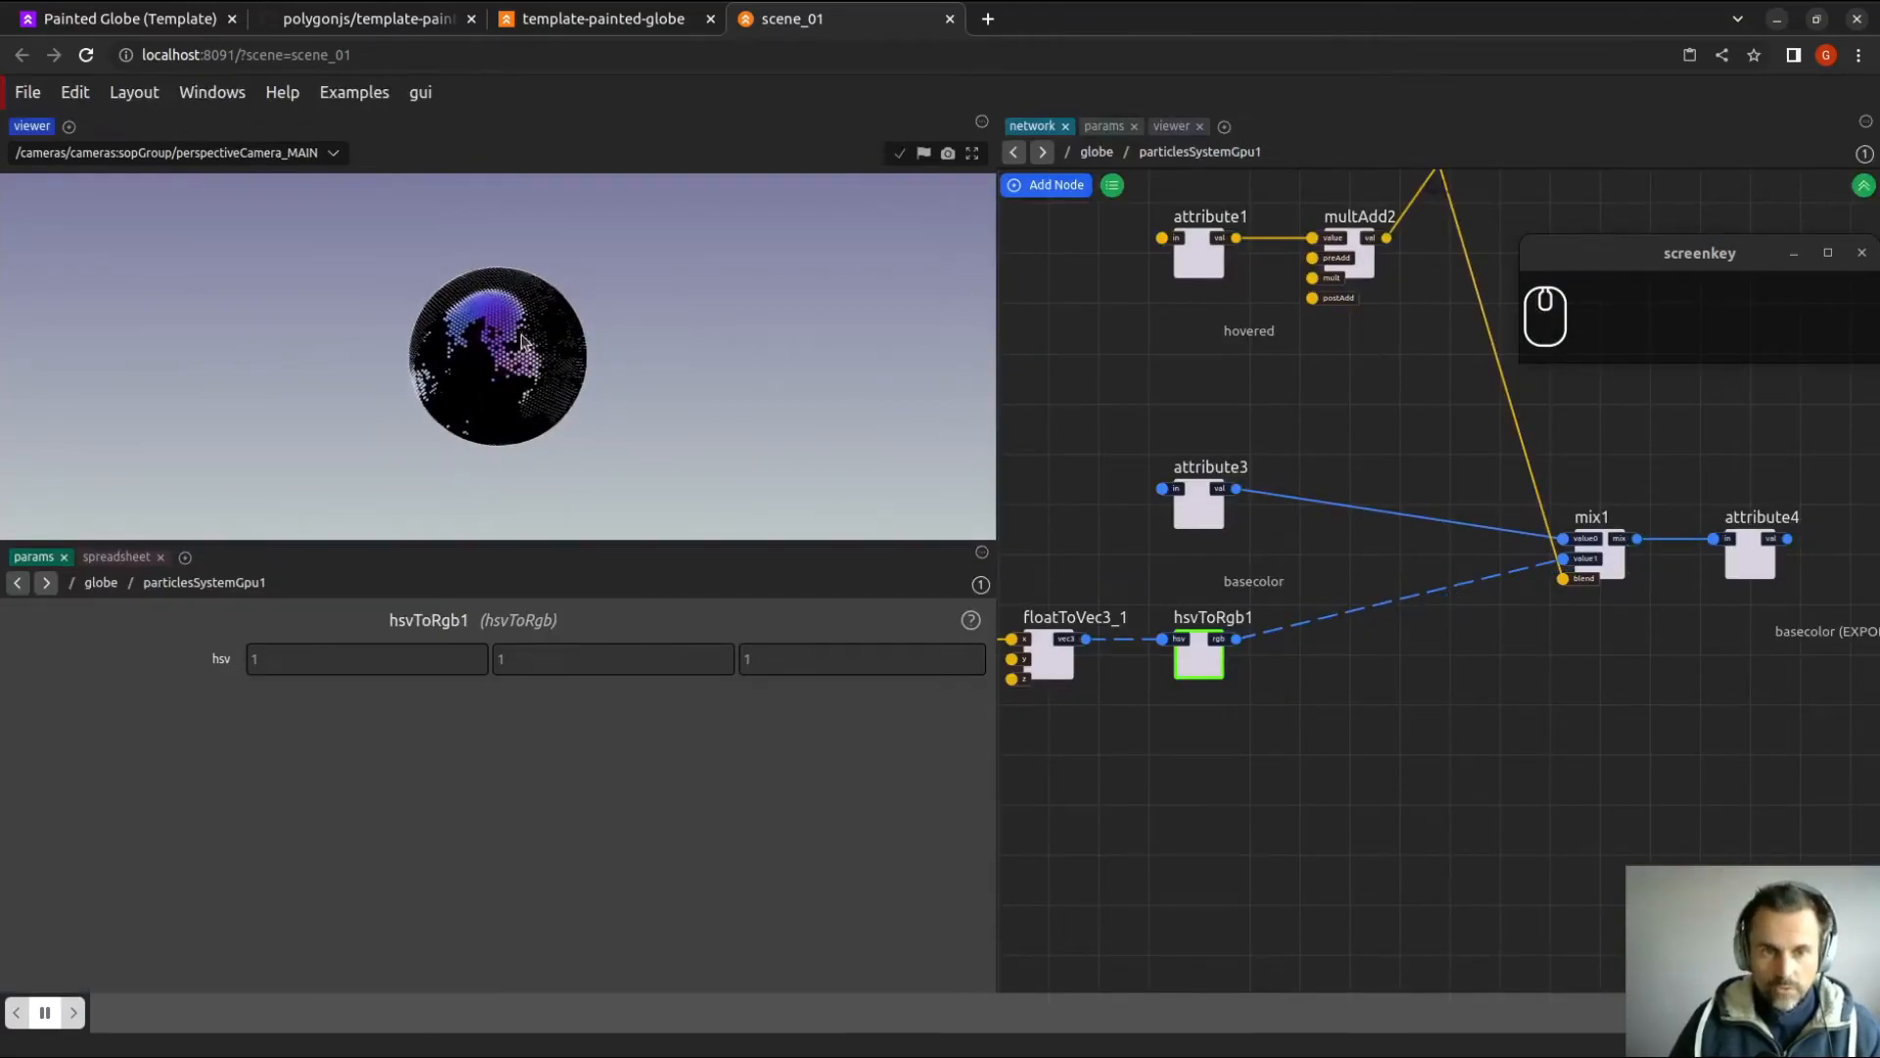
Add a constant node below mix1 in the particlesSystemGpu1 network.
{"action": "middle_click_drag", "start_coordinate": [1497, 697], "coordinate": [1452, 707]}
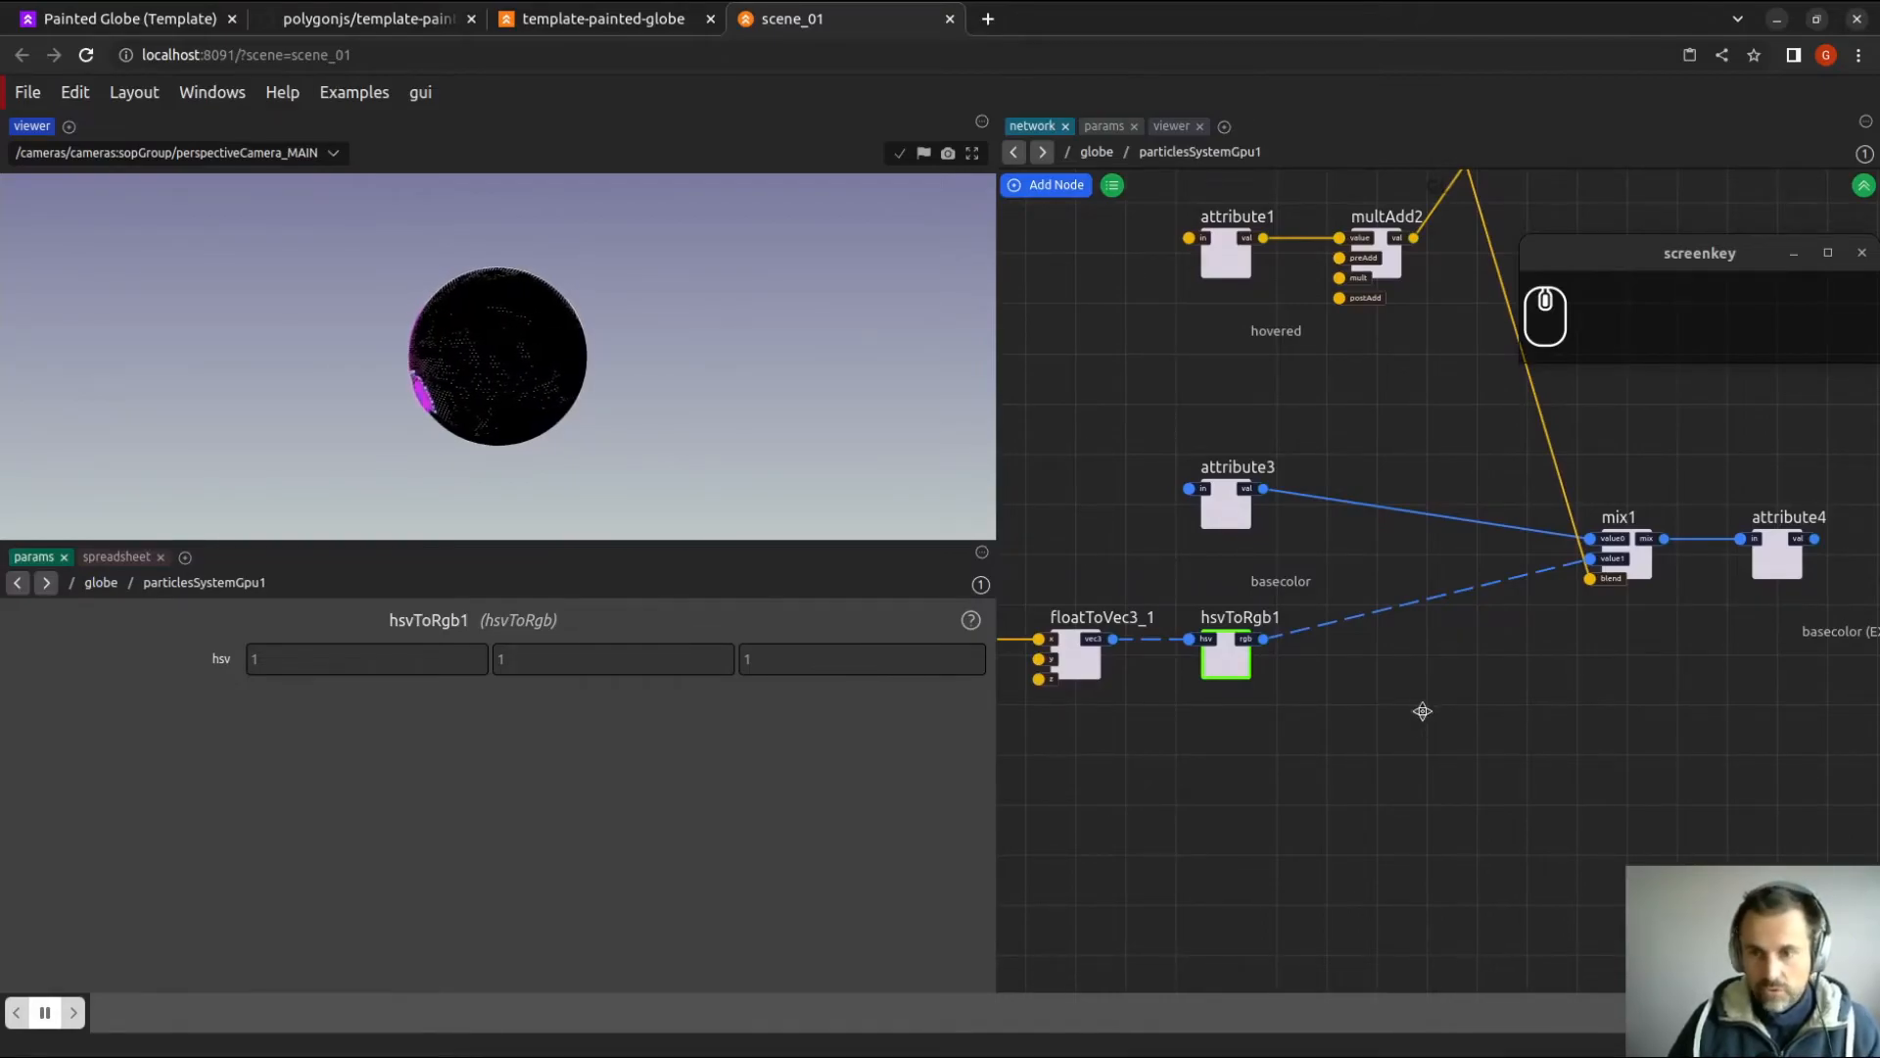
{"action": "middle_click_drag", "start_coordinate": [1425, 717], "coordinate": [1441, 686]}
{"action": "key", "text": "Tab"}
{"action": "type", "text": "con"}
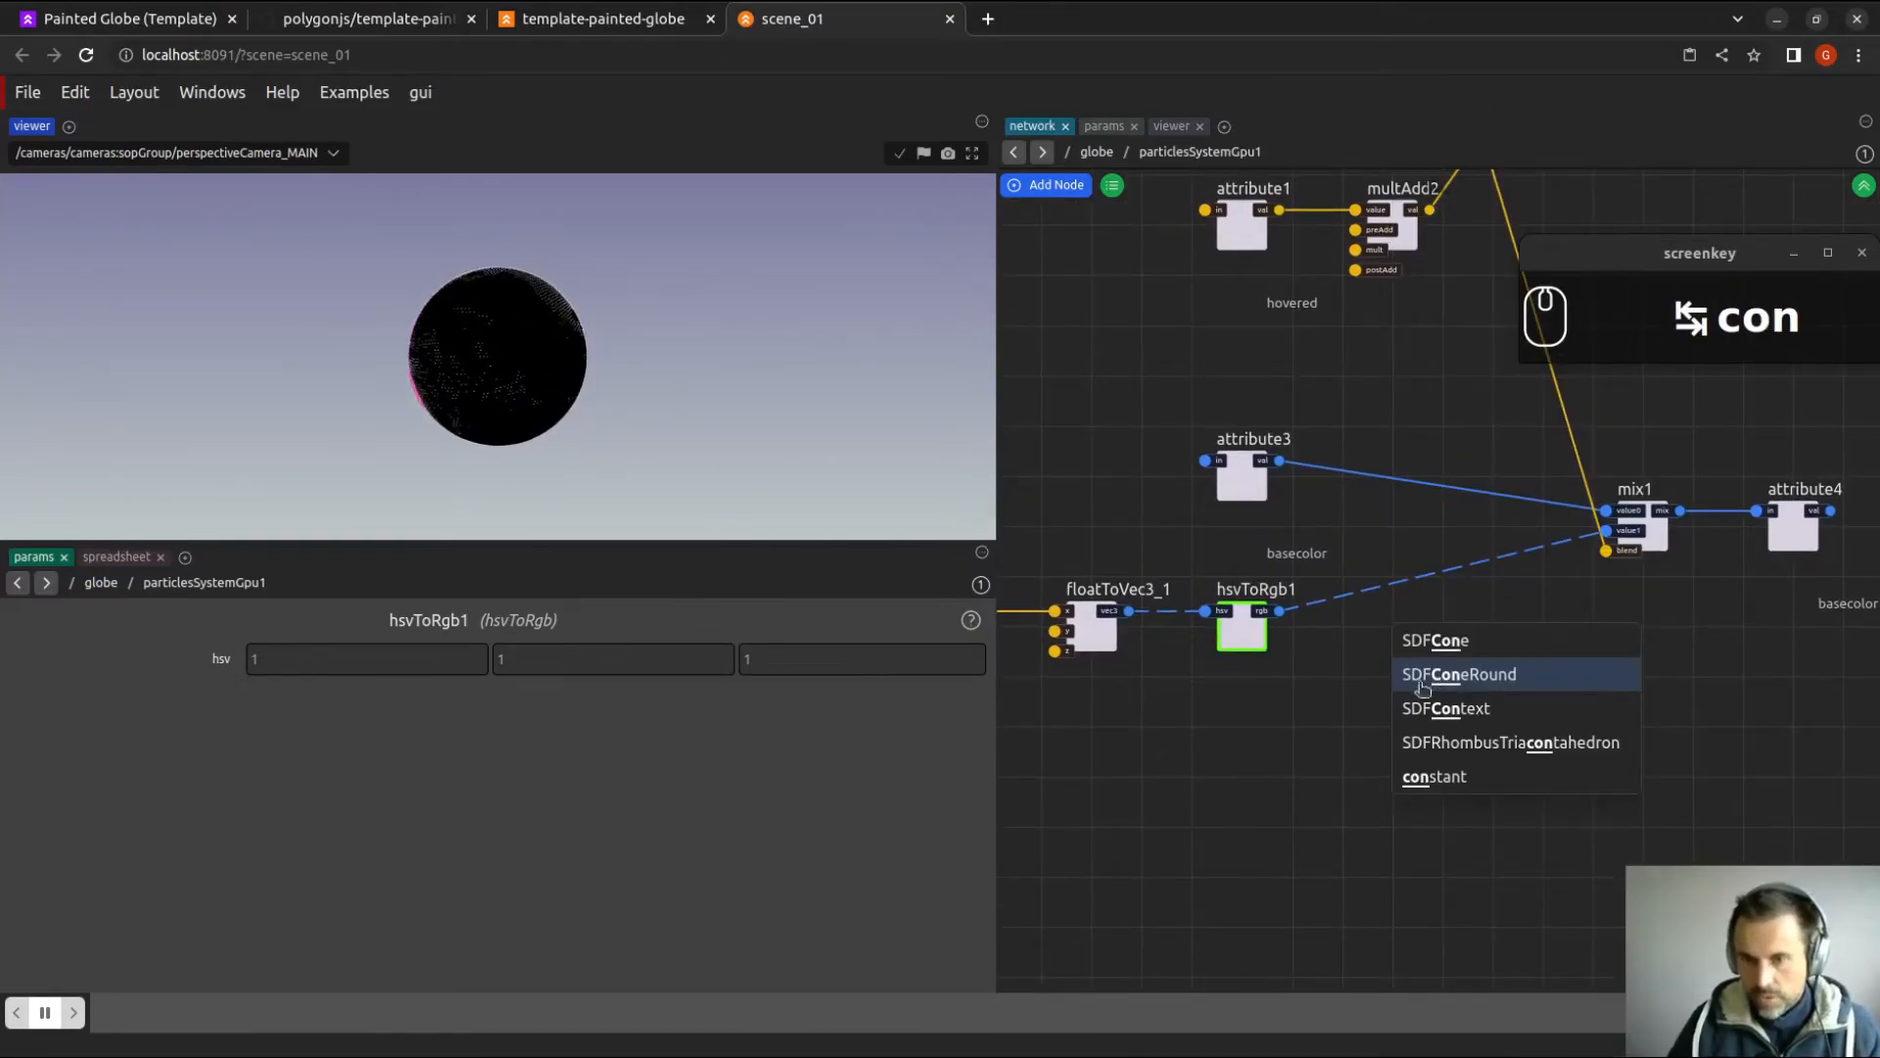
{"action": "left_click", "coordinate": [1435, 776]}
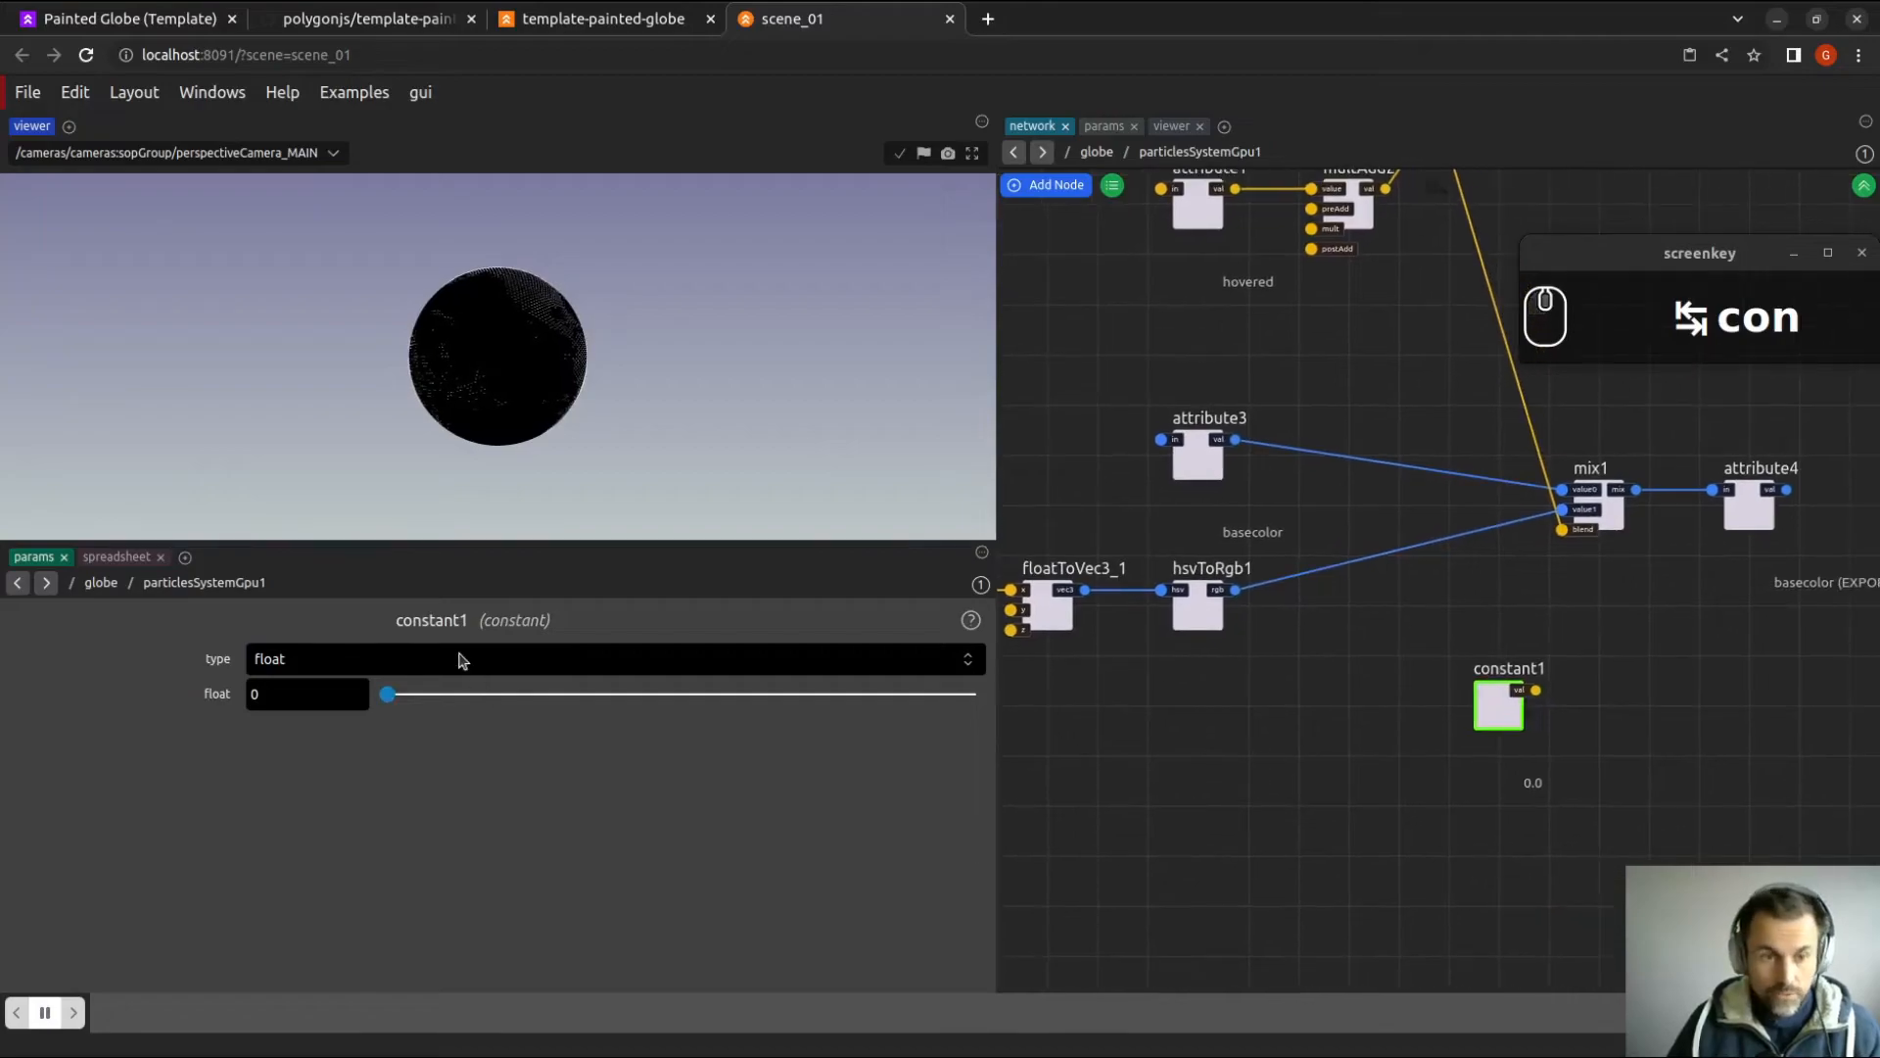
Set constant1's type to vec3, display it as a color, and make it red with components 1, 0, 0.
{"action": "left_click", "coordinate": [463, 662]}
{"action": "left_click", "coordinate": [294, 843]}
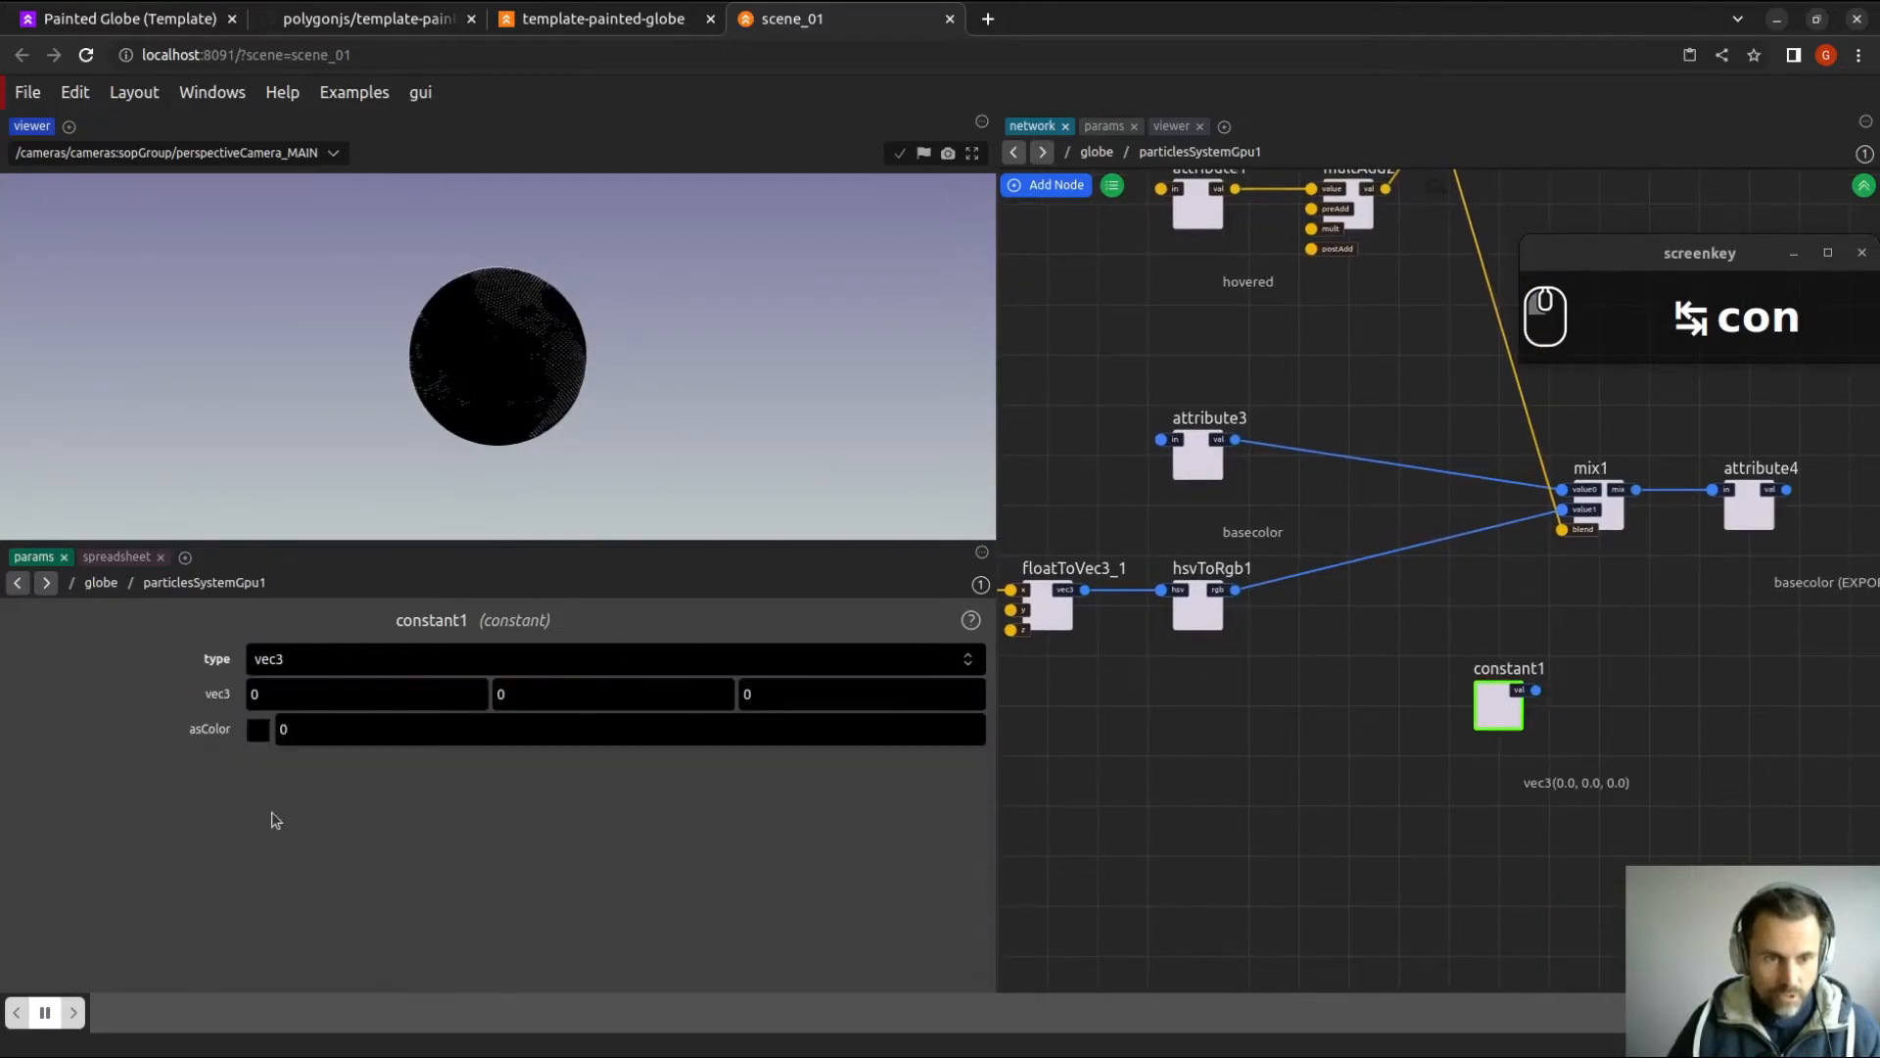
{"action": "left_click", "coordinate": [258, 732]}
{"action": "left_click", "coordinate": [262, 694]}
{"action": "left_click_drag", "start_coordinate": [310, 789], "coordinate": [481, 711]}
{"action": "left_click", "coordinate": [1493, 621]}
Test constant1 connected directly to attribute4, preview the globe in the maximized viewer, and reconnect mix1 to attribute4.
{"action": "scroll", "coordinate": [1484, 632], "scroll_direction": "up", "scroll_amount": 2}
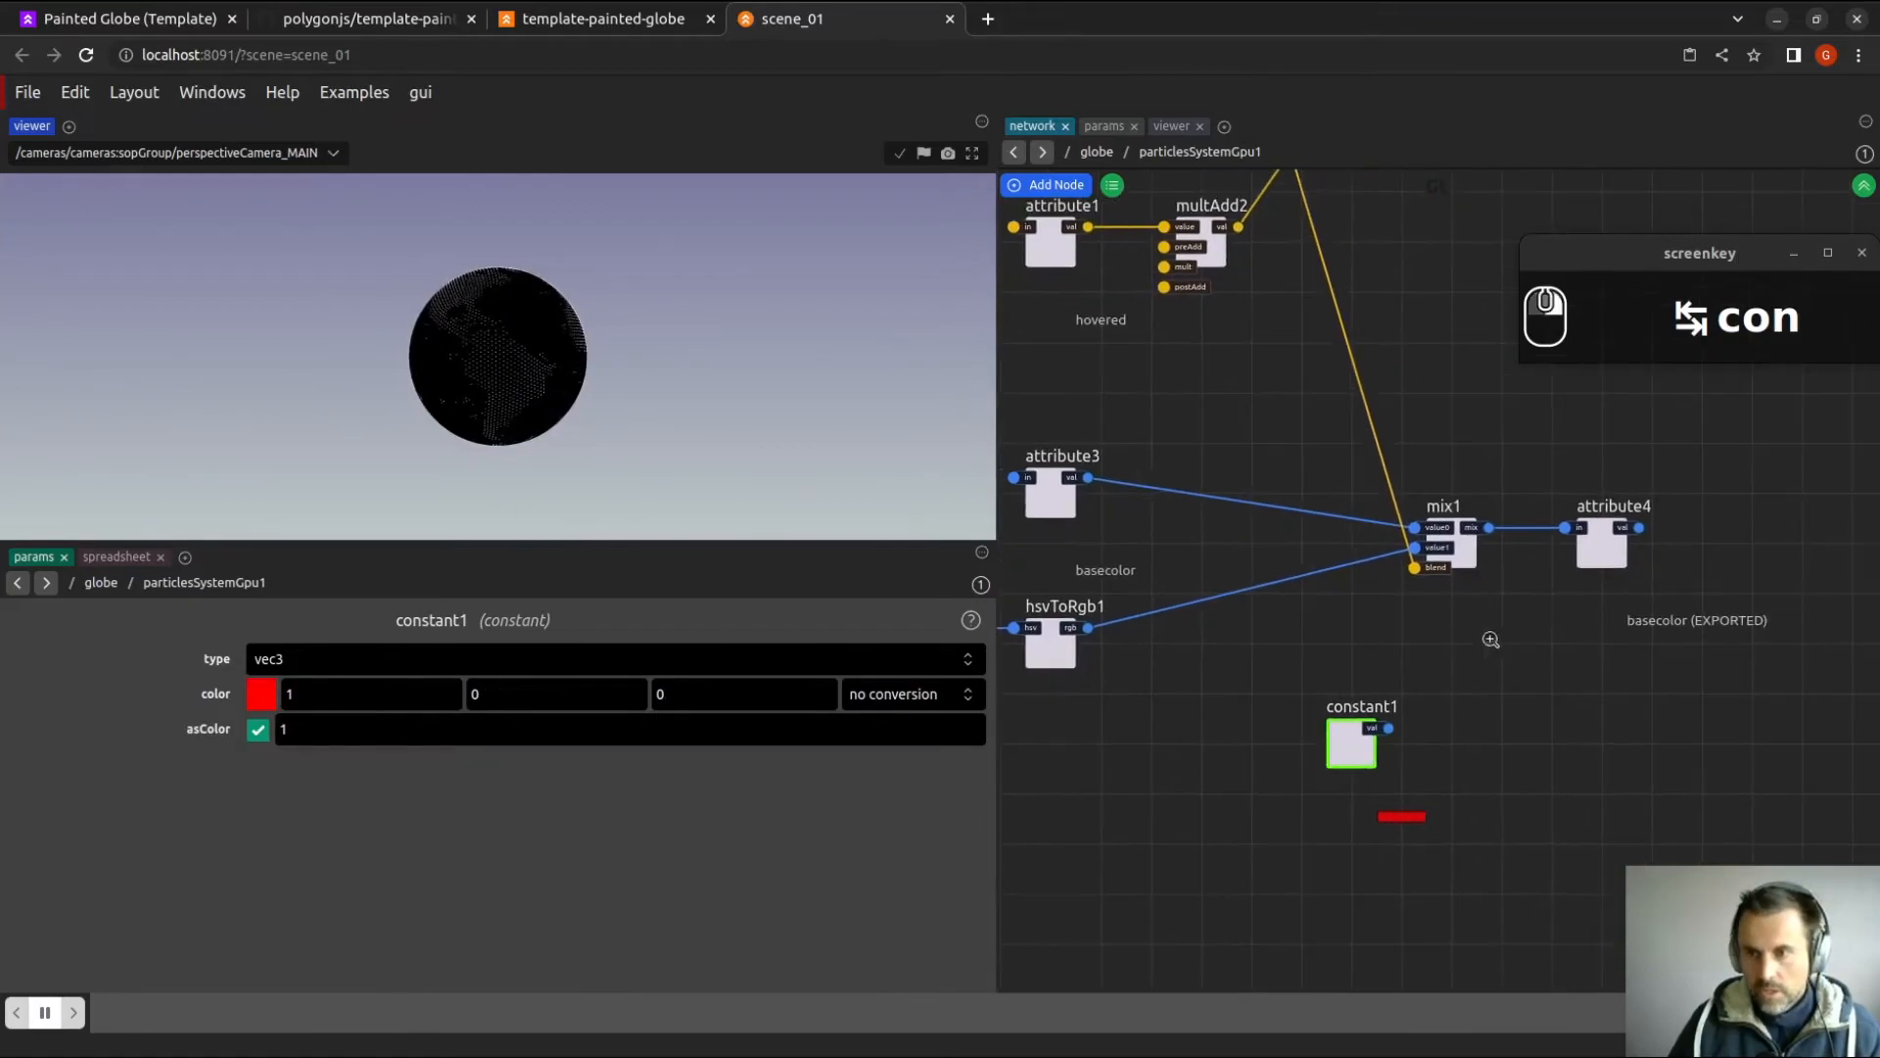
{"action": "left_click_drag", "start_coordinate": [1574, 522], "coordinate": [1385, 741]}
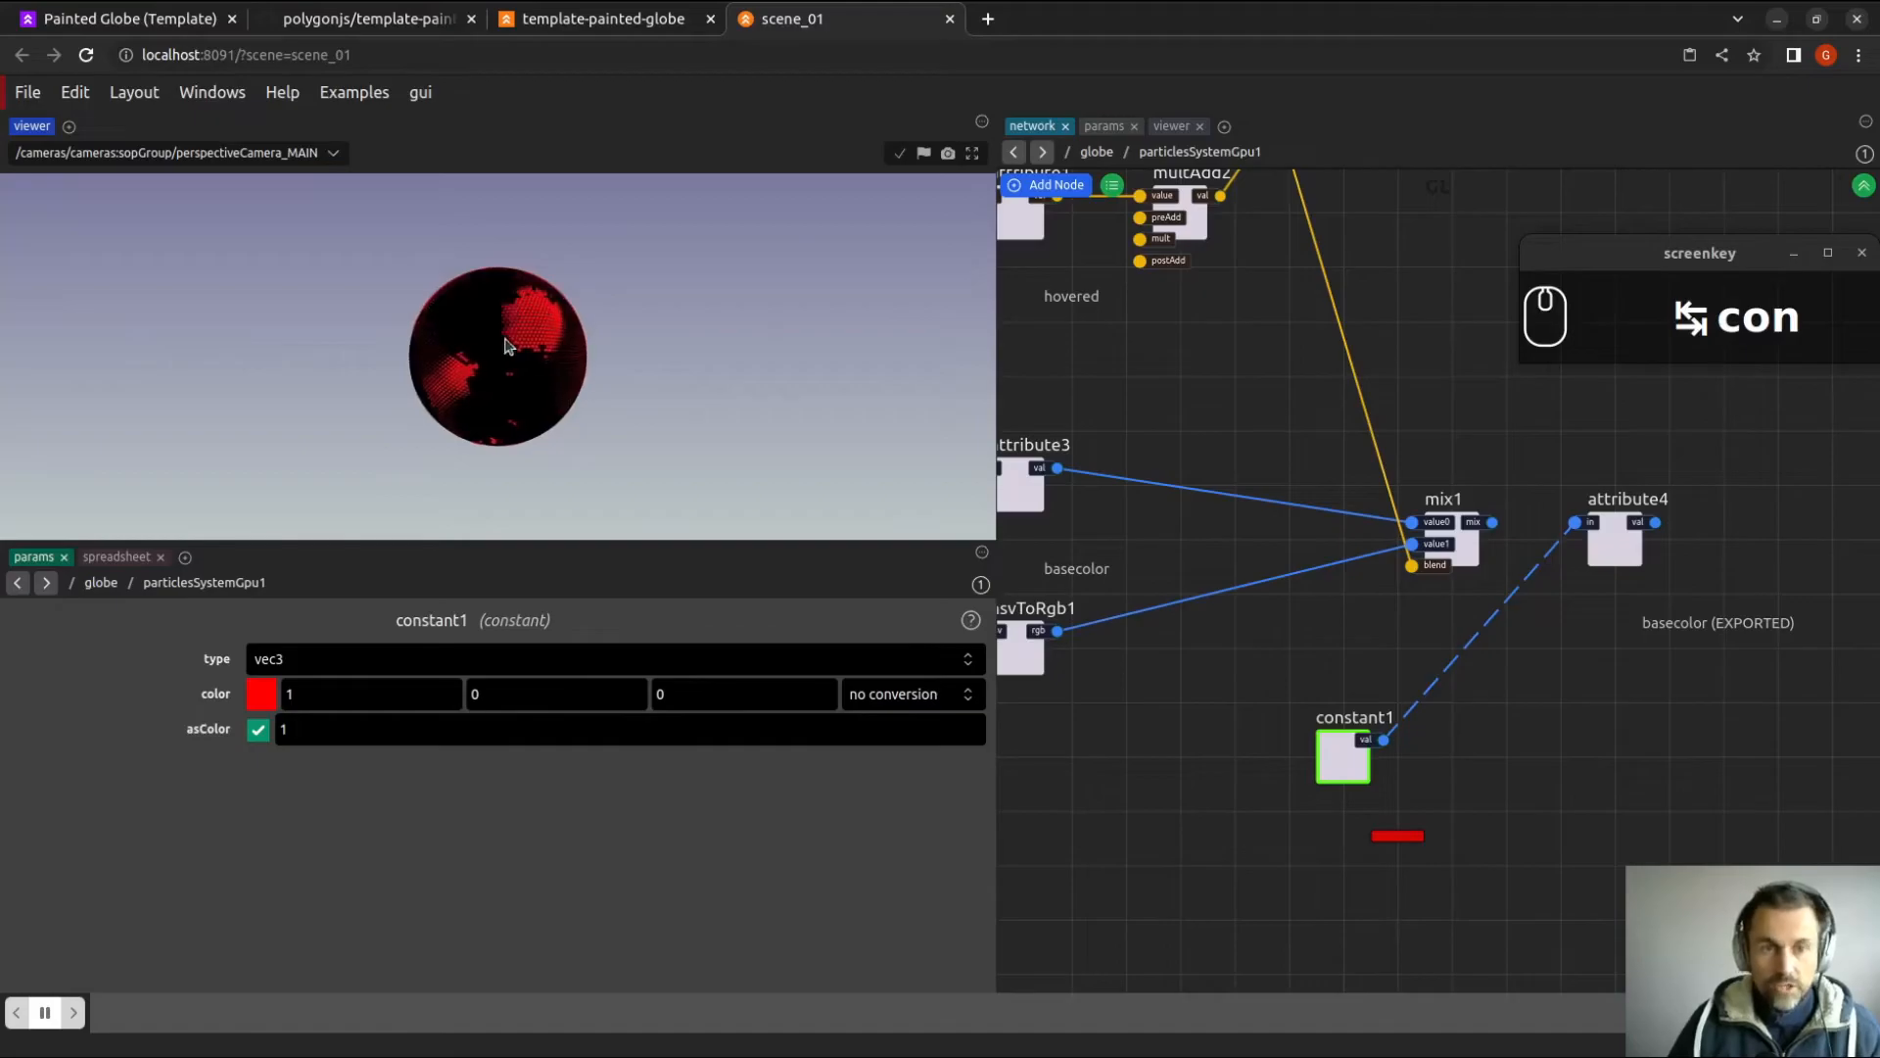
{"action": "left_click", "coordinate": [970, 154]}
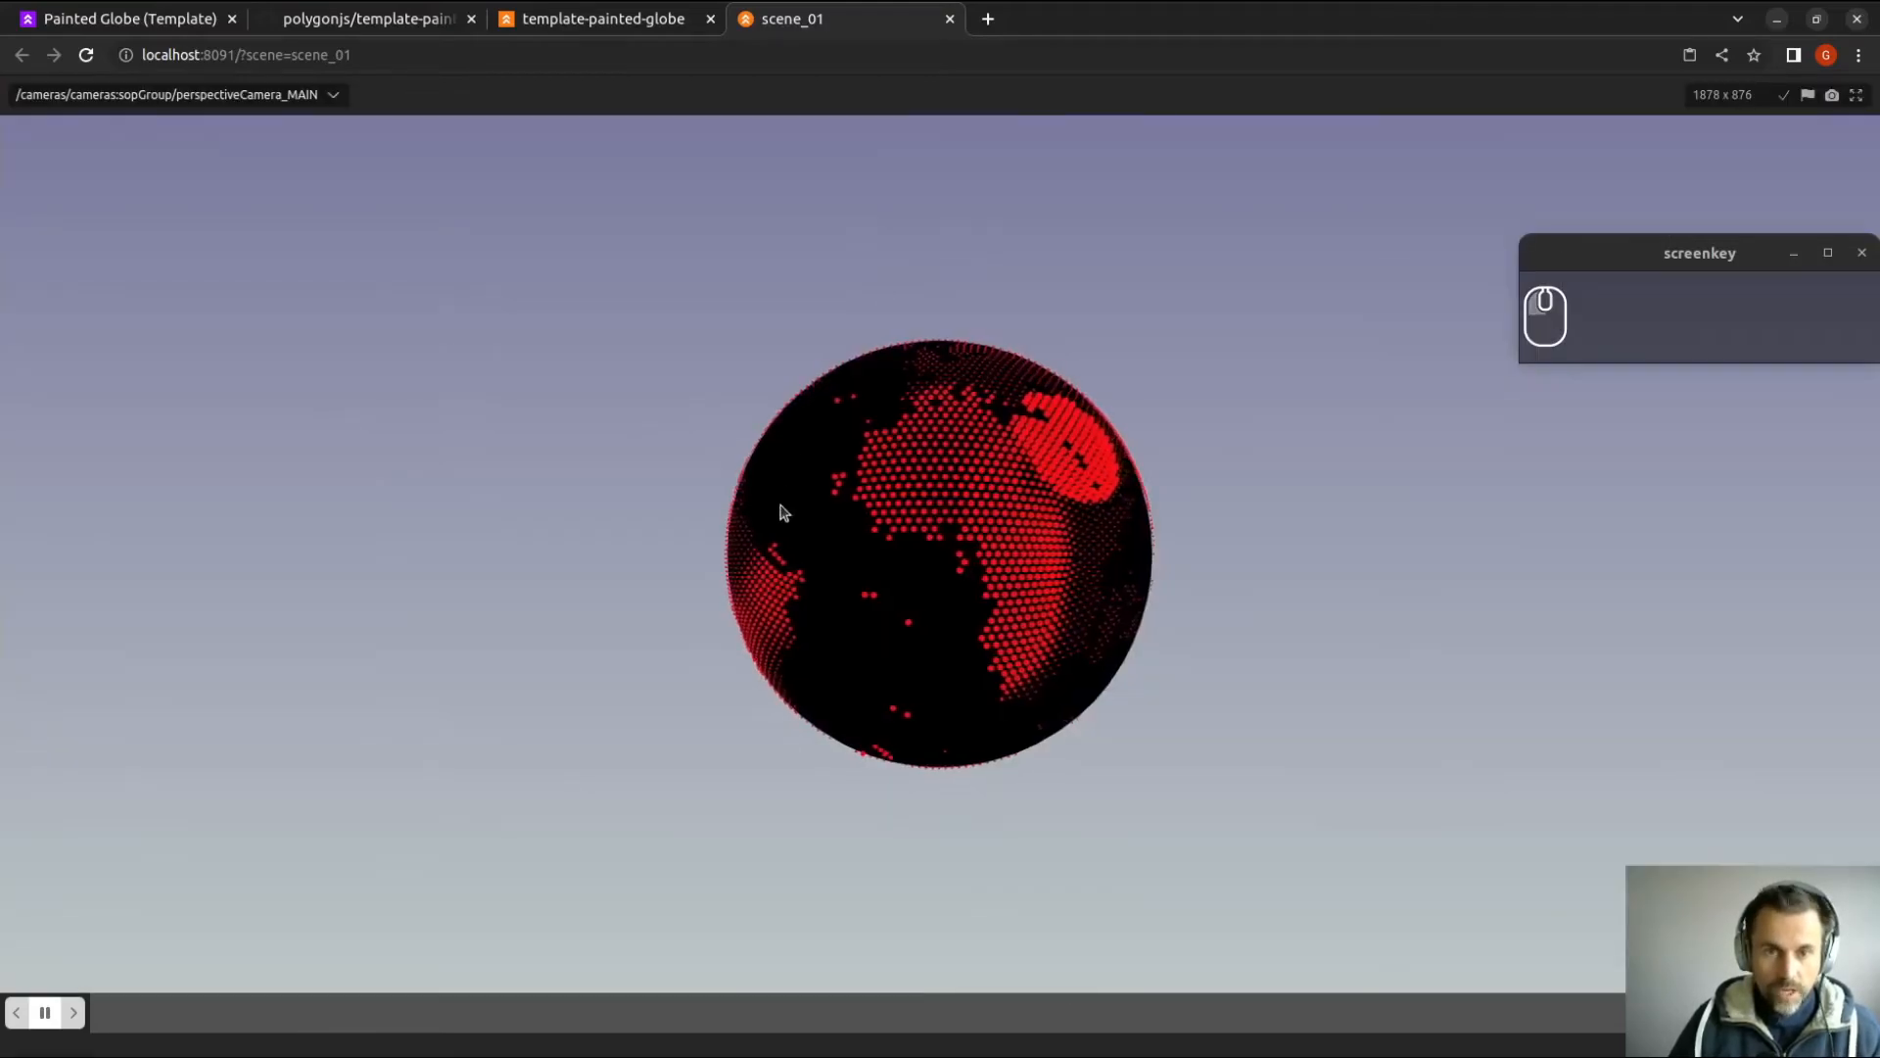
{"action": "left_click", "coordinate": [1855, 95]}
{"action": "left_click_drag", "start_coordinate": [1550, 531], "coordinate": [1573, 522]}
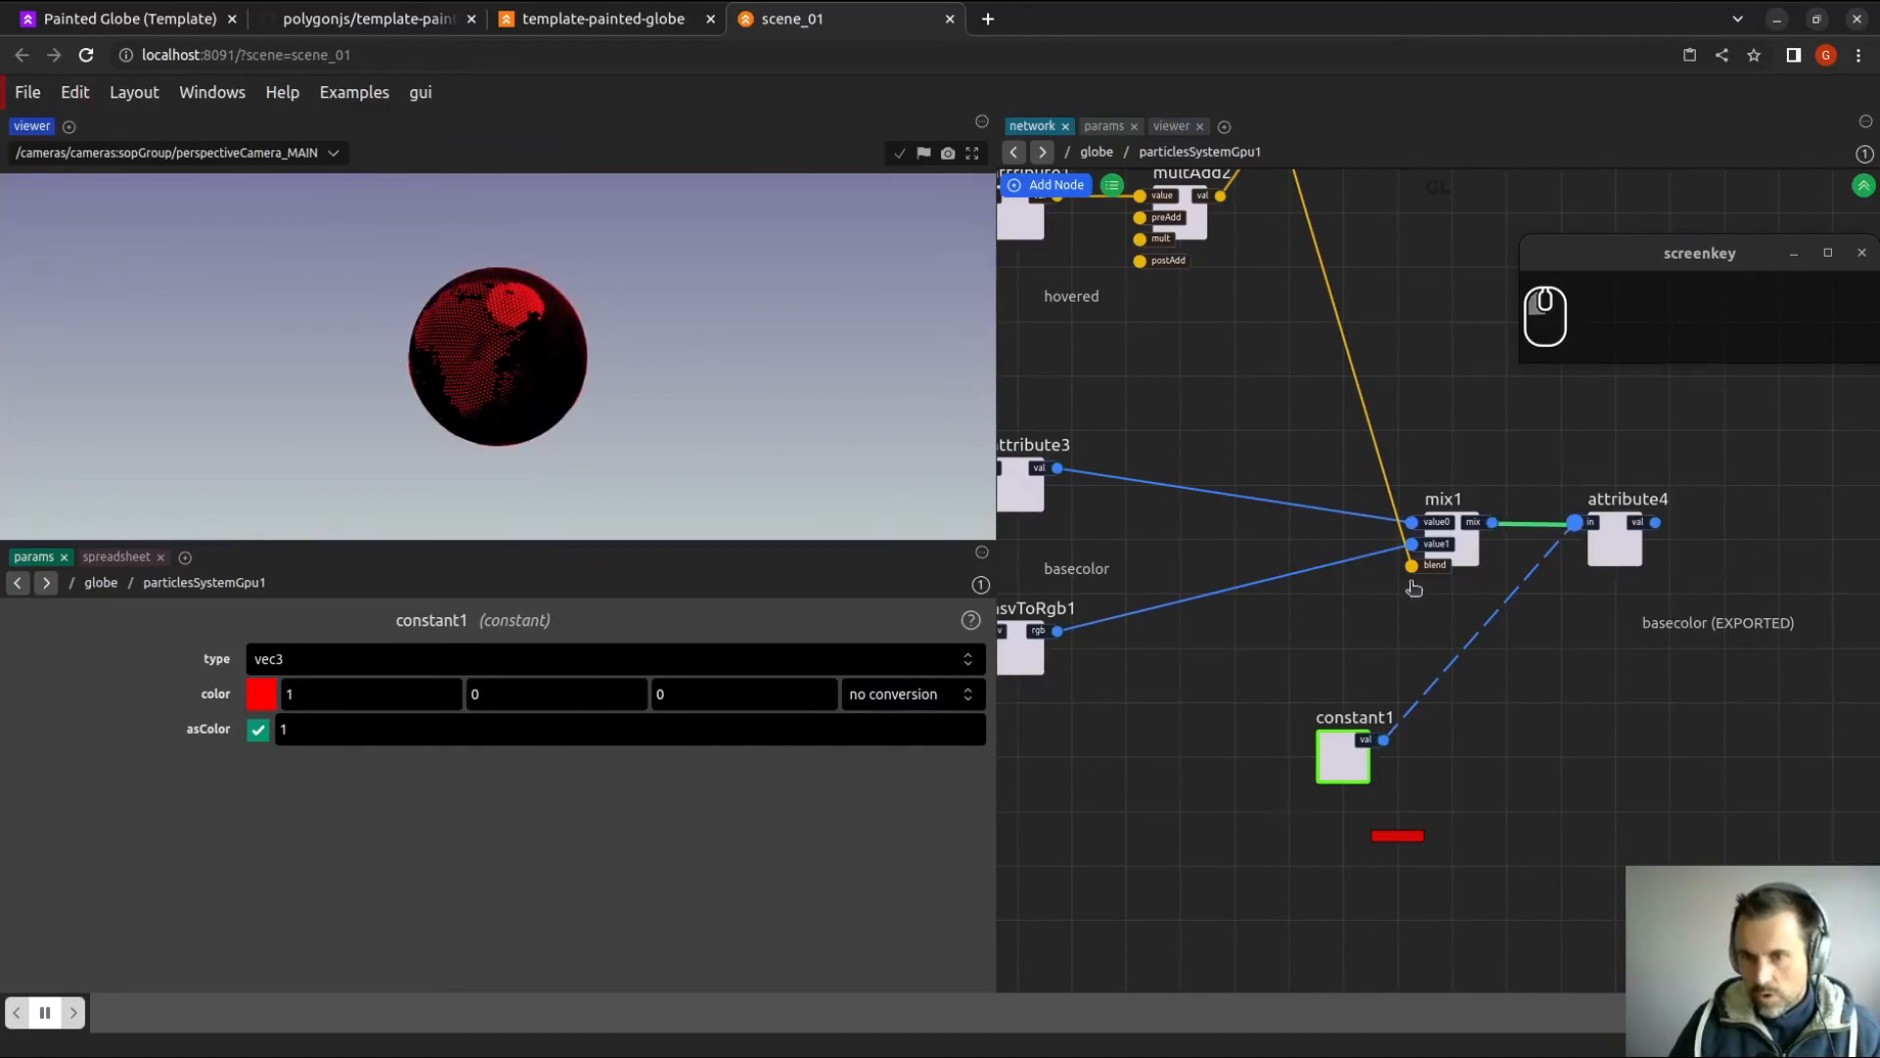
Connect constant1 to mix1's value1 input in place of hsvToRgb1, shift constant1 slightly left, and preview the globe in the maximized viewer.
{"action": "left_click_drag", "start_coordinate": [1406, 639], "coordinate": [1279, 760]}
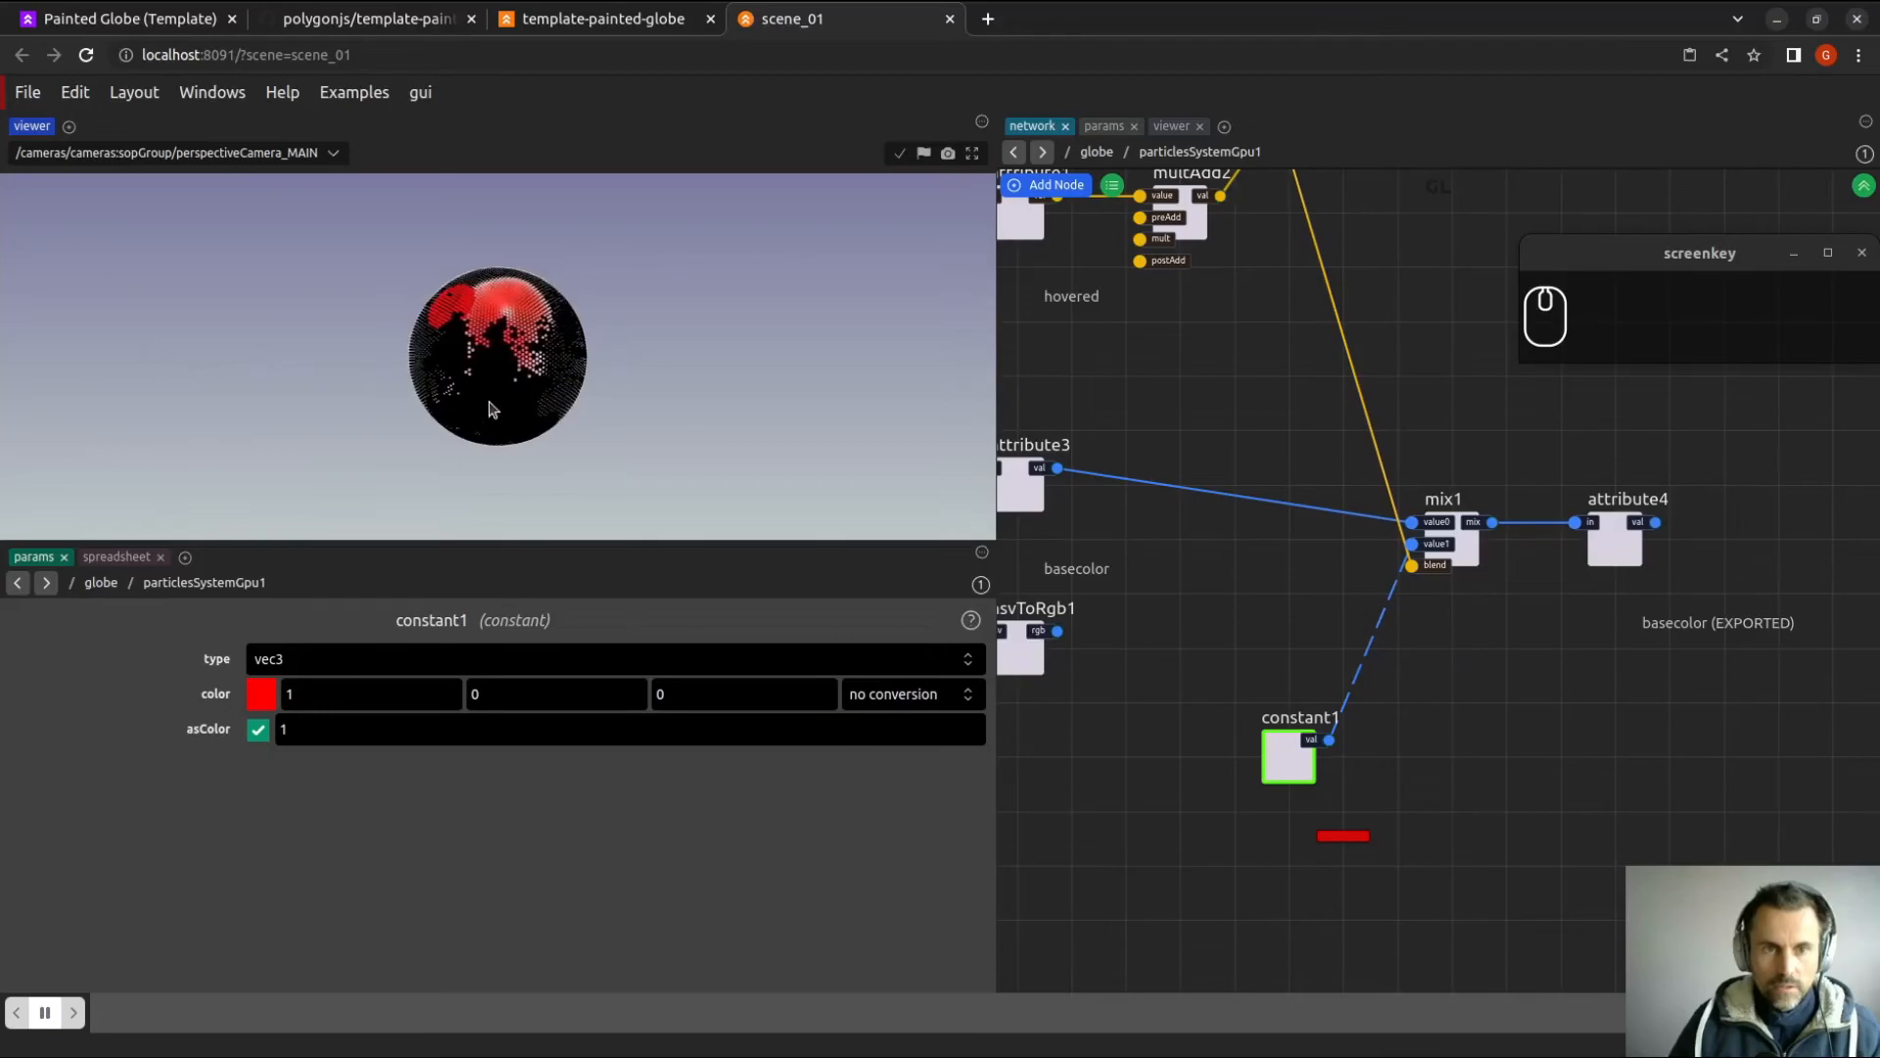
{"action": "left_click", "coordinate": [973, 153]}
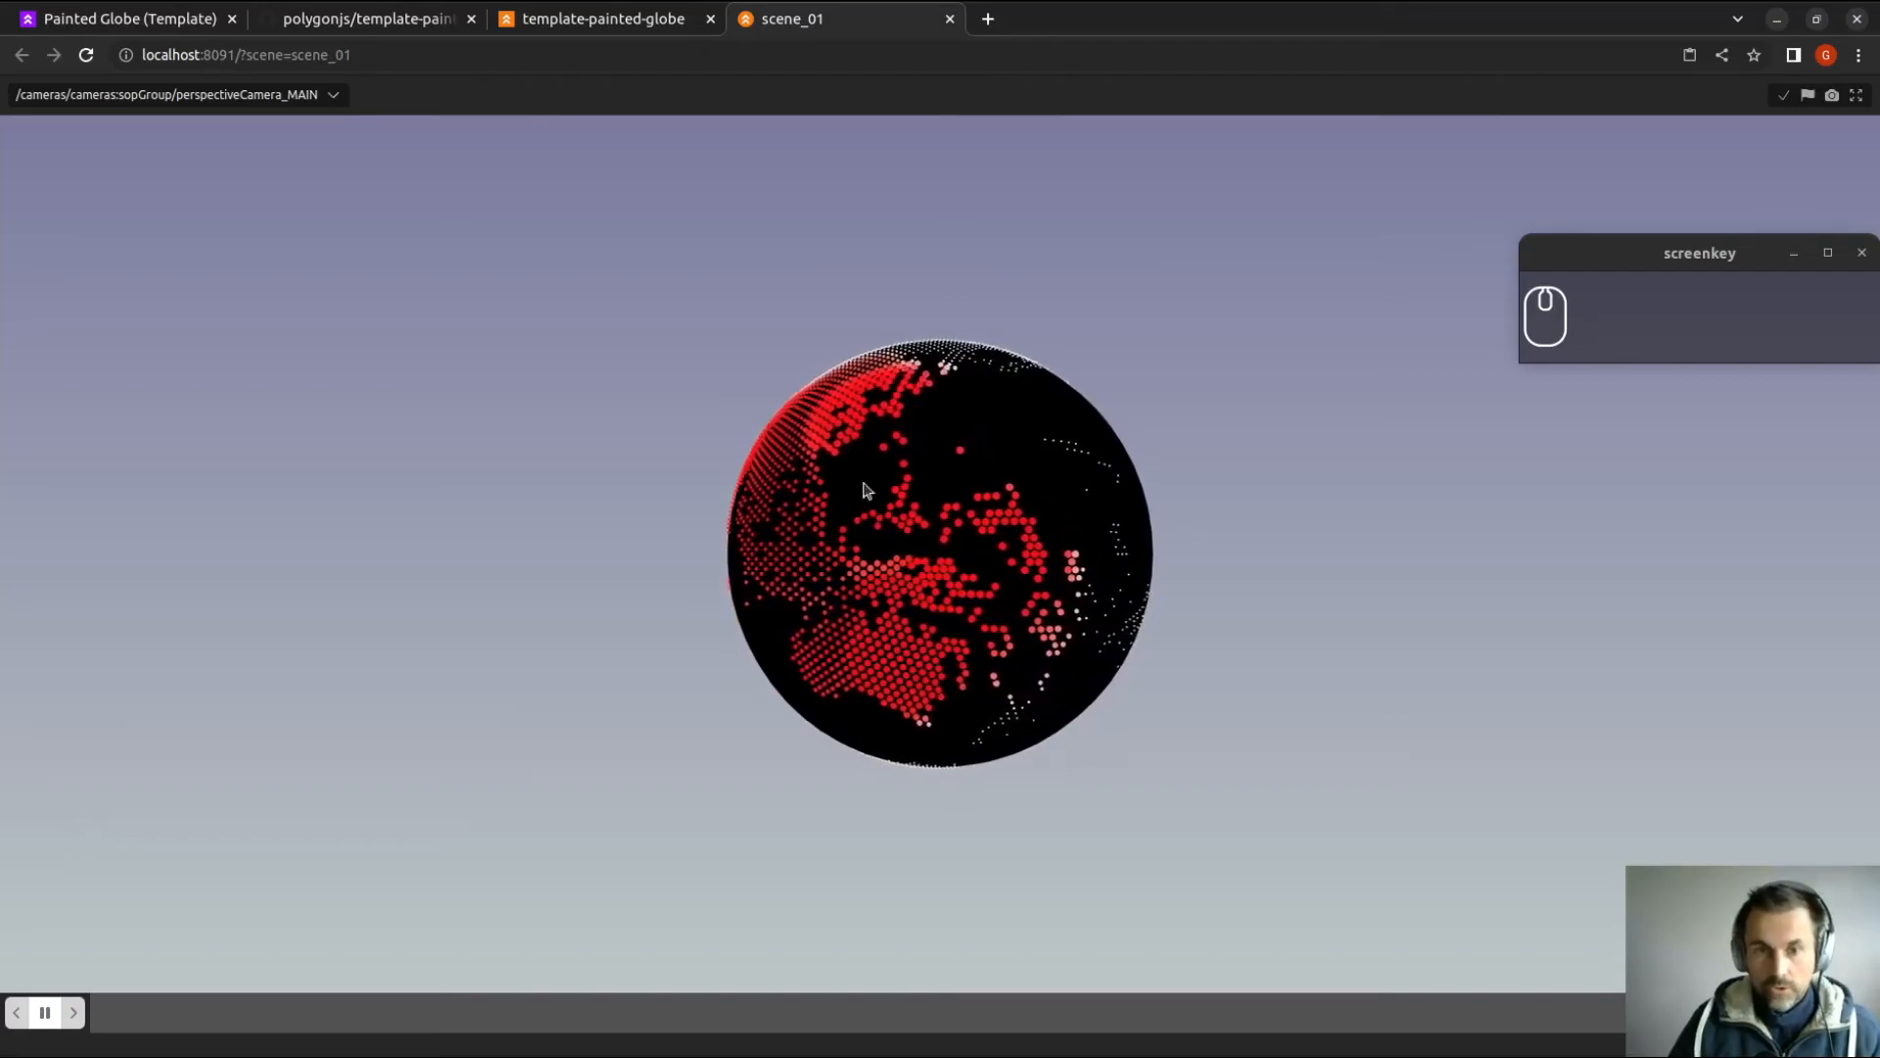
{"action": "left_click", "coordinate": [1856, 94]}
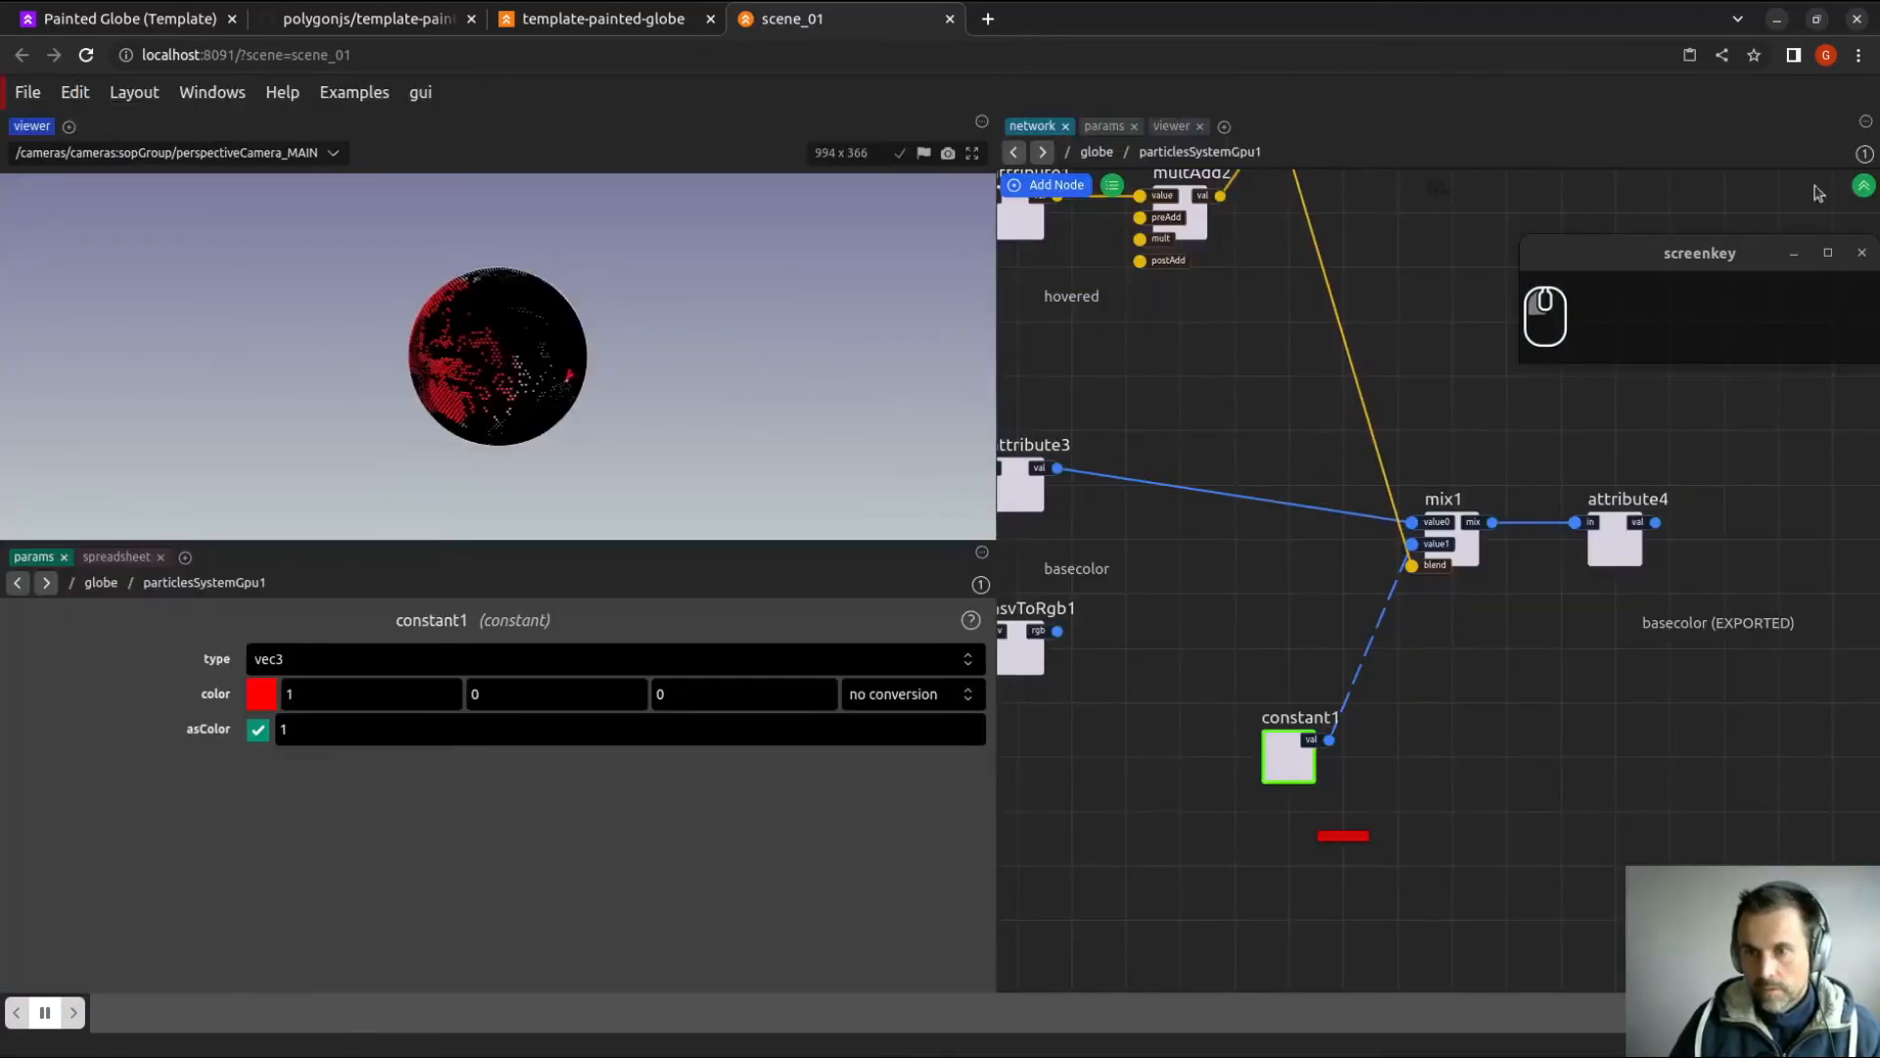
{"action": "left_click_drag", "start_coordinate": [1424, 870], "coordinate": [1315, 869]}
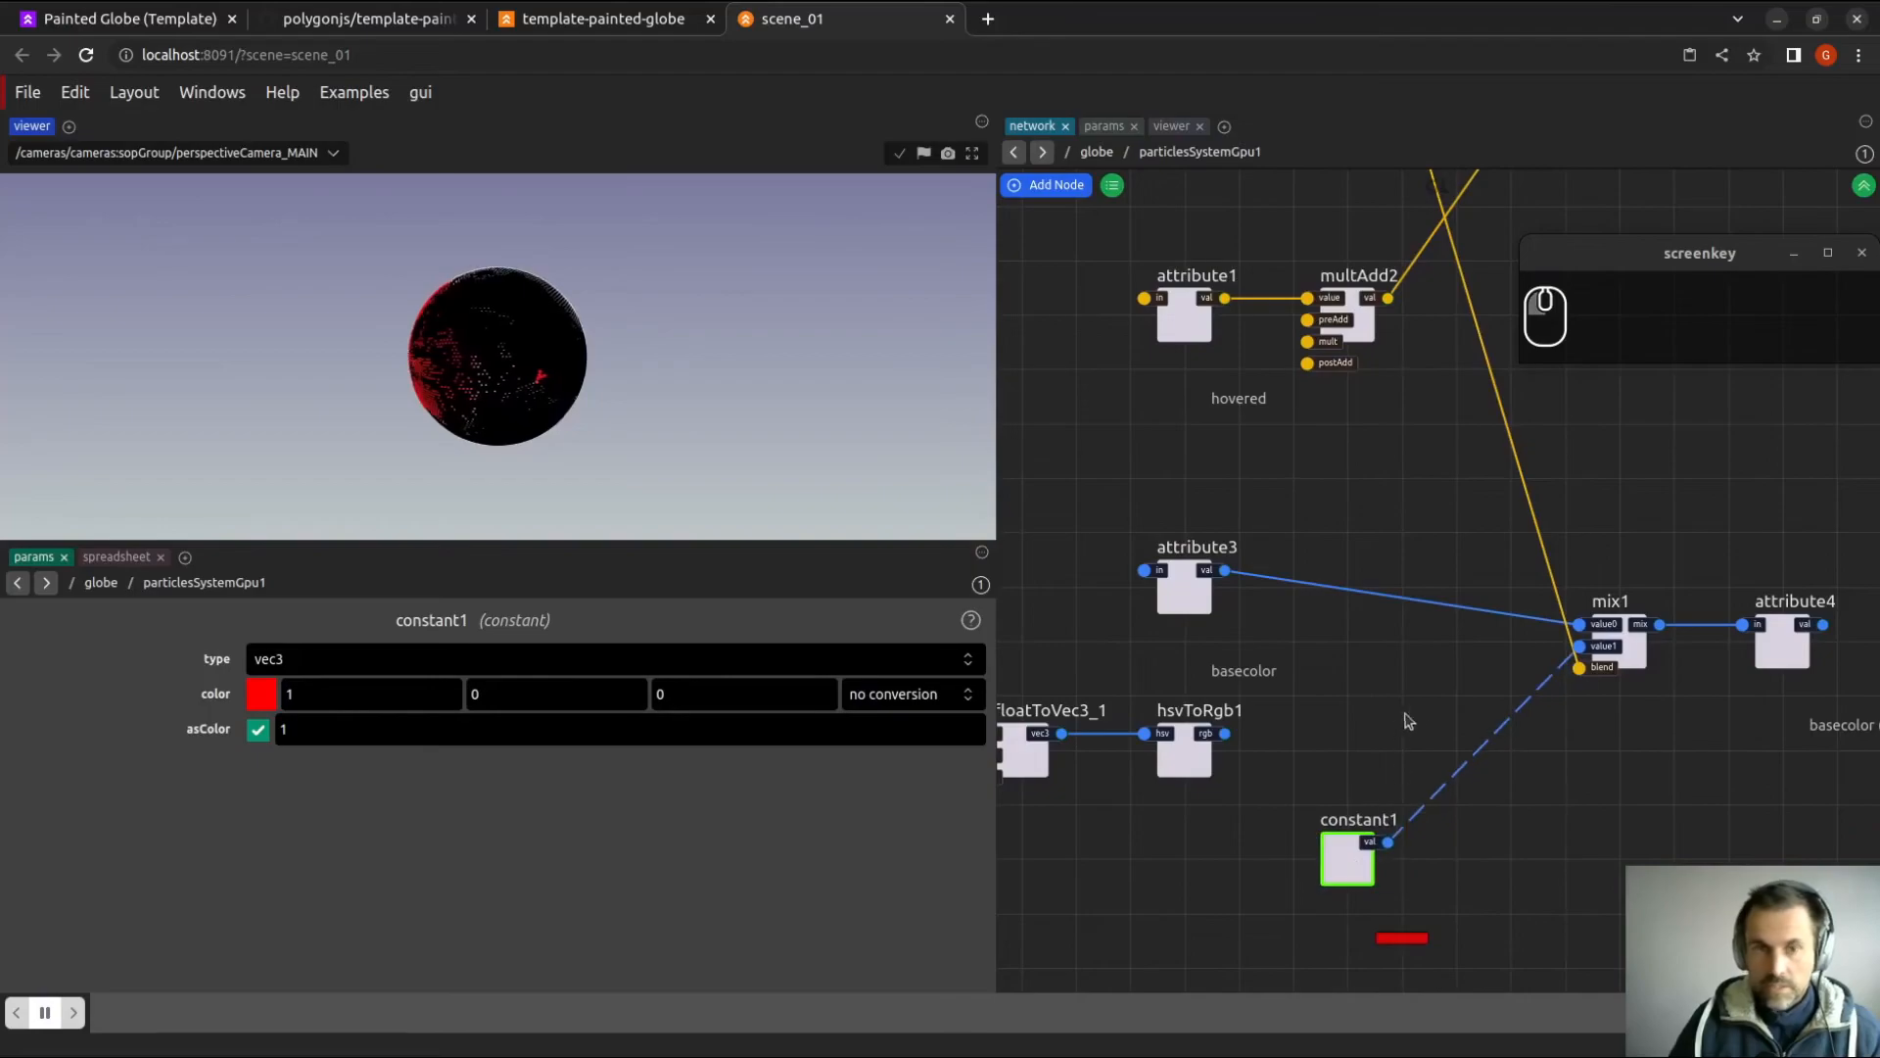
{"action": "scroll", "coordinate": [1372, 732], "scroll_direction": "down", "scroll_amount": 2}
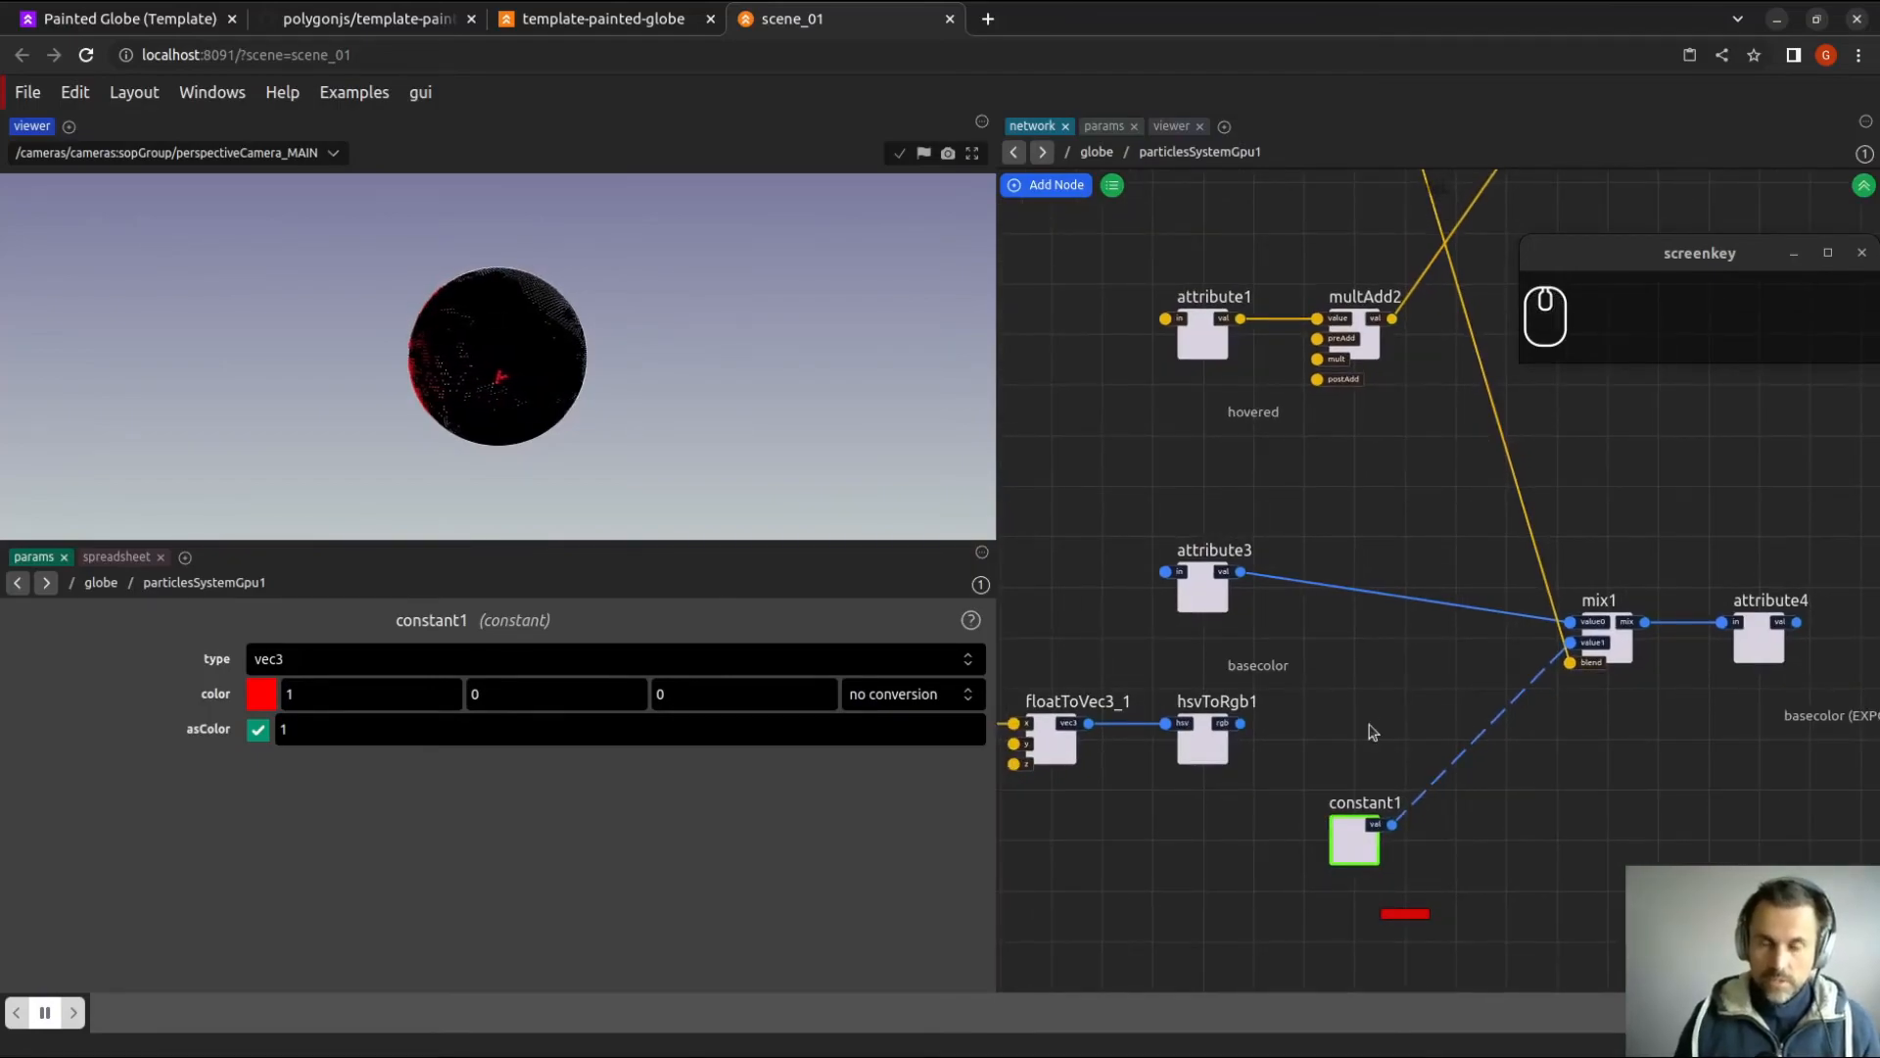
Save the scene with the red constant1 color and view the globe on the template-painted-globe web page.
{"action": "middle_click_drag", "start_coordinate": [1354, 715], "coordinate": [1349, 671]}
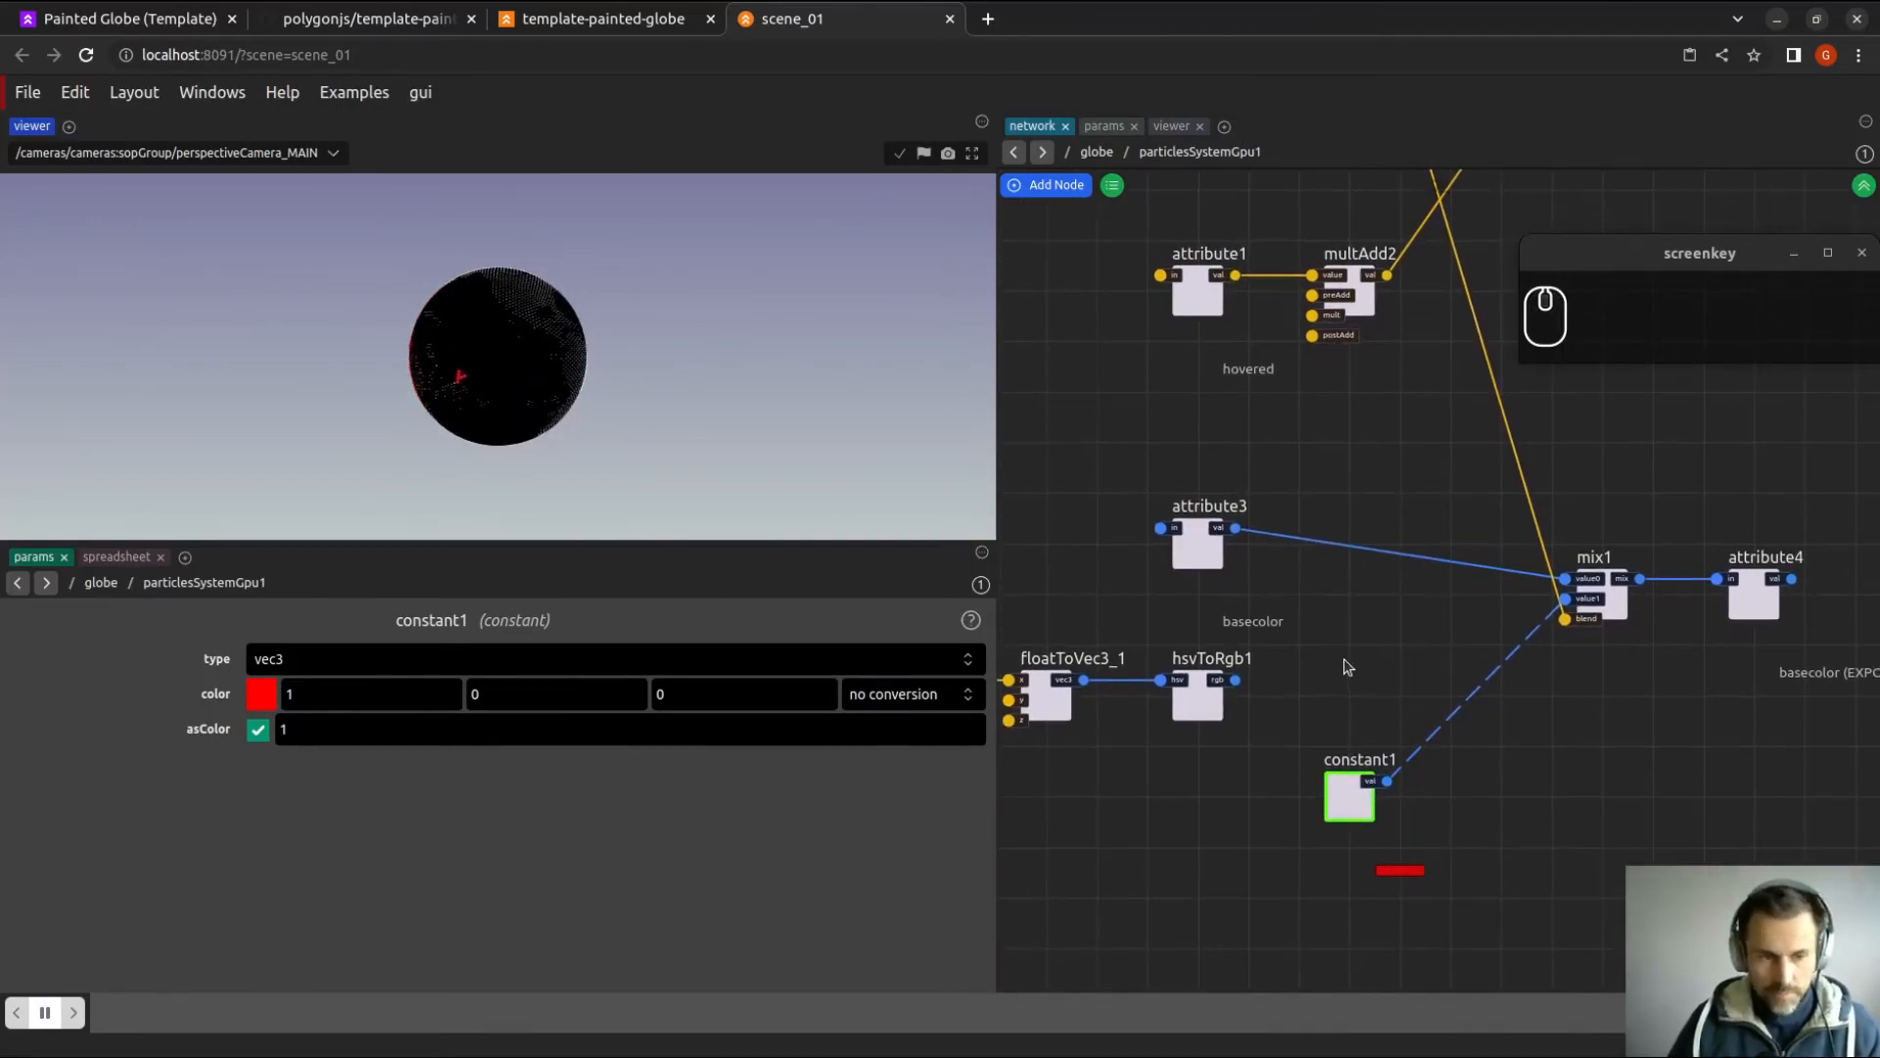
{"action": "key", "text": "ctrl+s"}
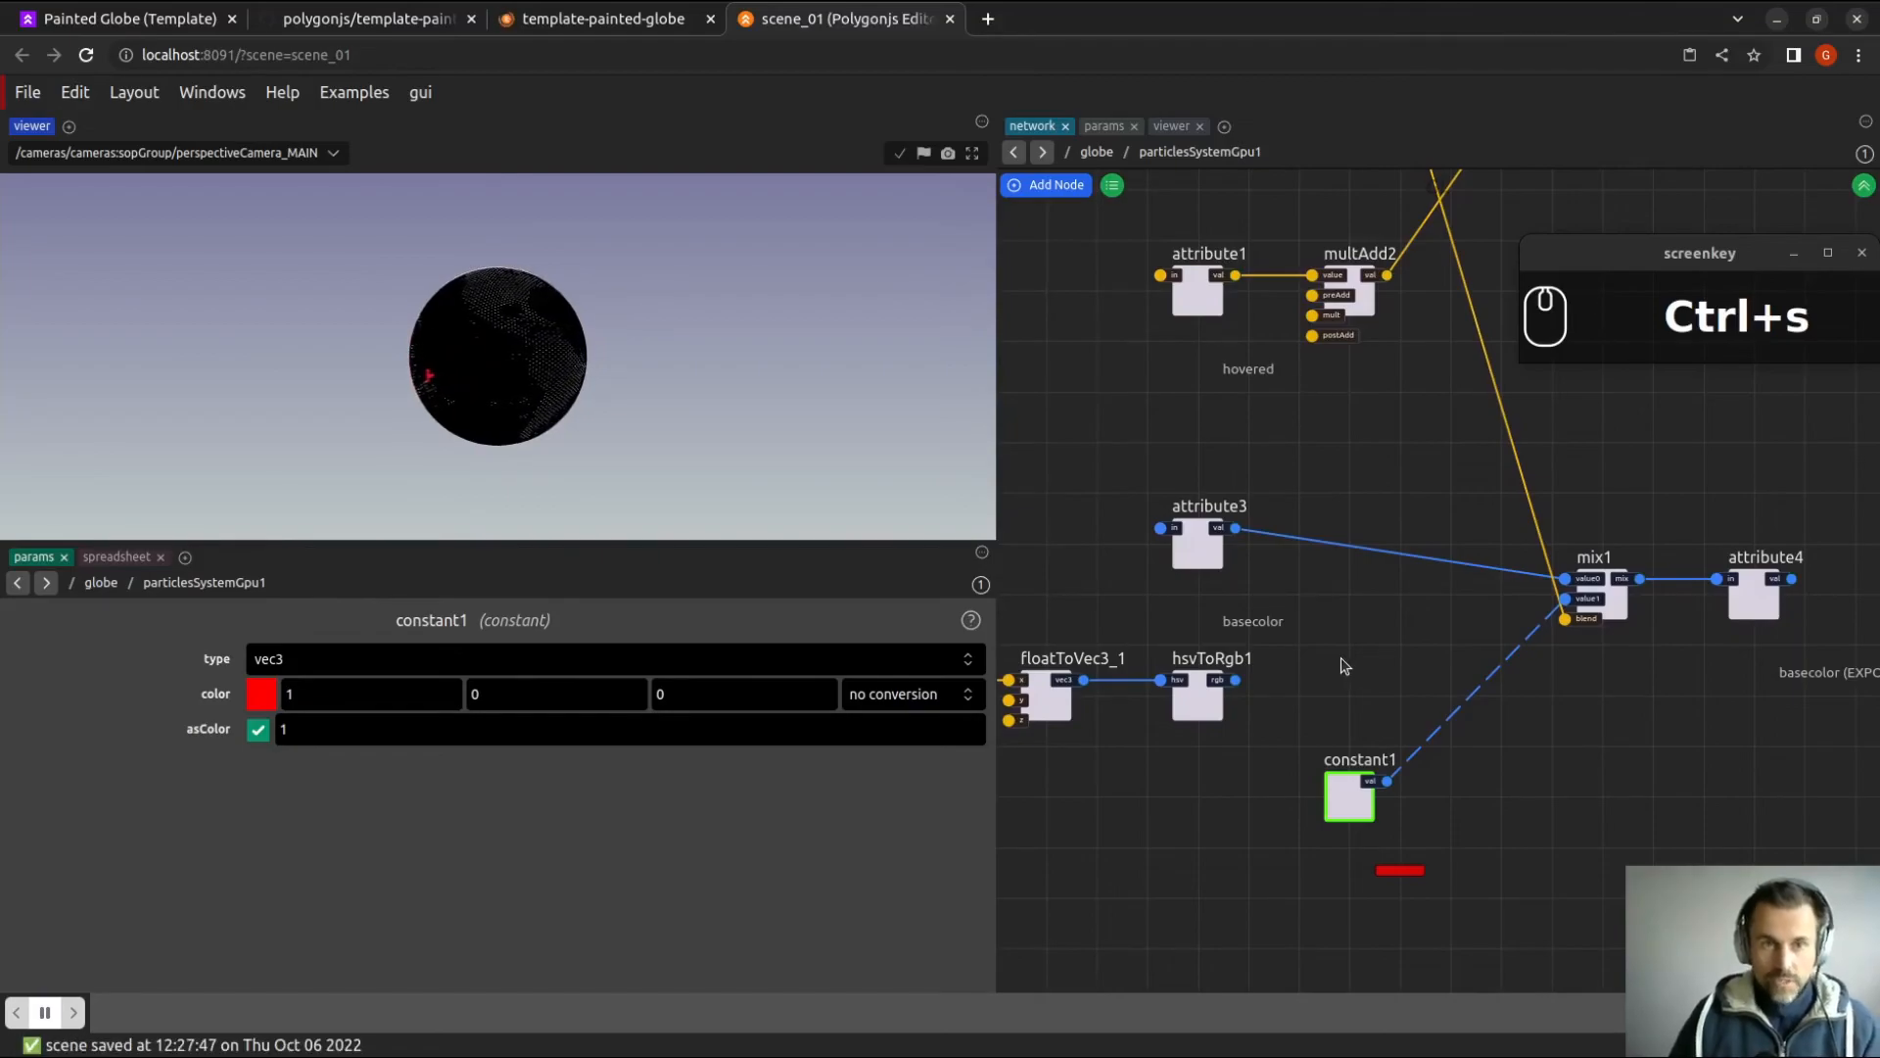
{"action": "left_click", "coordinate": [587, 22]}
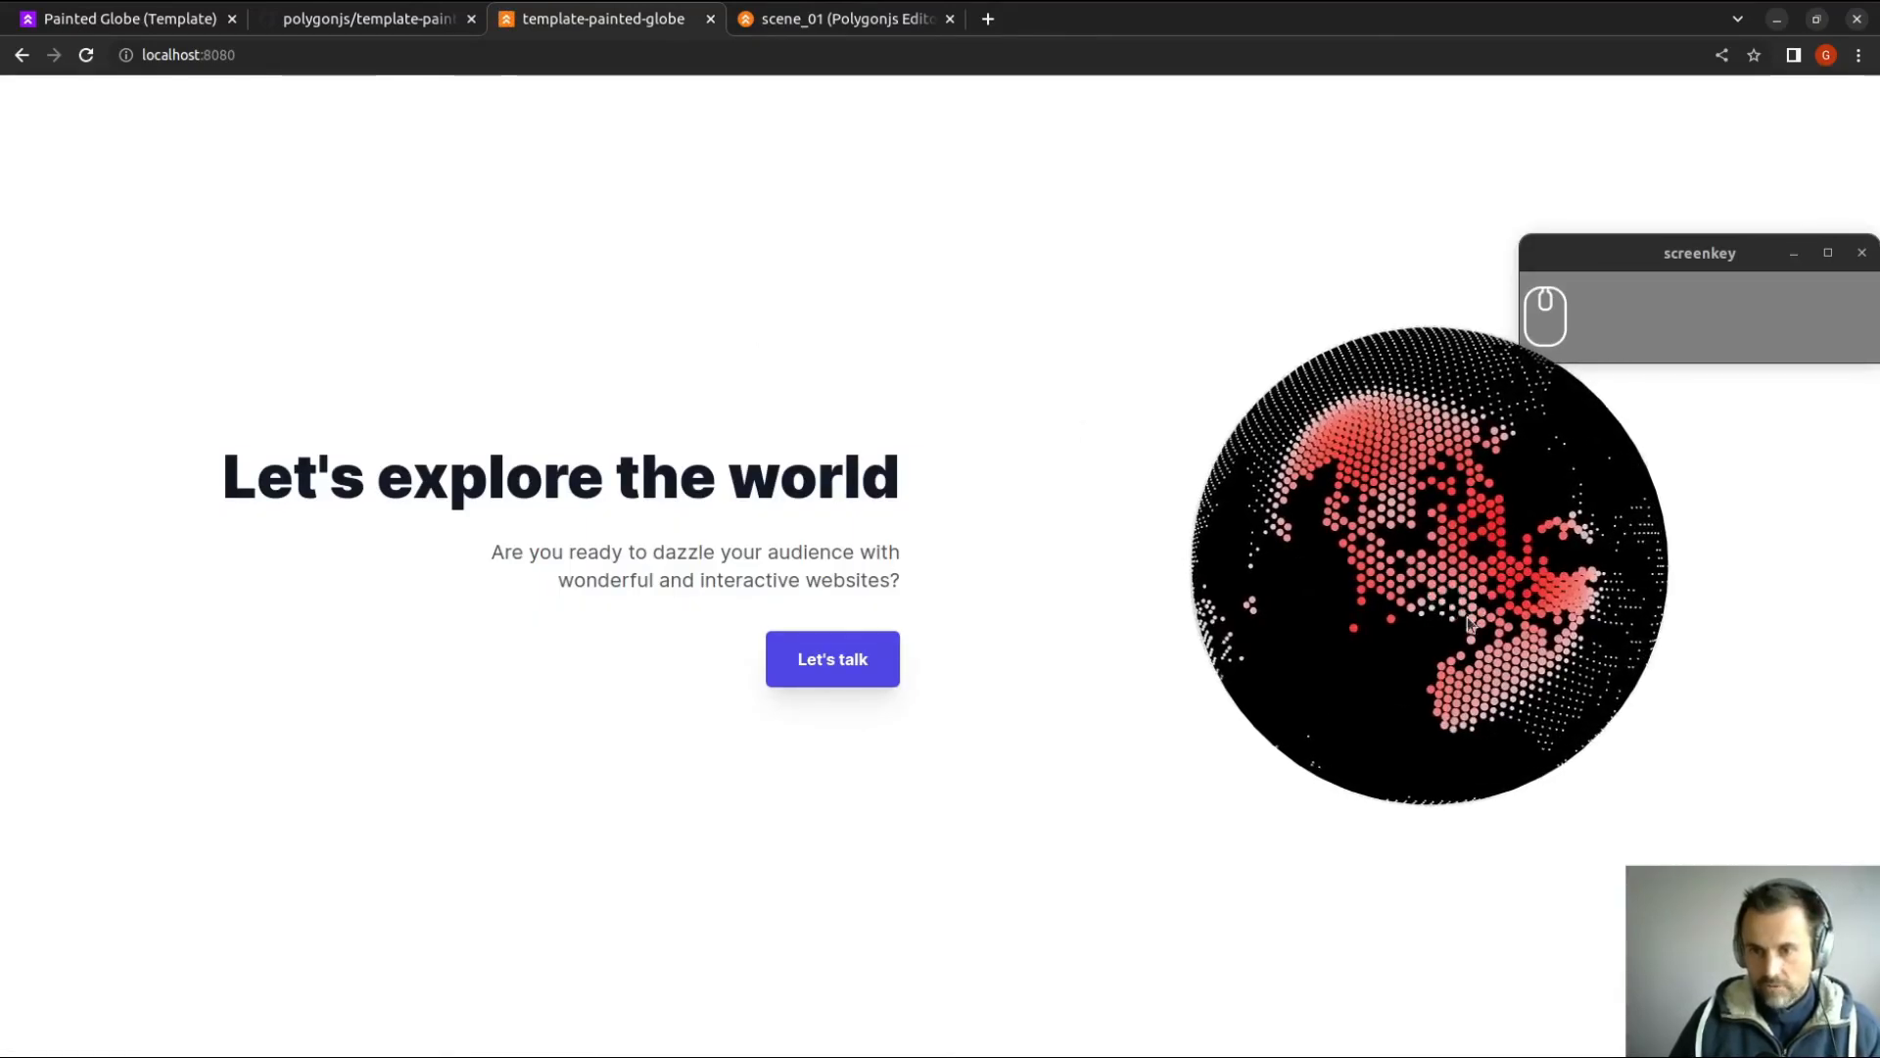
Back in scene_01, change constant1's color to green with components 0, 1, 0.2, then save the scene and reopen the template-painted-globe page.
{"action": "left_click", "coordinate": [844, 18]}
{"action": "left_click", "coordinate": [261, 694]}
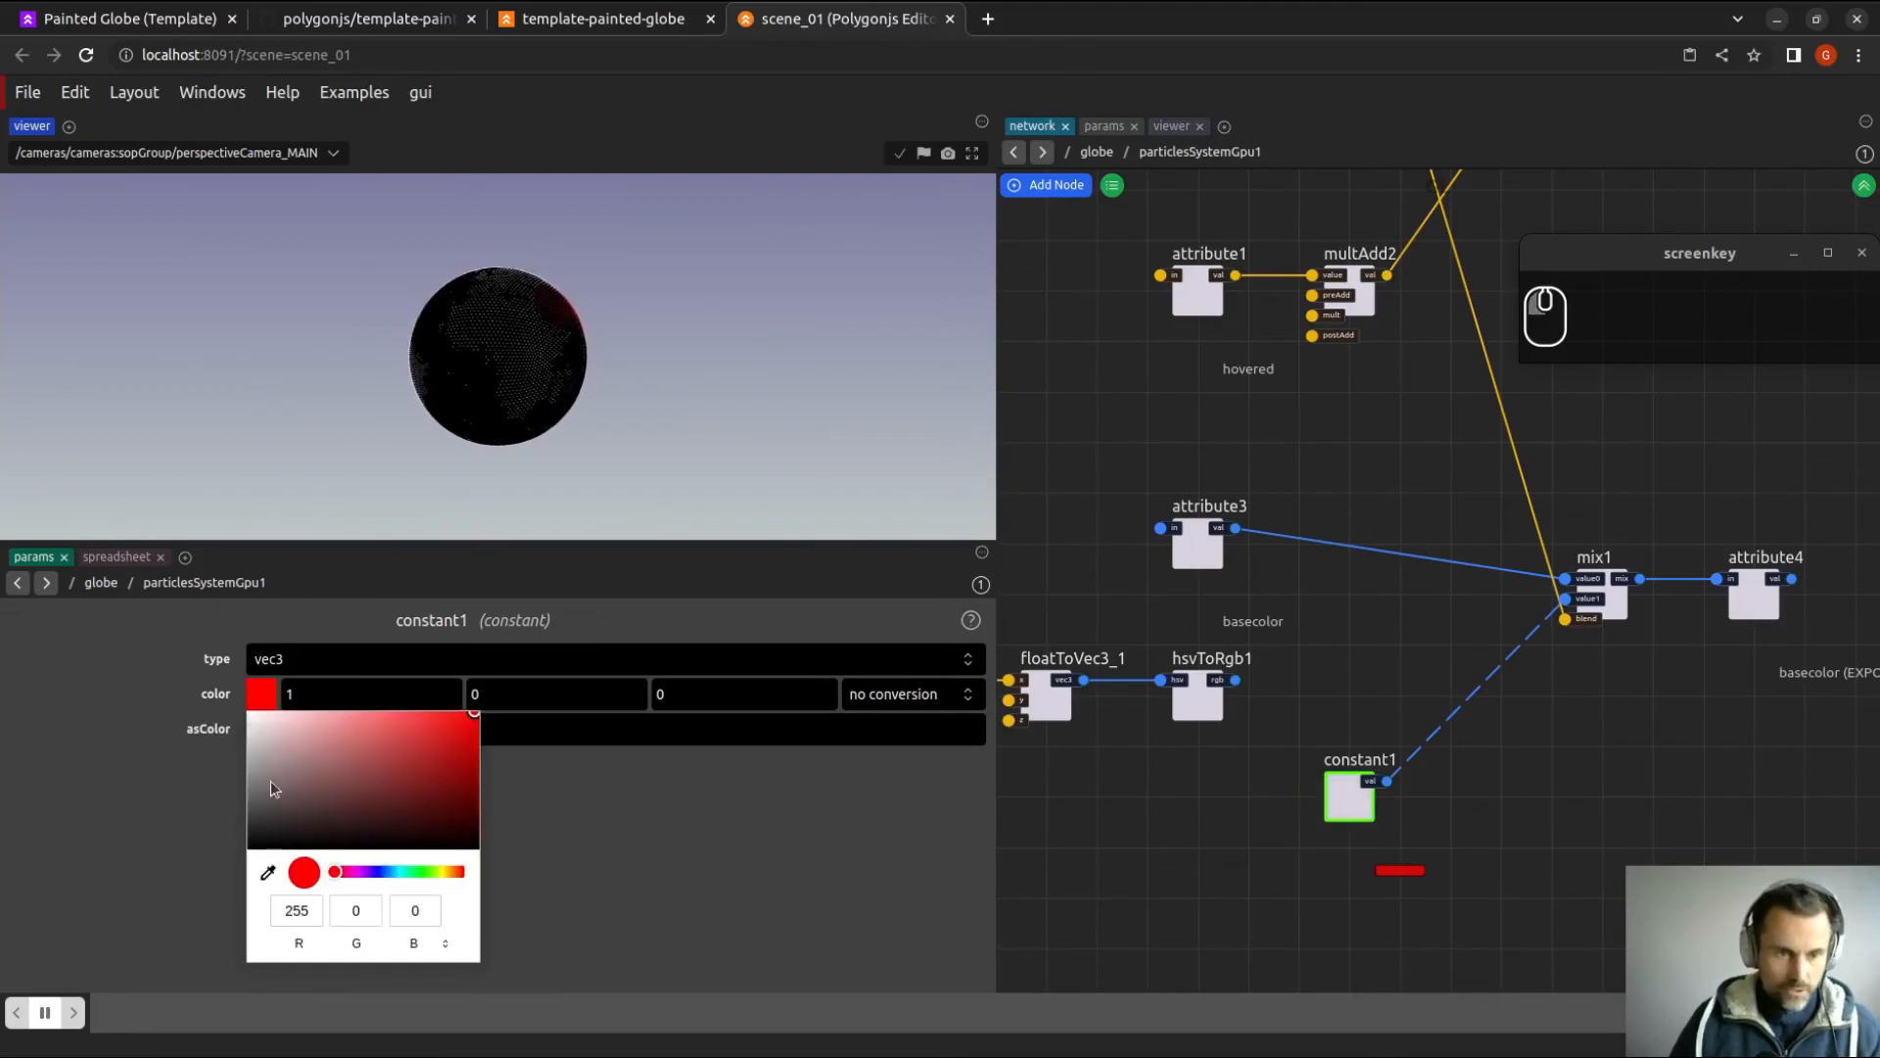
{"action": "left_click", "coordinate": [419, 872]}
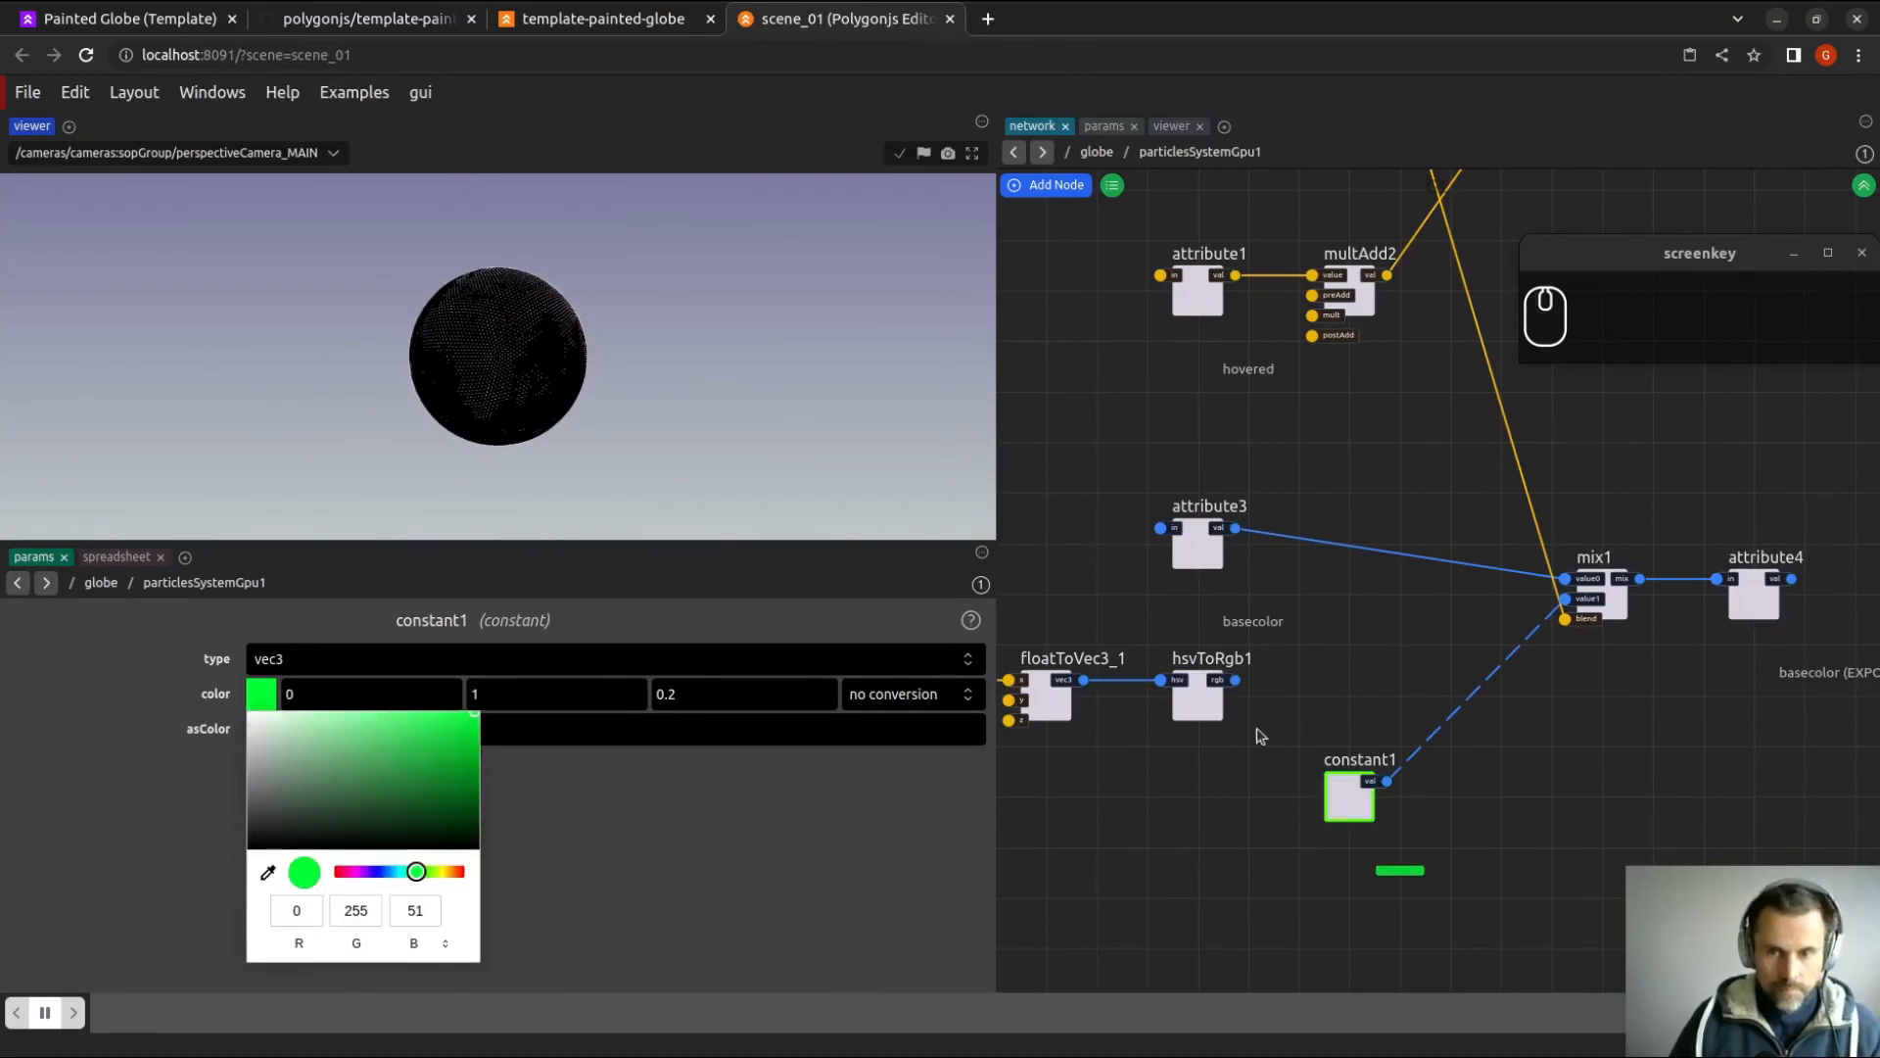
{"action": "key", "text": "ctrl+s"}
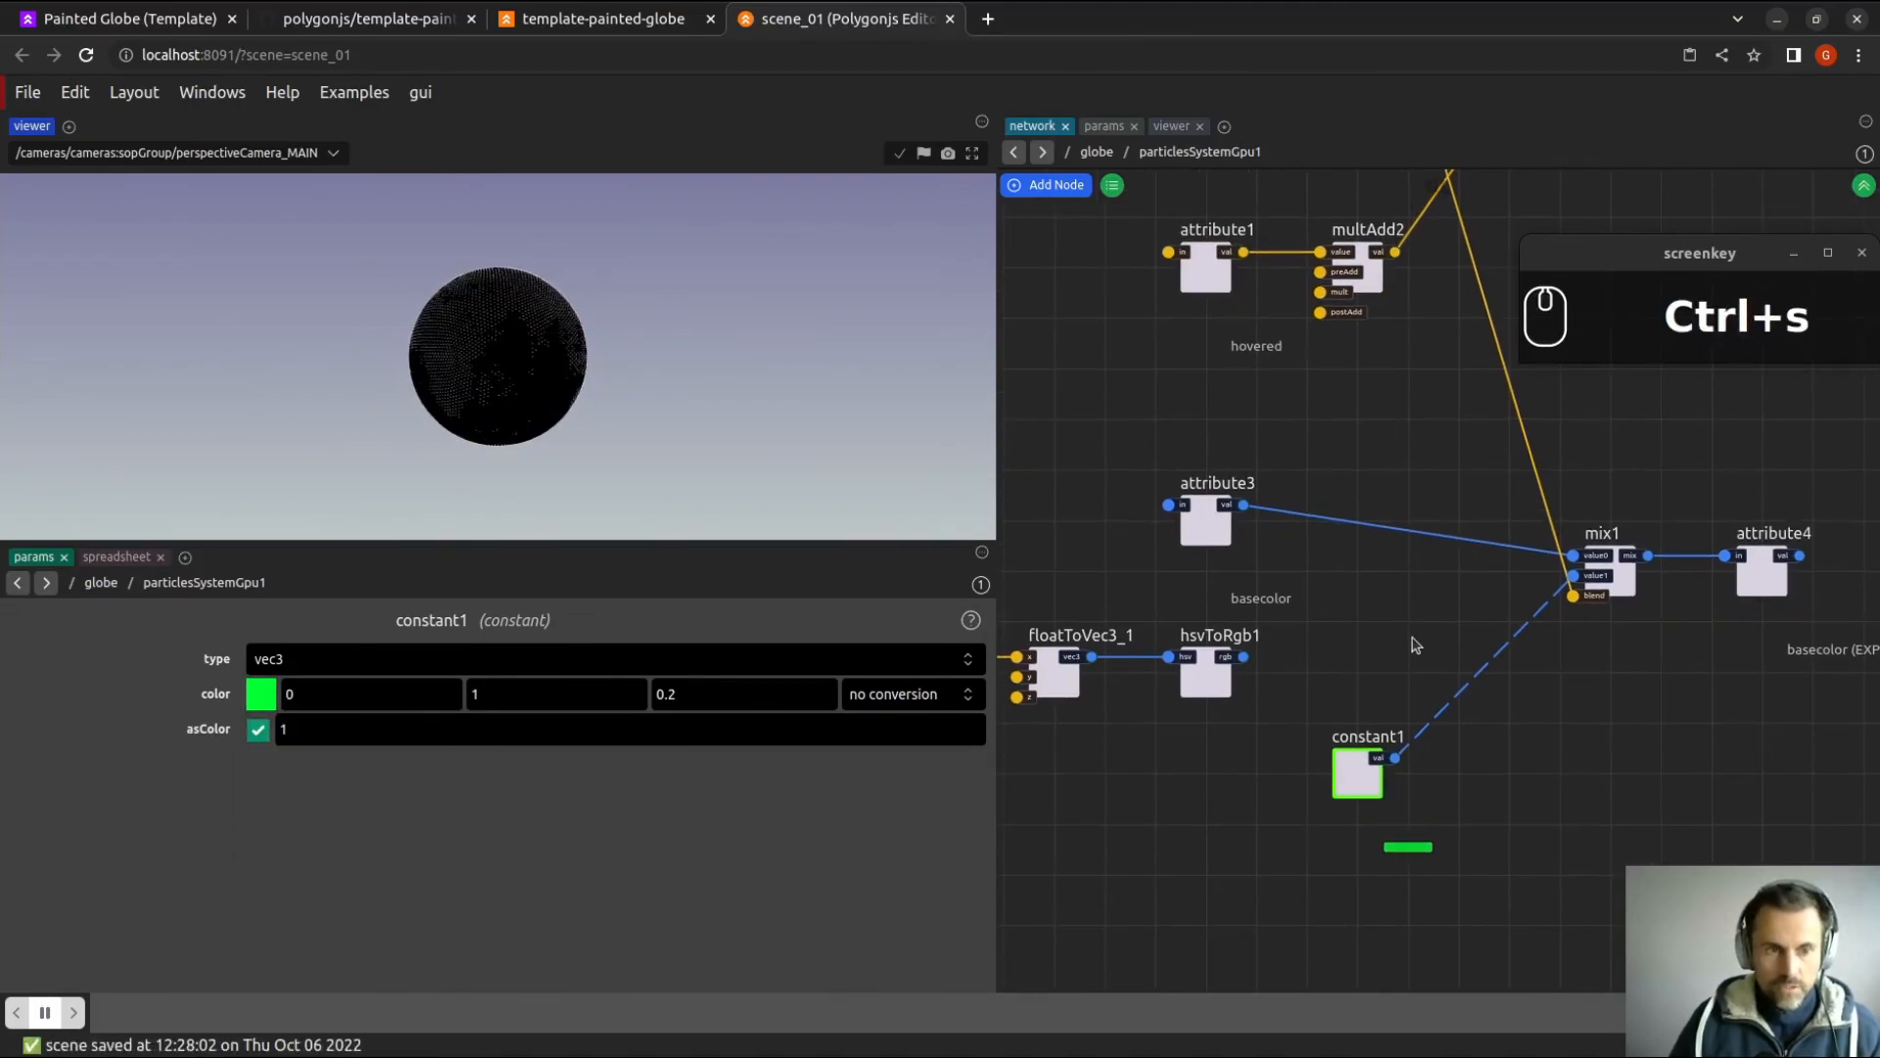
{"action": "left_click", "coordinate": [616, 30]}
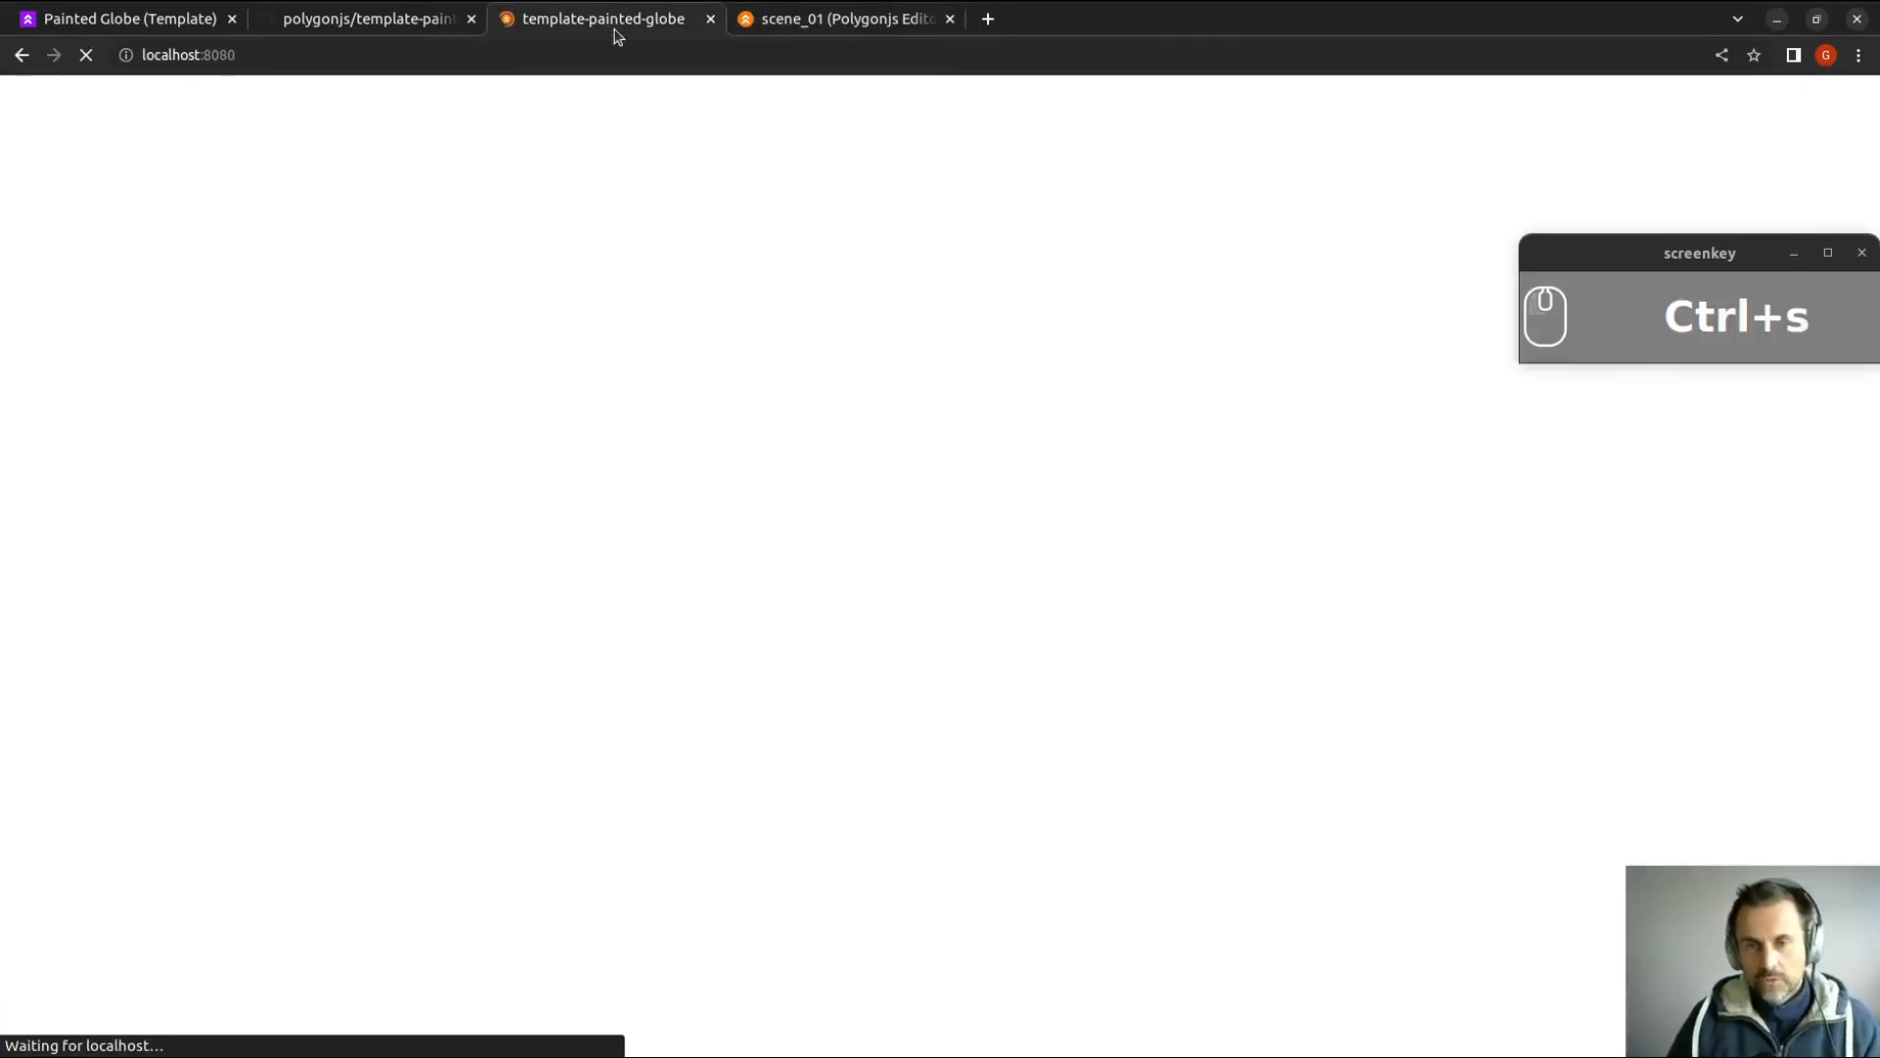